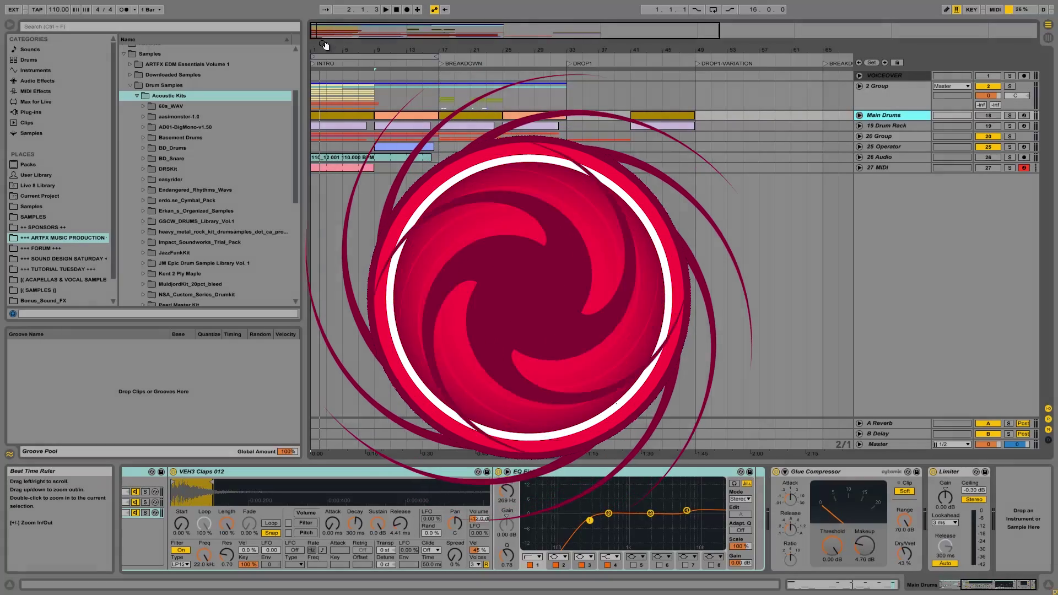
# - Unfold and solo the Main Drums track, and play it back from bar 9
pyautogui.moveTo(326, 46); pyautogui.dragTo(326, 45)
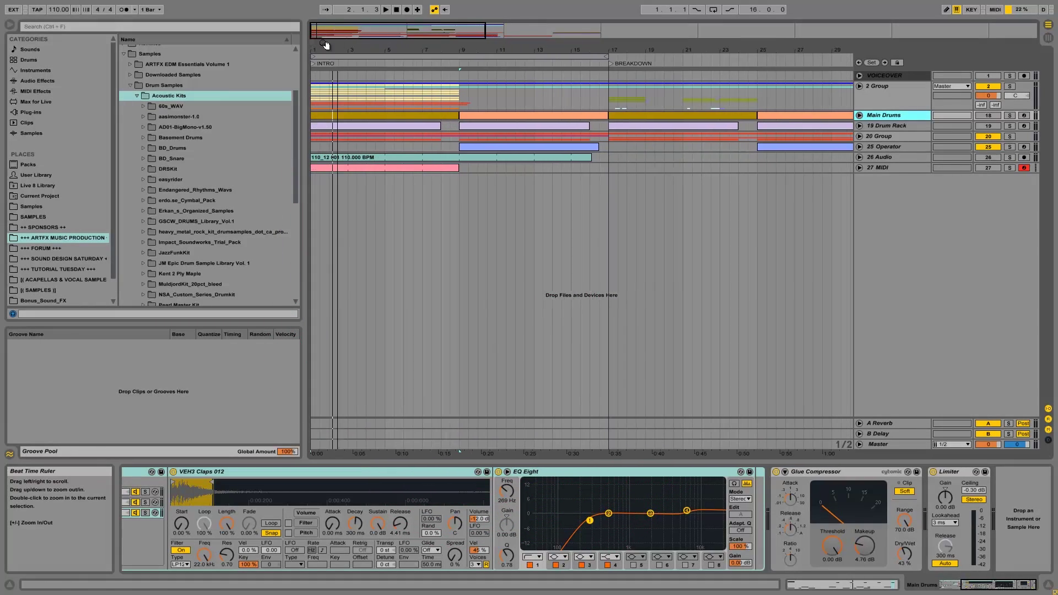
pyautogui.click(859, 115)
pyautogui.click(1010, 115)
pyautogui.press('space')
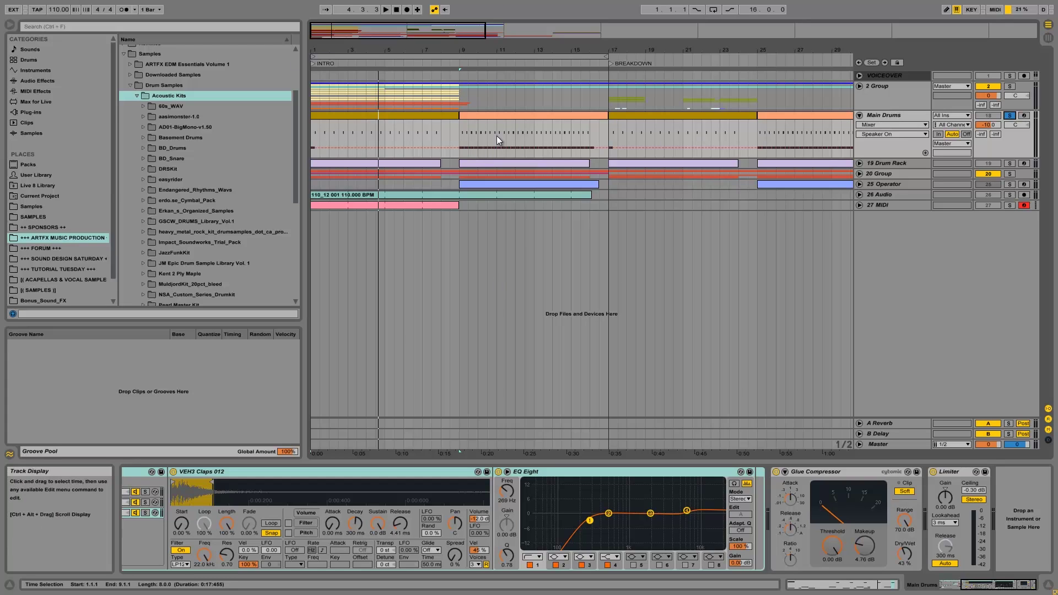
pyautogui.click(460, 130)
pyautogui.press('space')
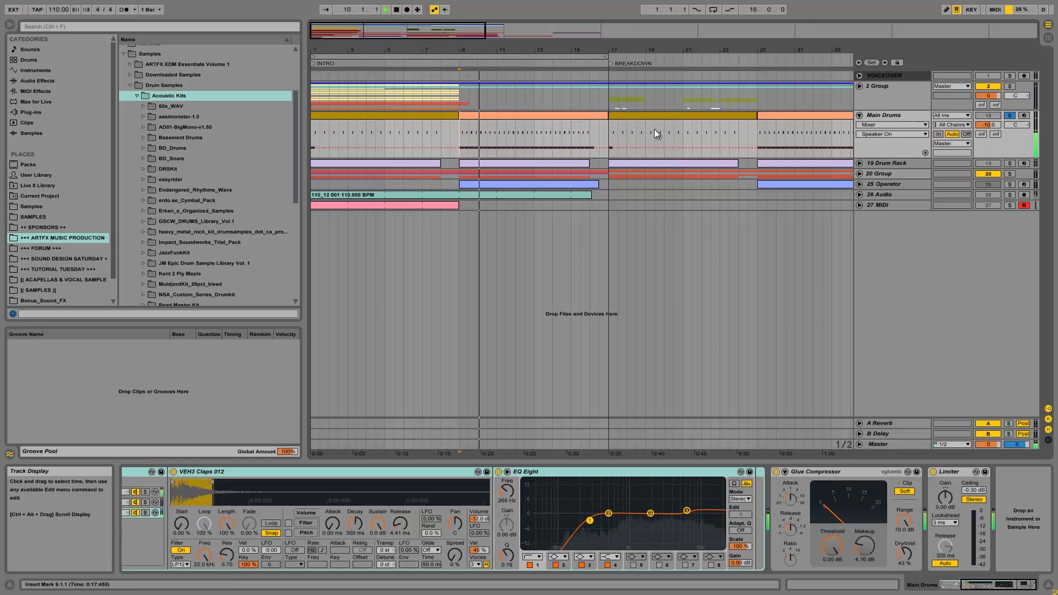
pyautogui.press('space')
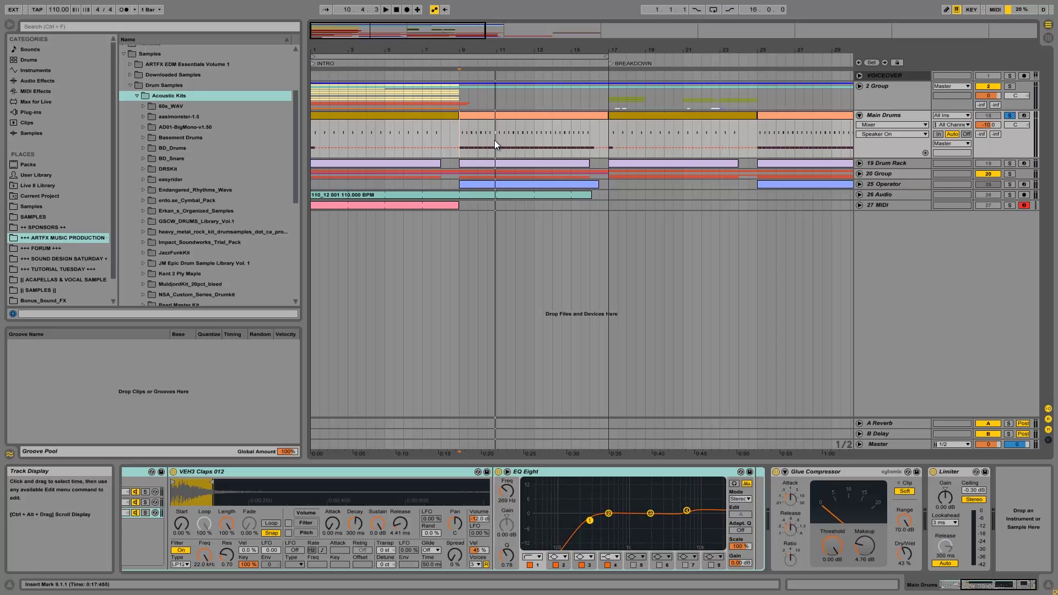
# - Unfold and solo the 19 Drum Rack hi-hat track, and audition it from bar 1 and from bar 5
pyautogui.click(867, 164)
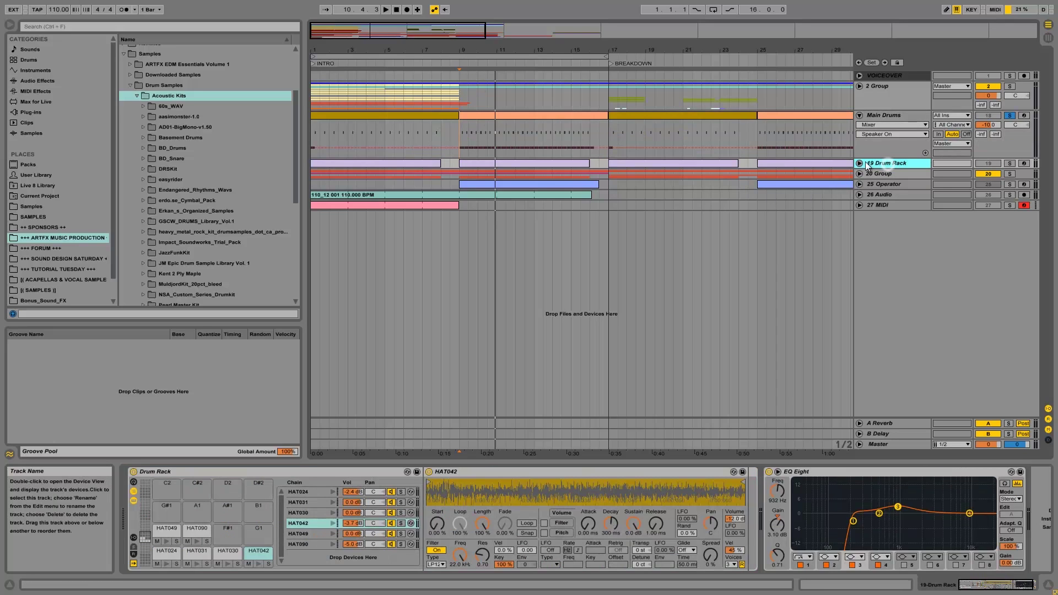
pyautogui.click(859, 163)
pyautogui.click(1010, 164)
pyautogui.click(317, 182)
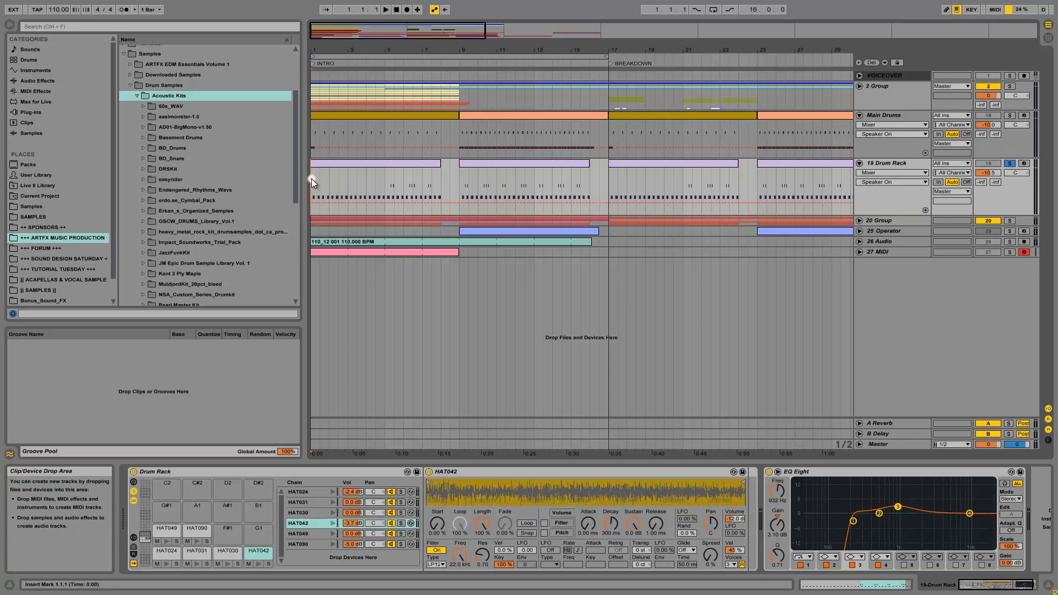
pyautogui.press('space')
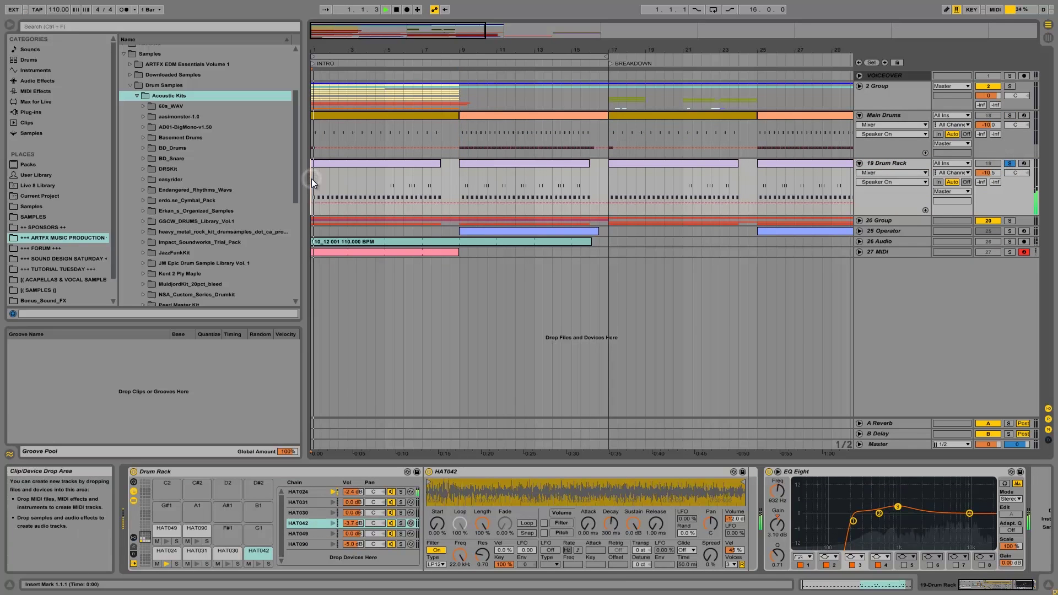
pyautogui.press('space')
pyautogui.click(395, 182)
pyautogui.click(385, 177)
pyautogui.press('space')
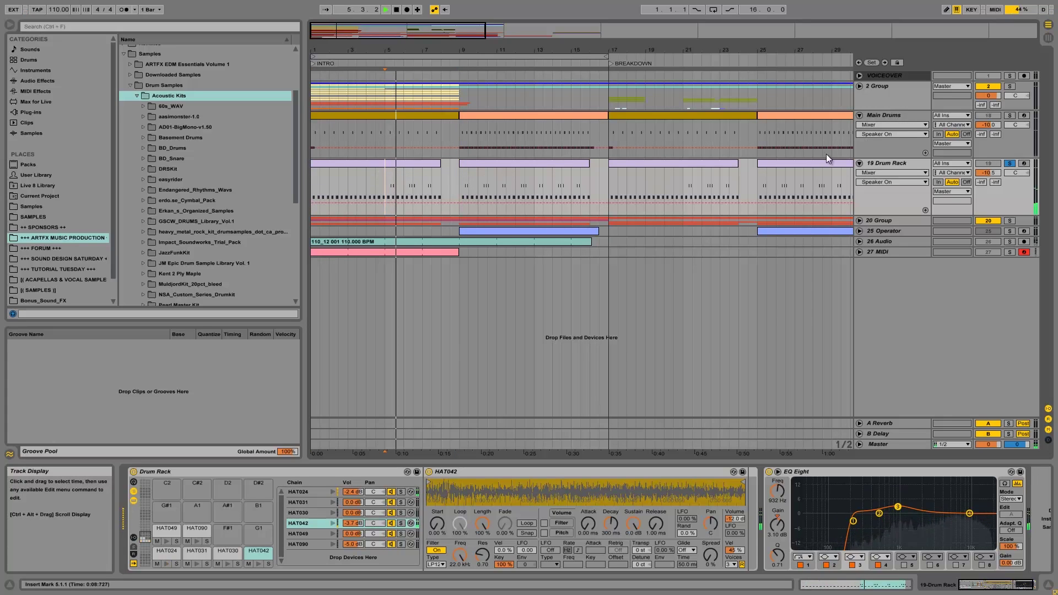
pyautogui.press('space')
# - Add Main Drums to the solo alongside the Drum Rack track, and play both together, including from bar 9
pyautogui.keyDown('ctrl'); pyautogui.click(1009, 115); pyautogui.keyUp('ctrl')
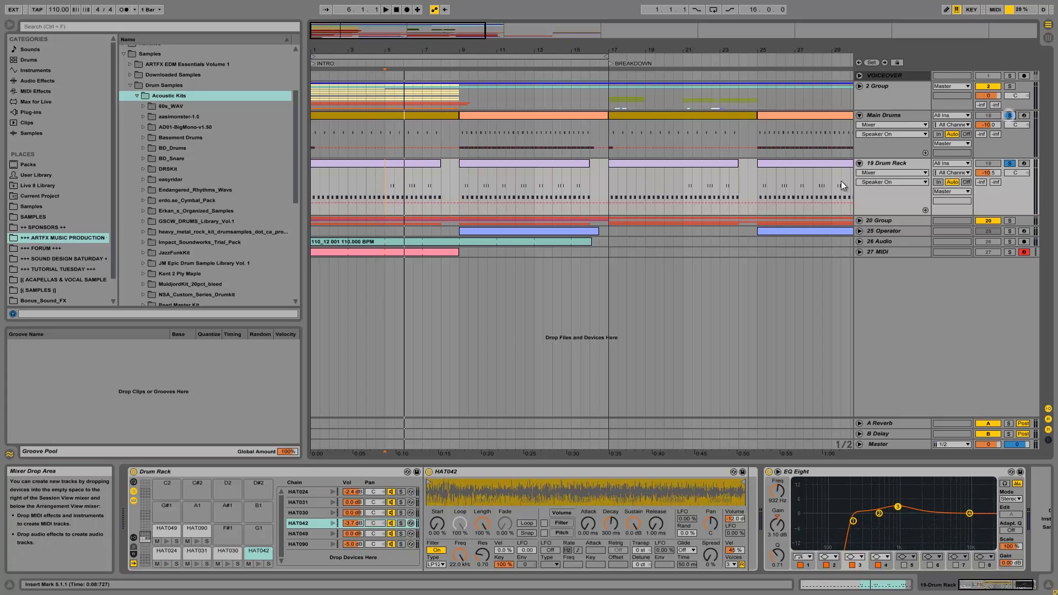
pyautogui.press('space')
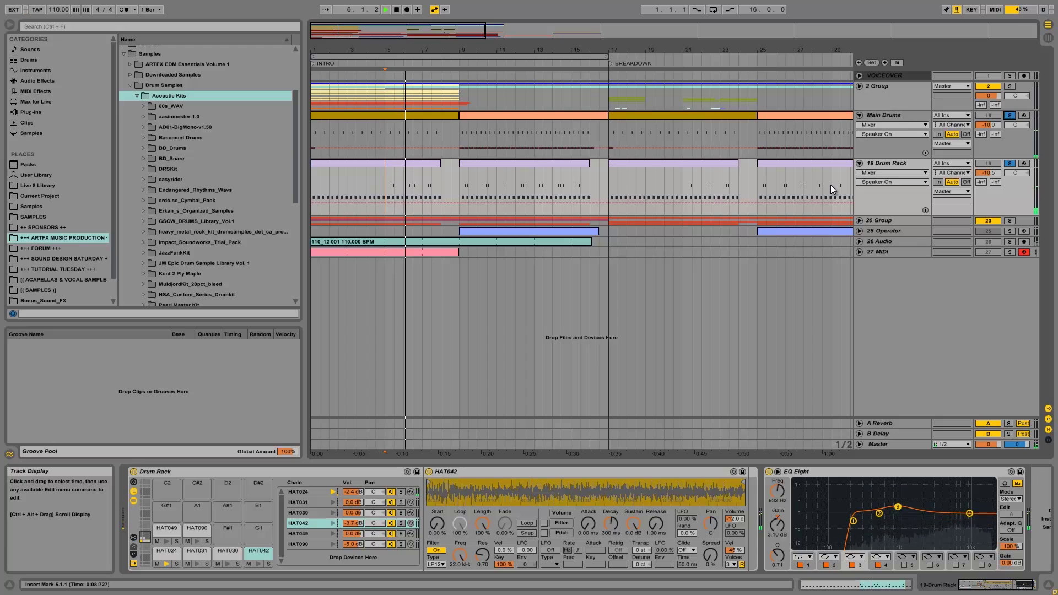
pyautogui.press('space')
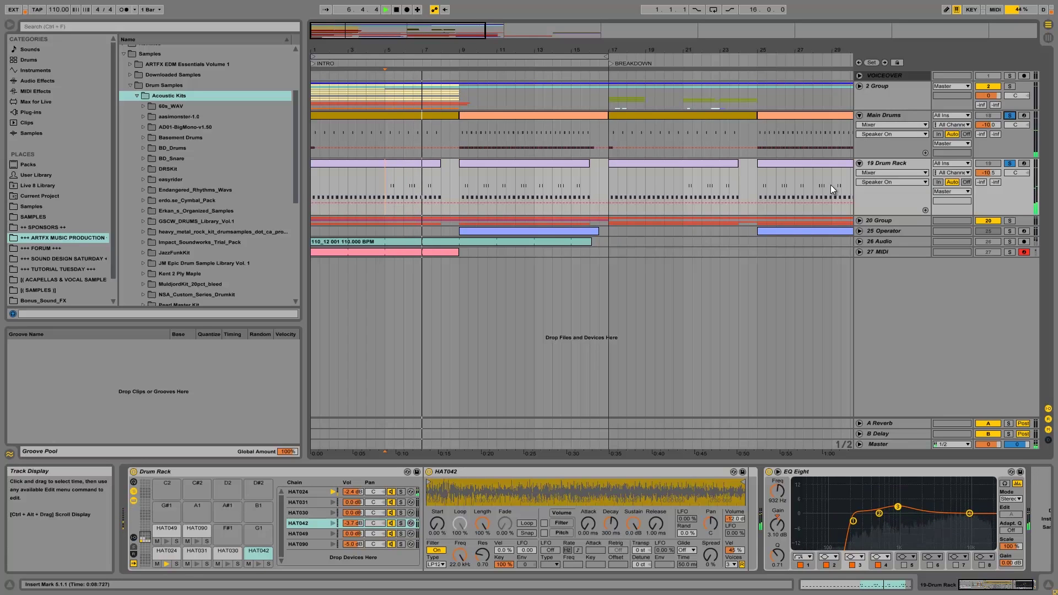
pyautogui.click(463, 127)
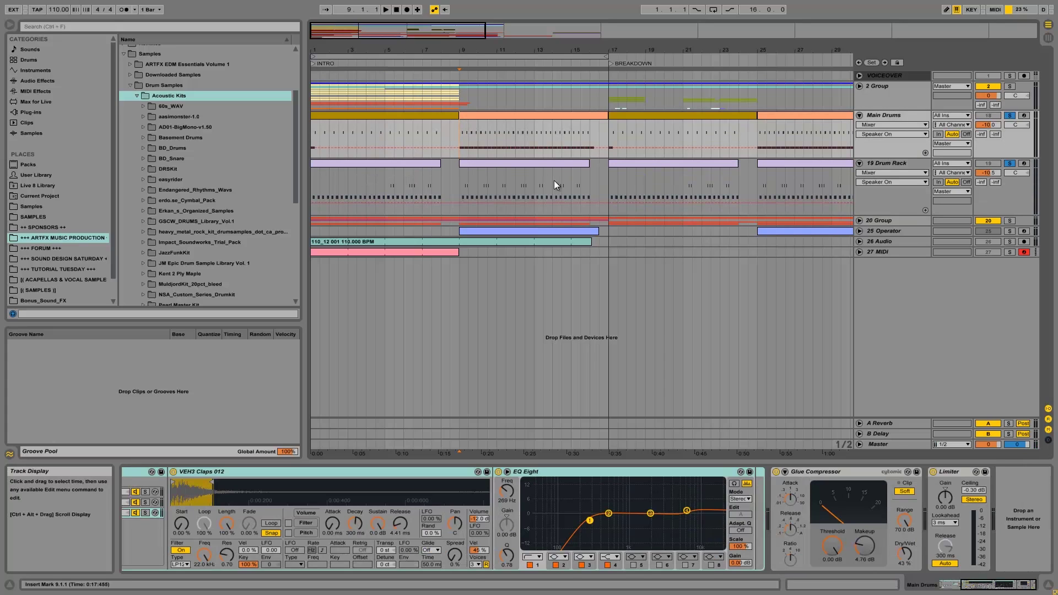
pyautogui.press('space')
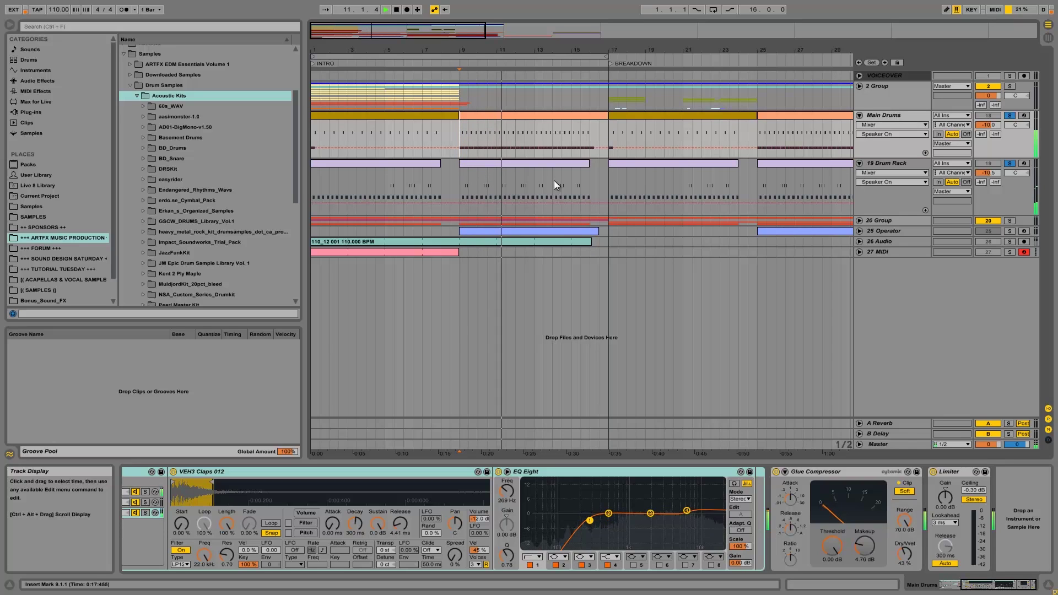
pyautogui.press('space')
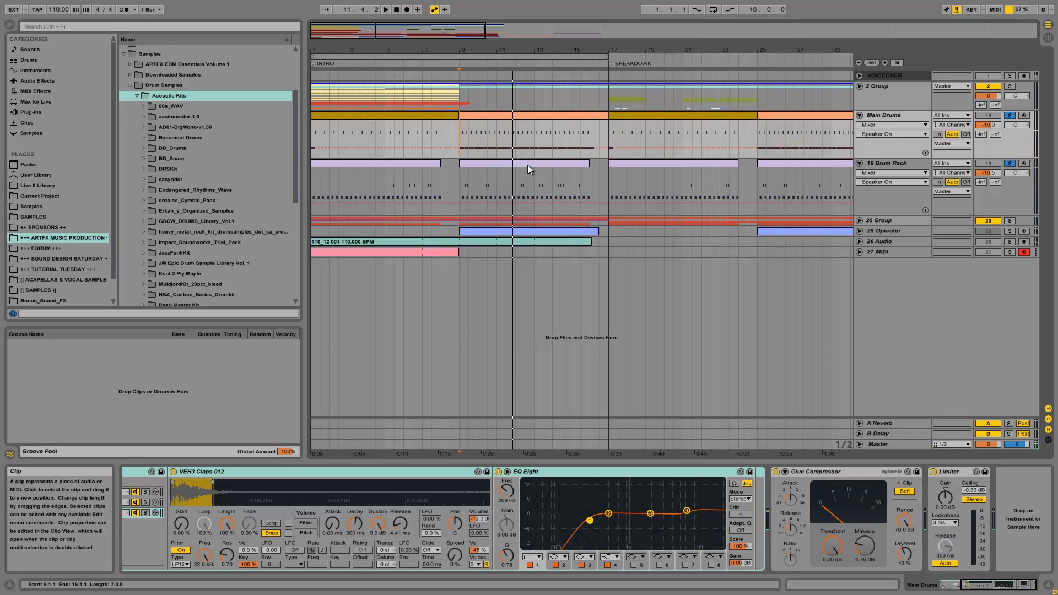
# - Examine the notes of the hi-hat and Main Drums clips, comparing where they fall on the grid in bar 1
pyautogui.doubleClick(528, 165)
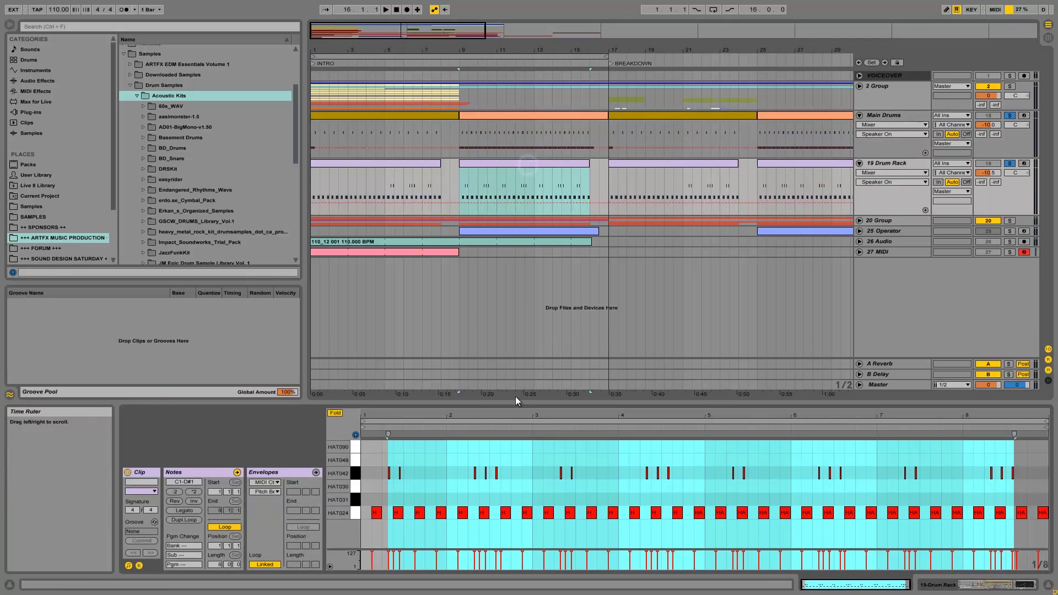
pyautogui.click(72, 347)
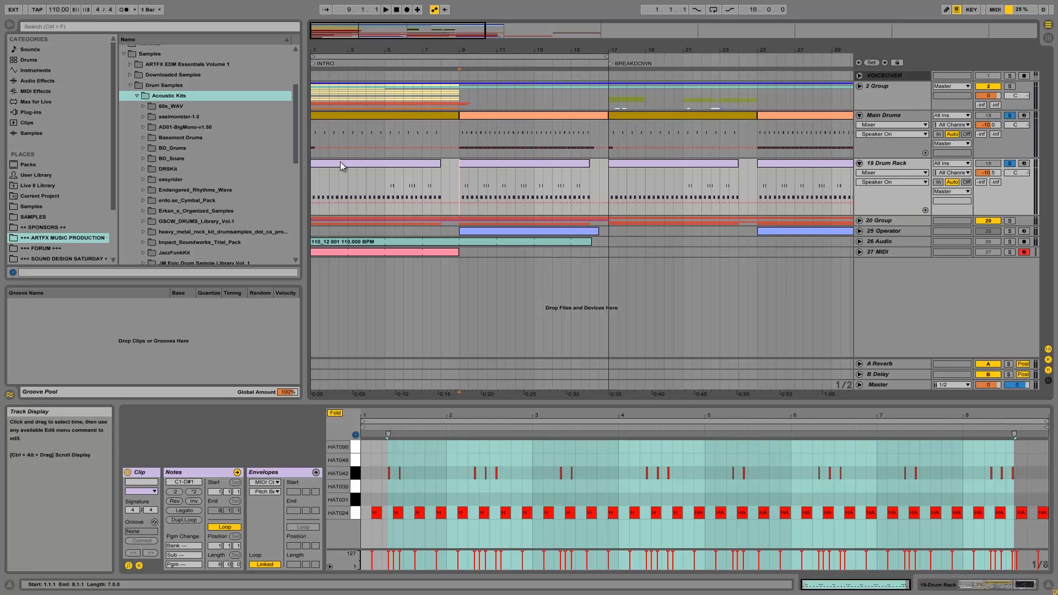
pyautogui.moveTo(361, 49); pyautogui.dragTo(374, 107)
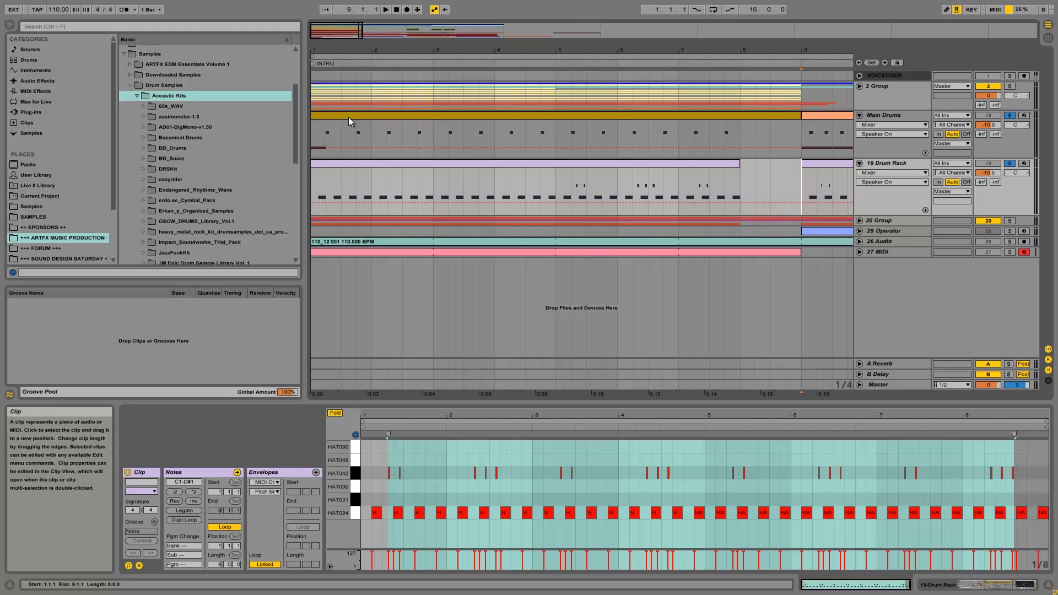
pyautogui.click(325, 134)
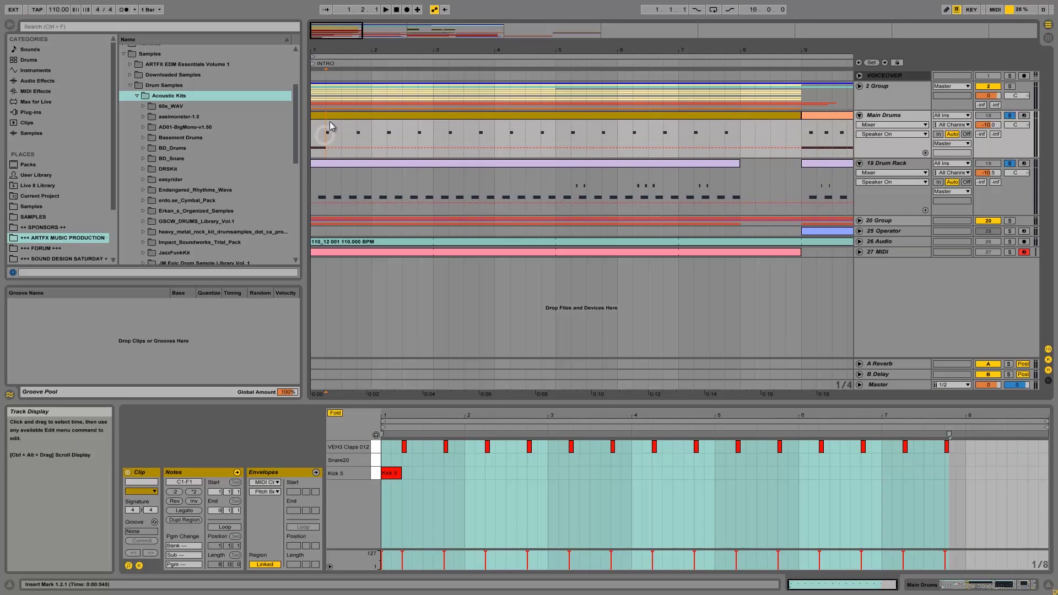
pyautogui.moveTo(333, 50); pyautogui.dragTo(360, 50)
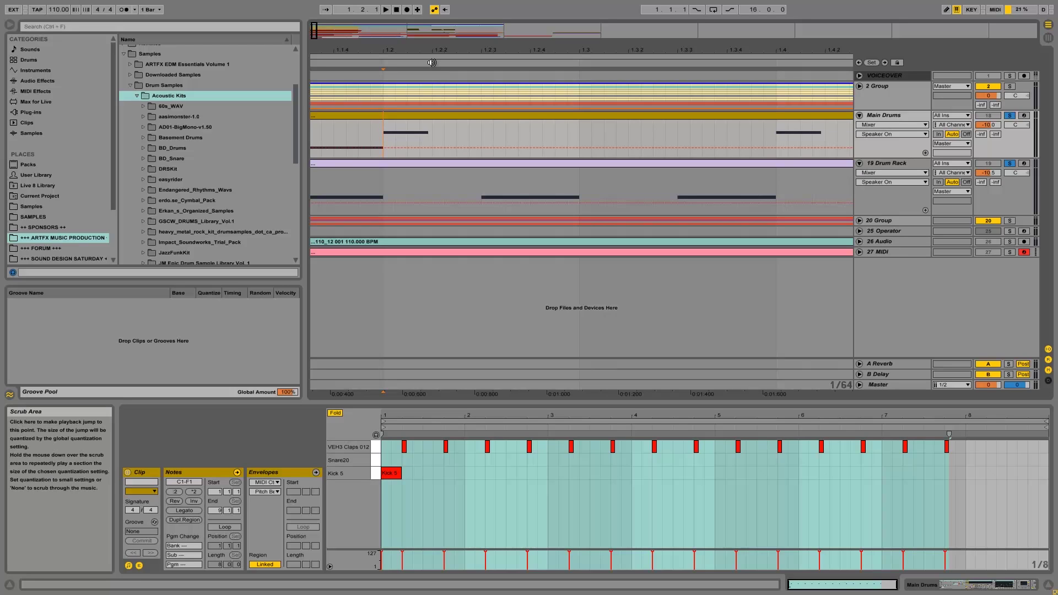
pyautogui.moveTo(386, 48); pyautogui.dragTo(387, 48)
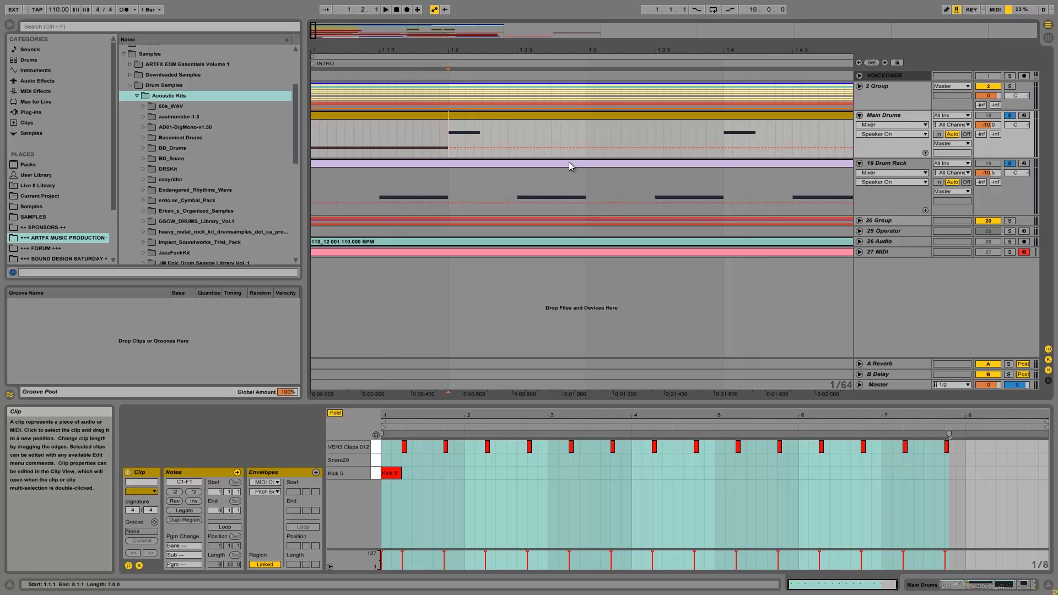
pyautogui.moveTo(391, 50); pyautogui.dragTo(391, 53)
pyautogui.moveTo(363, 133); pyautogui.dragTo(523, 143)
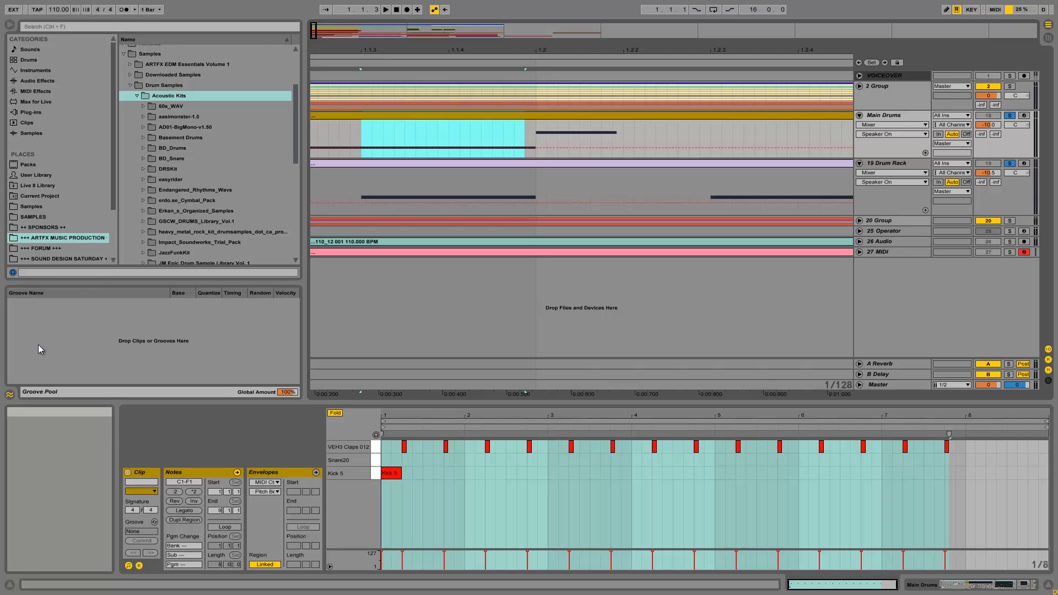
# - Hide the Groove Pool and insert an empty one-bar MIDI clip in the gap at bar 8 of the 19 Drum Rack track
pyautogui.click(10, 394)
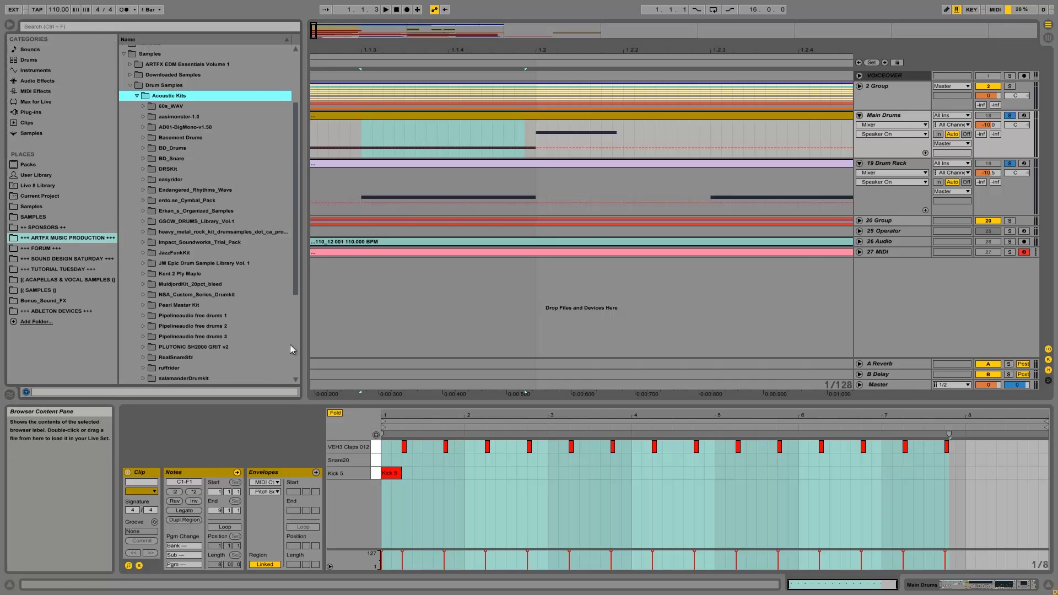
pyautogui.moveTo(363, 44)
pyautogui.mouseDown()
pyautogui.moveTo(377, 37)
pyautogui.moveTo(369, 63)
pyautogui.mouseUp()
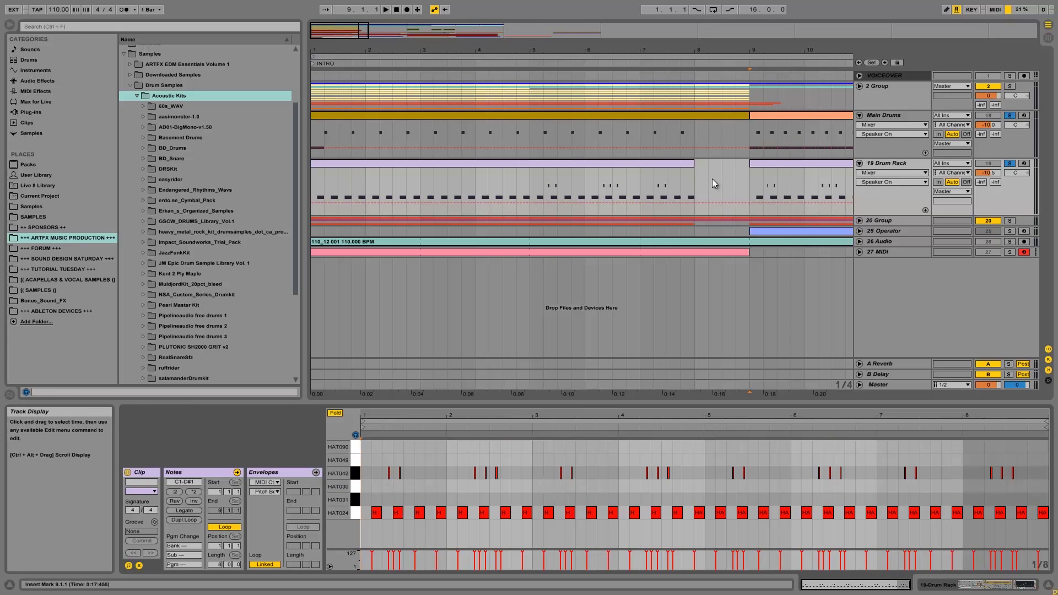
pyautogui.moveTo(696, 181); pyautogui.dragTo(748, 176)
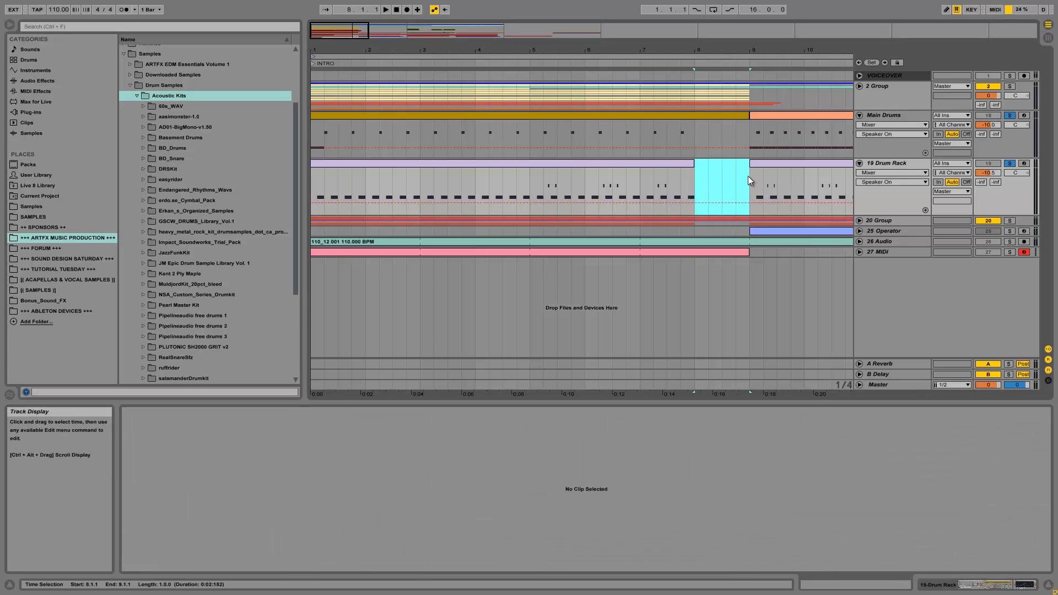
pyautogui.hotkey('ctrl', 'shift', 'm')
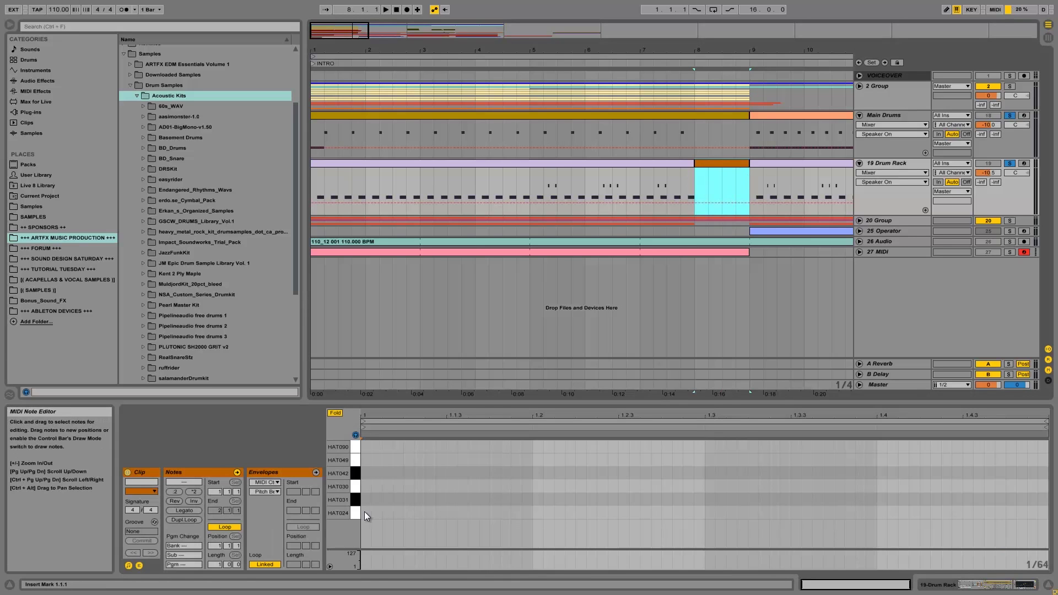
# - Enter four HAT024 sixteenth notes on the eighth-note positions of beats 1 and 2, and duplicate them across beats 3 and 4
pyautogui.click(378, 541)
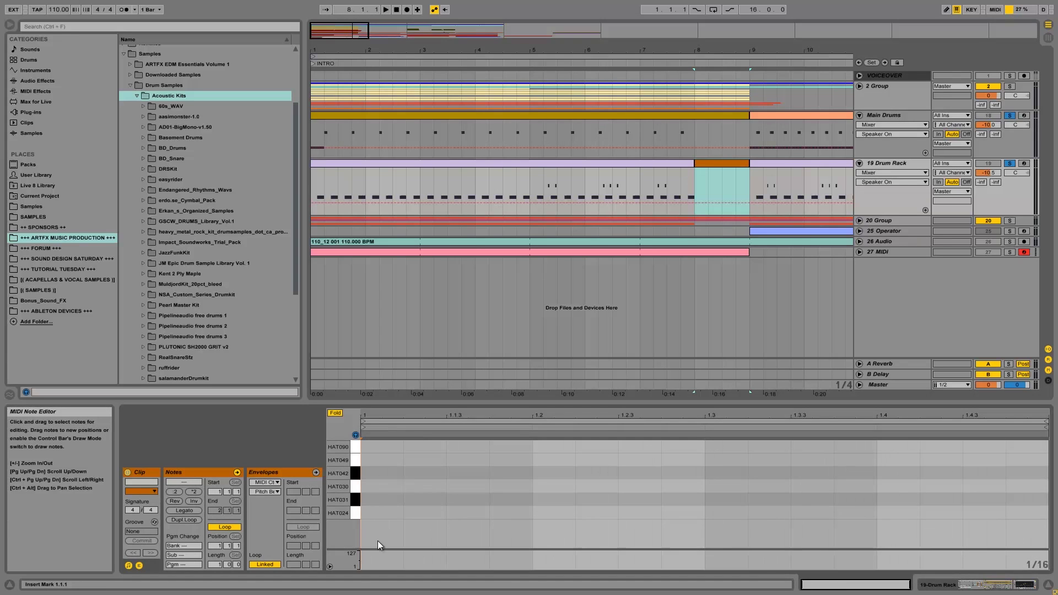
pyautogui.doubleClick(362, 512)
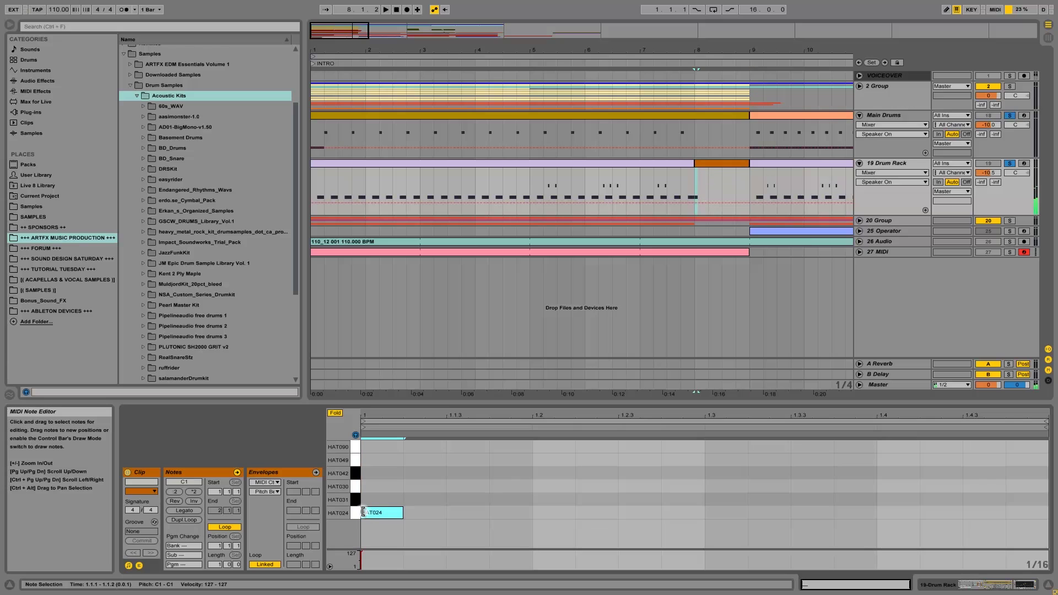
pyautogui.doubleClick(448, 514)
pyautogui.doubleClick(533, 512)
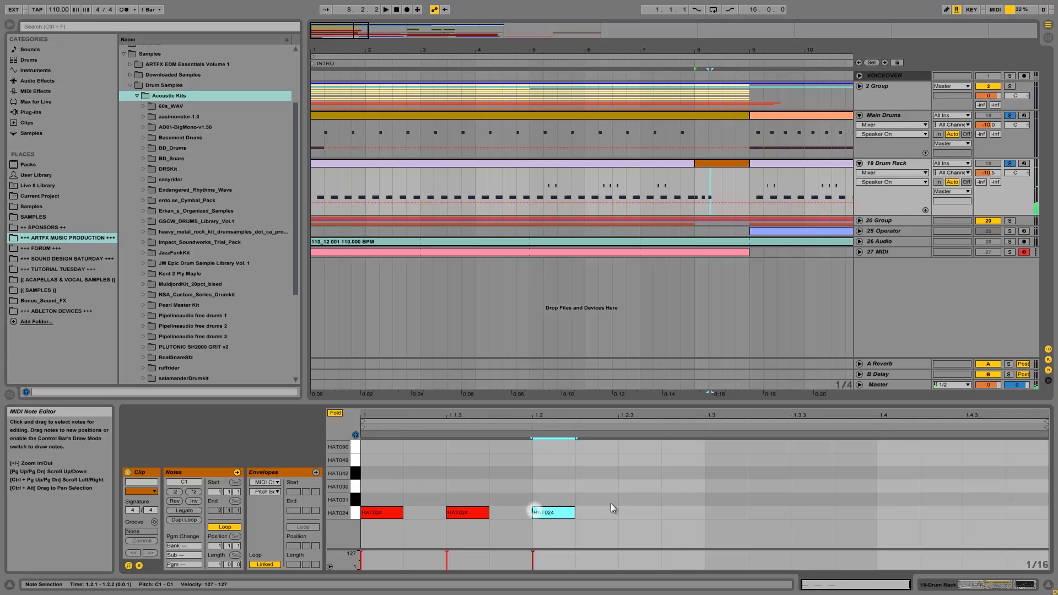
pyautogui.doubleClick(620, 516)
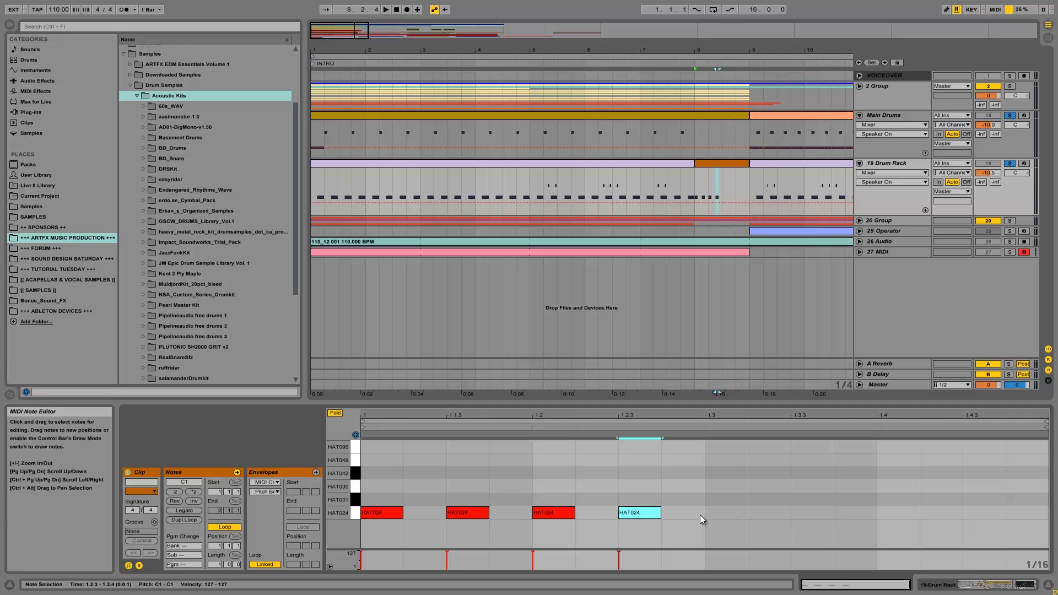
pyautogui.moveTo(701, 514); pyautogui.dragTo(368, 513)
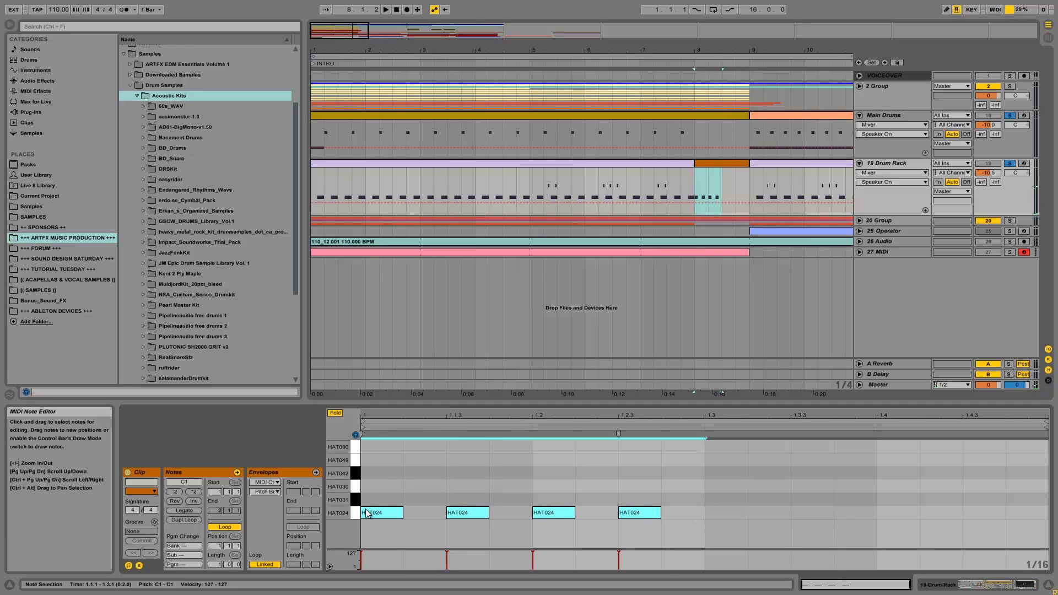
pyautogui.hotkey('ctrl', 'd')
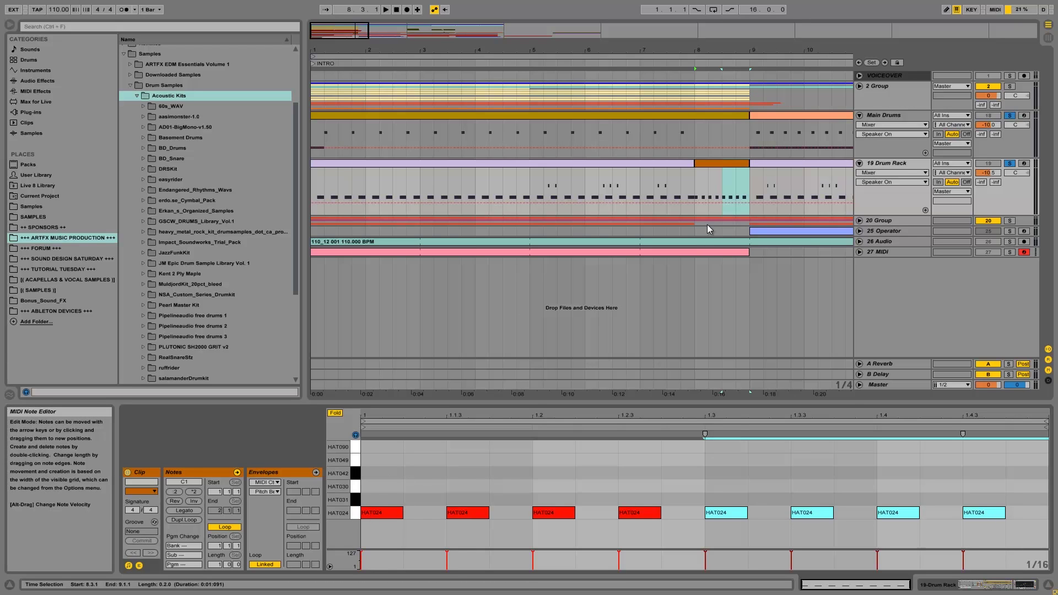
# - Play back the new hi-hat clip from bar 8 with the drums
pyautogui.click(693, 185)
pyautogui.press('space')
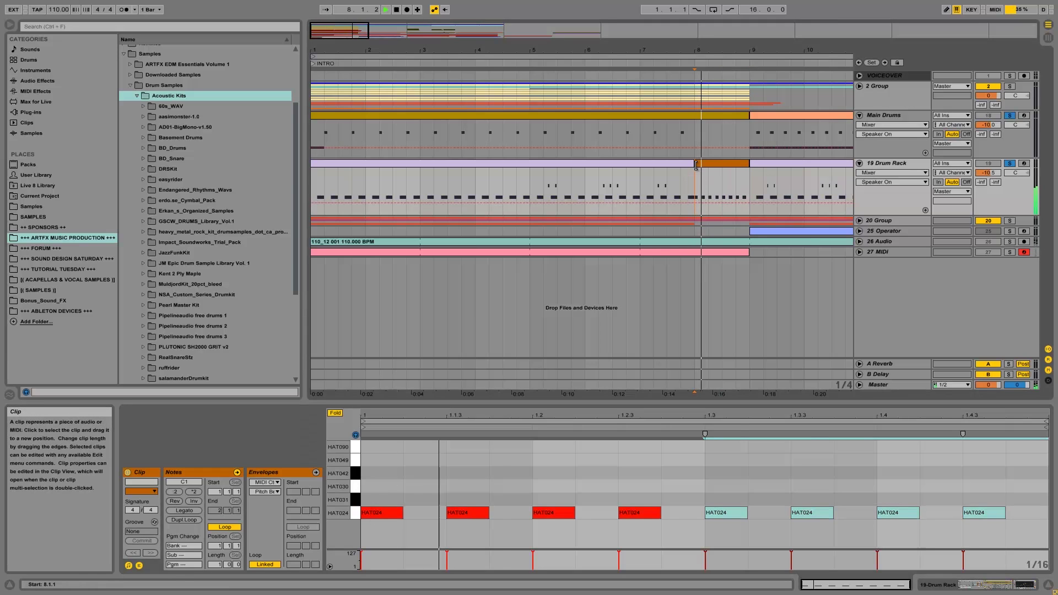
pyautogui.press('space')
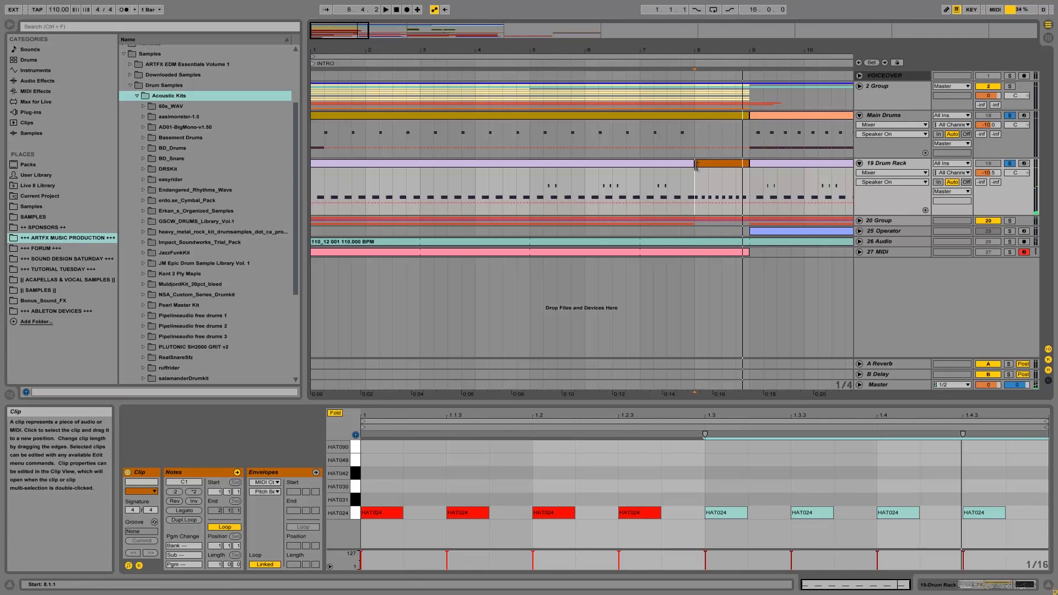
# - Select all the HAT024 notes, set the note editor's adaptive grid to Narrow, and clear the selection
pyautogui.click(357, 514)
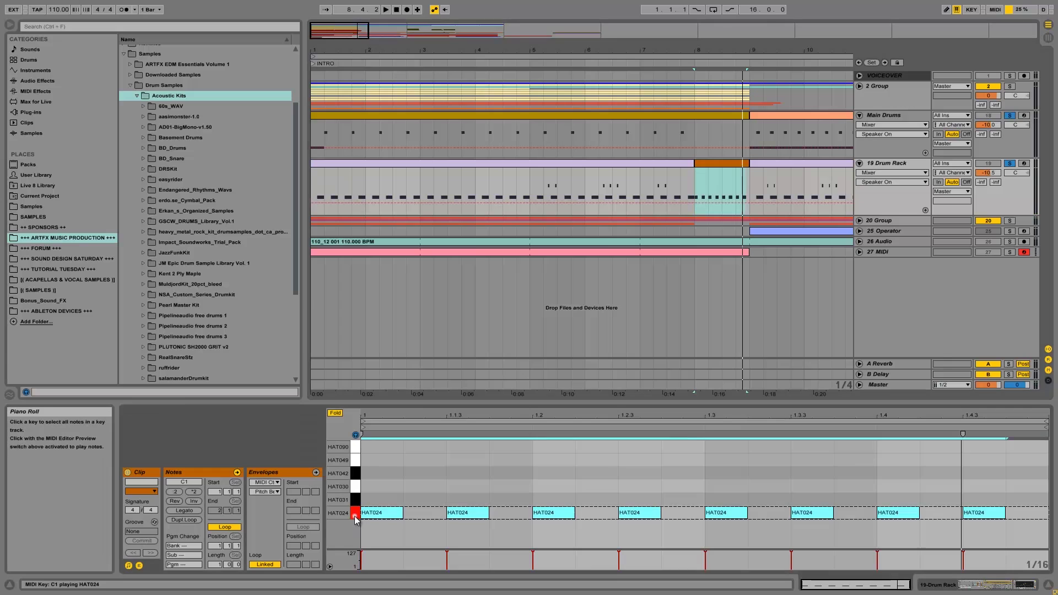
pyautogui.rightClick(402, 478)
pyautogui.click(420, 408)
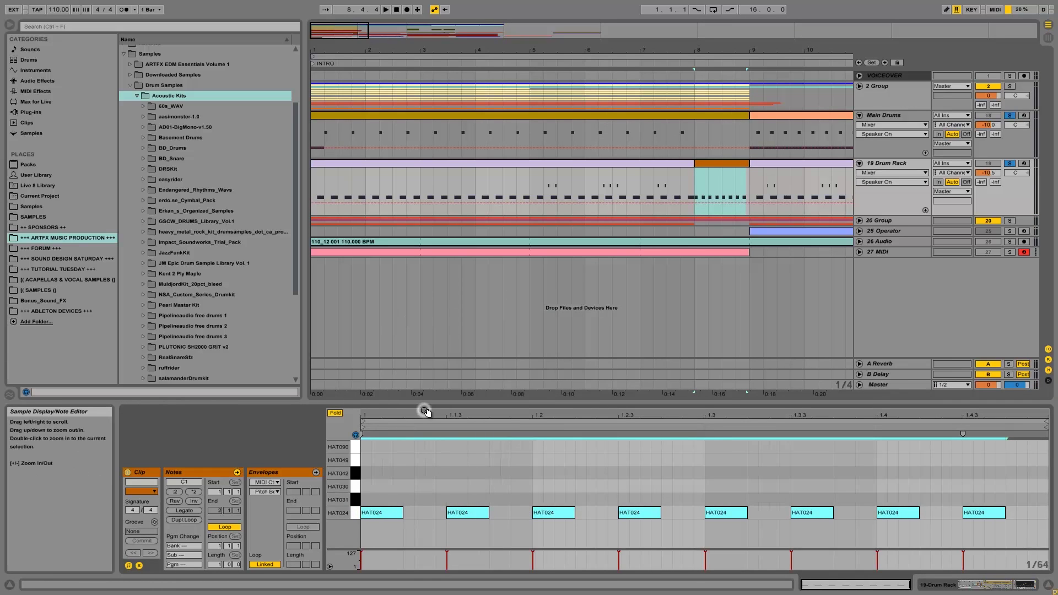
pyautogui.click(393, 480)
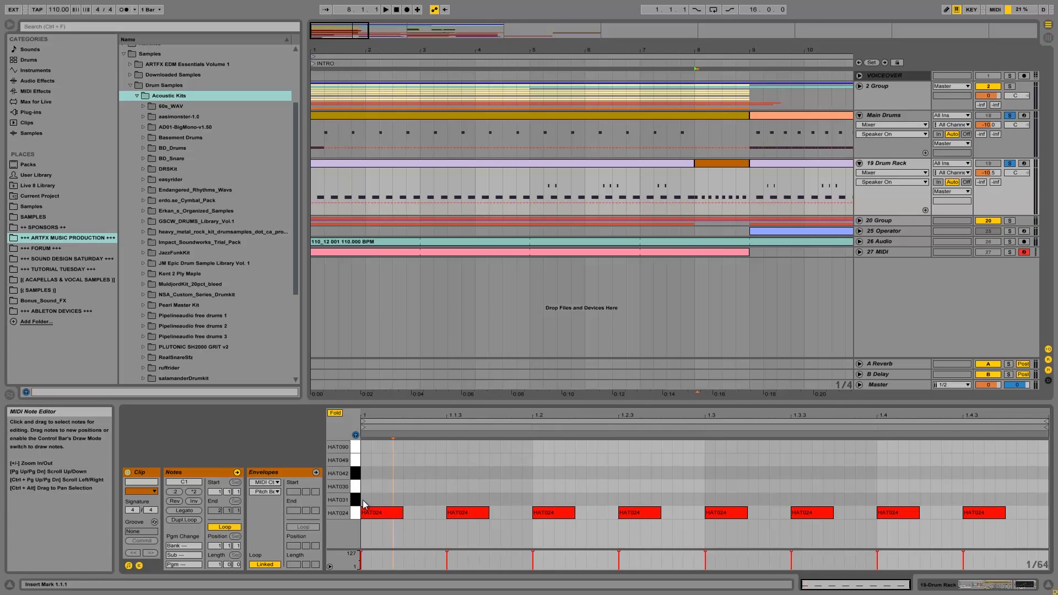
# - Examine the grid positions around the first sixteenth and audition the first three HAT024 notes one at a time
pyautogui.click(365, 500)
pyautogui.click(371, 500)
pyautogui.click(384, 499)
pyautogui.click(396, 499)
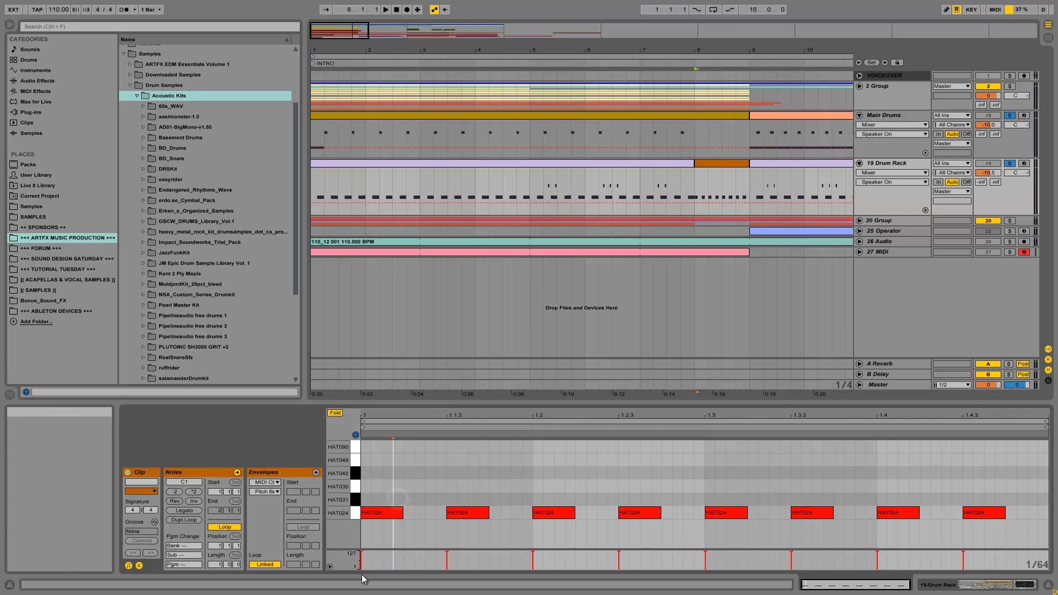
pyautogui.click(381, 513)
pyautogui.click(402, 499)
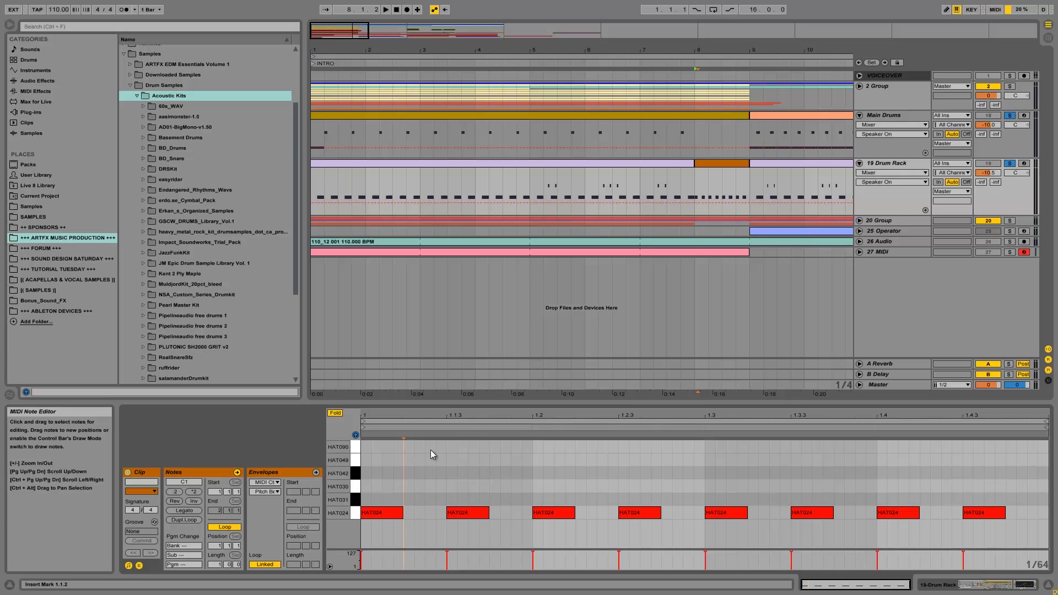
pyautogui.click(372, 514)
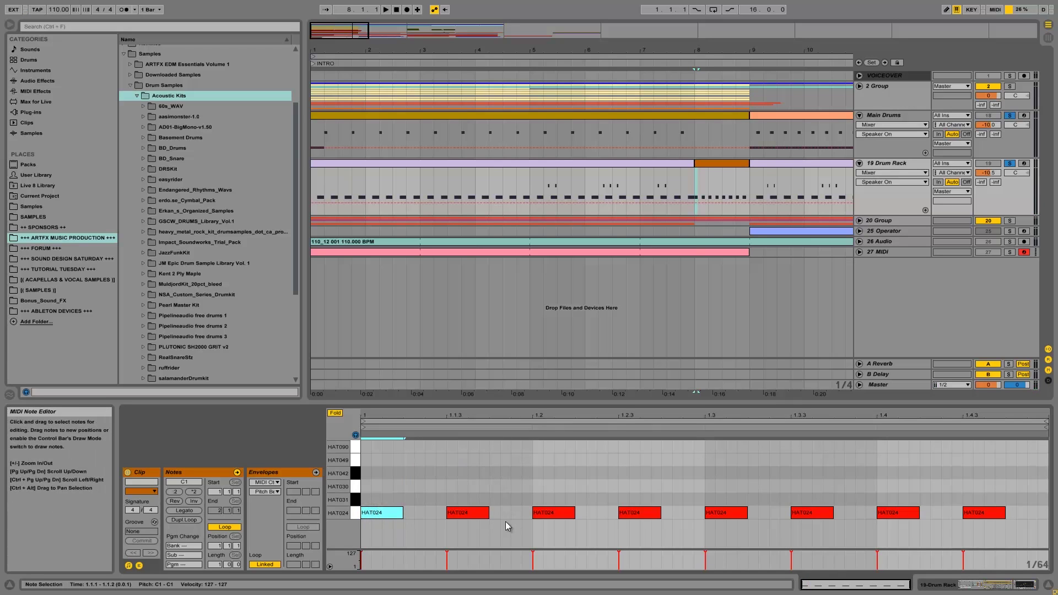
pyautogui.click(472, 518)
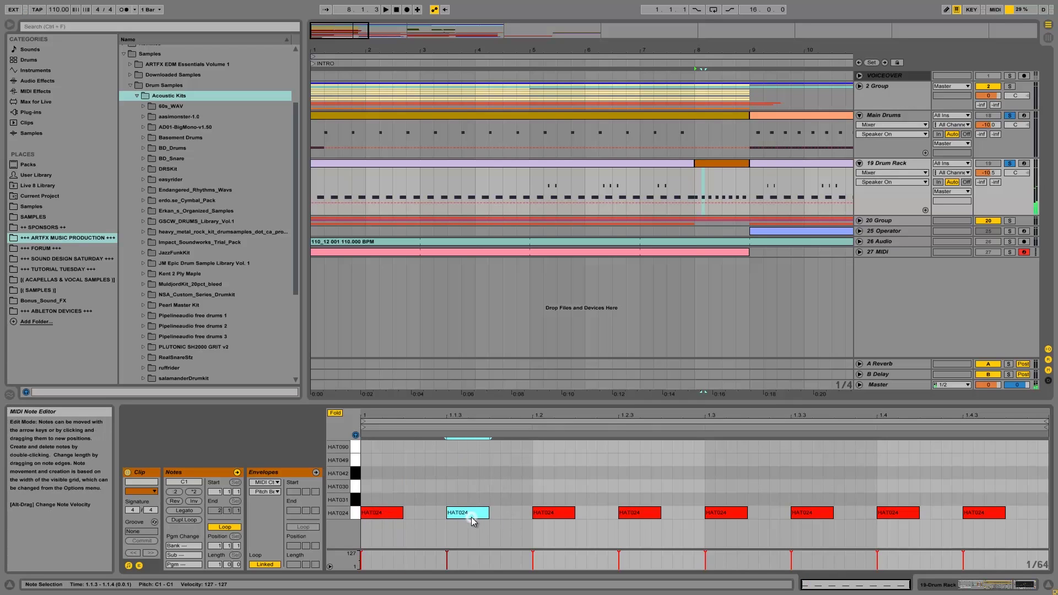
pyautogui.click(567, 518)
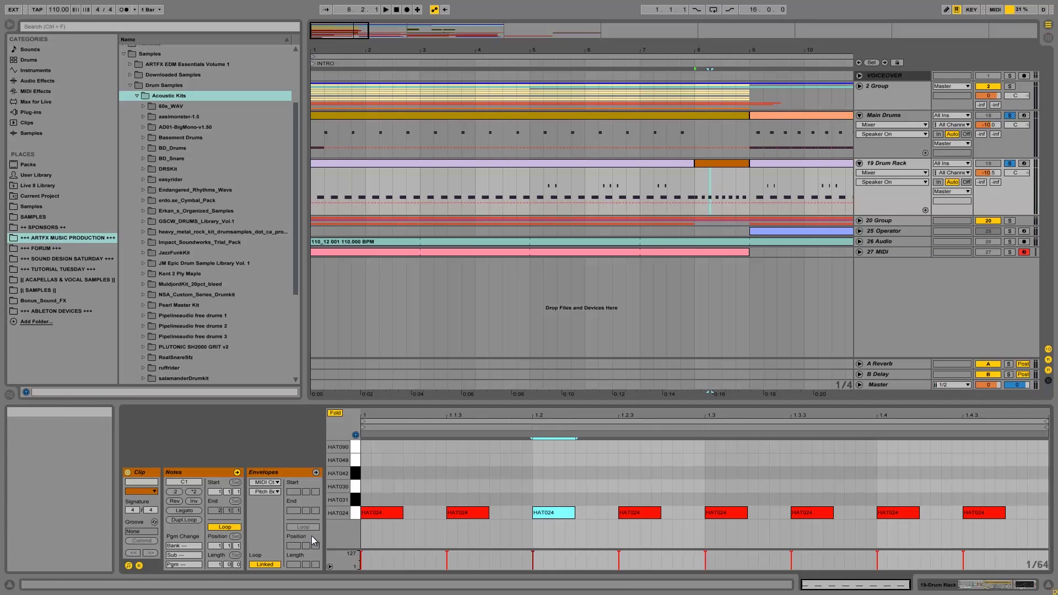
# - Copy all HAT024 notes to the HAT031 row one sixteenth later, and shift the copies a further 1/64 late
pyautogui.click(355, 514)
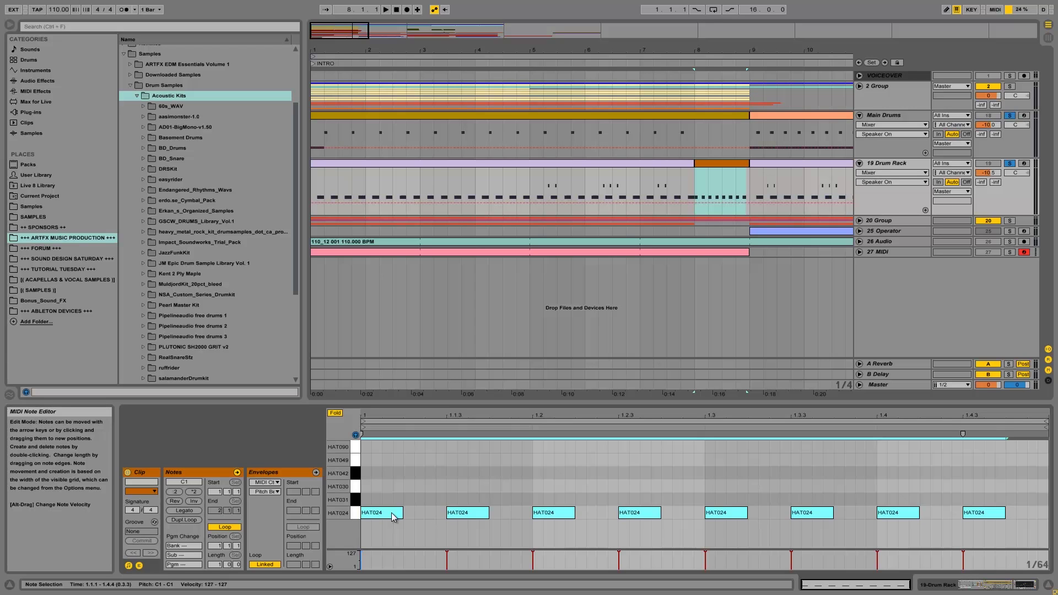
pyautogui.moveTo(370, 511); pyautogui.dragTo(407, 500)
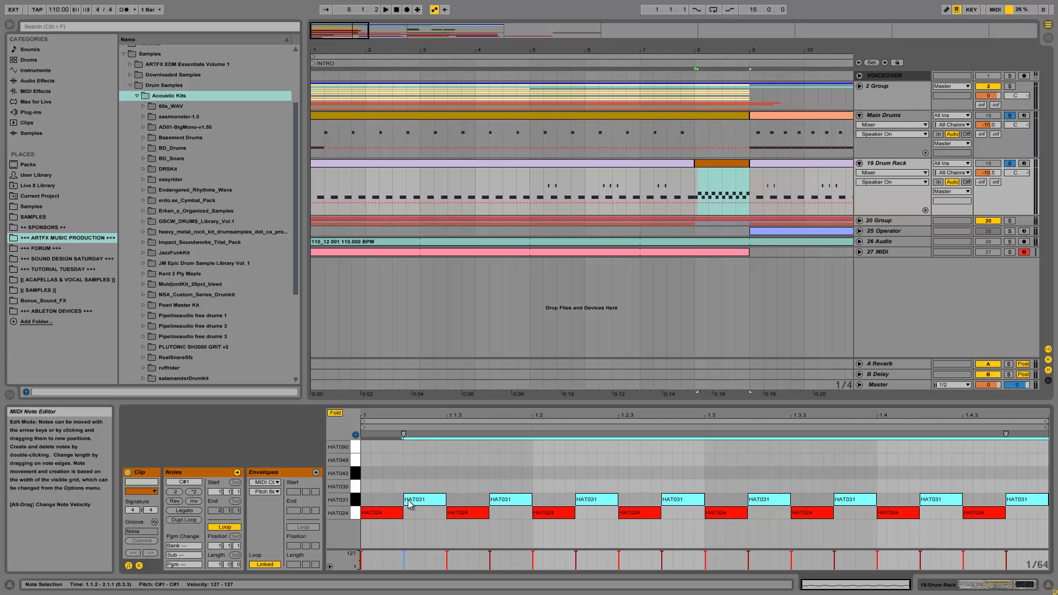
pyautogui.moveTo(405, 499); pyautogui.dragTo(415, 499)
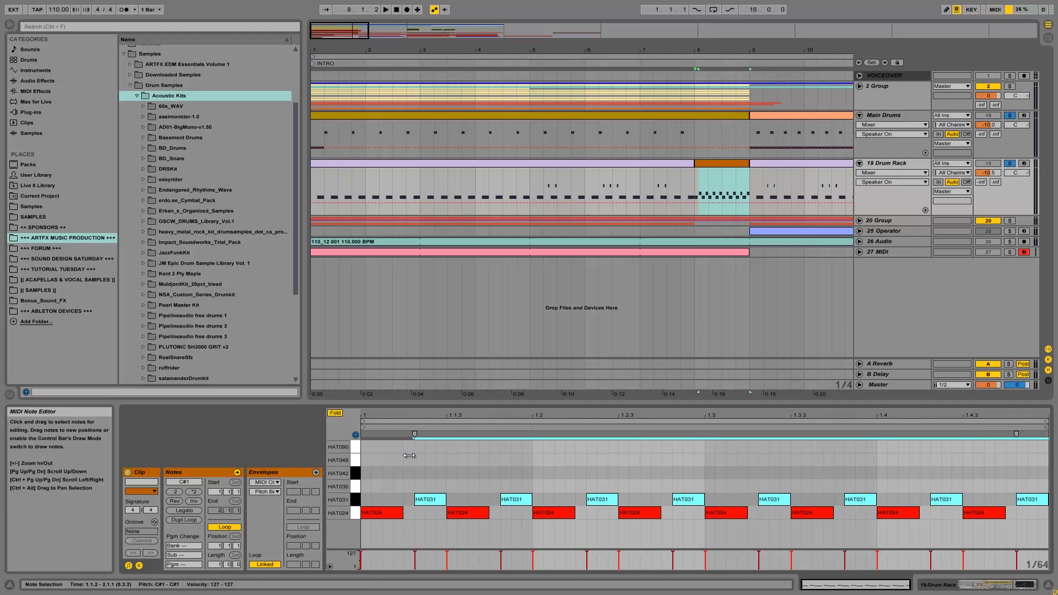
# - Set the note editor's adaptive grid to Medium and compare the HAT031 note starts with the sixteenth grid lines
pyautogui.click(406, 502)
pyautogui.rightClick(407, 482)
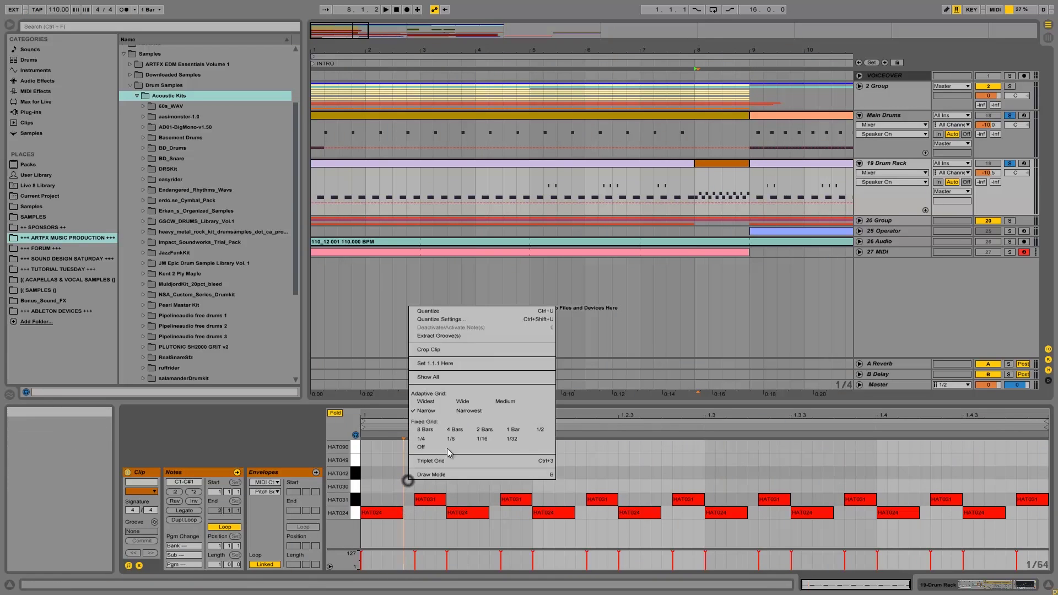
pyautogui.click(502, 400)
pyautogui.click(415, 469)
pyautogui.click(500, 475)
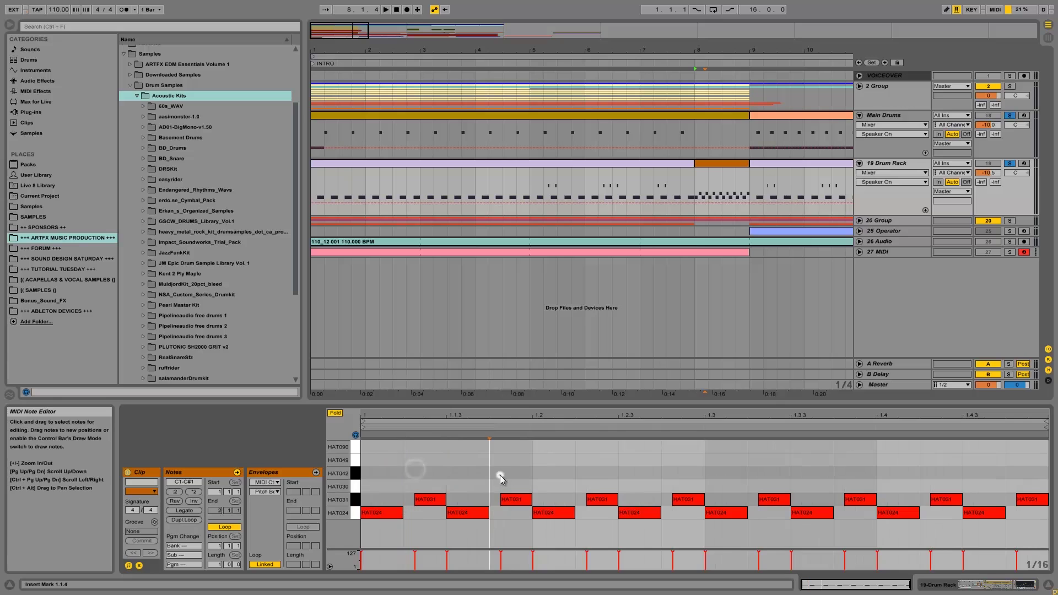
pyautogui.click(402, 494)
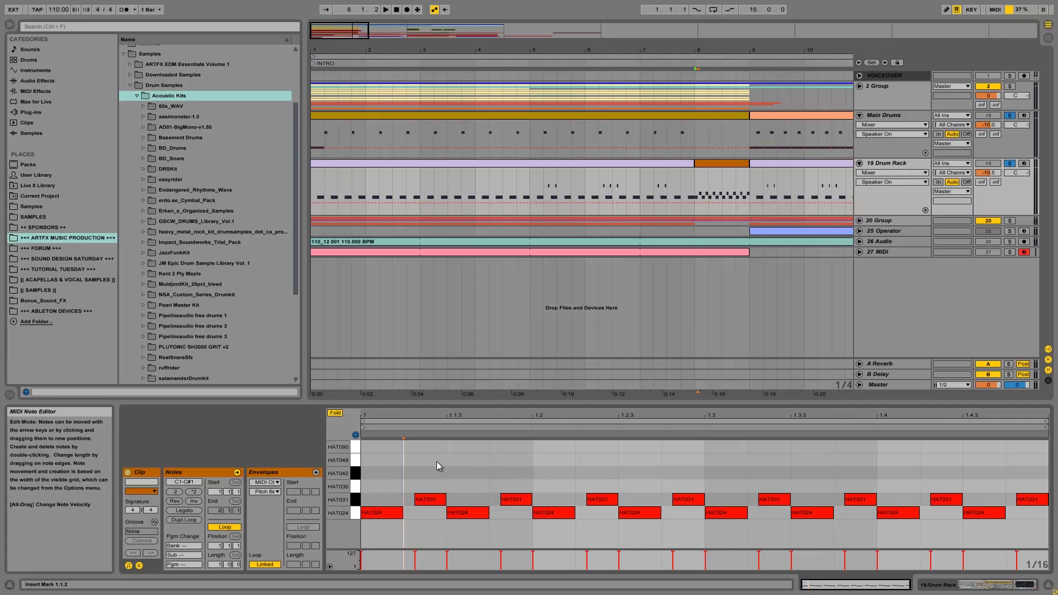
# - Play the offset hi-hats from bar 8 with only the 19 Drum Rack track soloed, and delete that one-bar clip
pyautogui.click(1011, 164)
pyautogui.press('space')
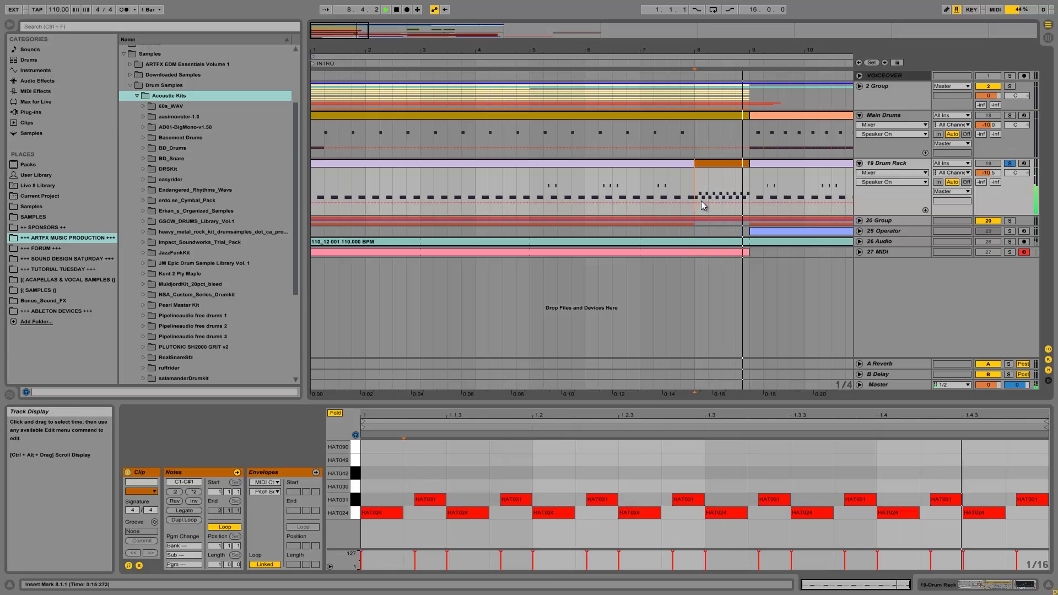
pyautogui.click(711, 164)
pyautogui.press('Delete')
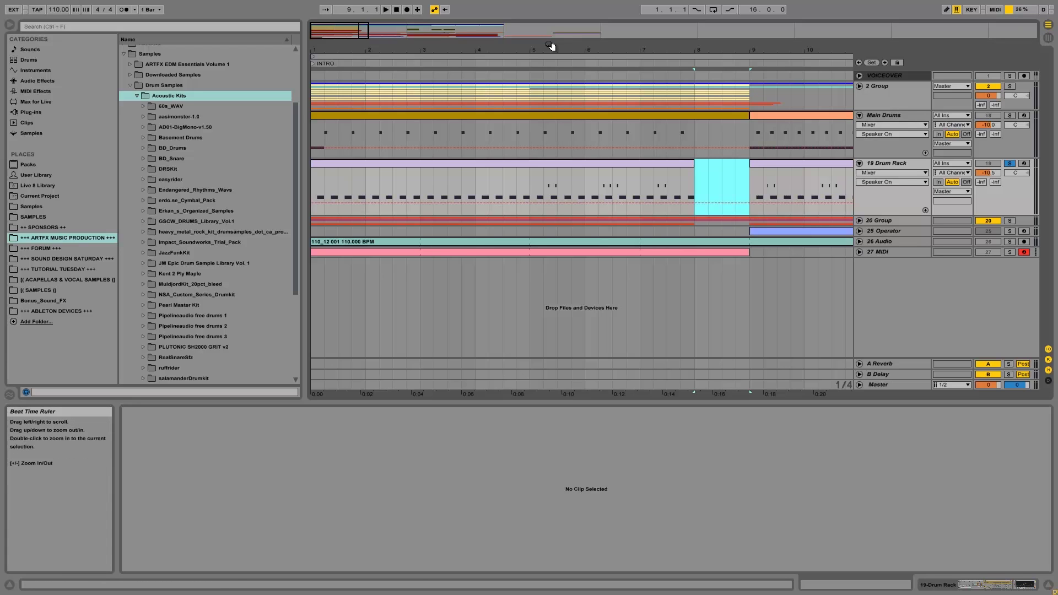
# - Examine the HAT042 hits at 5.2.2 in the 19 Drum Rack clip against the Main Drums notes, and inspect bars 9 to 17
pyautogui.moveTo(551, 46); pyautogui.dragTo(551, 46)
pyautogui.click(445, 173)
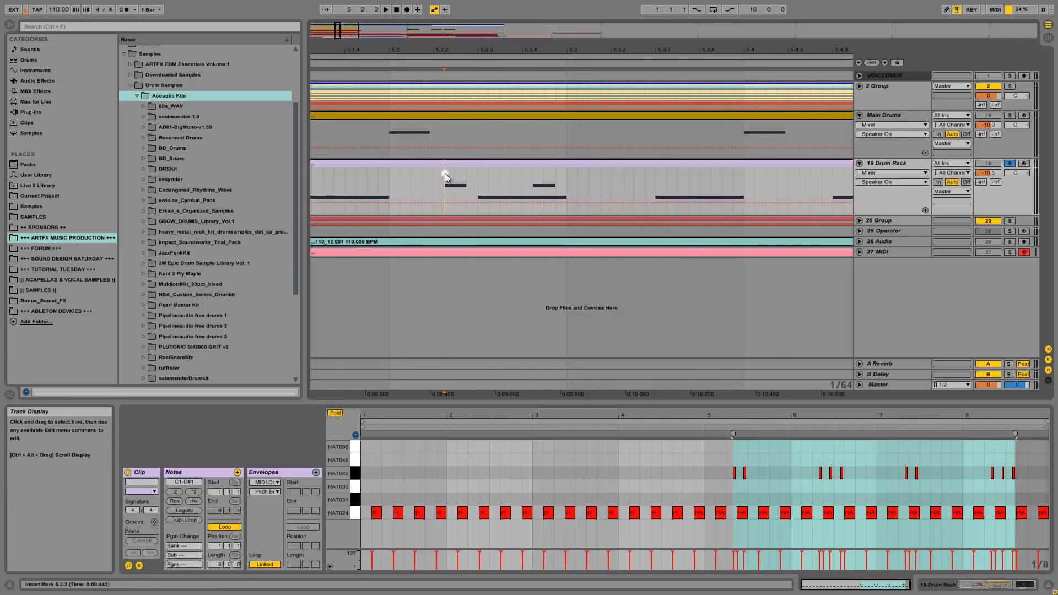
pyautogui.click(445, 175)
pyautogui.click(463, 46)
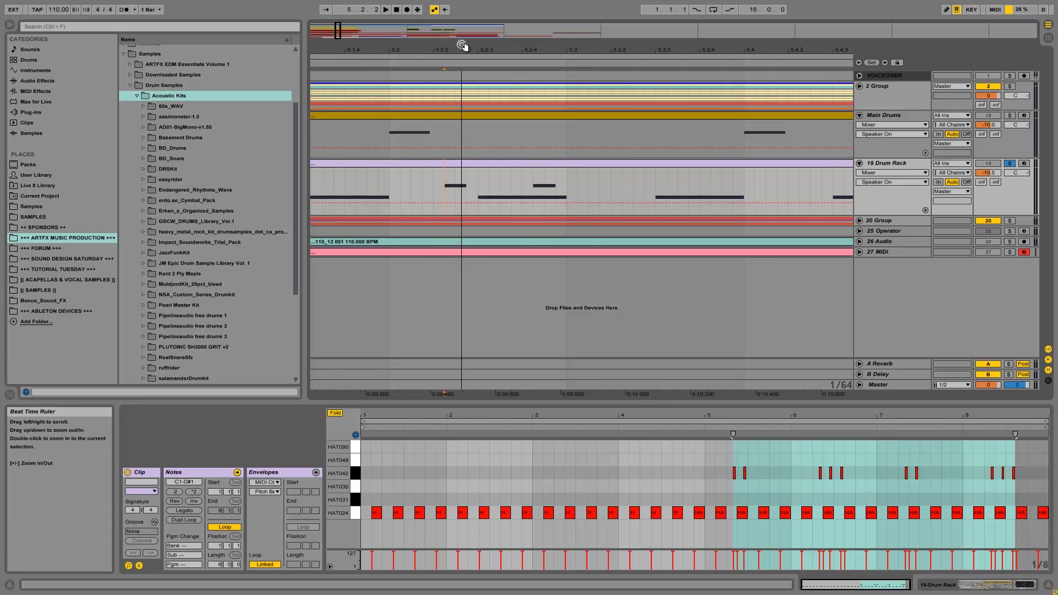
pyautogui.doubleClick(463, 46)
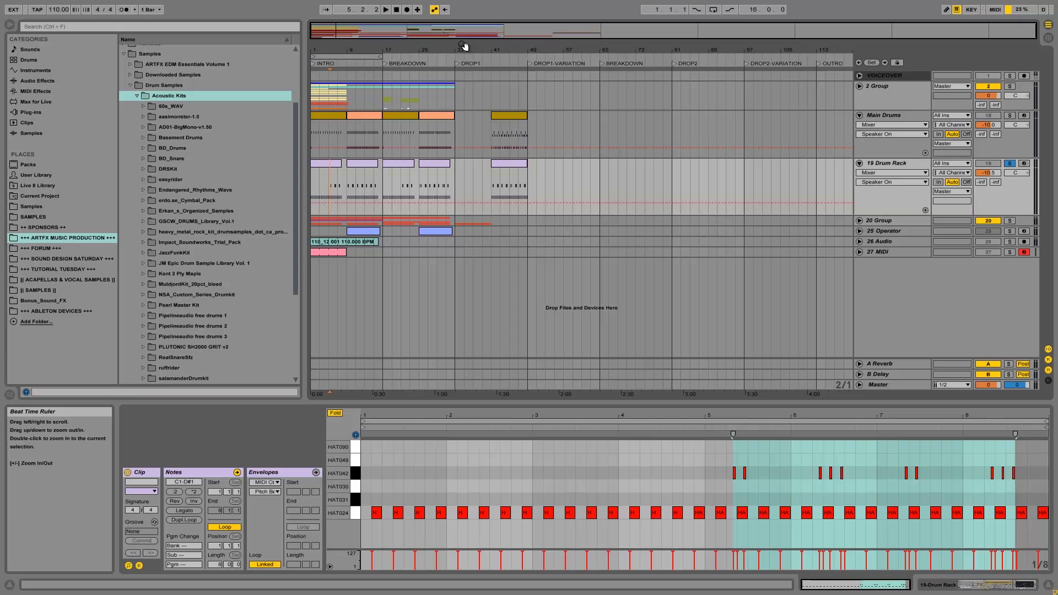
pyautogui.moveTo(332, 50)
pyautogui.mouseDown()
pyautogui.moveTo(332, 71)
pyautogui.moveTo(333, 50)
pyautogui.moveTo(362, 77)
pyautogui.moveTo(352, 151)
pyautogui.mouseUp()
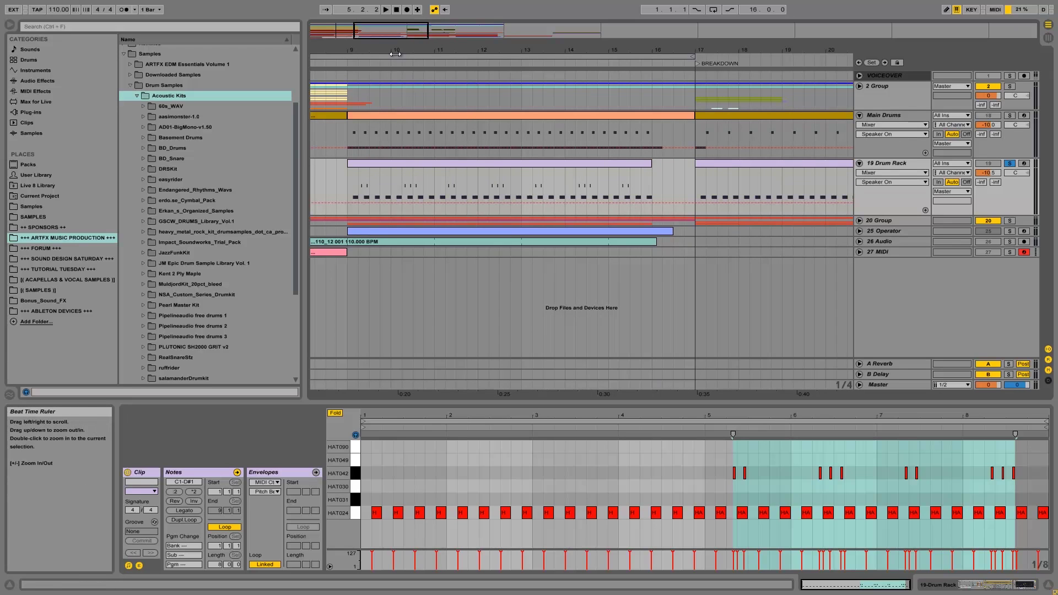
# - Try placing the HAT042 note from 5.2.2 earlier, in beat 4 of bar 4
pyautogui.click(722, 479)
pyautogui.click(734, 473)
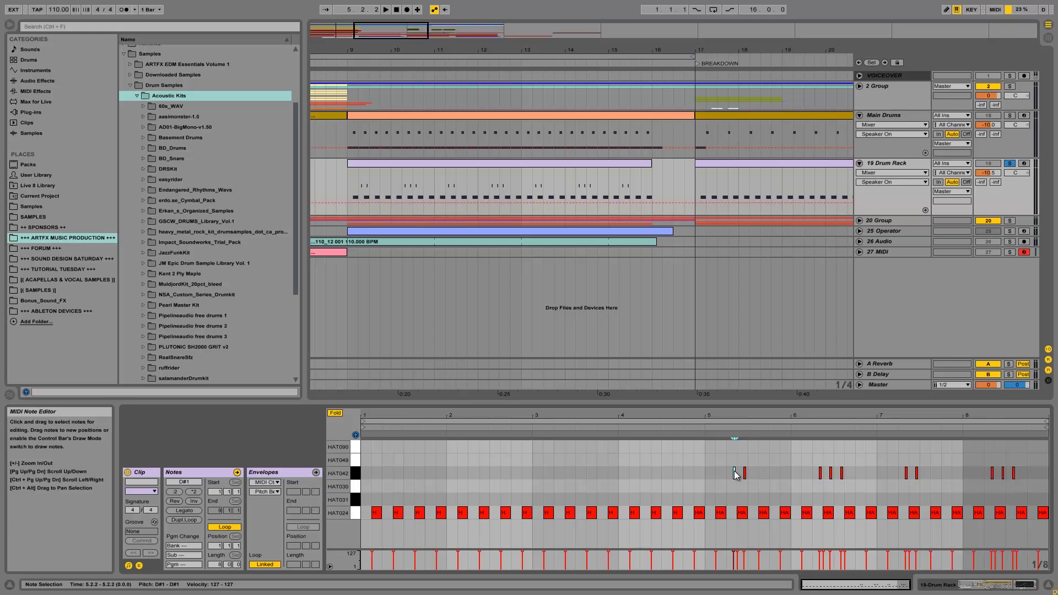
pyautogui.moveTo(735, 475); pyautogui.dragTo(692, 478)
pyautogui.press('Delete')
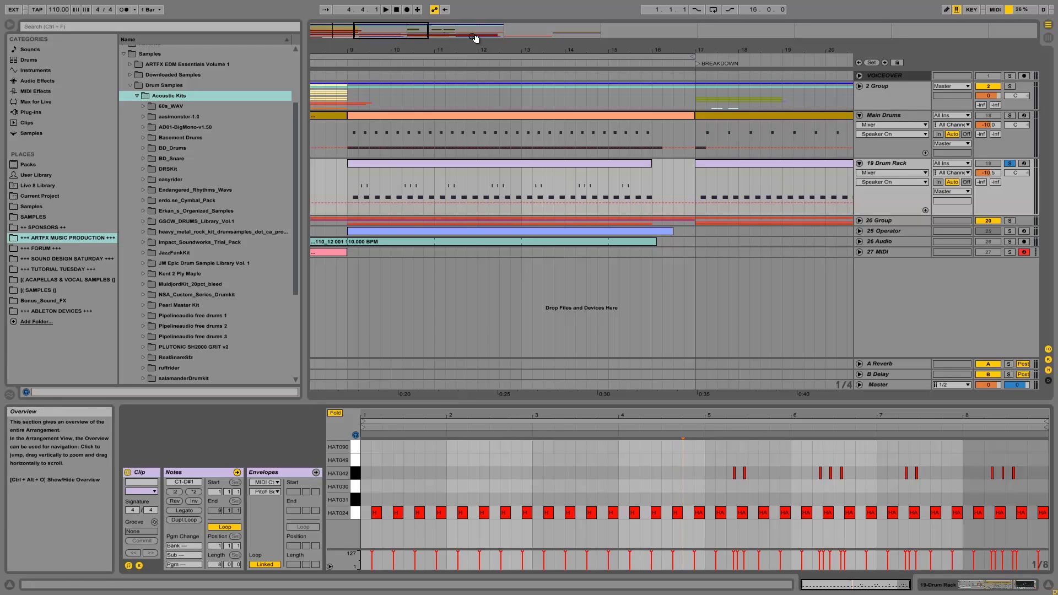
# - Expand the 20 Group track to show its instruments and set the start position to 1.1.1 on the Br52 JUNO-D track
pyautogui.moveTo(464, 49); pyautogui.dragTo(461, 42)
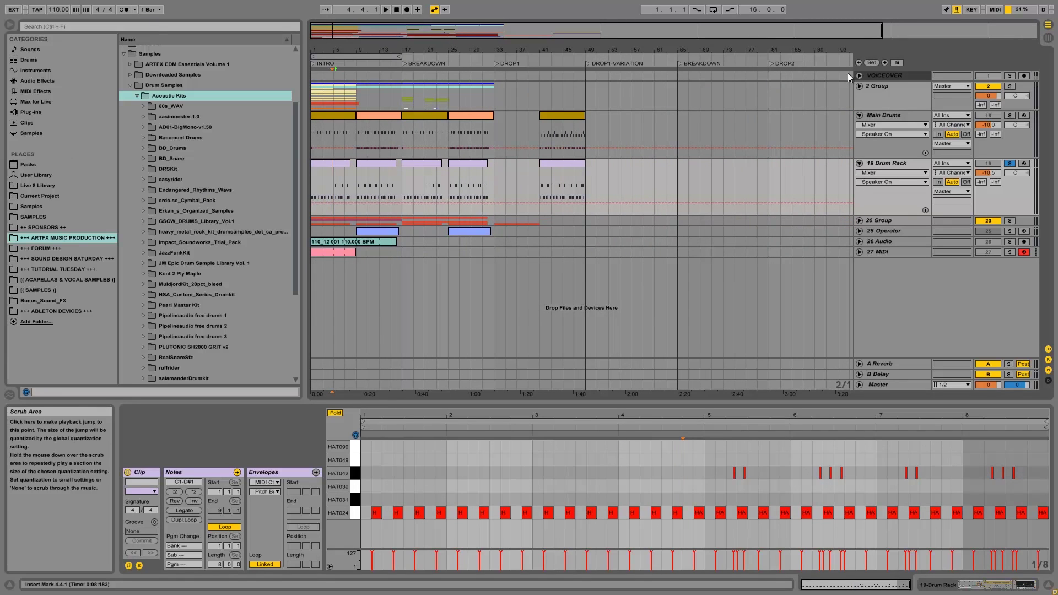
pyautogui.click(875, 87)
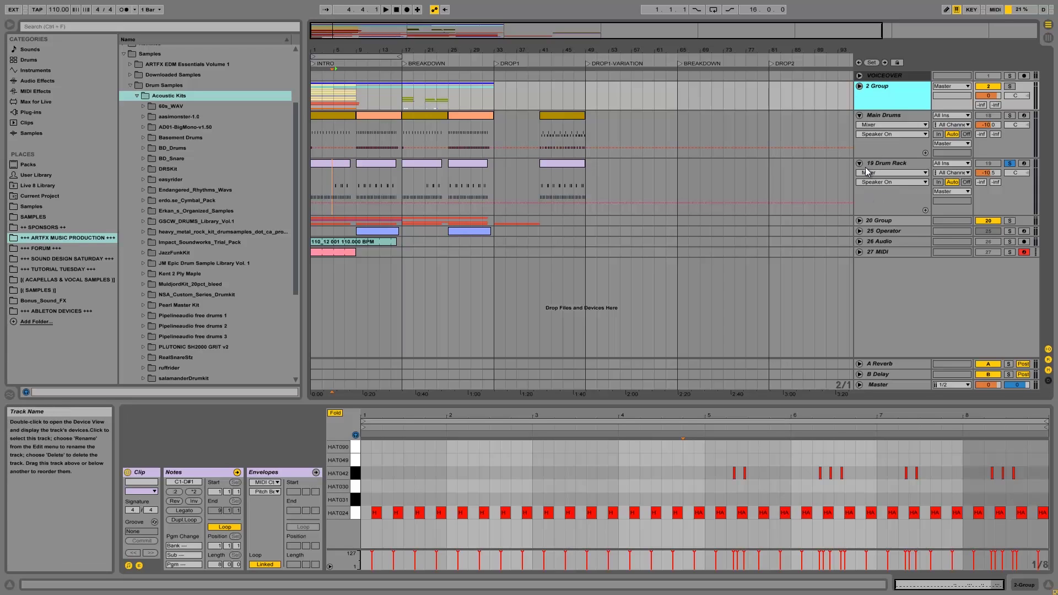
pyautogui.click(908, 223)
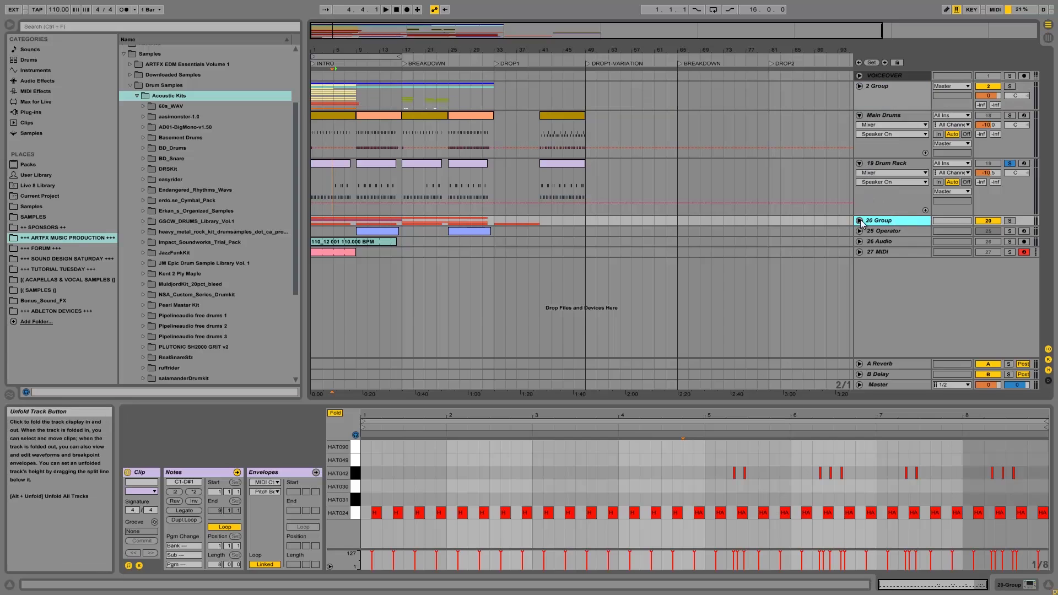
pyautogui.click(859, 220)
pyautogui.scroll(-4, 394, 264)
pyautogui.click(355, 160)
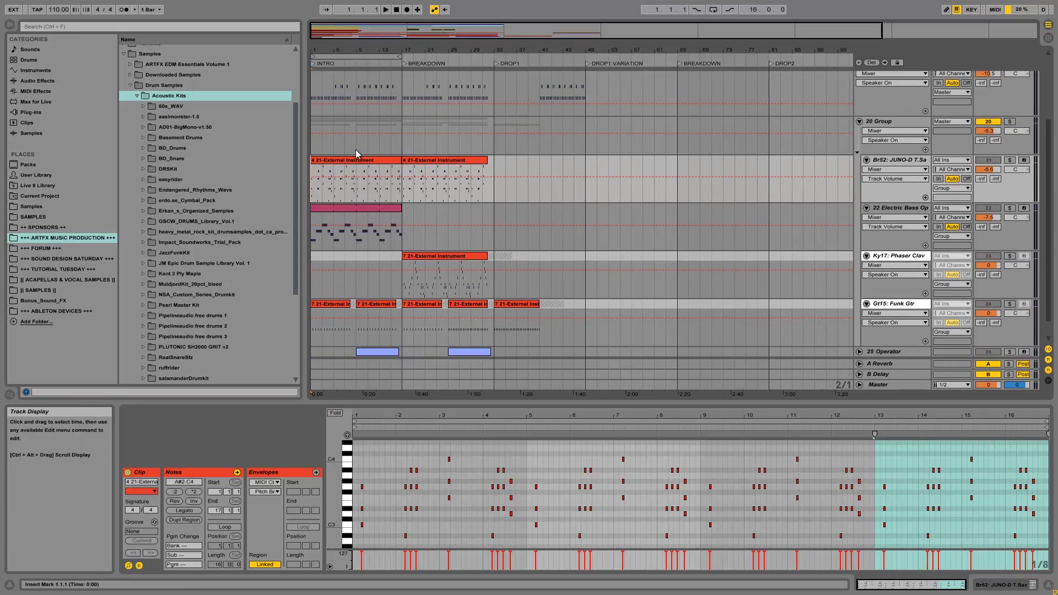
pyautogui.scroll(-1, 337, 165)
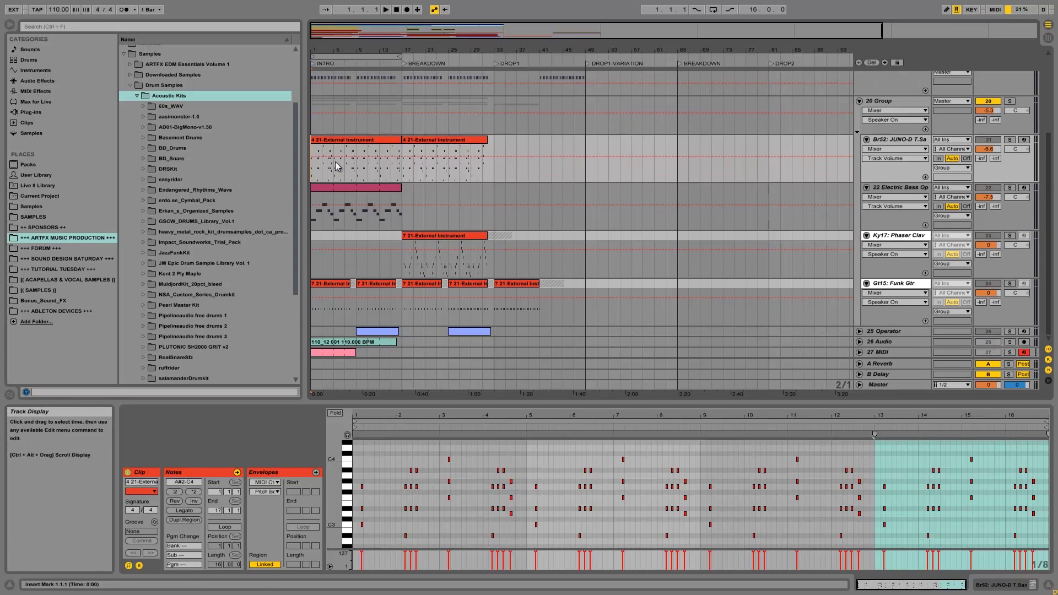
# - Audition the intro with the whole 20 Group soloed, and with only the Br52 JUNO-D track soloed
pyautogui.click(1010, 101)
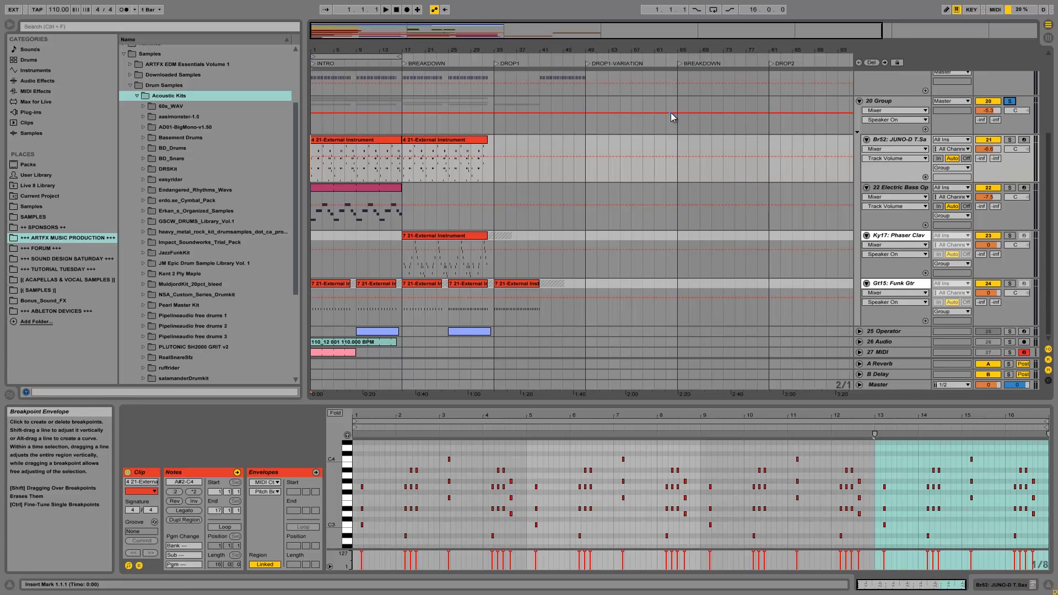
pyautogui.press('space')
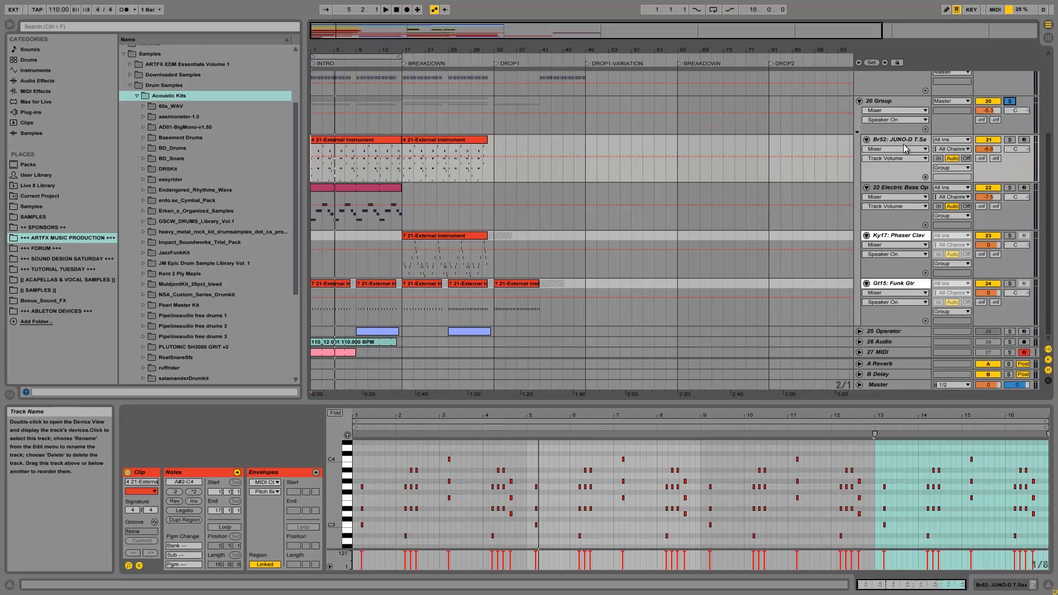
pyautogui.click(1010, 139)
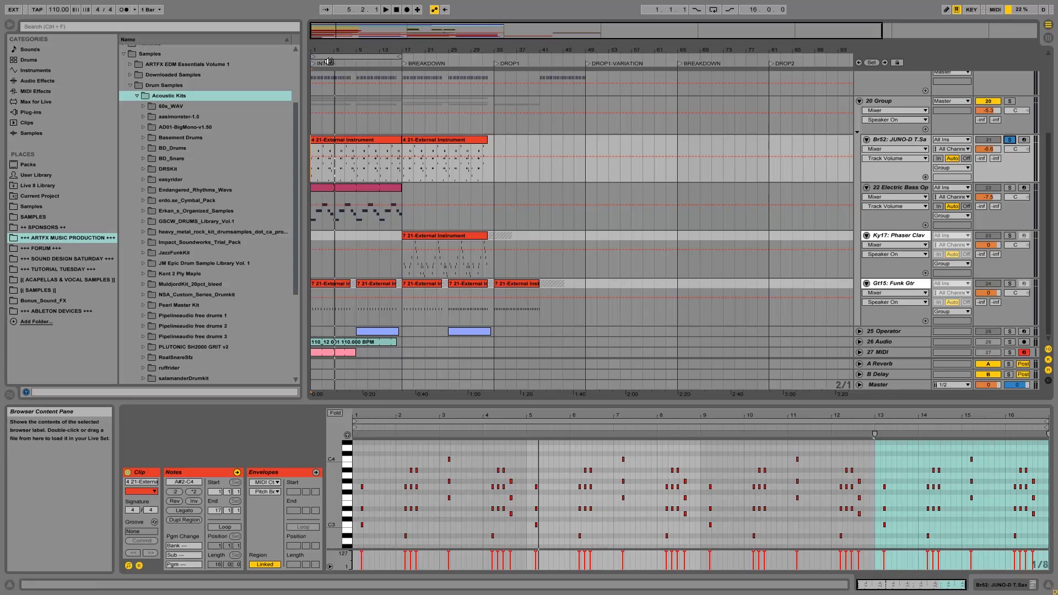
pyautogui.moveTo(327, 48); pyautogui.dragTo(348, 50)
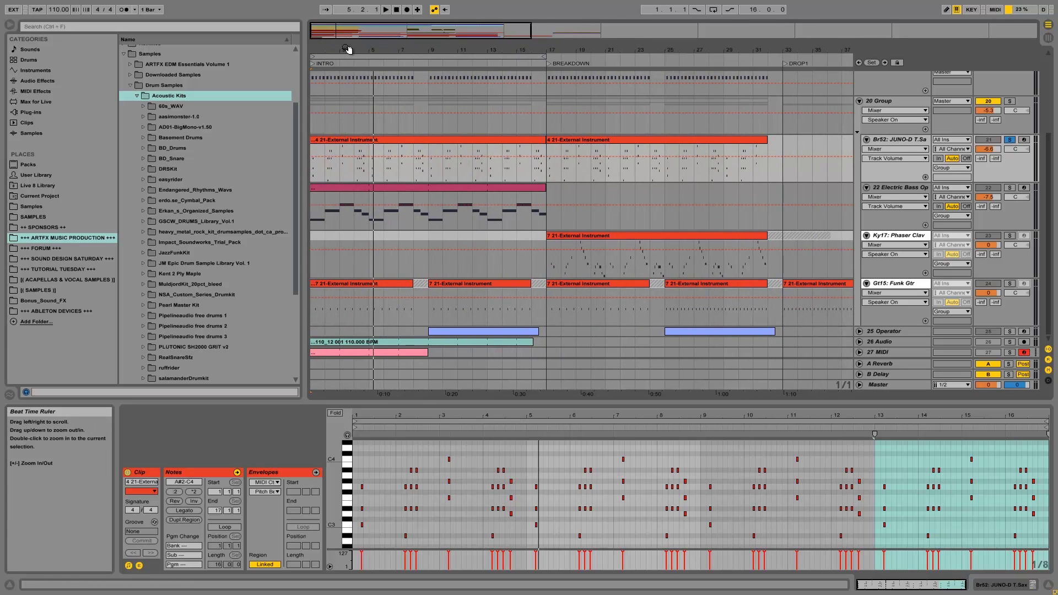
pyautogui.press('space')
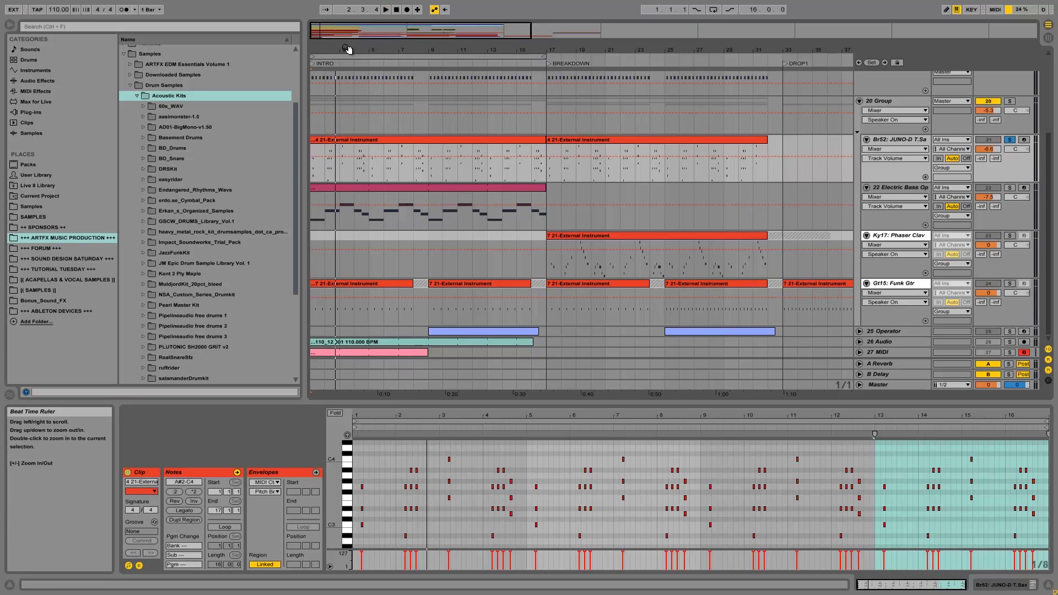
# - Solo the 22 Electric Bass Open track, play its intro clip from bar 1, and display the track's devices
pyautogui.click(1009, 187)
pyautogui.click(361, 188)
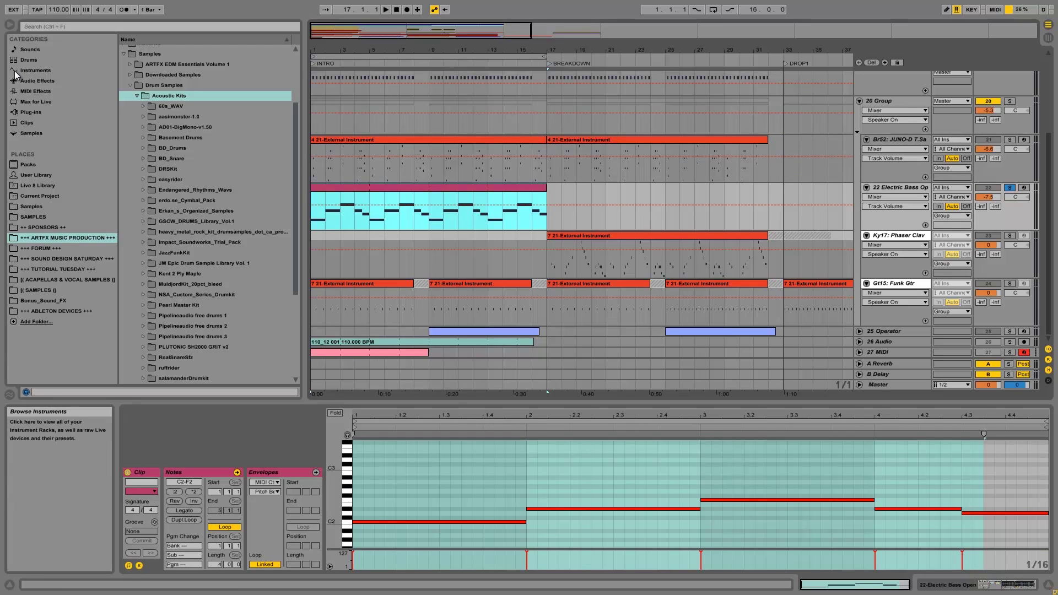
pyautogui.press('space')
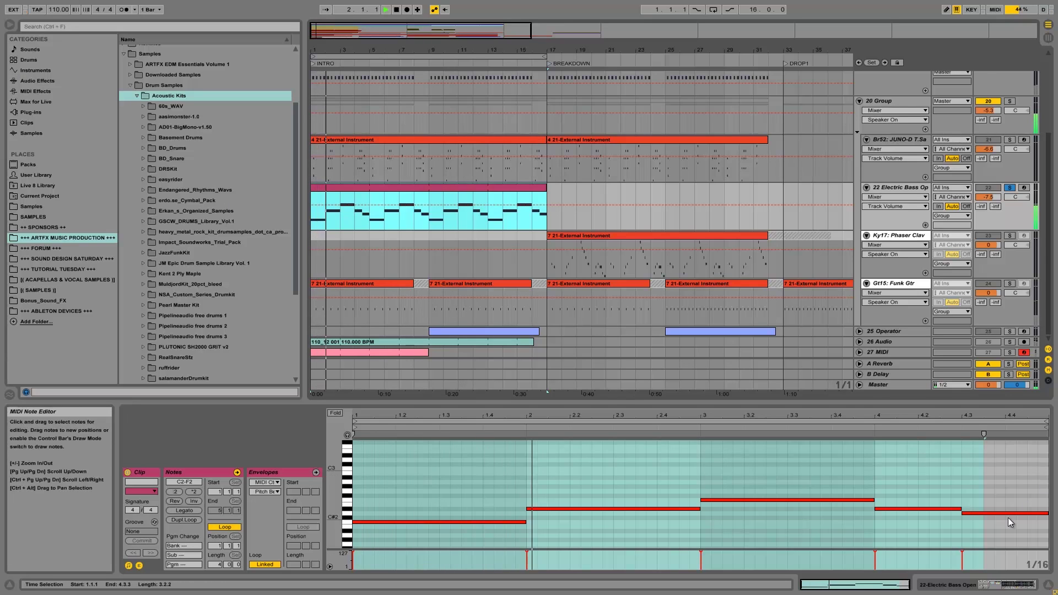
pyautogui.hotkey('shift', 'Tab')
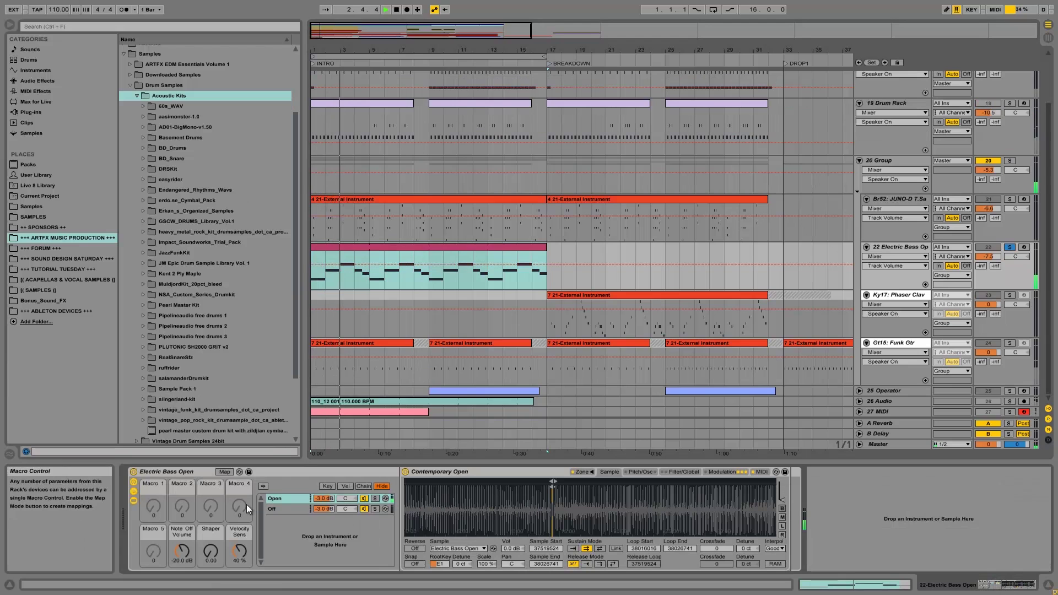
# - Set the Shaper macro of the Electric Bass Open rack to 23.0
pyautogui.moveTo(212, 555)
pyautogui.mouseDown()
pyautogui.moveTo(213, 546)
pyautogui.moveTo(211, 556)
pyautogui.mouseUp()
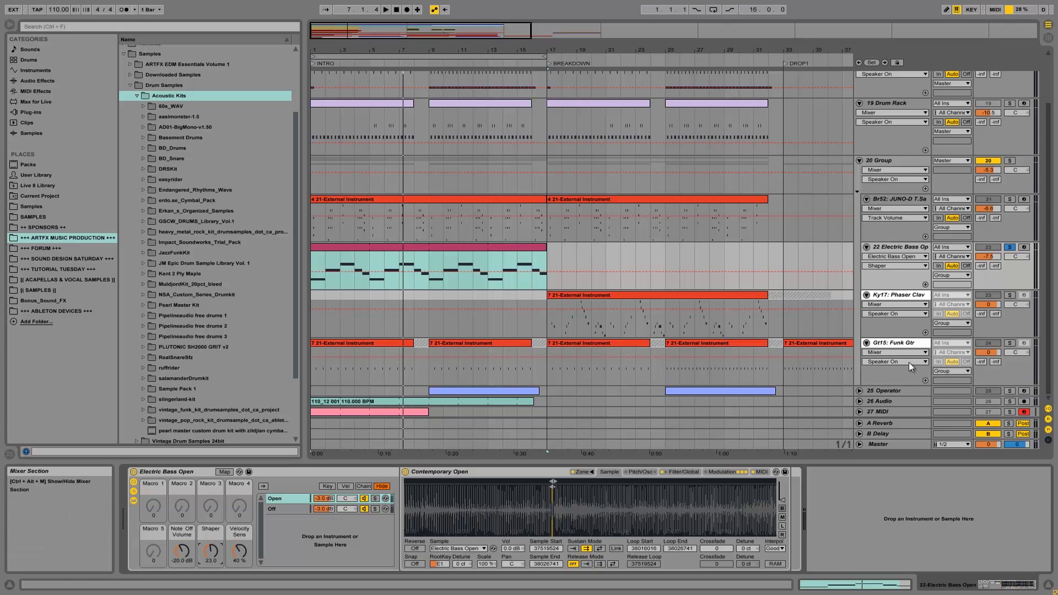
# - Solo the Ky17: Phaser Clav track and play its breakdown clip from bar 17
pyautogui.click(662, 296)
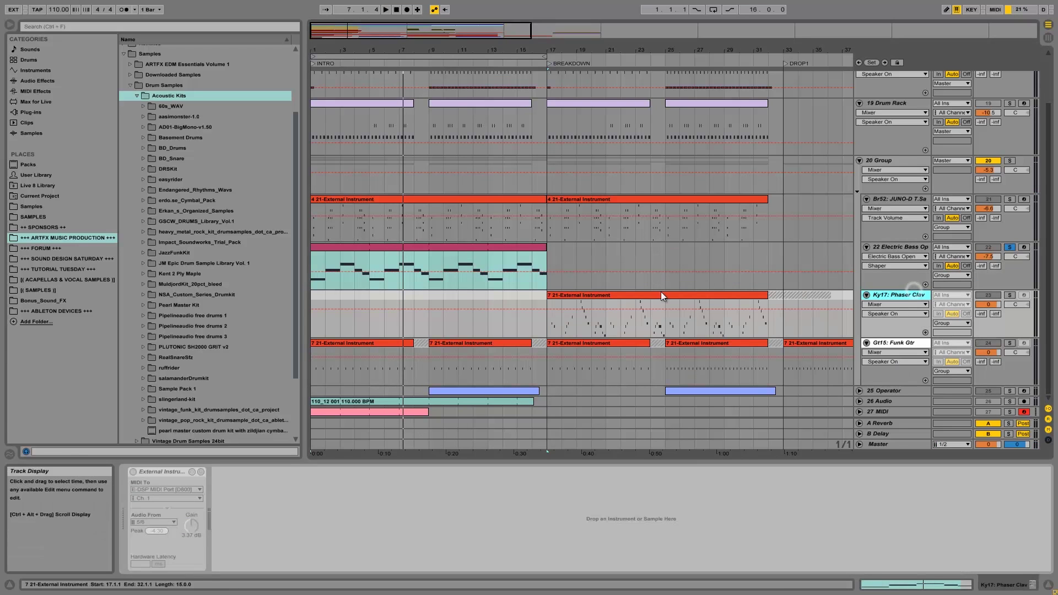
pyautogui.click(543, 322)
pyautogui.click(1008, 296)
pyautogui.press('space')
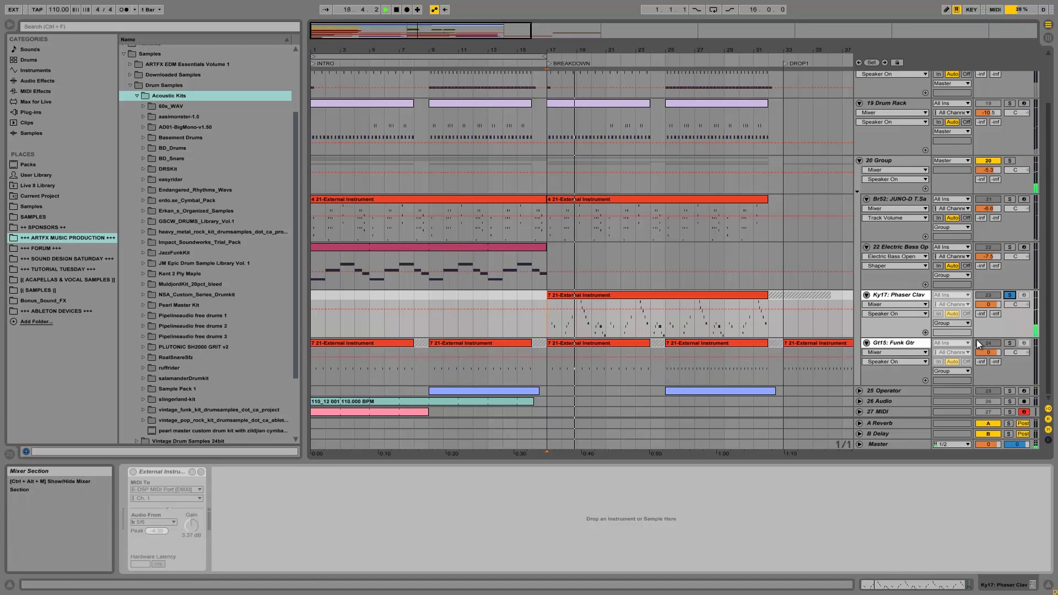
# - Solo the Gt15: Funk Gtr track and open its first intro clip to examine where its notes fall on the grid
pyautogui.click(316, 376)
pyautogui.press('space')
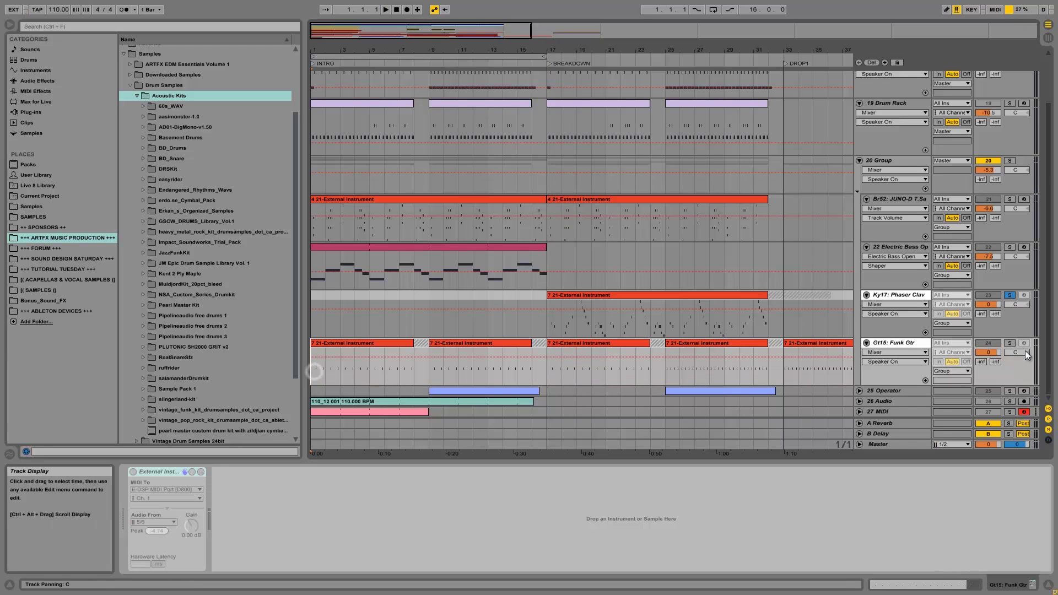
pyautogui.click(1010, 343)
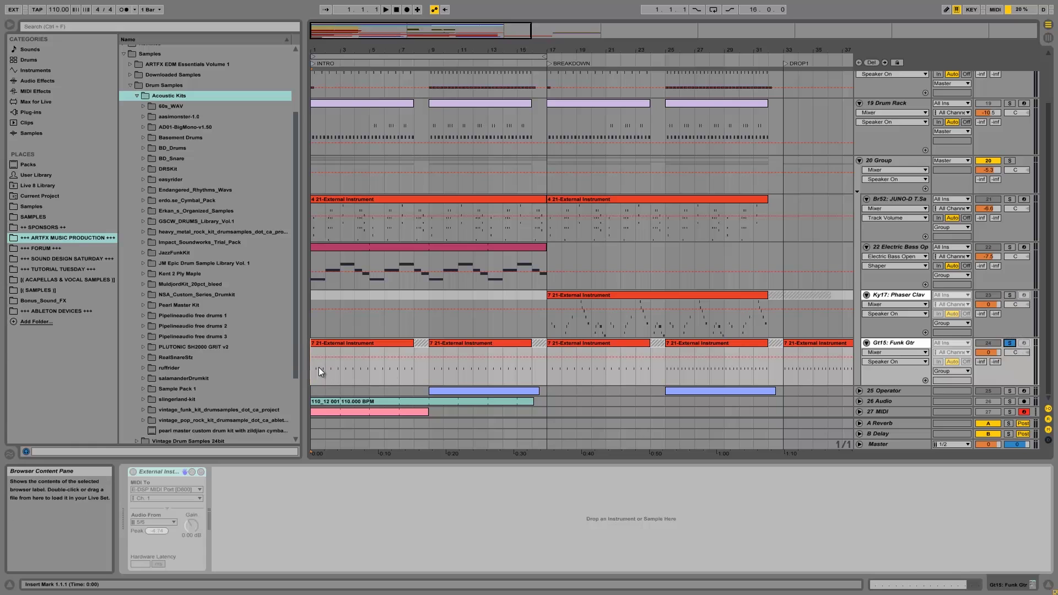
pyautogui.doubleClick(319, 343)
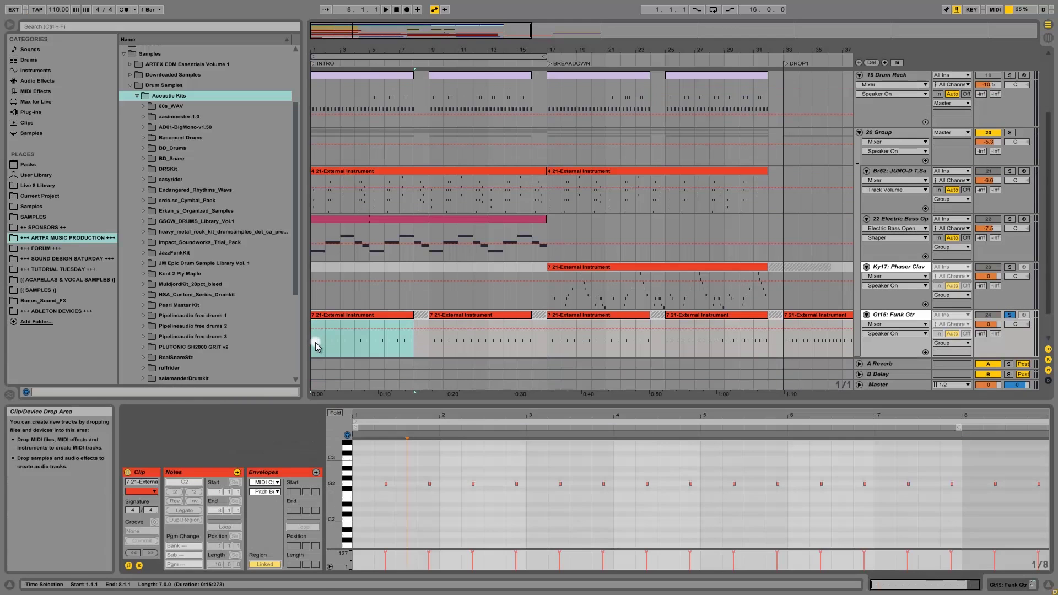
pyautogui.moveTo(396, 417); pyautogui.dragTo(393, 415)
pyautogui.click(377, 460)
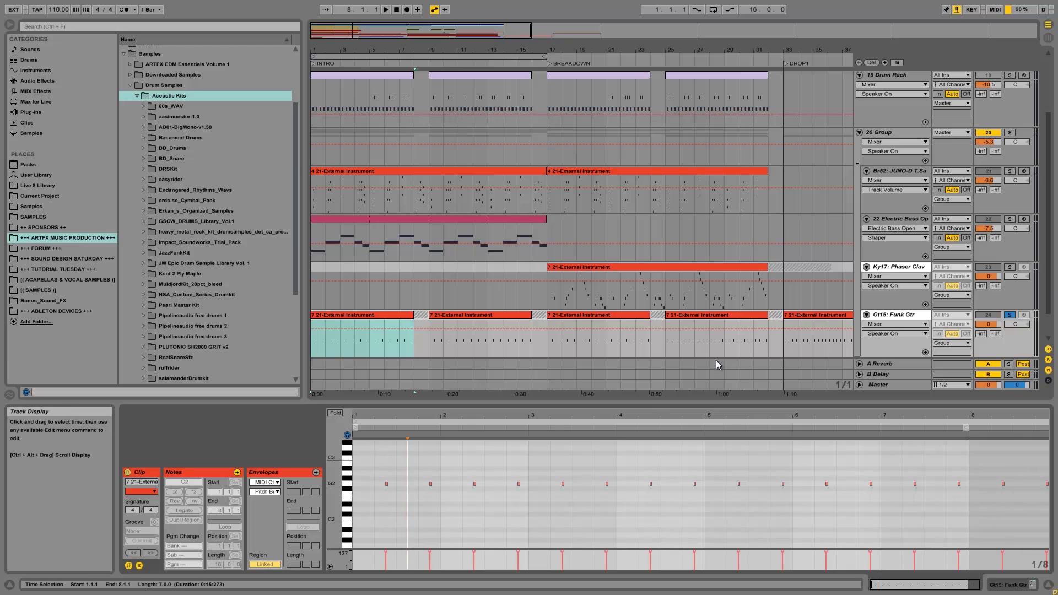
pyautogui.click(409, 441)
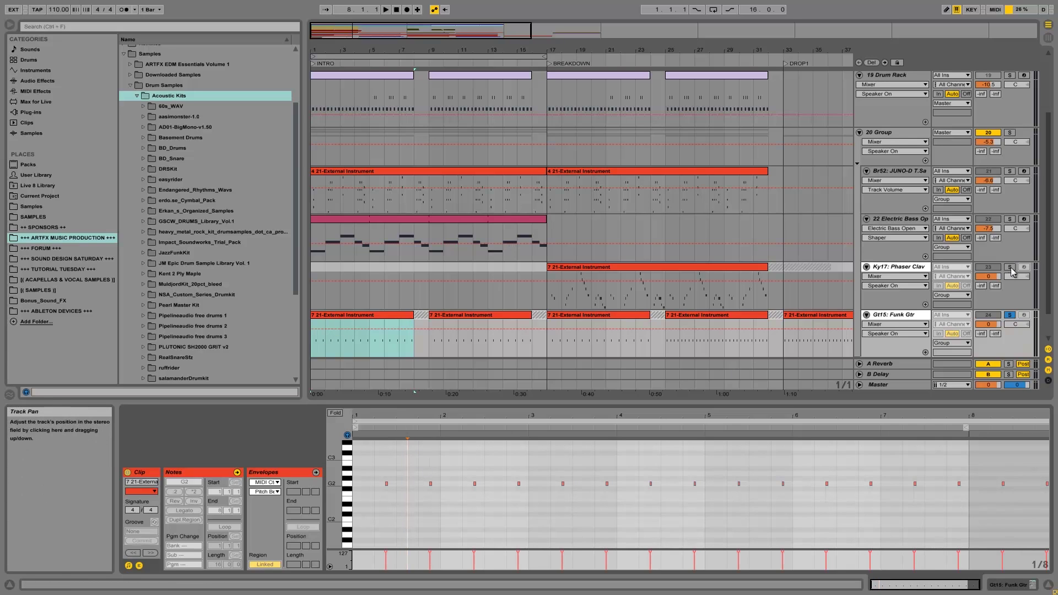
# - Unsolo the Gt15: Funk Gtr track and compare the intro from bar 1 with that track muted and with it active
pyautogui.click(1009, 314)
pyautogui.click(988, 315)
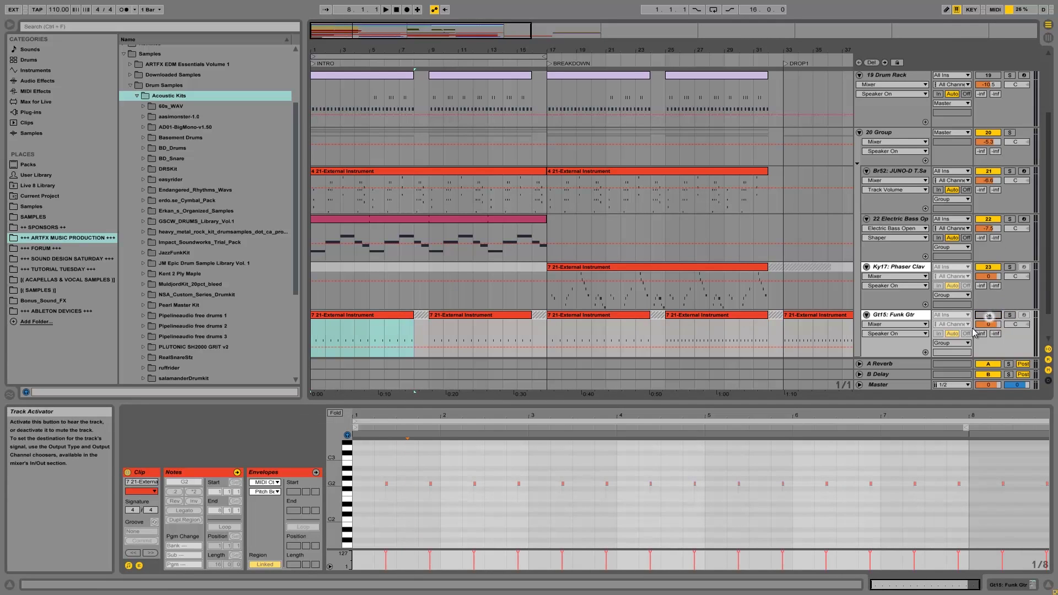
pyautogui.click(314, 186)
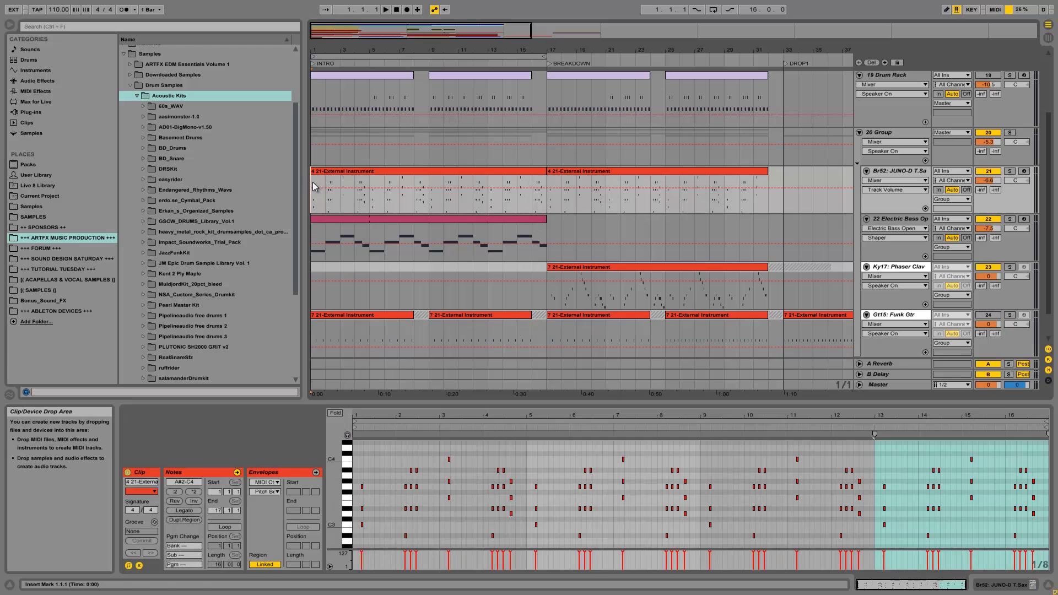
pyautogui.press('space')
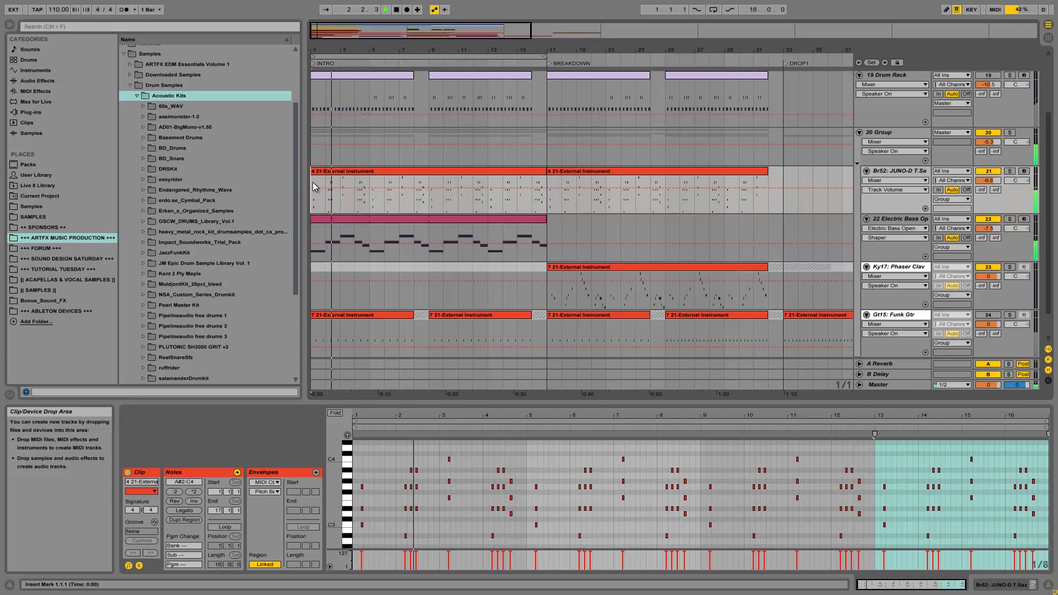
pyautogui.press('space')
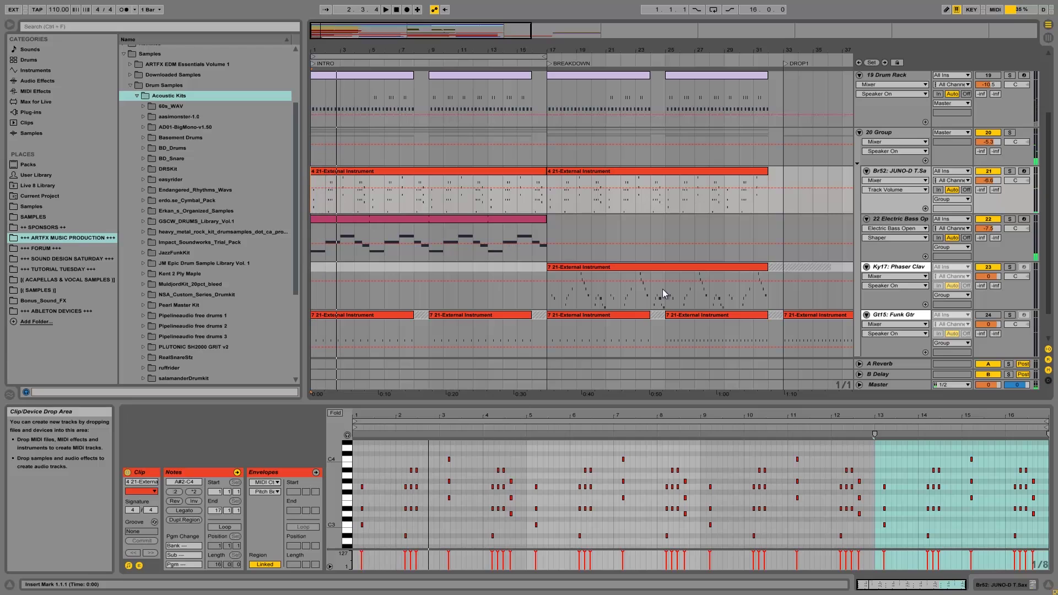
pyautogui.click(988, 316)
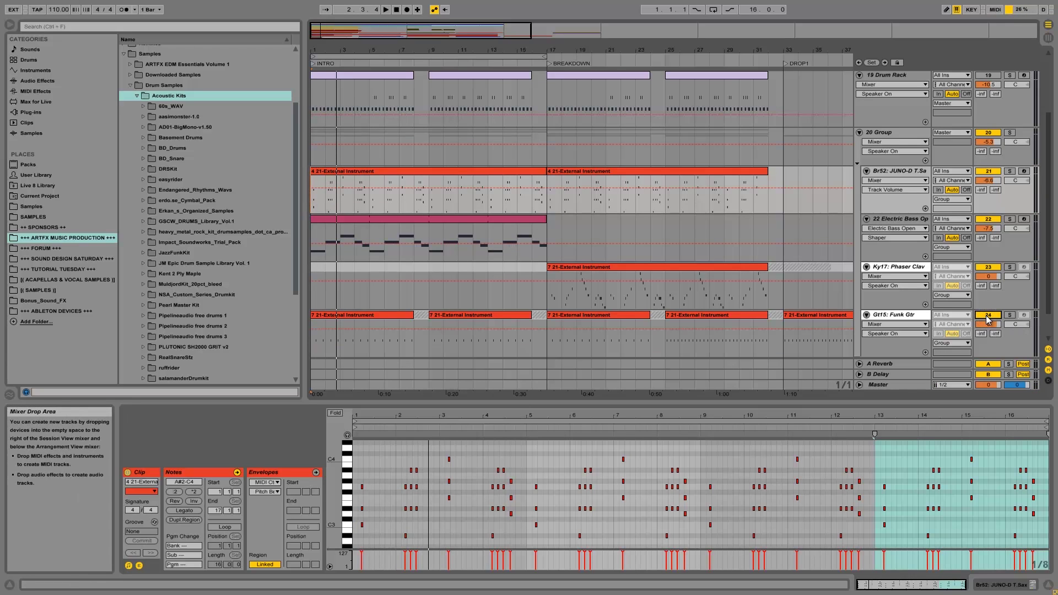
pyautogui.press('space')
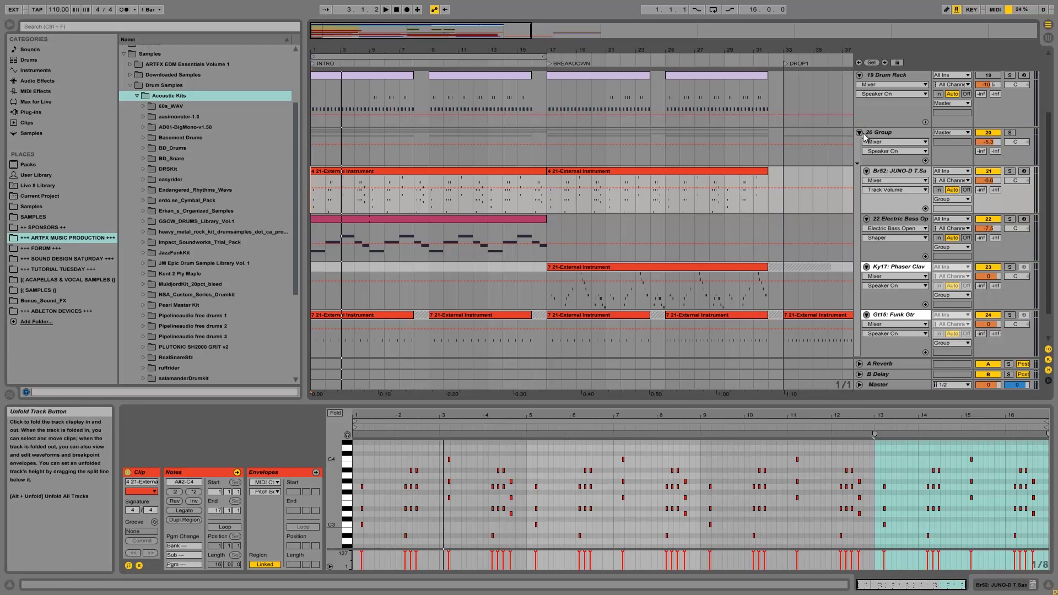
# - Collapse the 20 Group track and unfold the 25 Operator track
pyautogui.scroll(-1, 863, 137)
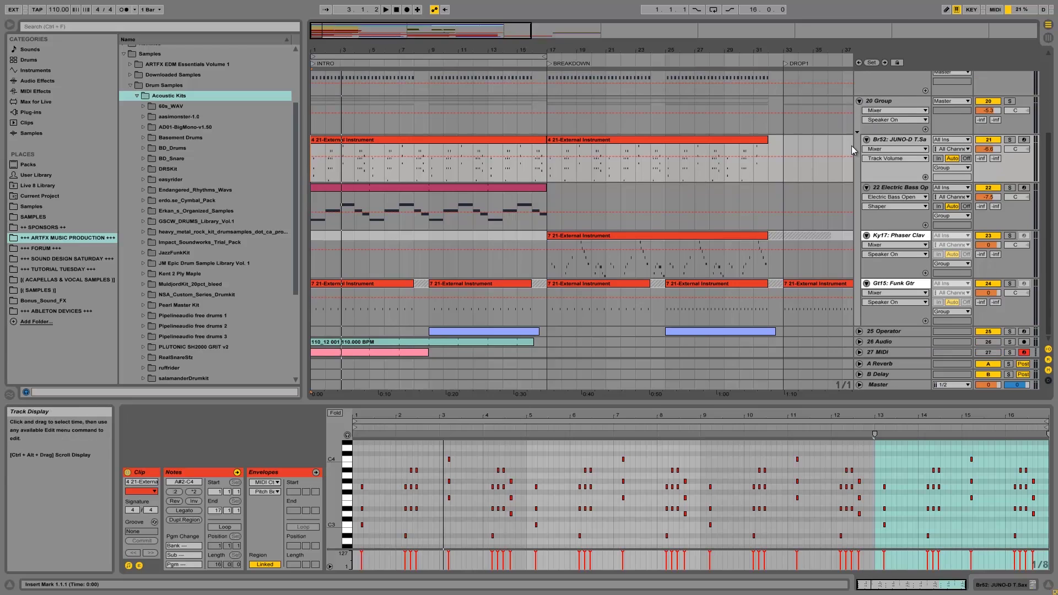
pyautogui.click(860, 100)
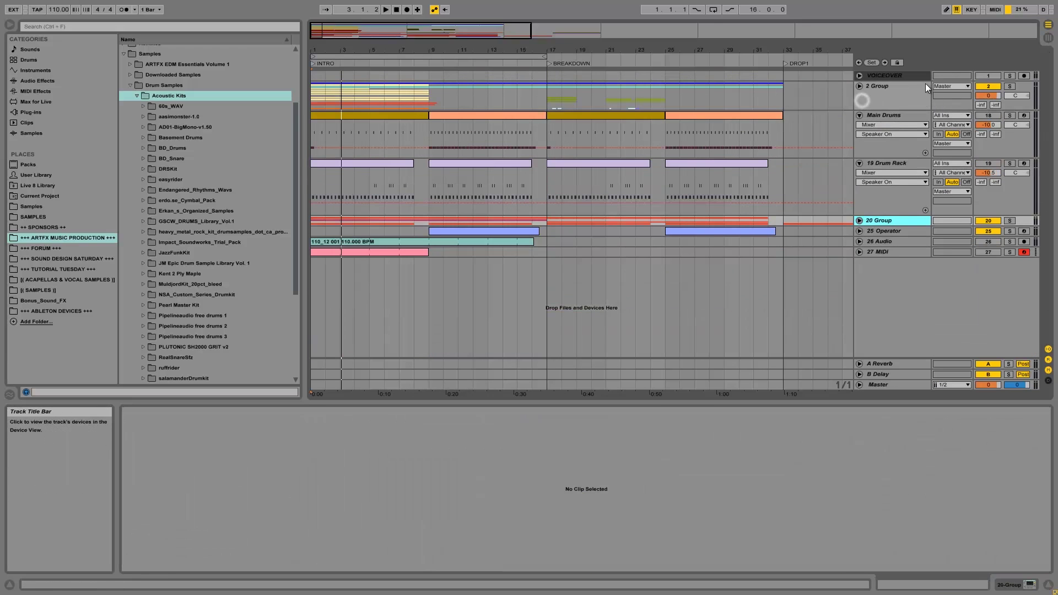
pyautogui.click(876, 233)
pyautogui.click(859, 231)
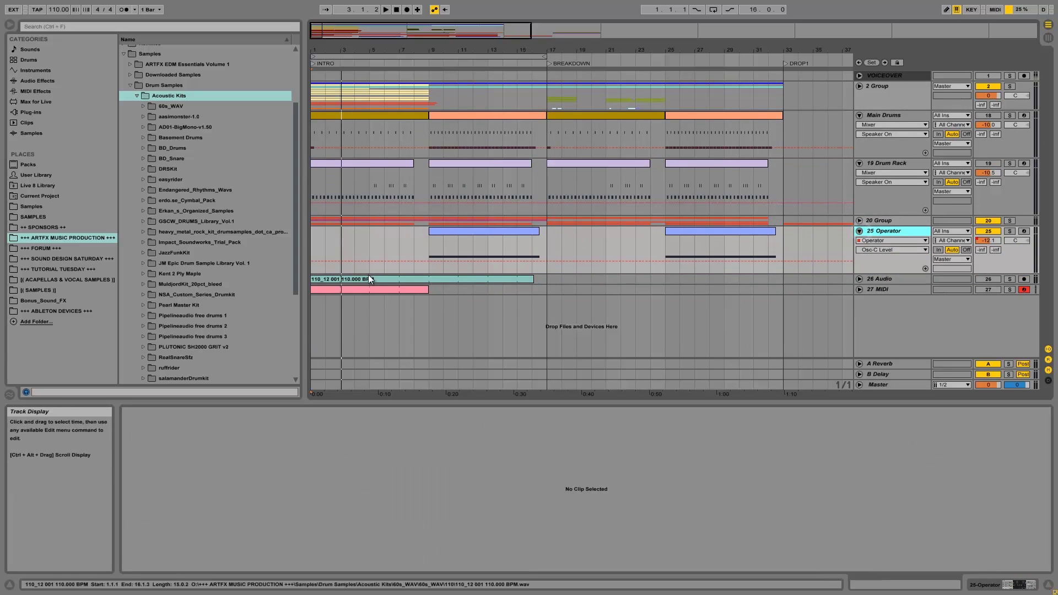
# - Display the 25 Operator track's Operator device and play the arrangement from bar 9, soloing the track during playback
pyautogui.click(430, 243)
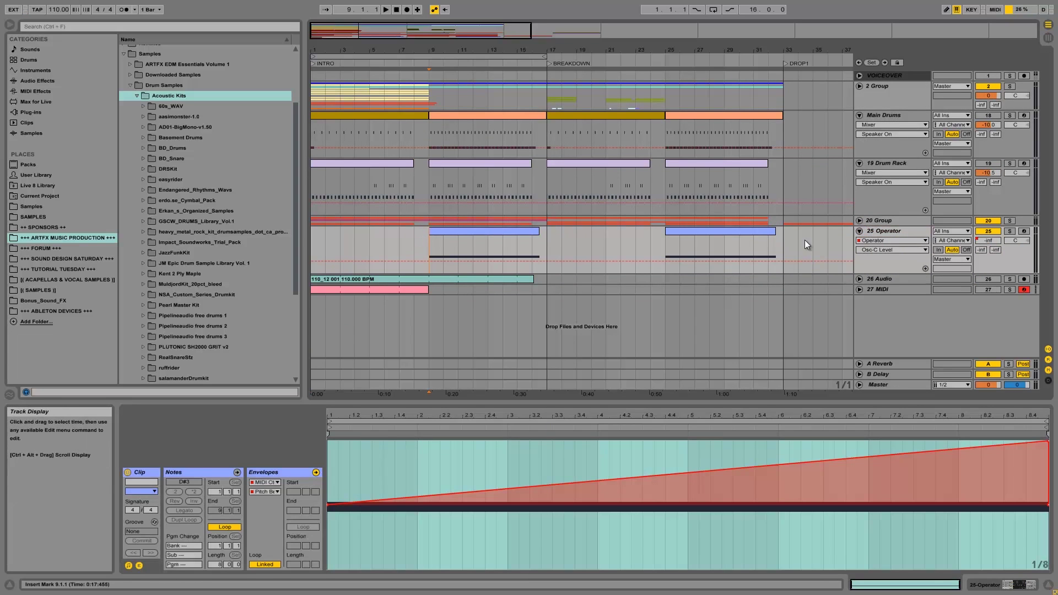
pyautogui.click(877, 231)
pyautogui.click(986, 585)
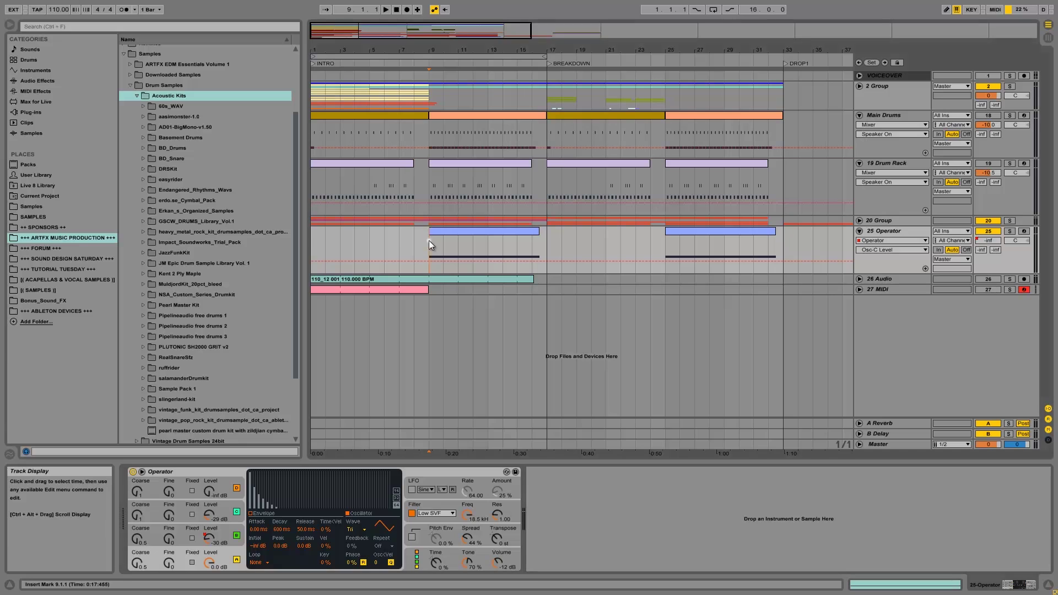
pyautogui.press('space')
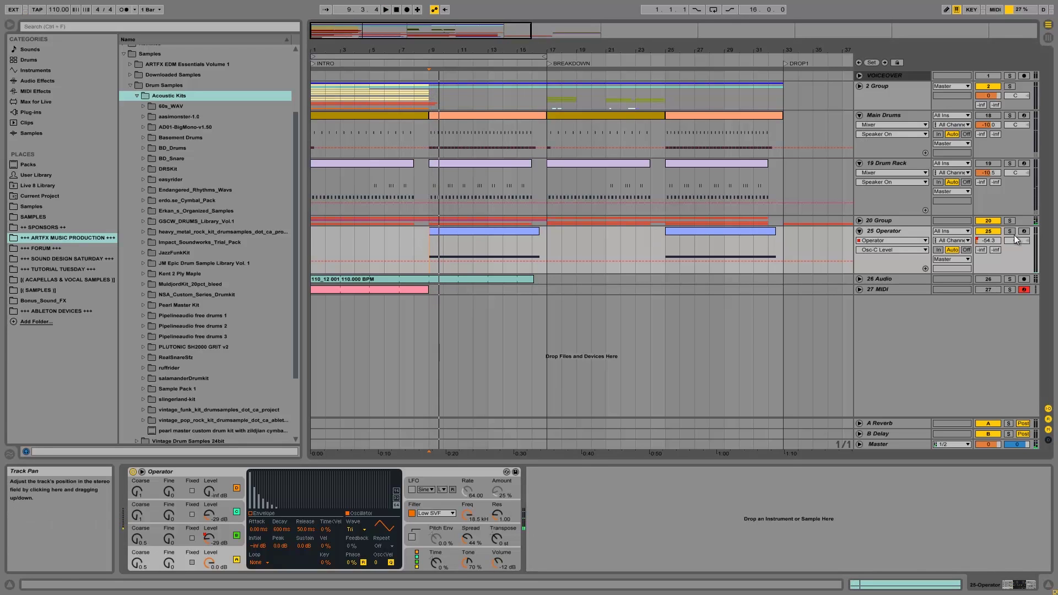
pyautogui.click(1009, 231)
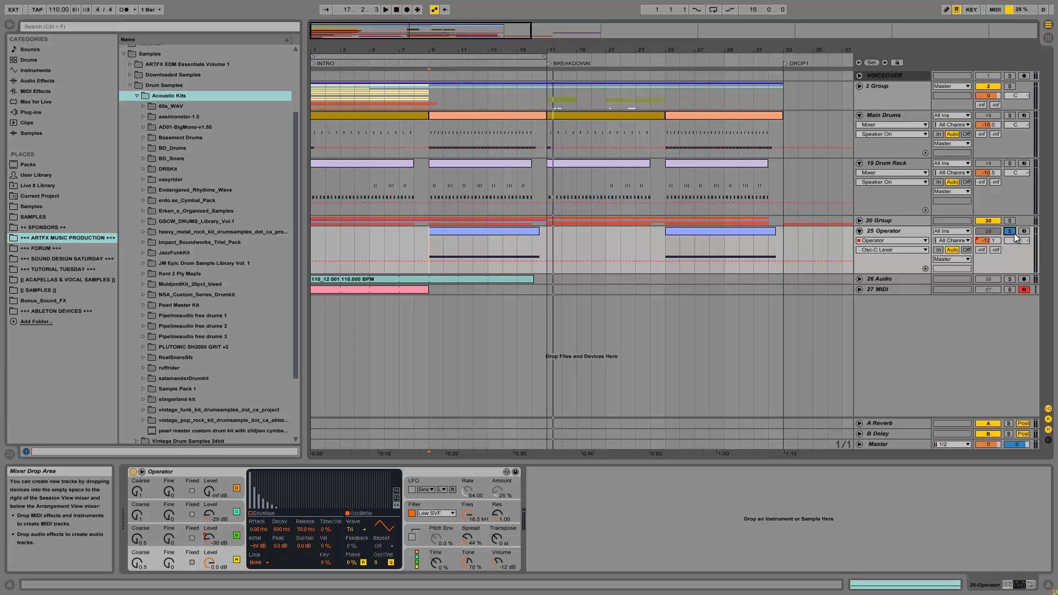
# - Fold the 25 Operator, 19 Drum Rack and Main Drums tracks, unfold the 26 Audio track, and unsolo 25 Operator
pyautogui.click(859, 231)
pyautogui.click(858, 163)
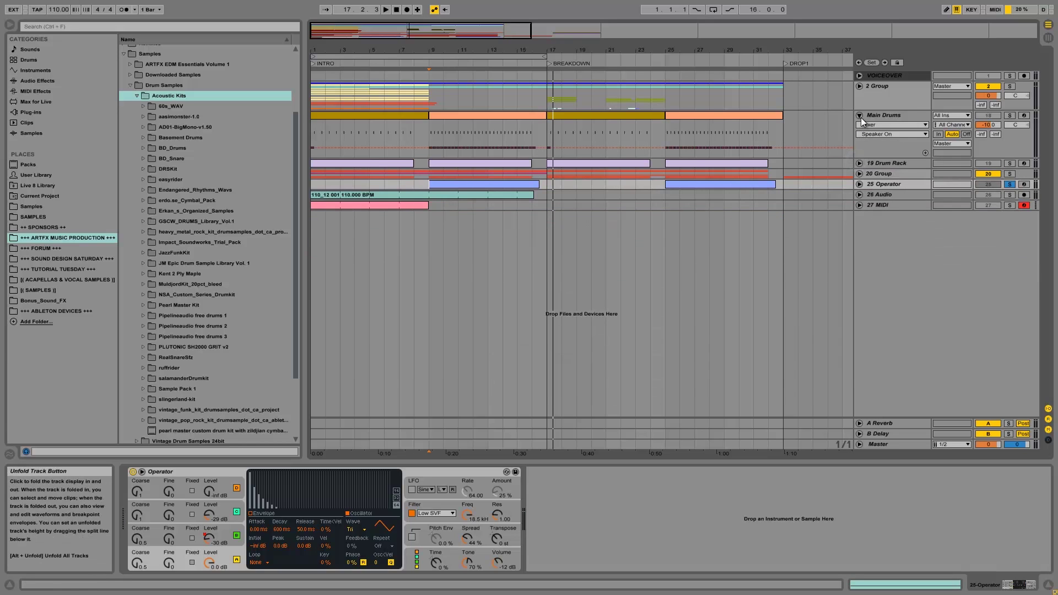
pyautogui.click(860, 115)
pyautogui.click(384, 156)
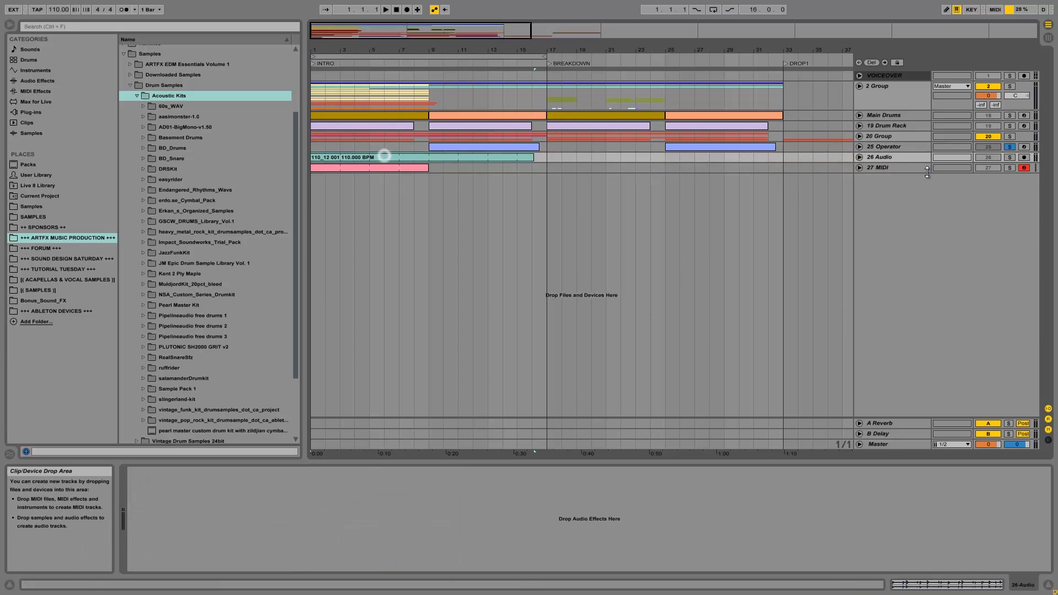
pyautogui.click(860, 157)
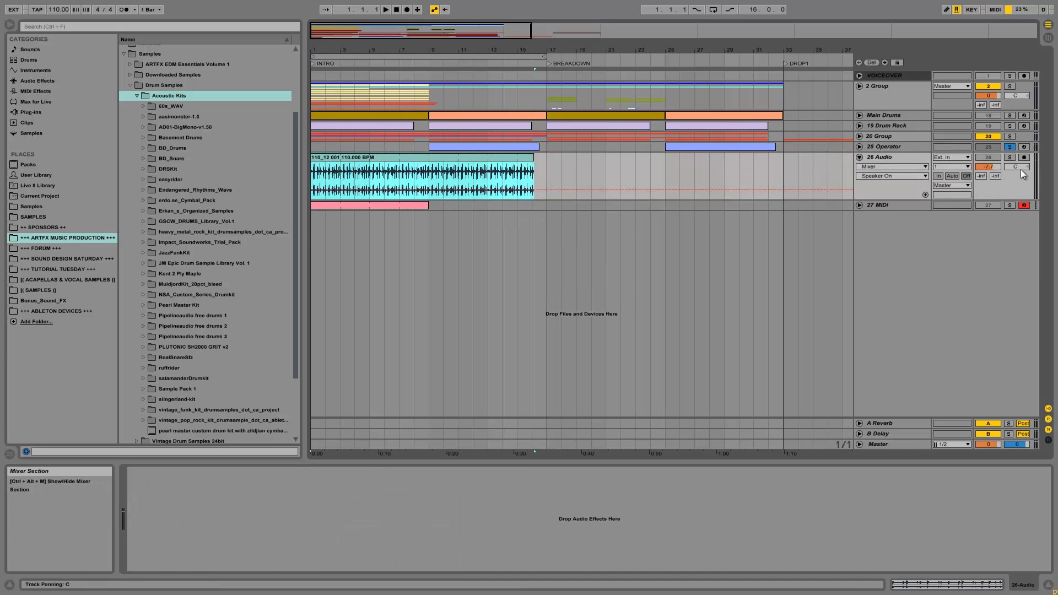
pyautogui.click(1008, 147)
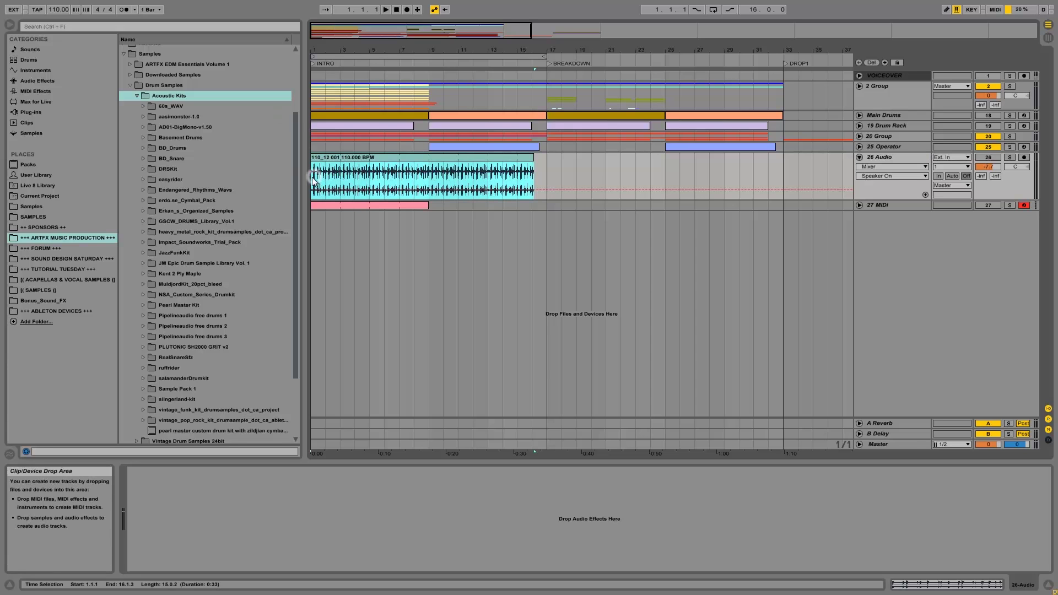
# - Open the 110_12 001 drum loop clip on the 26 Audio track and set its warp mode to Re-Pitch
pyautogui.doubleClick(329, 159)
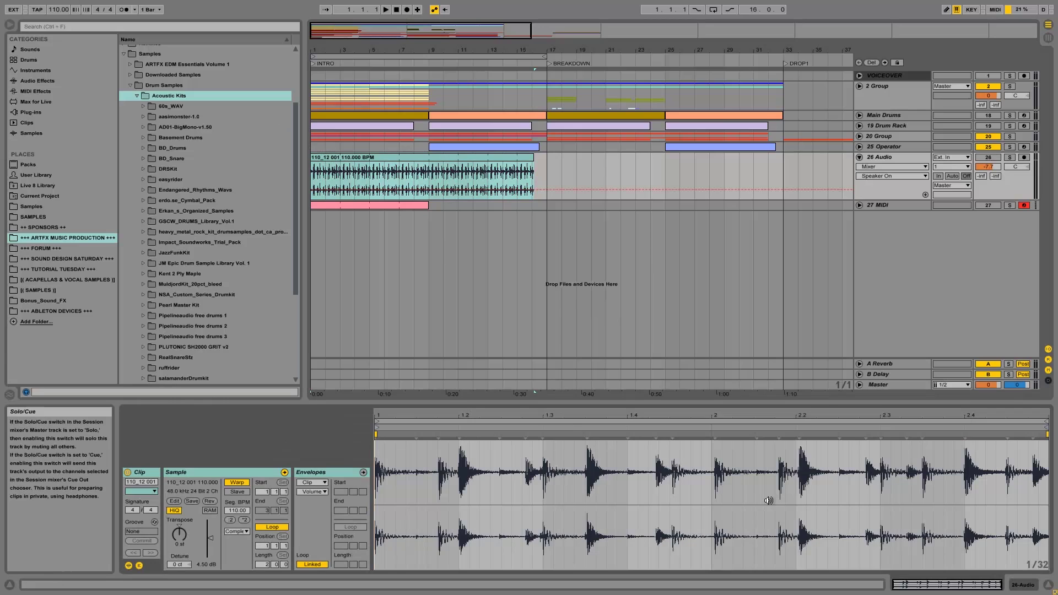
pyautogui.click(237, 532)
pyautogui.click(240, 500)
# - Audition the 26 Audio drum loop from bar 1, first soloed and then active with the other tracks, and mute it
pyautogui.click(1009, 157)
pyautogui.press('space')
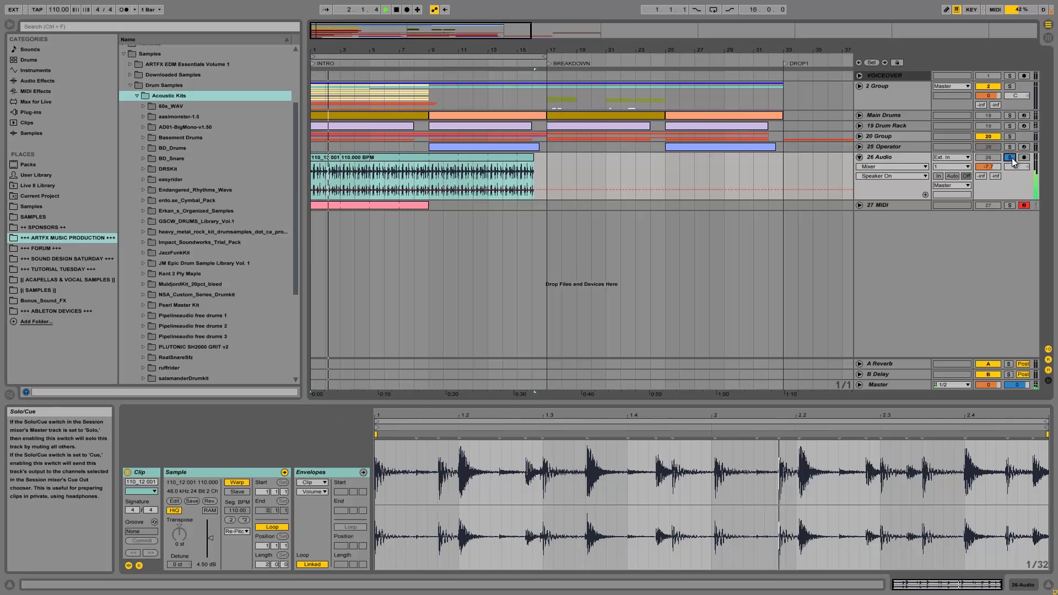
pyautogui.press('space')
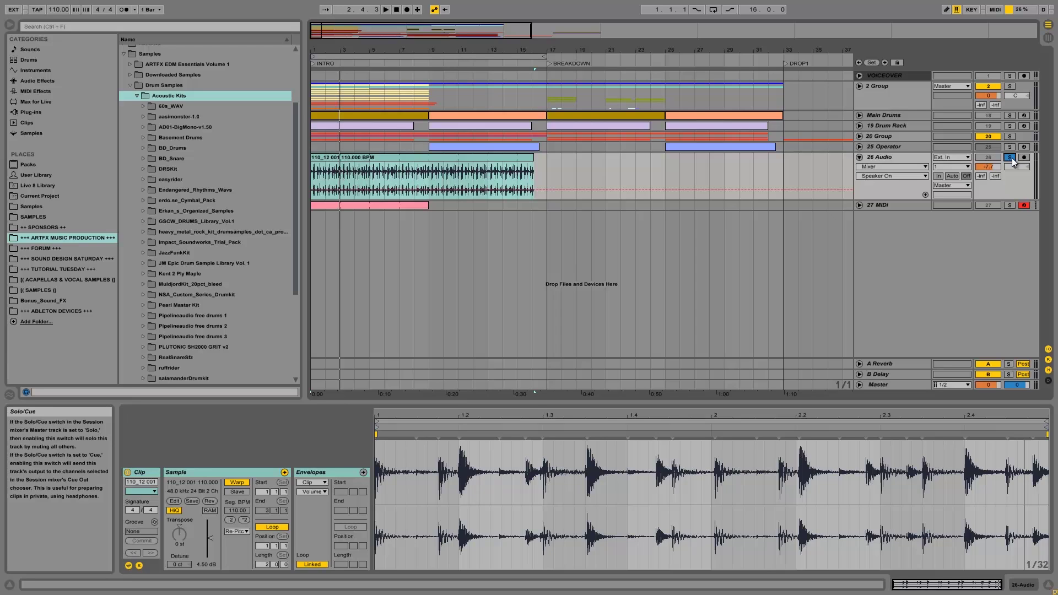
pyautogui.click(989, 158)
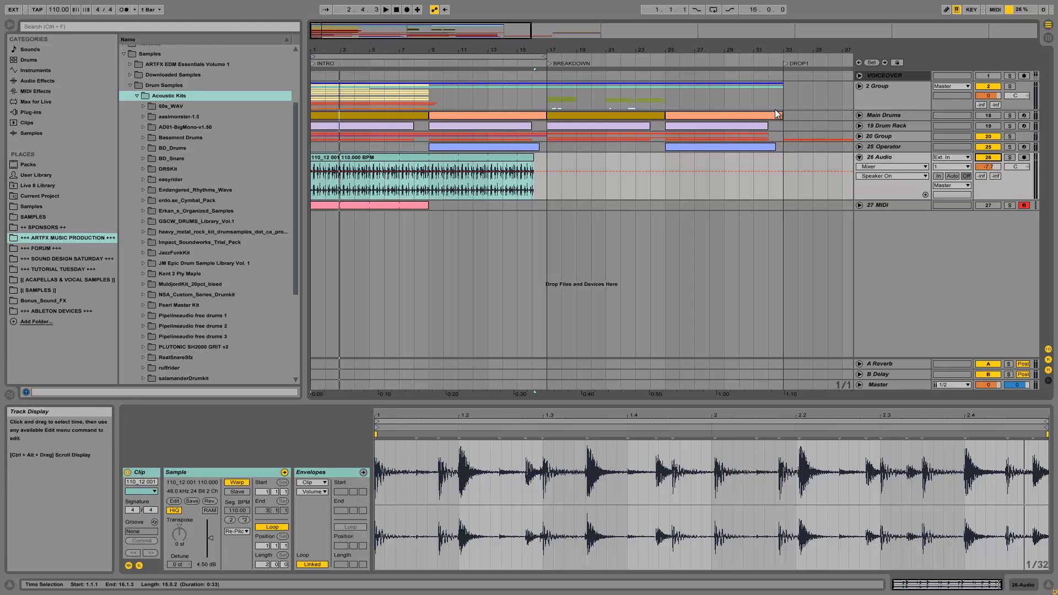
pyautogui.press('space')
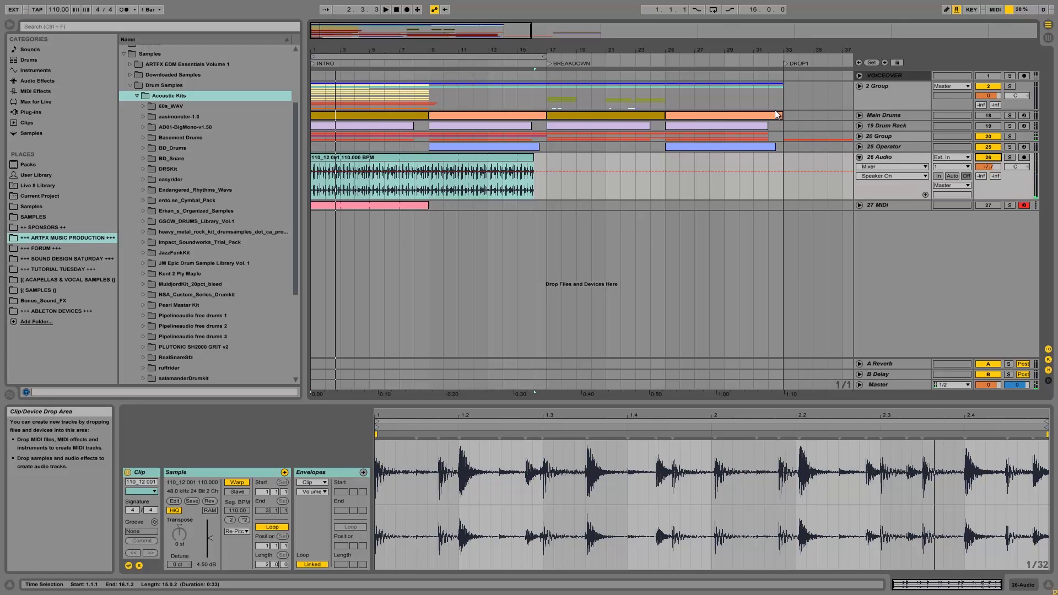
pyautogui.click(995, 158)
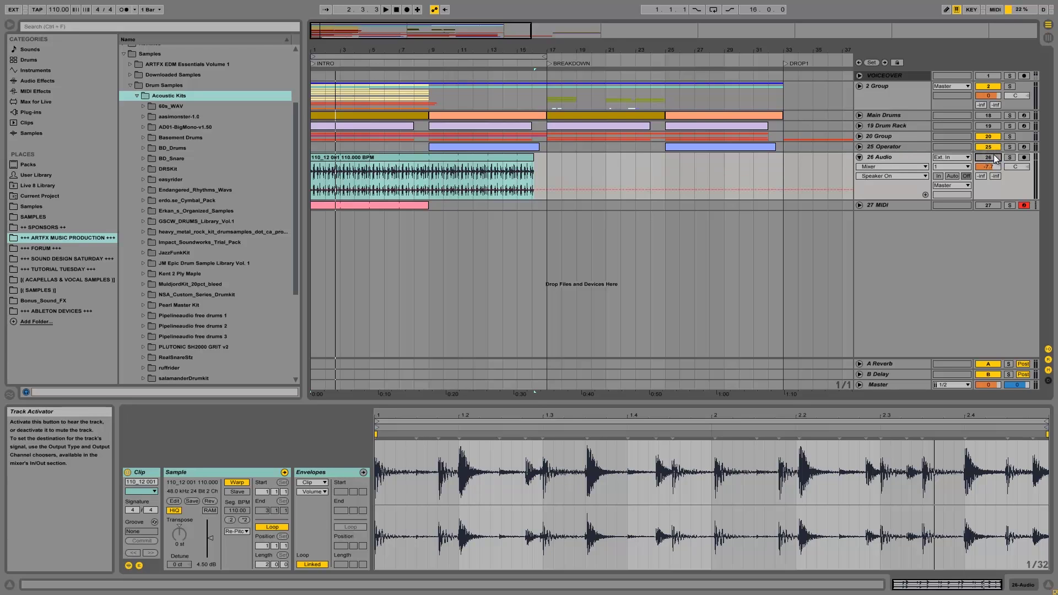
# - Delete the 26 Audio track, and unfold and activate the MIDI track below it
pyautogui.click(888, 160)
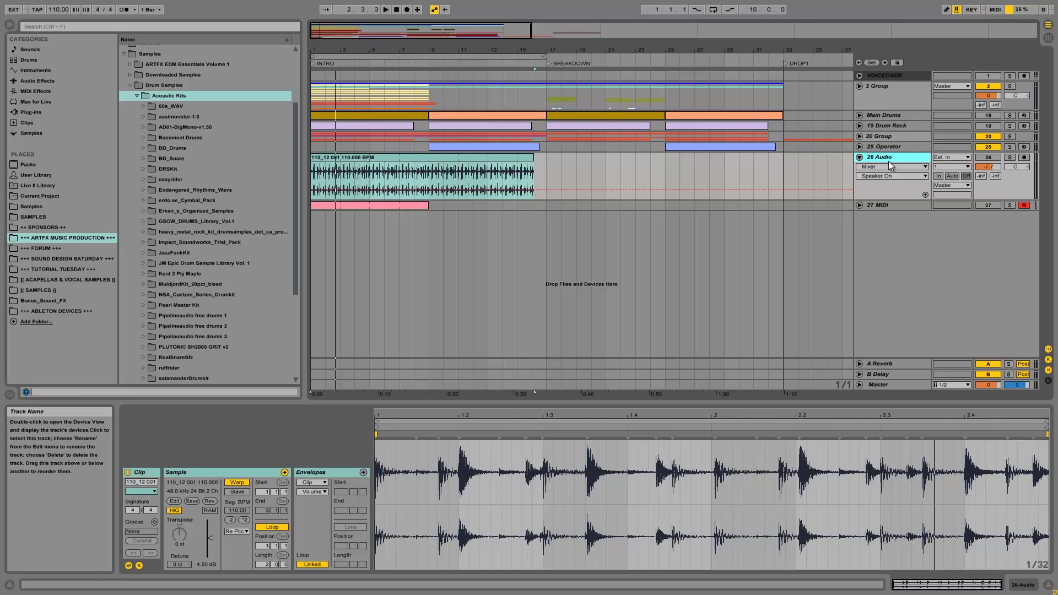
pyautogui.press('Delete')
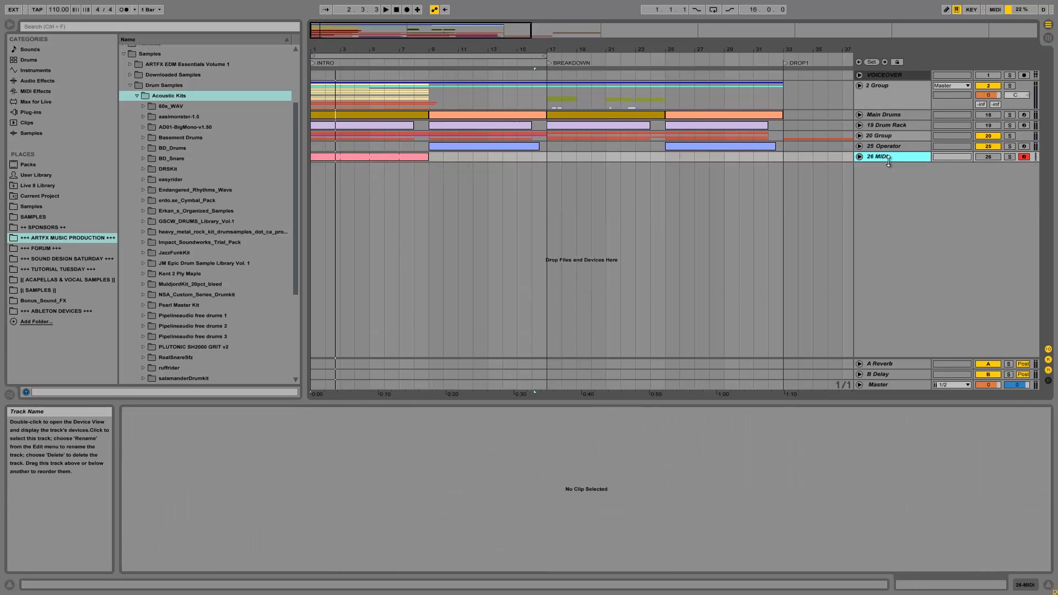
pyautogui.click(860, 157)
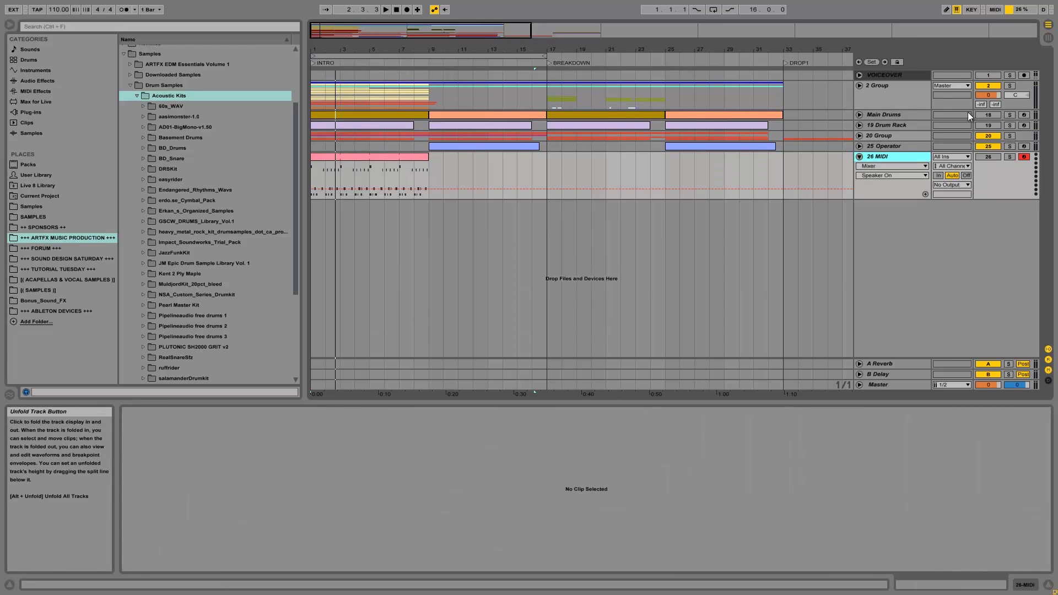
pyautogui.click(997, 158)
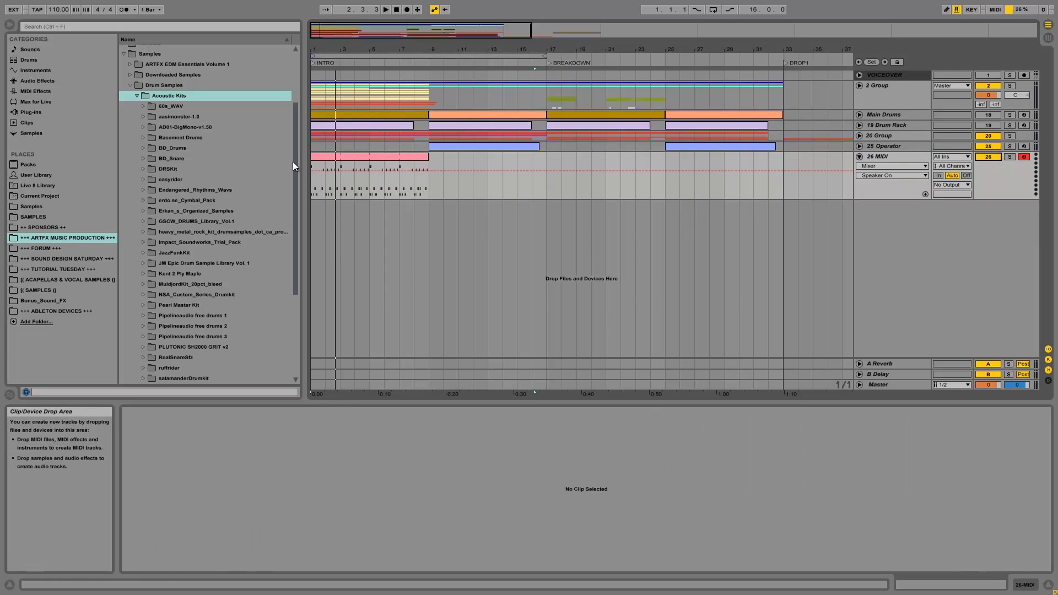
# - Open the MIDI clip on the 26 MIDI track and pick out the short C1 and D1 notes for examination
pyautogui.click(329, 157)
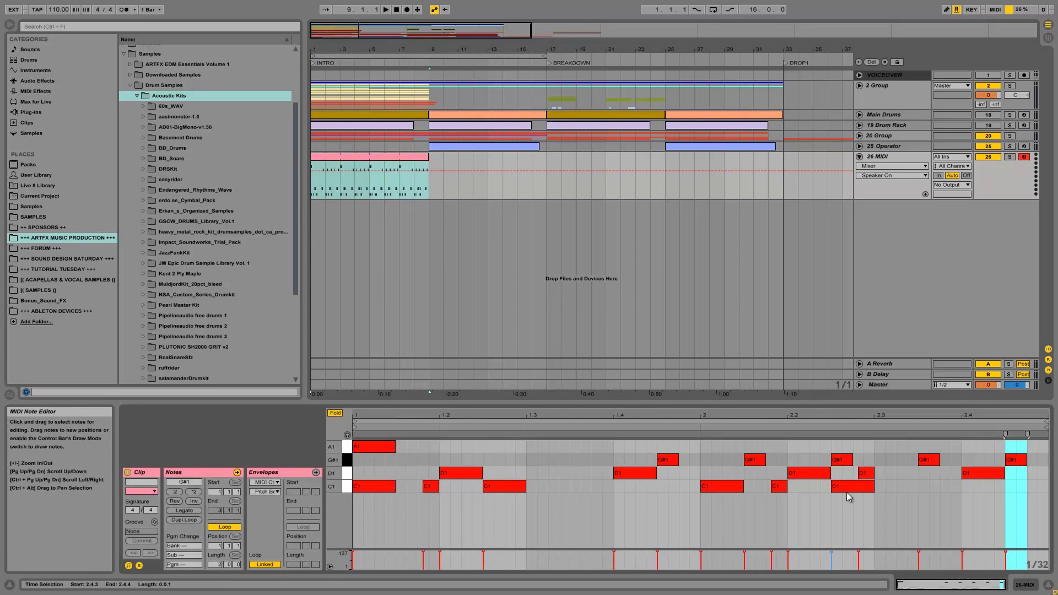
pyautogui.click(419, 464)
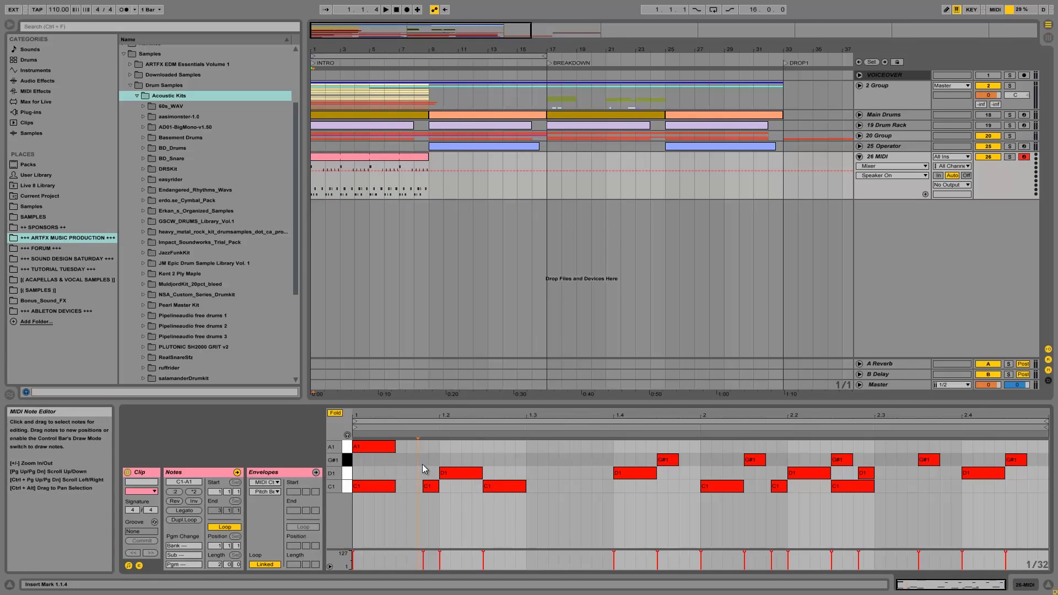
pyautogui.moveTo(419, 464); pyautogui.dragTo(435, 494)
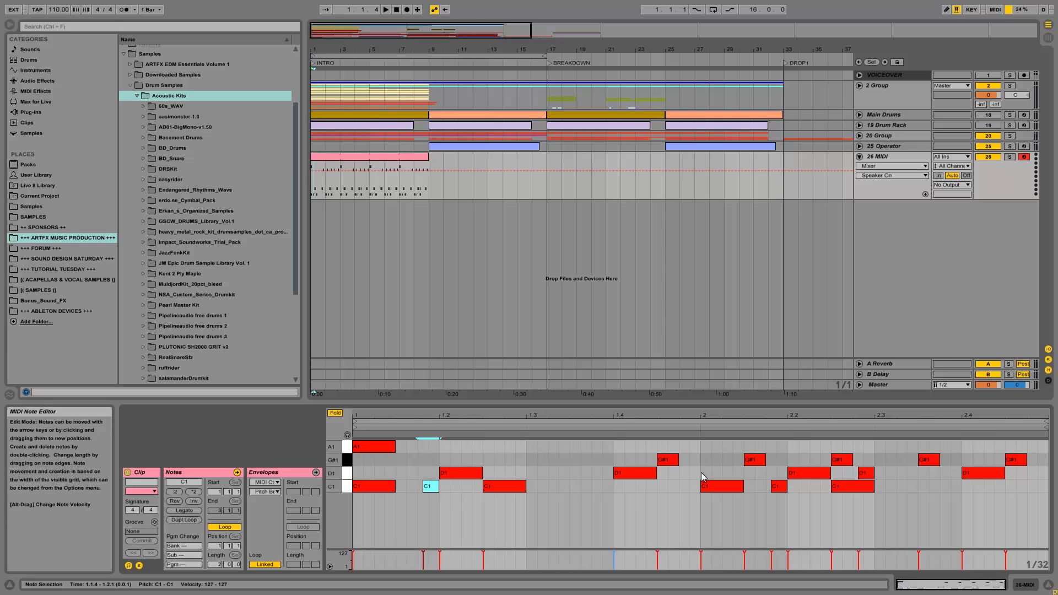
pyautogui.moveTo(776, 455); pyautogui.dragTo(784, 509)
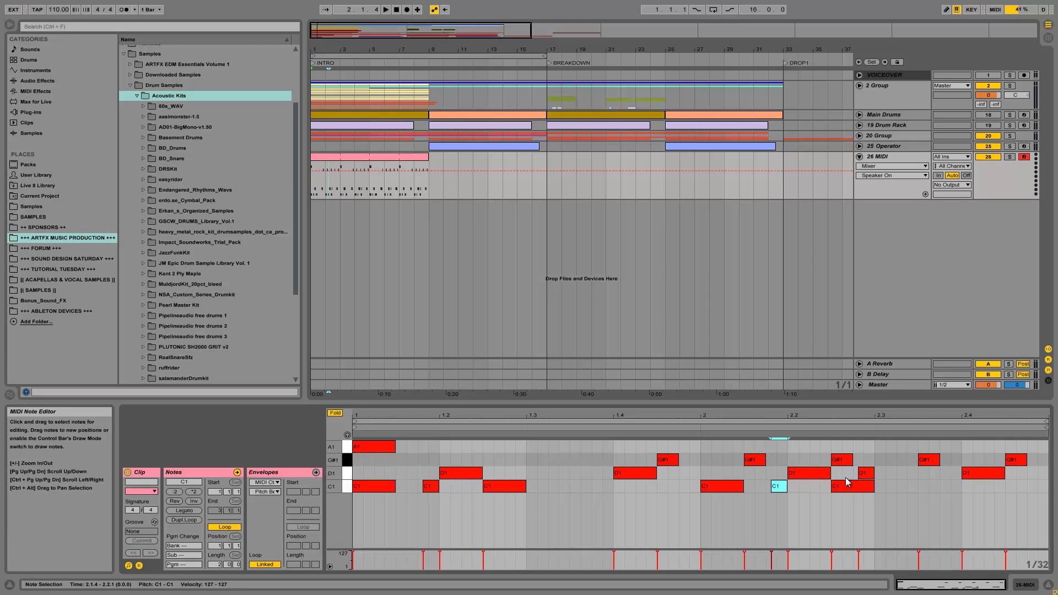
pyautogui.moveTo(875, 447); pyautogui.dragTo(863, 478)
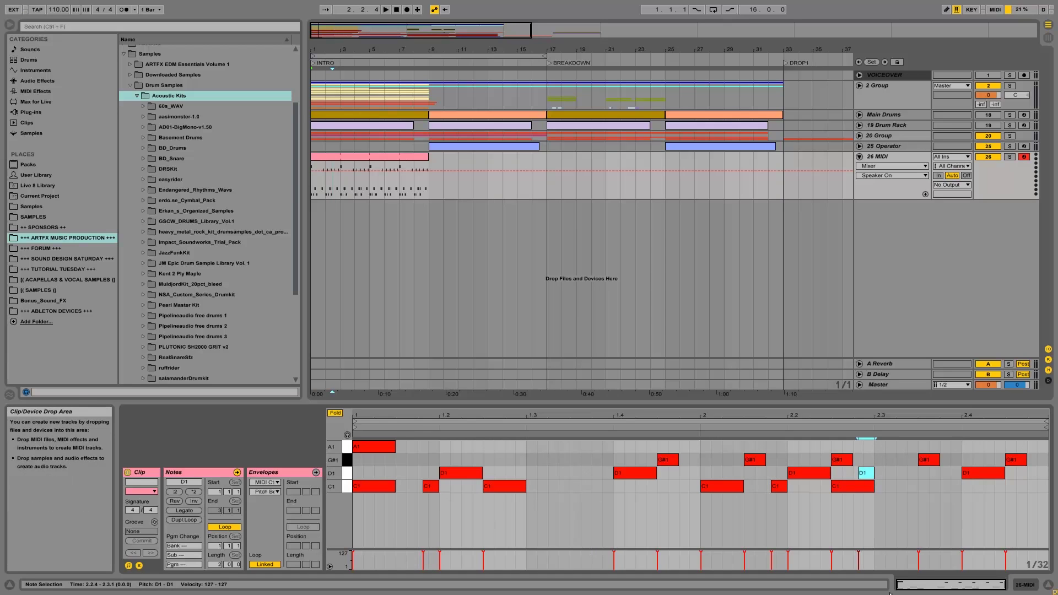
# - Show the 26 MIDI track's device area and browse the Acoustic Kits to Kick Samples inside Erkan's Organized Samples
pyautogui.hotkey('shift', 'Tab')
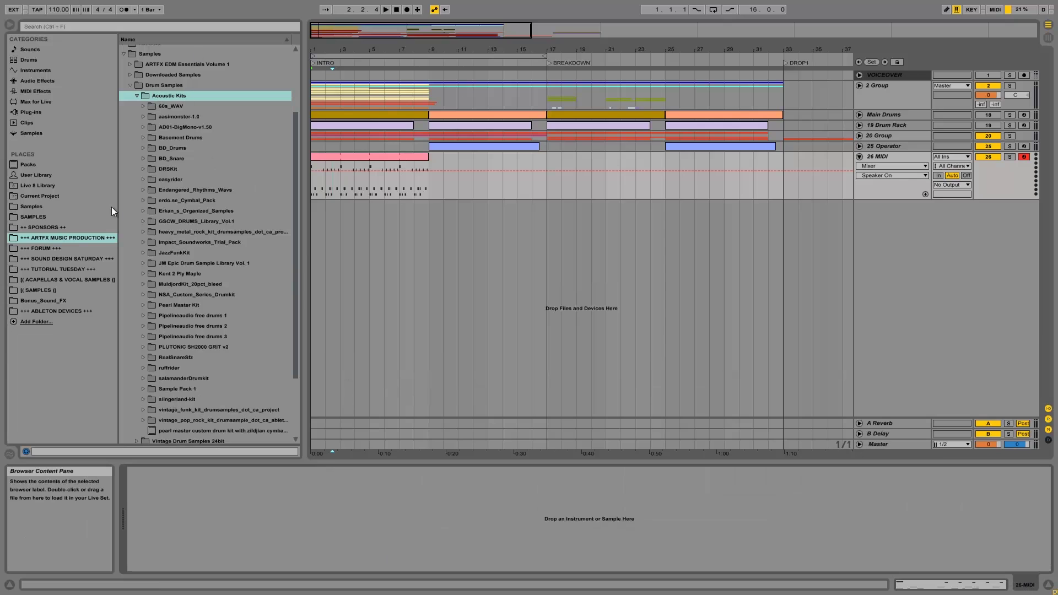
pyautogui.click(170, 95)
pyautogui.scroll(-2, 214, 161)
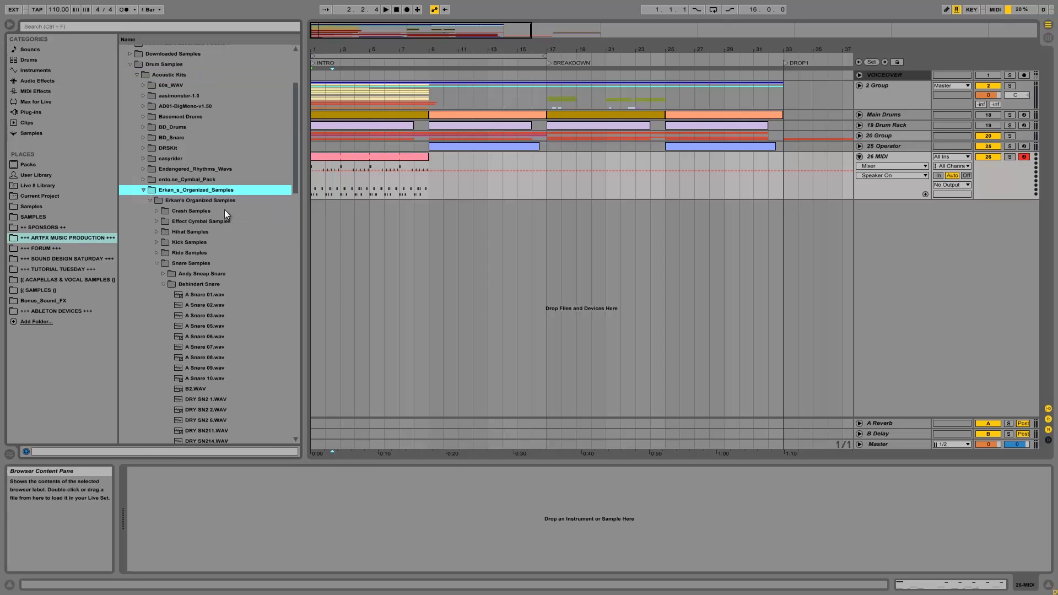
pyautogui.click(157, 264)
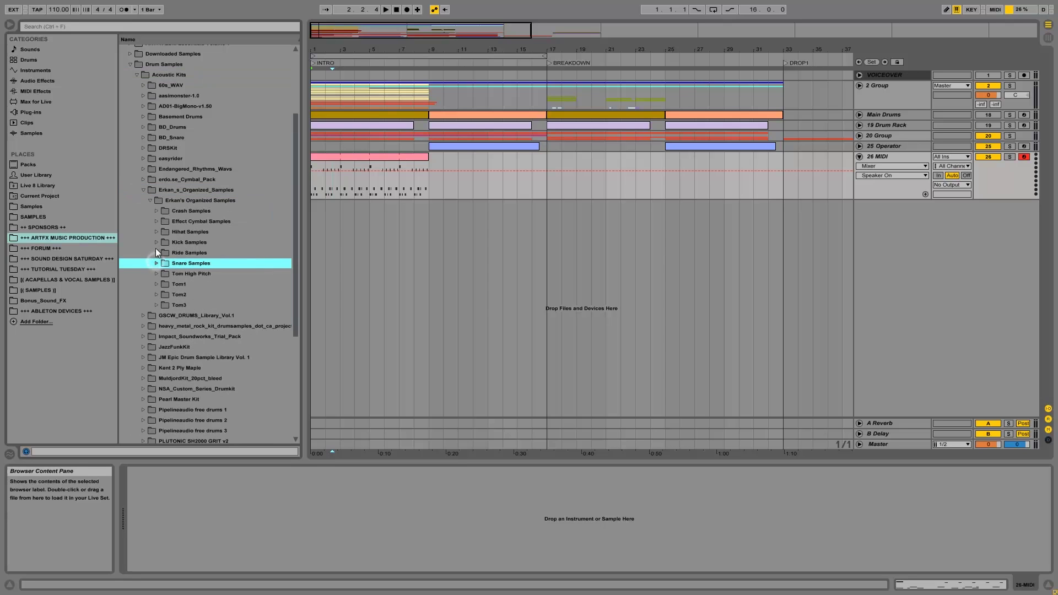
pyautogui.click(156, 242)
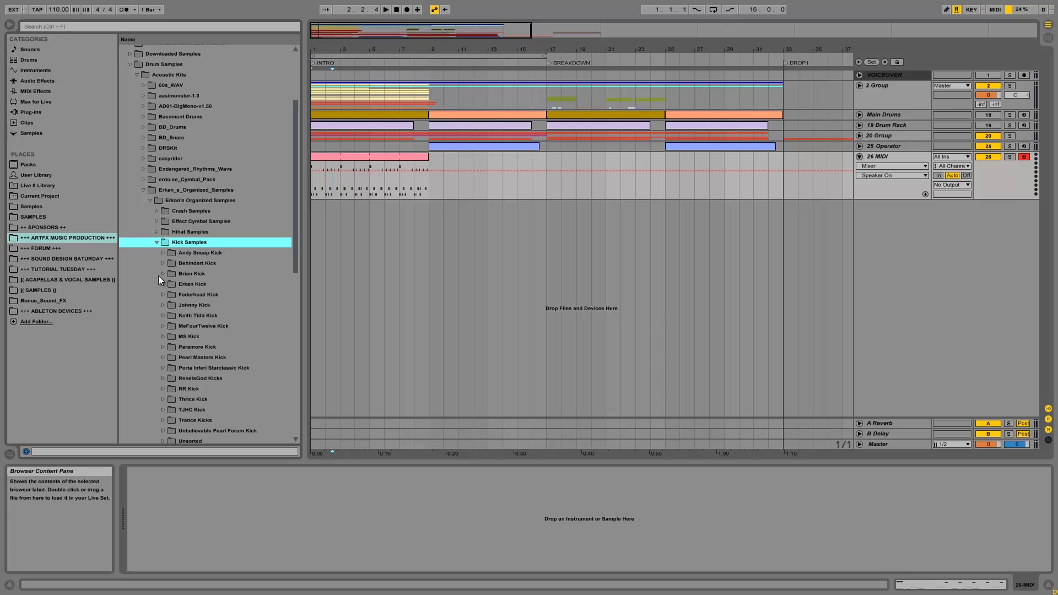
pyautogui.click(871, 157)
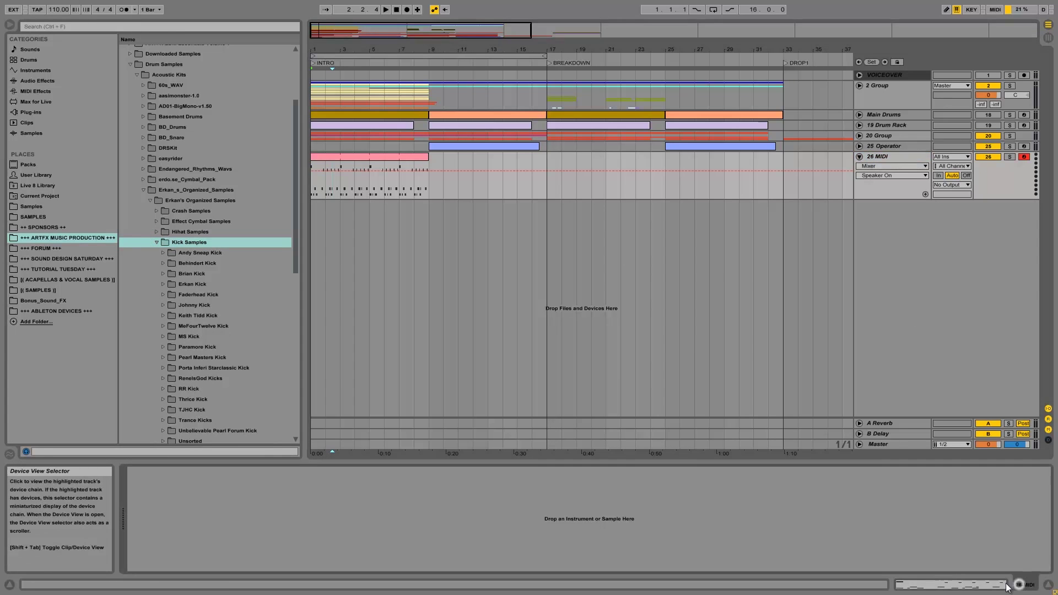
# - Audition kick samples from several folders within Kick Samples, starting with the Andy Sneap Kick folder
pyautogui.click(163, 253)
pyautogui.click(228, 315)
pyautogui.click(217, 336)
pyautogui.click(223, 295)
pyautogui.click(222, 274)
pyautogui.click(163, 348)
pyautogui.click(224, 316)
pyautogui.click(222, 337)
pyautogui.click(213, 284)
pyautogui.click(210, 273)
pyautogui.click(164, 347)
pyautogui.click(197, 305)
pyautogui.click(163, 336)
pyautogui.click(225, 295)
pyautogui.click(224, 399)
# - Audition the FeltBeater and PlasticBeater kicks in the Erkan Kick folder, ending on Kick-Coin-PlasticBeater 03.wav
pyautogui.scroll(-4, 223, 398)
pyautogui.click(212, 316)
pyautogui.click(207, 346)
pyautogui.click(226, 284)
pyautogui.click(223, 305)
pyautogui.click(224, 263)
pyautogui.click(232, 252)
pyautogui.click(232, 159)
pyautogui.click(232, 169)
pyautogui.click(232, 189)
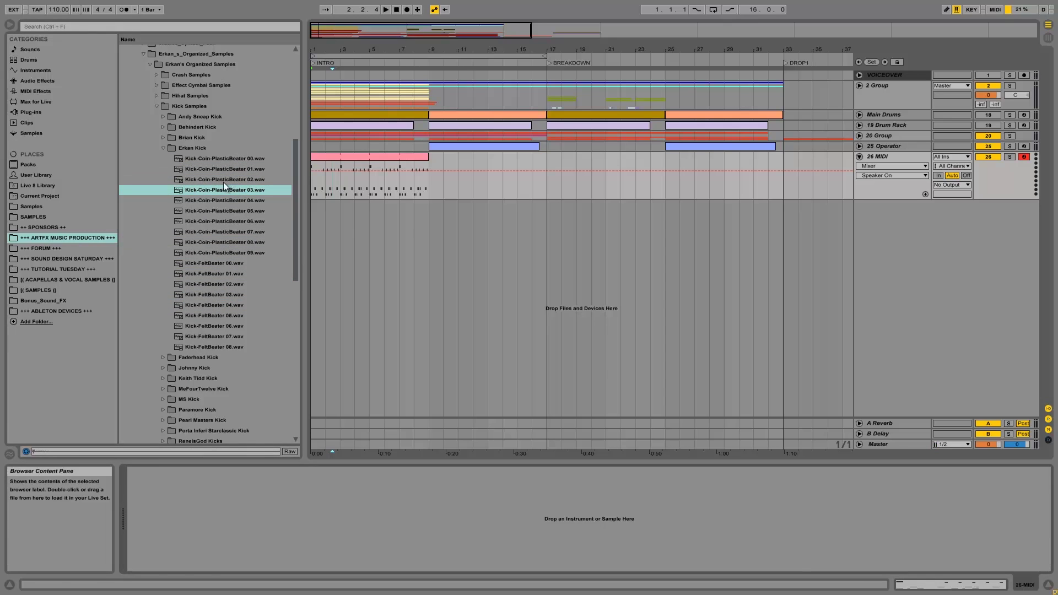
# - Add an empty Drum Rack to the 26 MIDI track
pyautogui.click(35, 70)
pyautogui.click(130, 71)
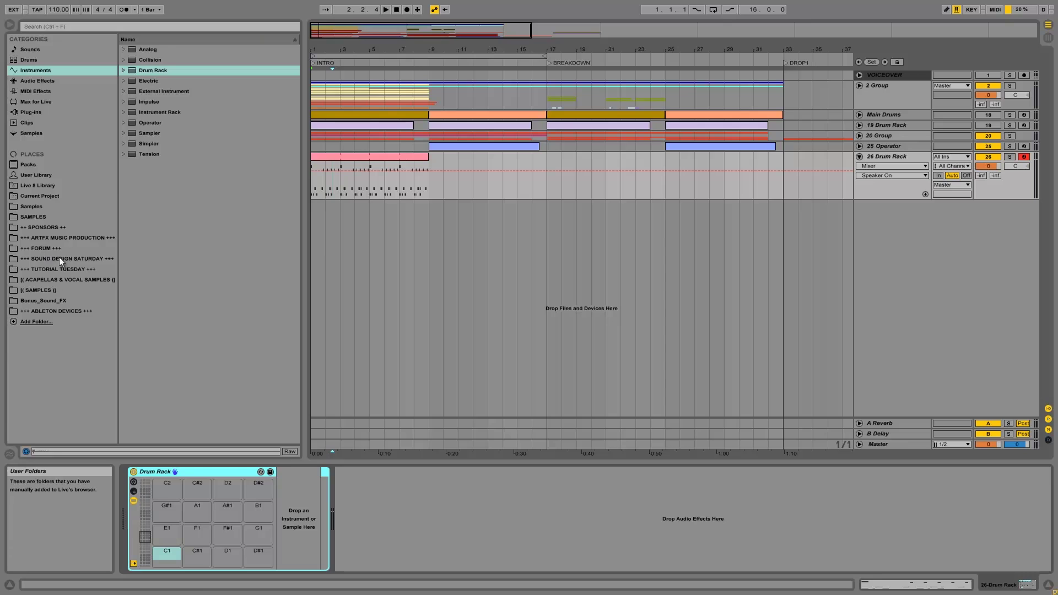
# - Load Kick-Coin-PlasticBeater 03.wav from Erkan Kick onto the rack's C1 pad and shorten its release to about 66 ms
pyautogui.click(58, 238)
pyautogui.click(239, 190)
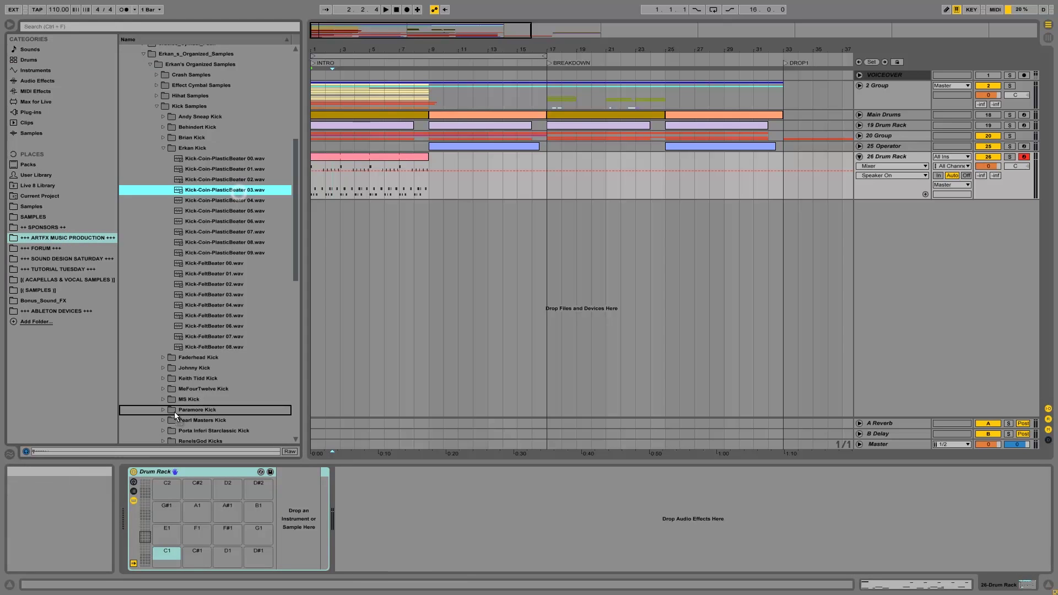
pyautogui.moveTo(174, 412); pyautogui.dragTo(163, 530)
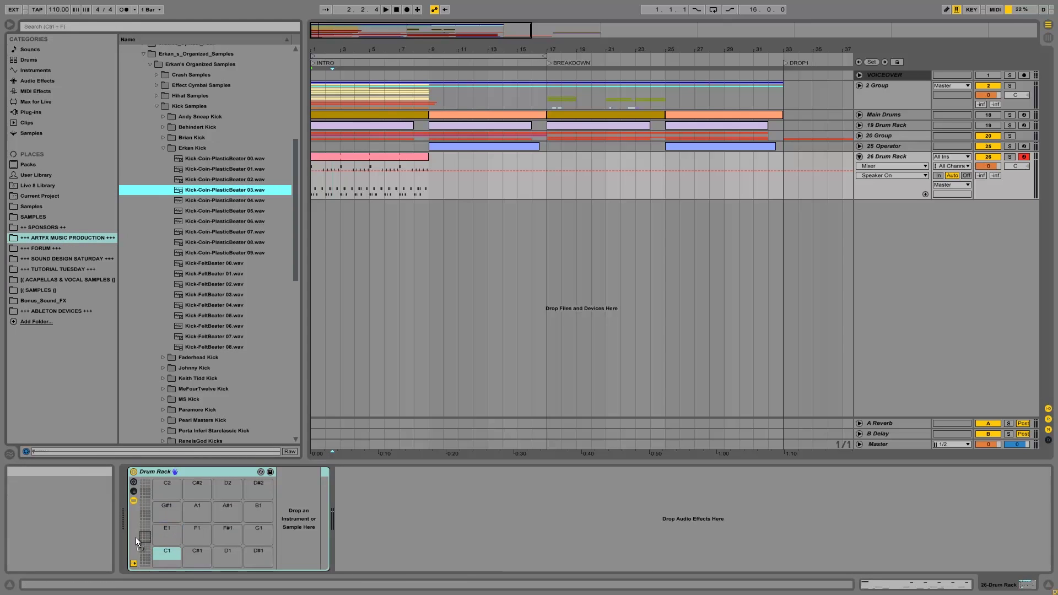
pyautogui.click(174, 553)
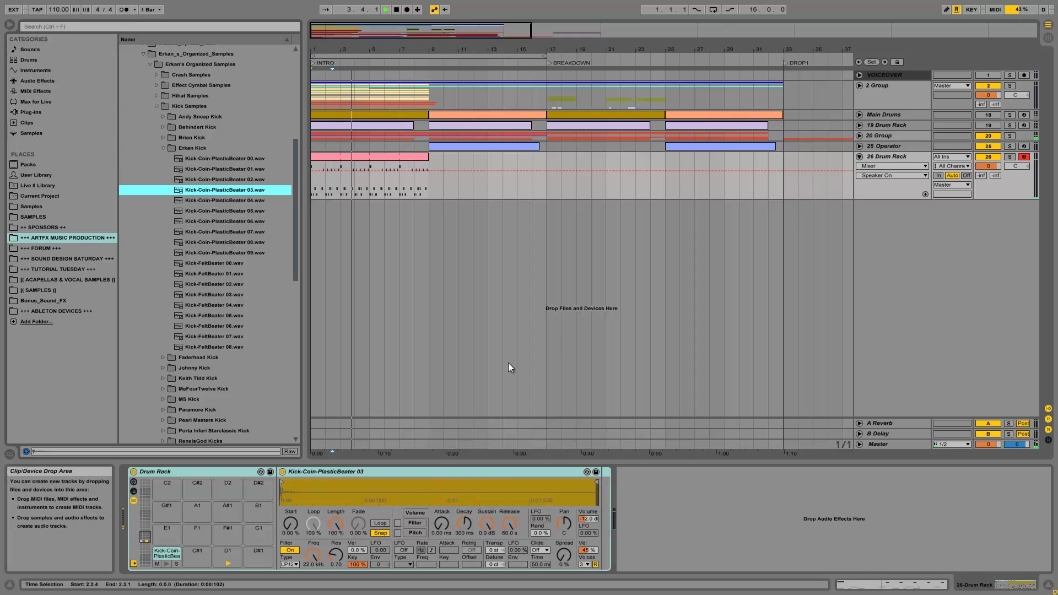
pyautogui.moveTo(508, 521); pyautogui.dragTo(507, 521)
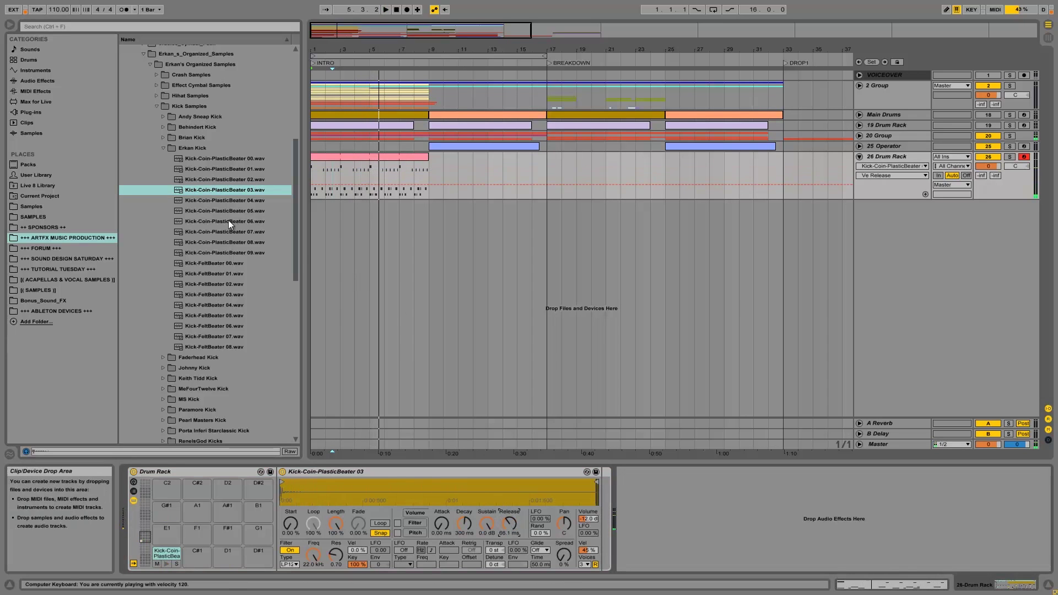
# - Try Kick-FeltBeater 00.wav on the C1 pad during playback, and replace it with Kick-Coin-PlasticBeater 02.wav
pyautogui.click(230, 271)
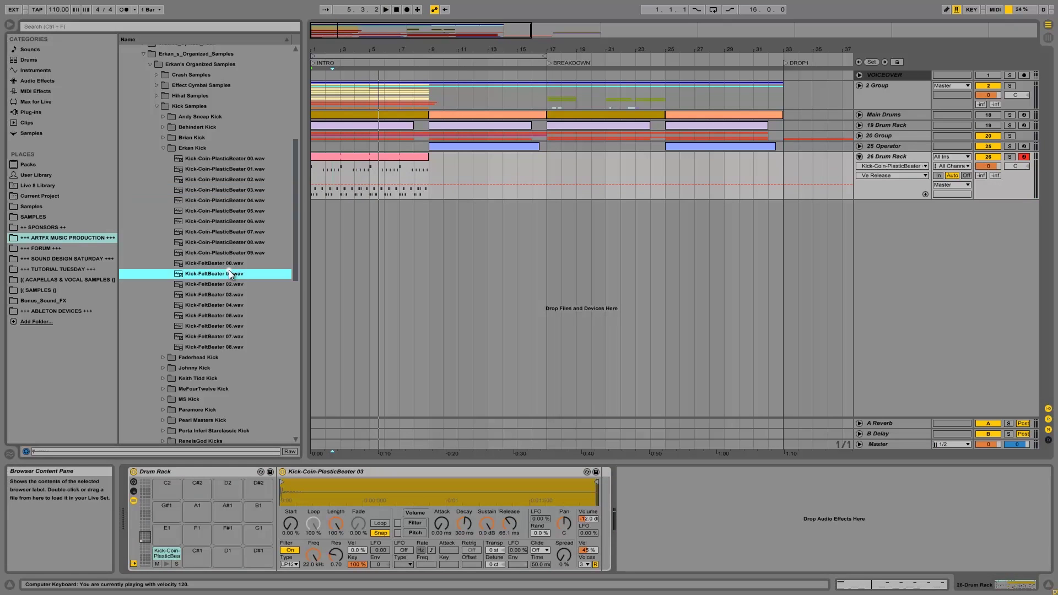
pyautogui.click(229, 263)
pyautogui.moveTo(214, 266); pyautogui.dragTo(323, 486)
pyautogui.press('space')
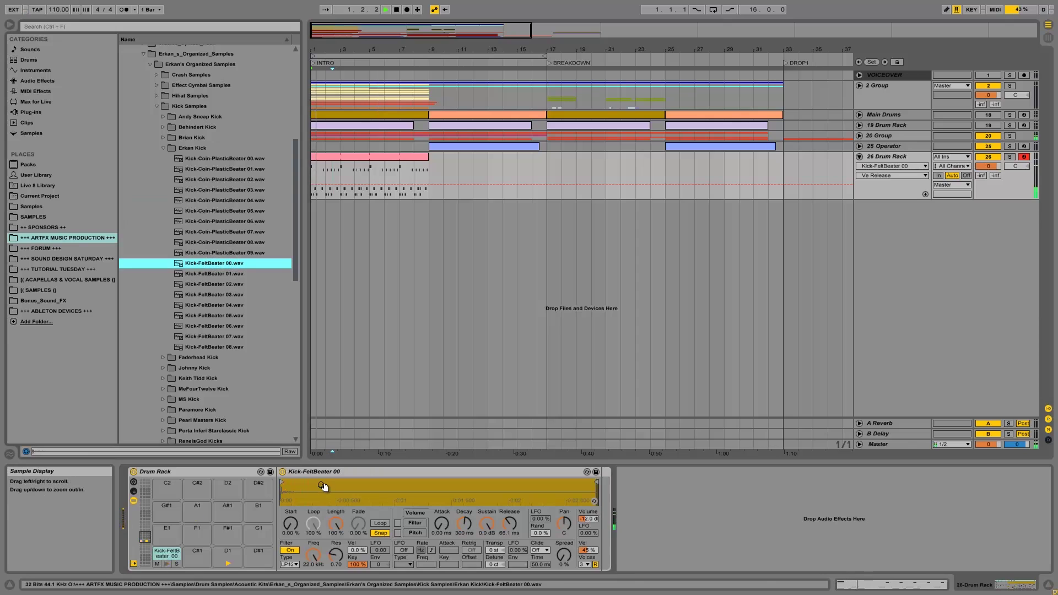
pyautogui.moveTo(230, 184); pyautogui.dragTo(322, 488)
pyautogui.press('space')
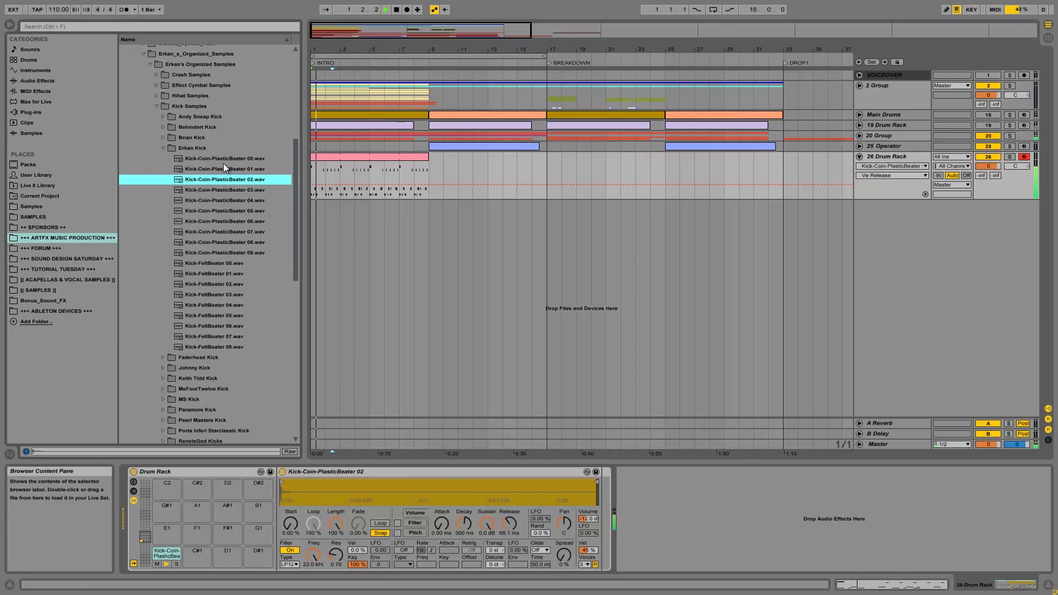
# - Try Behindert Kick Main.wav from the Behindert Kick folder as the C1 kick and audition it with the arrangement
pyautogui.click(166, 147)
pyautogui.click(163, 119)
pyautogui.click(164, 119)
pyautogui.click(165, 128)
pyautogui.click(214, 136)
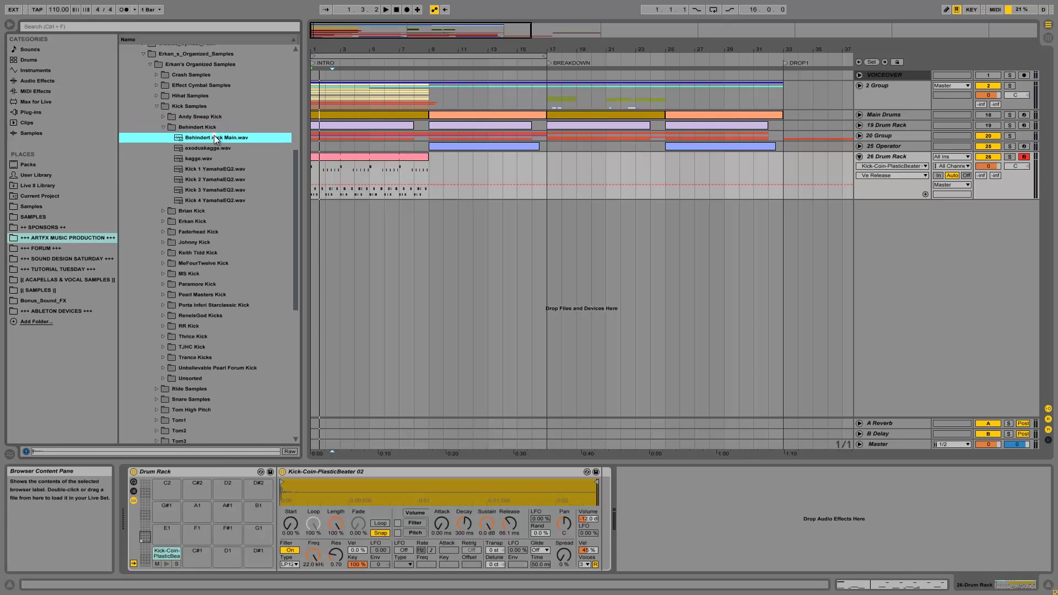
pyautogui.moveTo(196, 139); pyautogui.dragTo(347, 495)
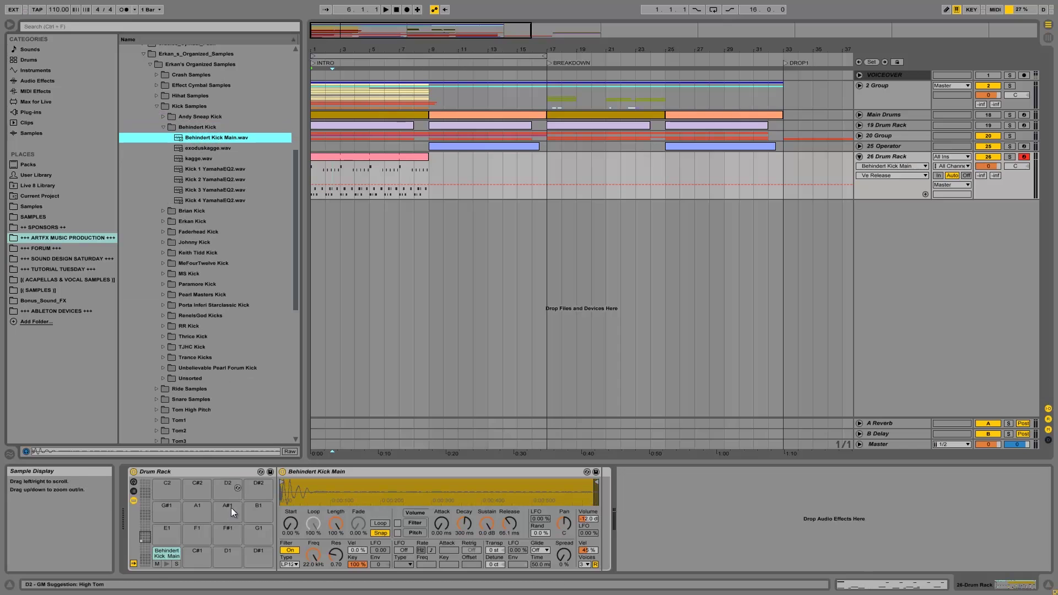
pyautogui.press('space')
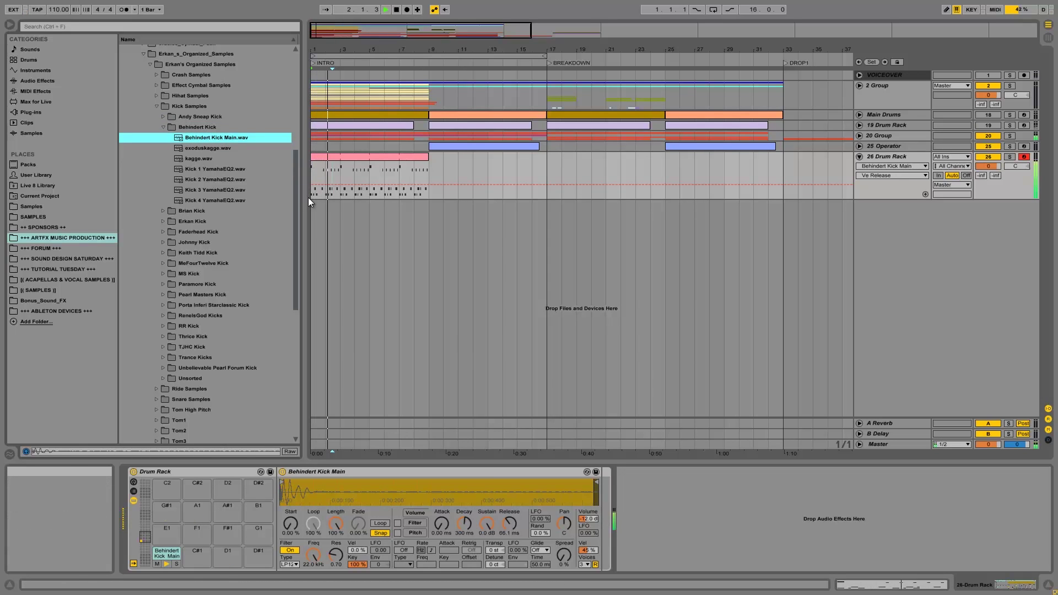
# - Reload Kick-Coin-PlasticBeater 02.wav from Erkan Kick onto the C1 pad and play the arrangement
pyautogui.click(160, 224)
pyautogui.moveTo(236, 180); pyautogui.dragTo(421, 492)
pyautogui.press('space')
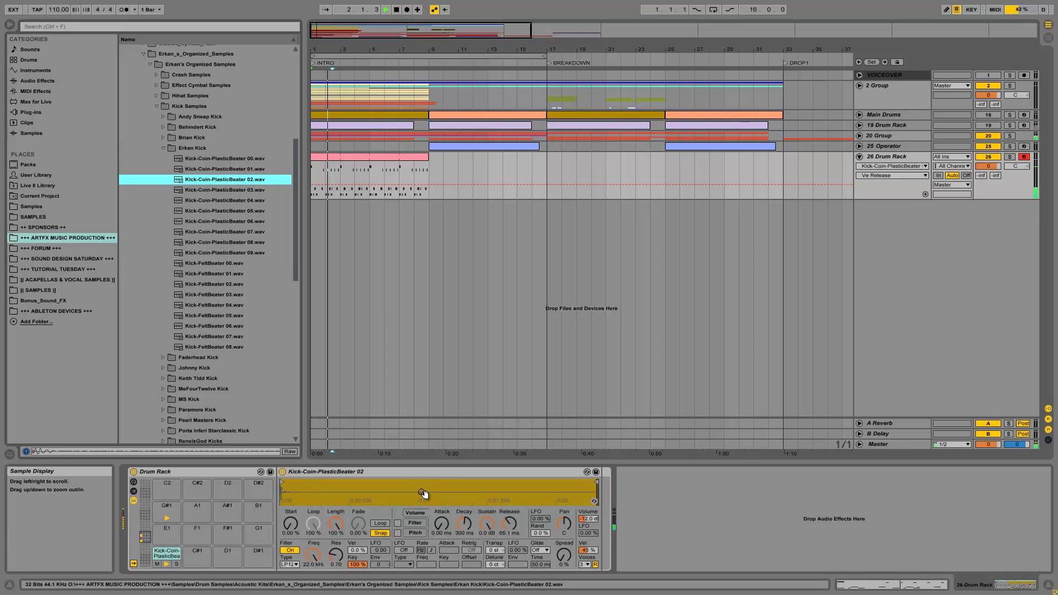
# - Collapse the kick folders and open the Erkan Snare folder within Snare Samples
pyautogui.click(164, 148)
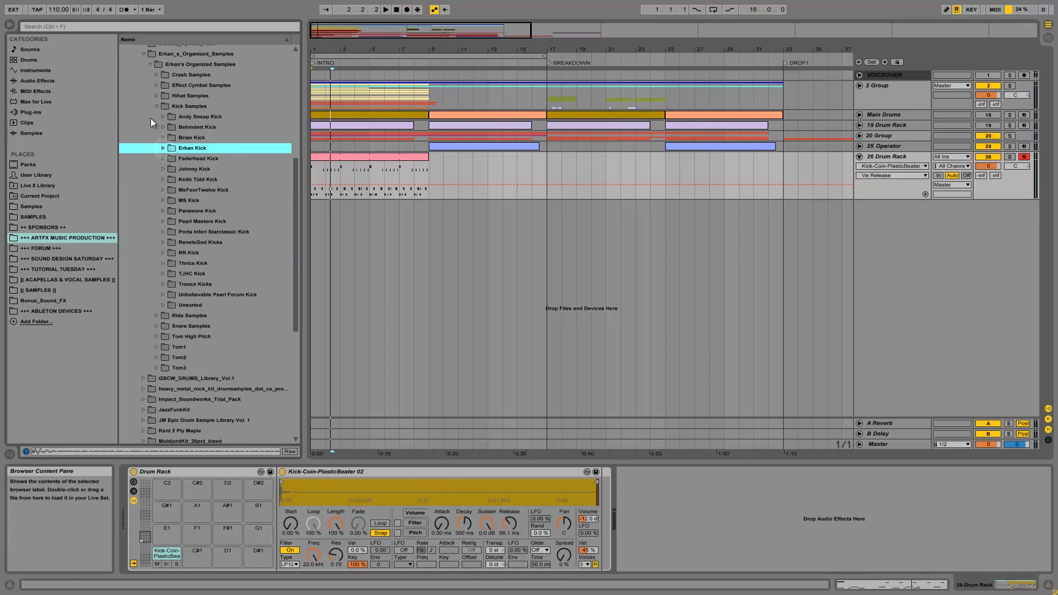
pyautogui.click(156, 106)
pyautogui.click(157, 126)
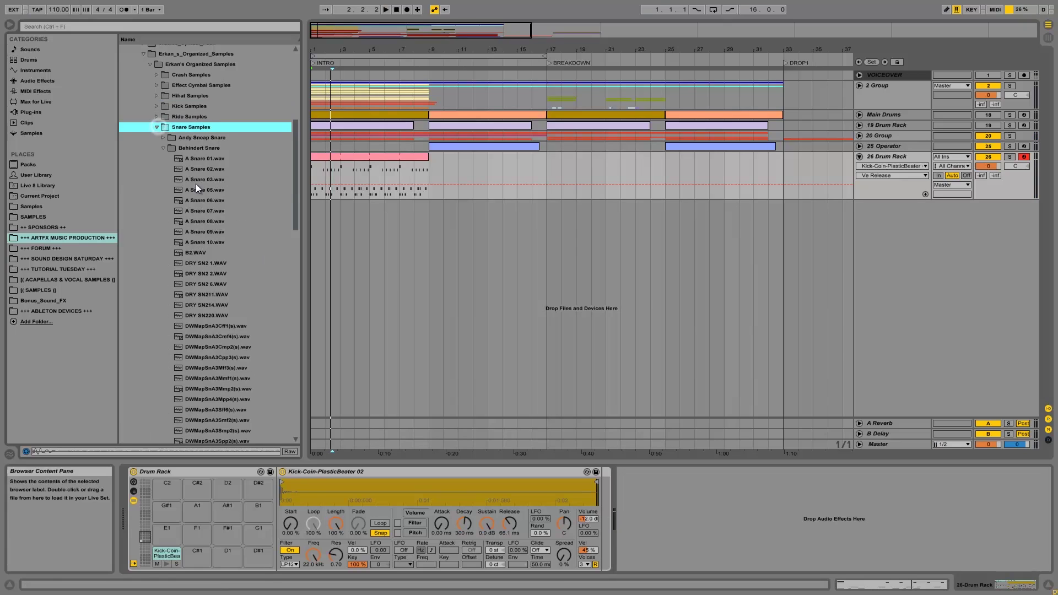
pyautogui.click(164, 149)
pyautogui.click(164, 158)
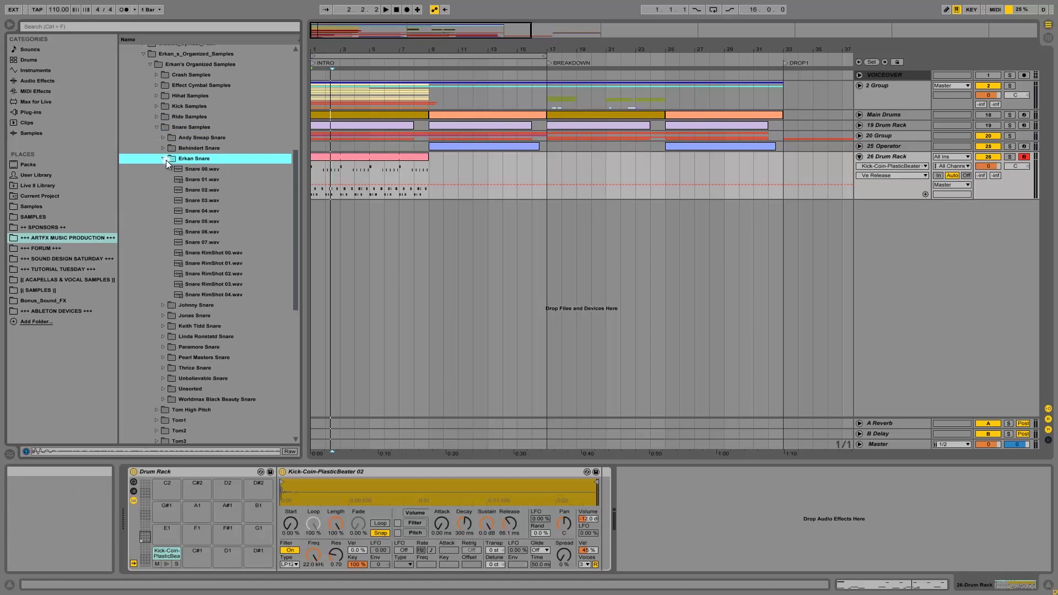
# - Audition the rimshots in Erkan Snare and load Snare RimShot 02.wav onto the Drum Rack's D1 pad
pyautogui.press('Down')
pyautogui.click(223, 252)
pyautogui.press('Down')
pyautogui.press('Down')
pyautogui.press('Down')
pyautogui.press('Down')
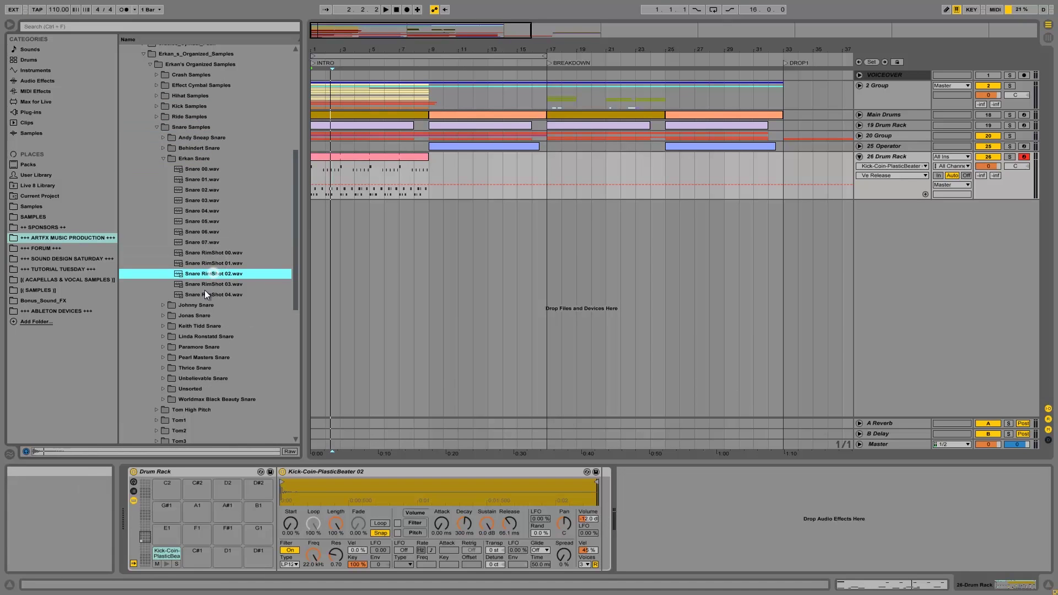
pyautogui.click(214, 274)
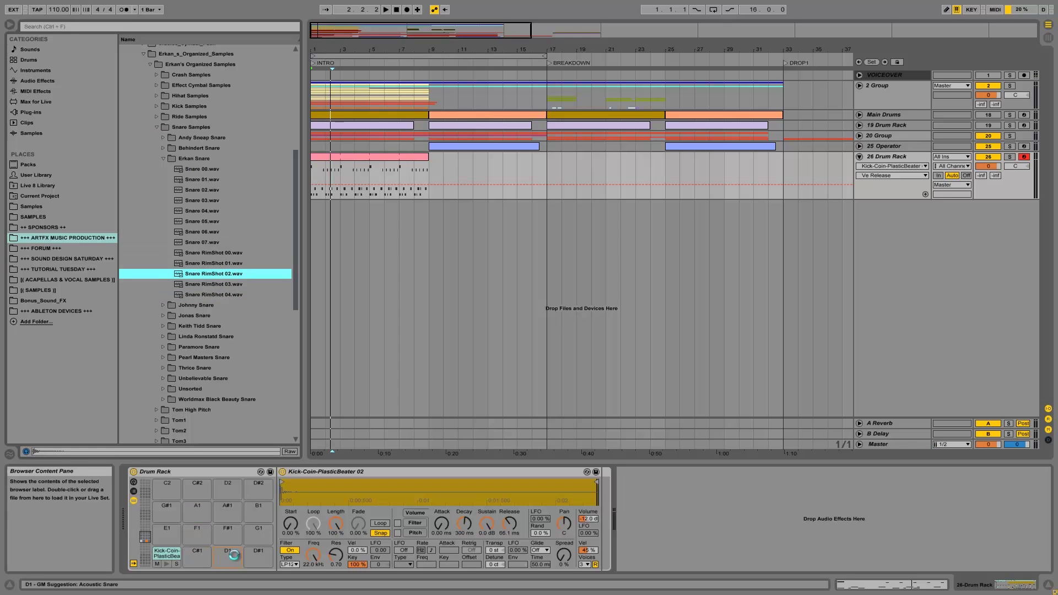
pyautogui.click(233, 554)
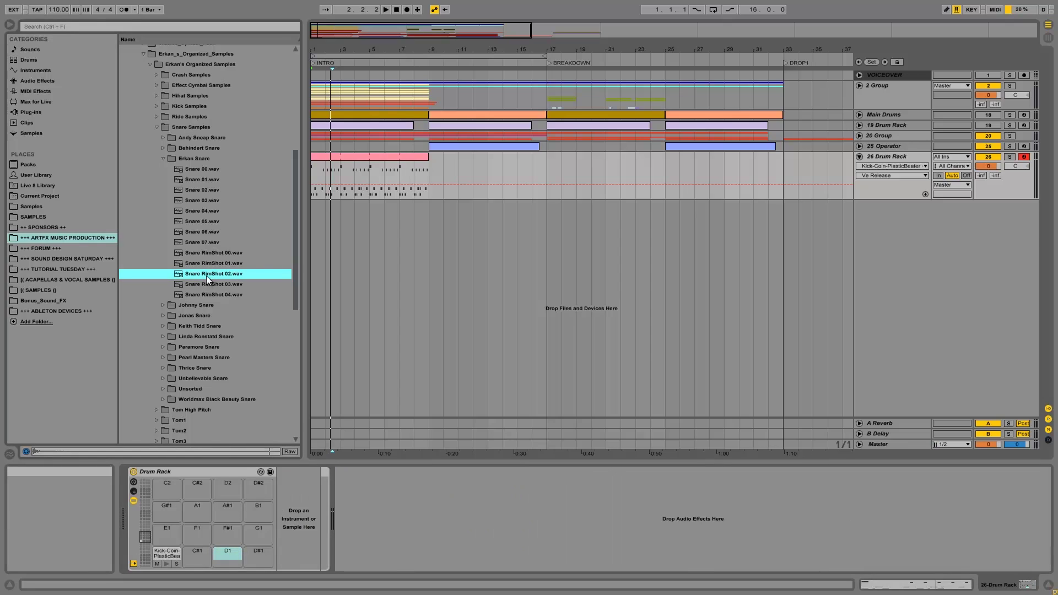
pyautogui.moveTo(206, 276); pyautogui.dragTo(227, 547)
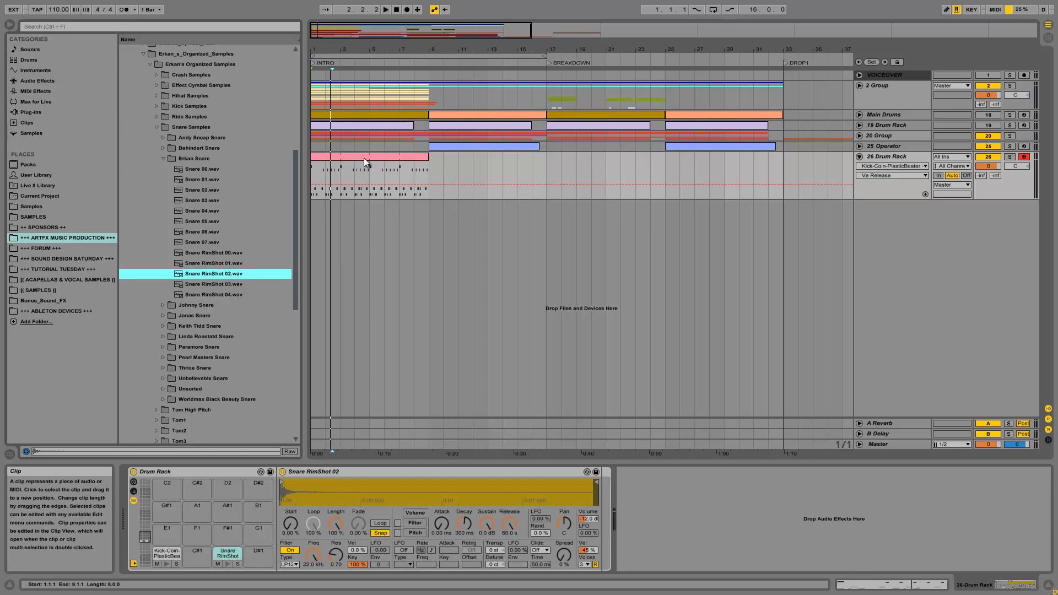
# - Solo the 26 Drum Rack track and shorten the snare's release to 493 ms while auditioning the beat
pyautogui.click(1010, 157)
pyautogui.press('space')
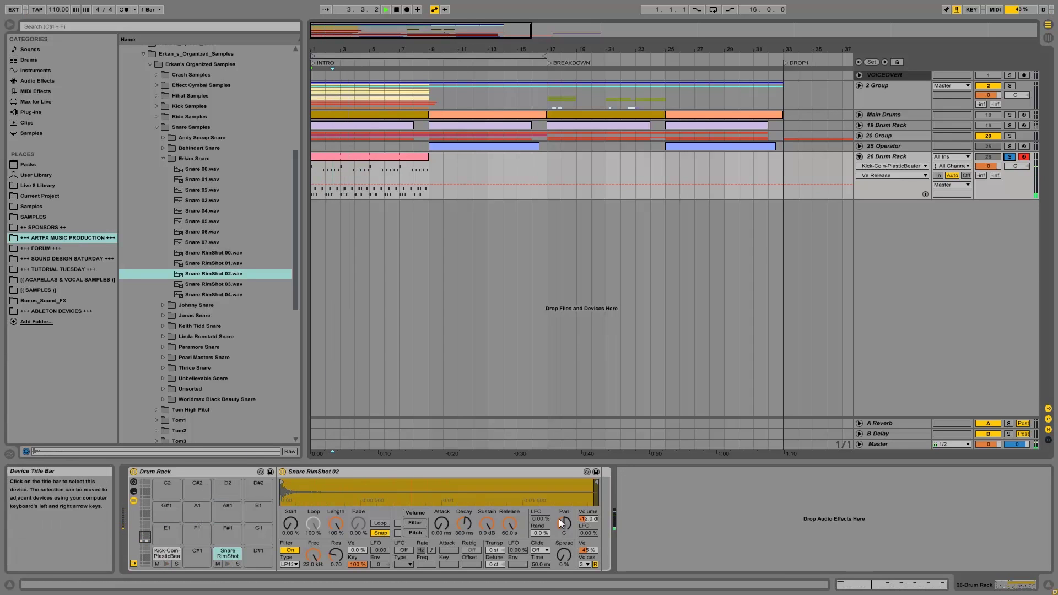
pyautogui.moveTo(514, 526); pyautogui.dragTo(513, 524)
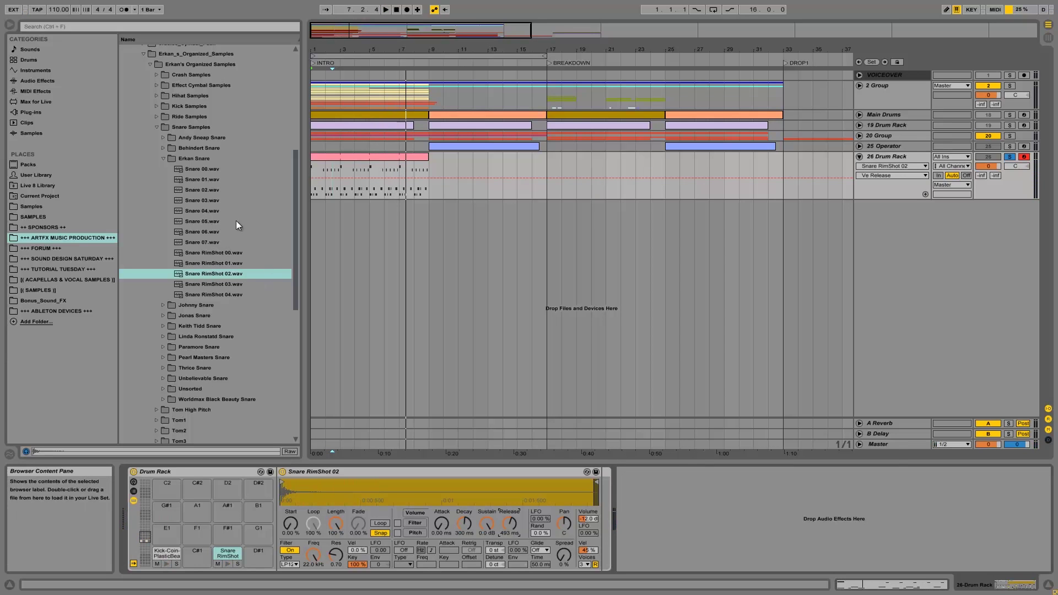
pyautogui.press('space')
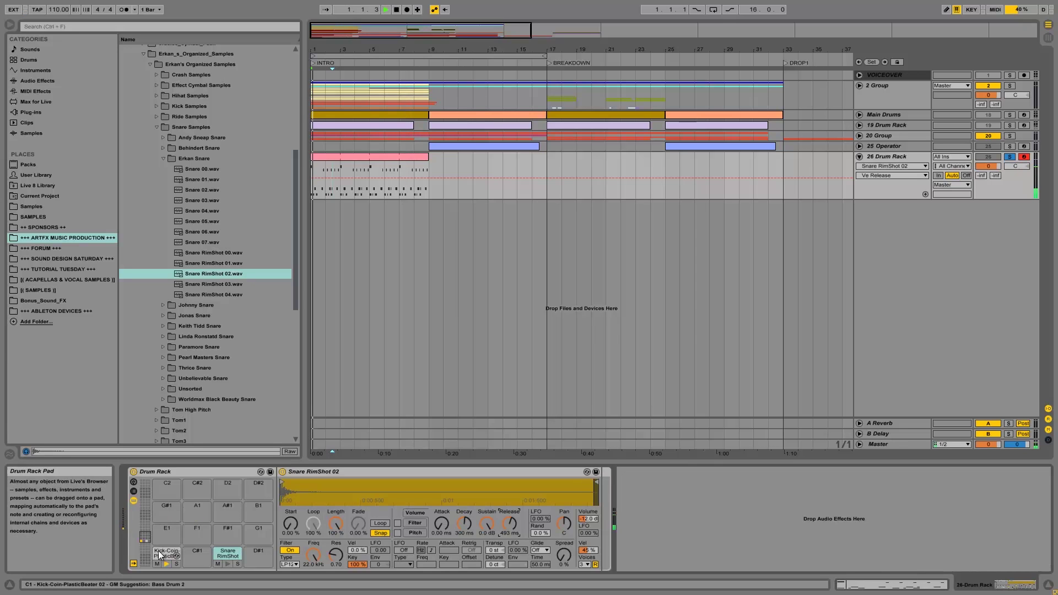
pyautogui.press('space')
# - Select the C1 kick pad and show the Drum Rack's chain list
pyautogui.click(159, 554)
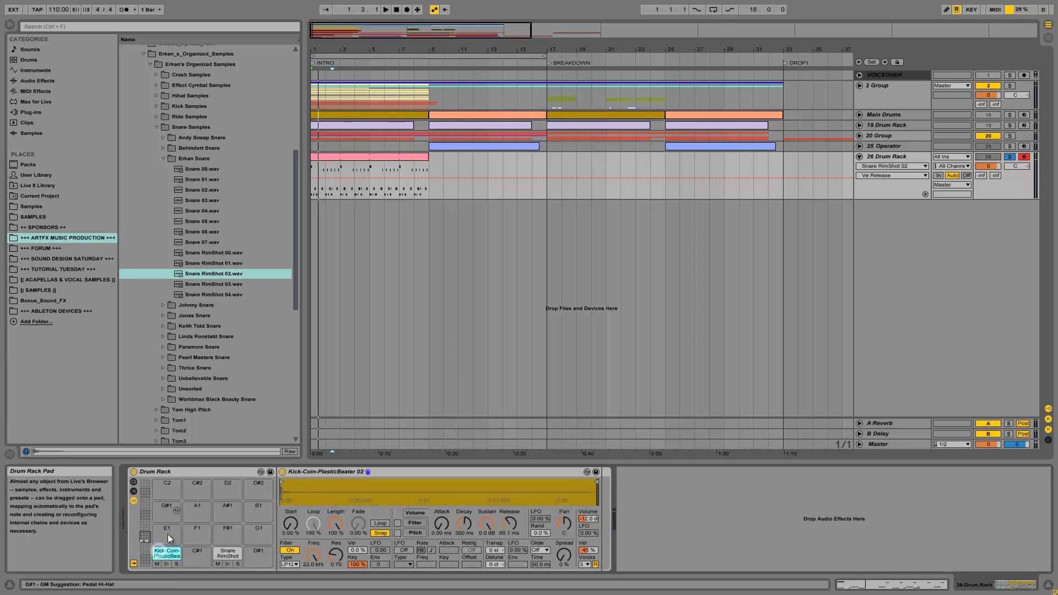
pyautogui.click(133, 491)
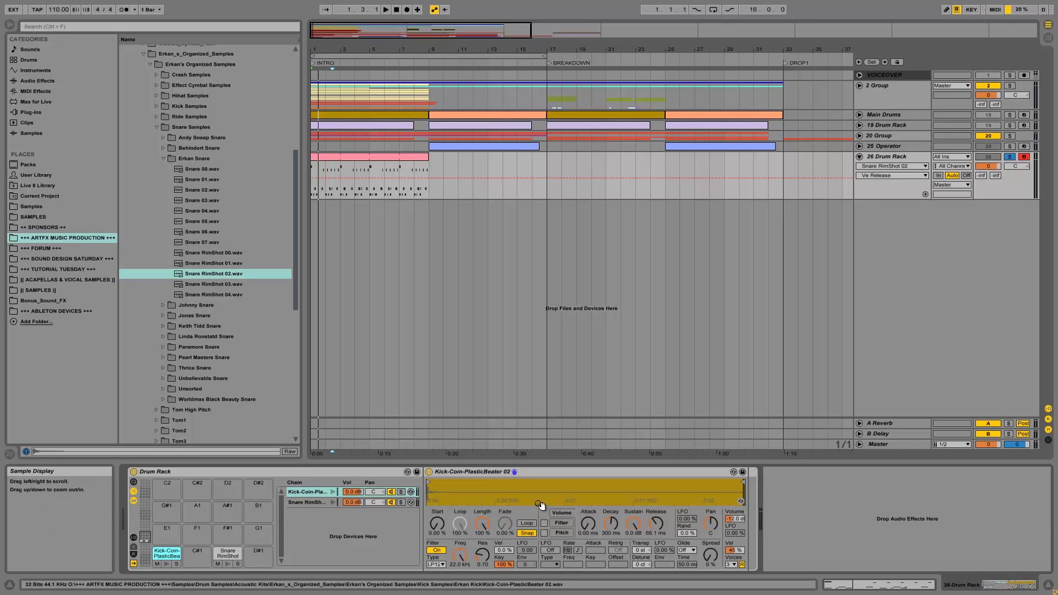
# - Raise the volume of the Kick-Coin-PlasticBeater 02 sample while playing back the beat
pyautogui.moveTo(737, 521); pyautogui.dragTo(739, 525)
pyautogui.press('space')
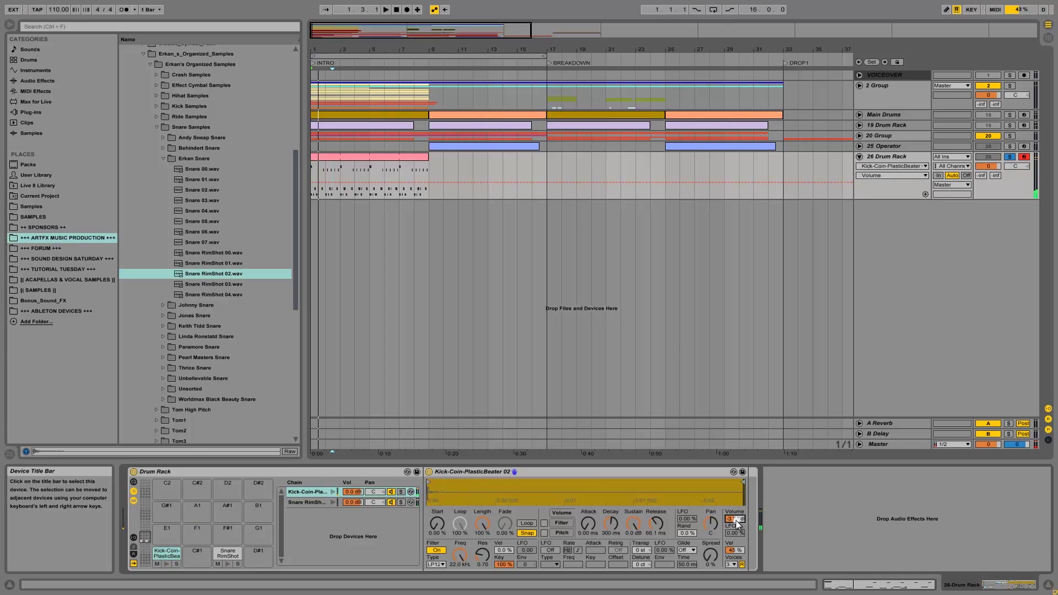
pyautogui.press('space')
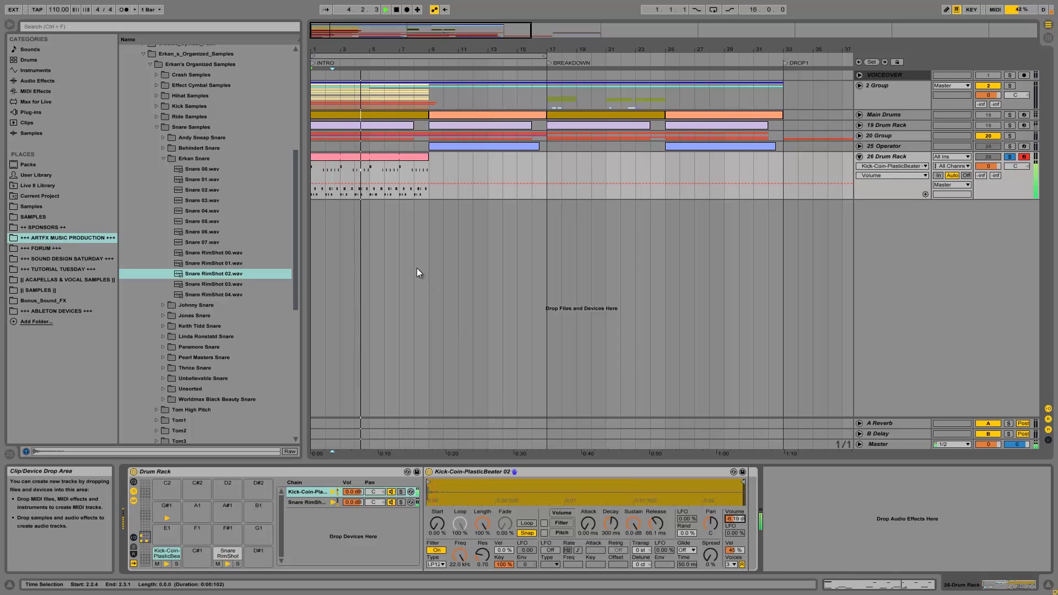
pyautogui.press('space')
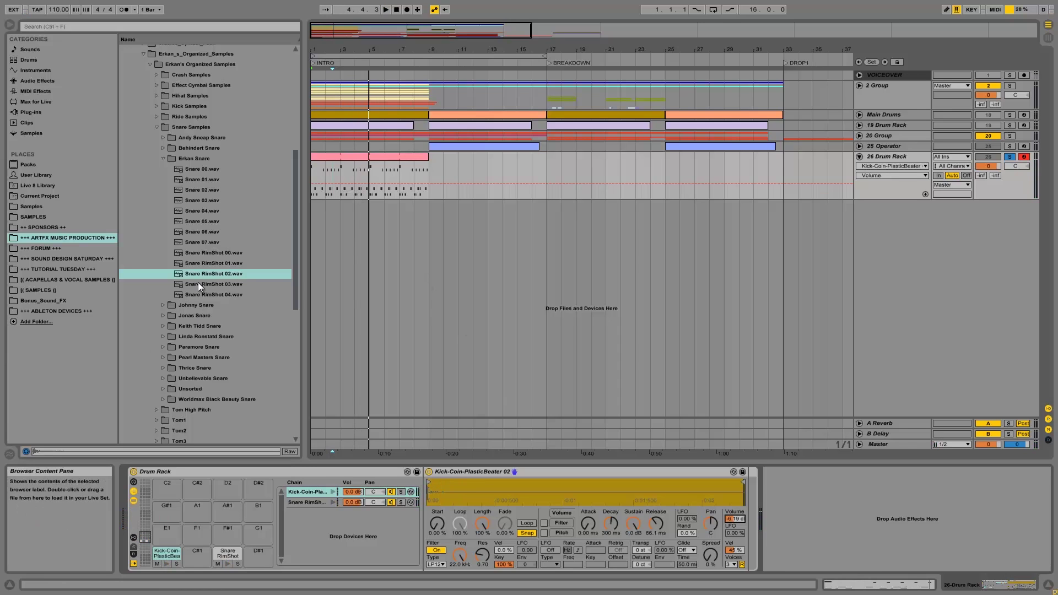
# - Collapse the snare folders and check the contents of the Erkan Hihat folder within Hihat Samples
pyautogui.click(162, 158)
pyautogui.click(157, 127)
pyautogui.click(157, 95)
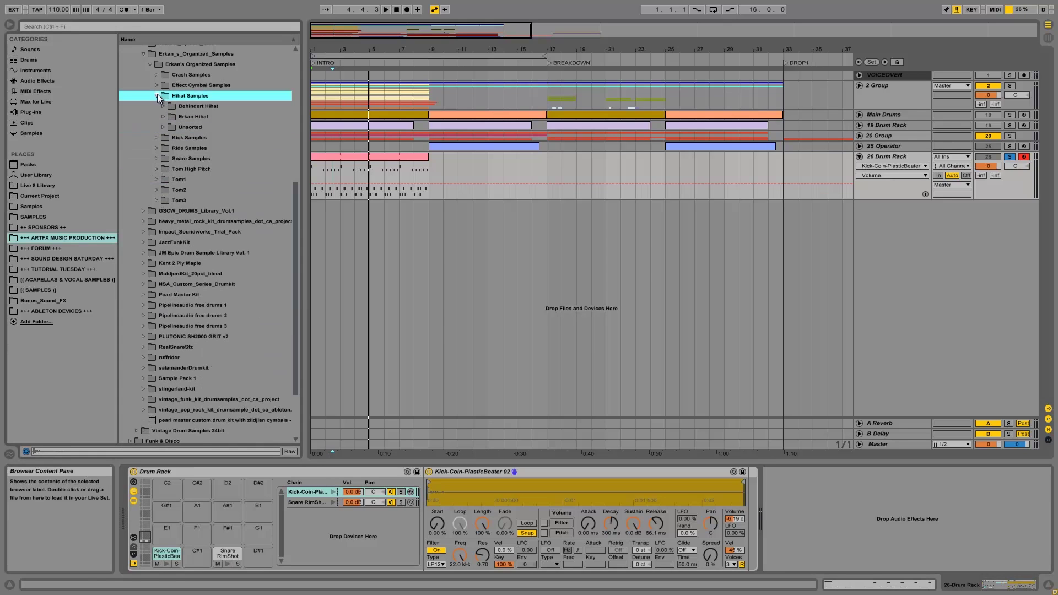
pyautogui.click(164, 116)
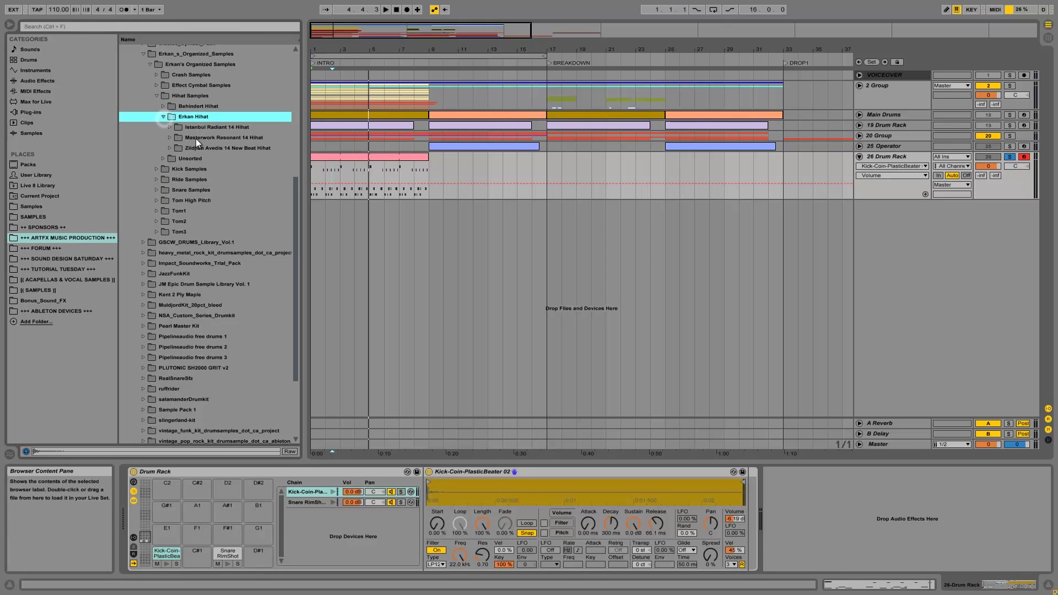
pyautogui.click(164, 117)
pyautogui.click(152, 95)
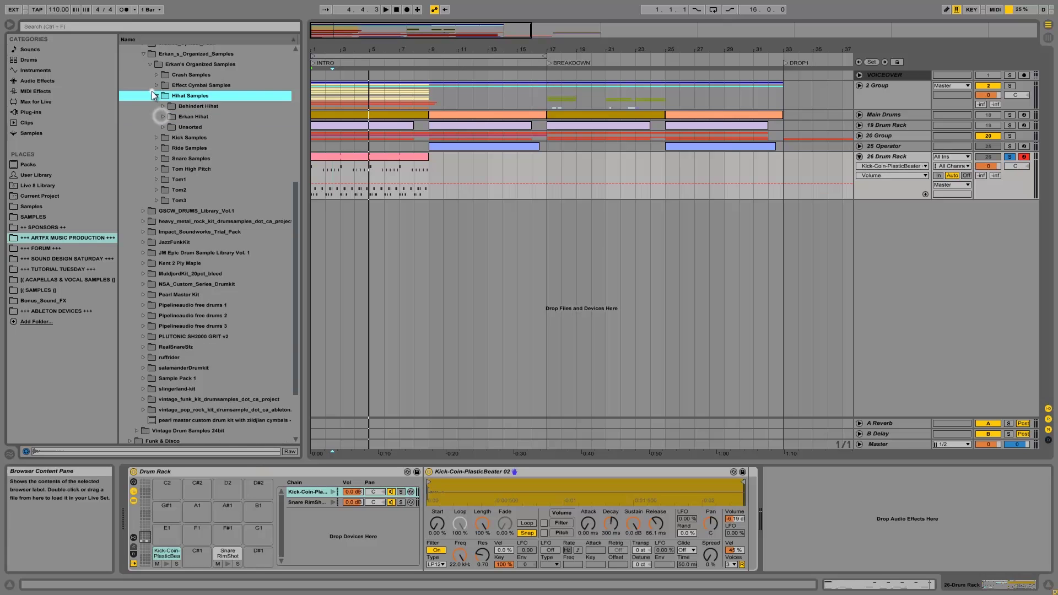
pyautogui.click(157, 96)
# - Open the Erkan Ride folder within Ride Samples and expand Bosphorus Gold 22 Ride
pyautogui.click(157, 117)
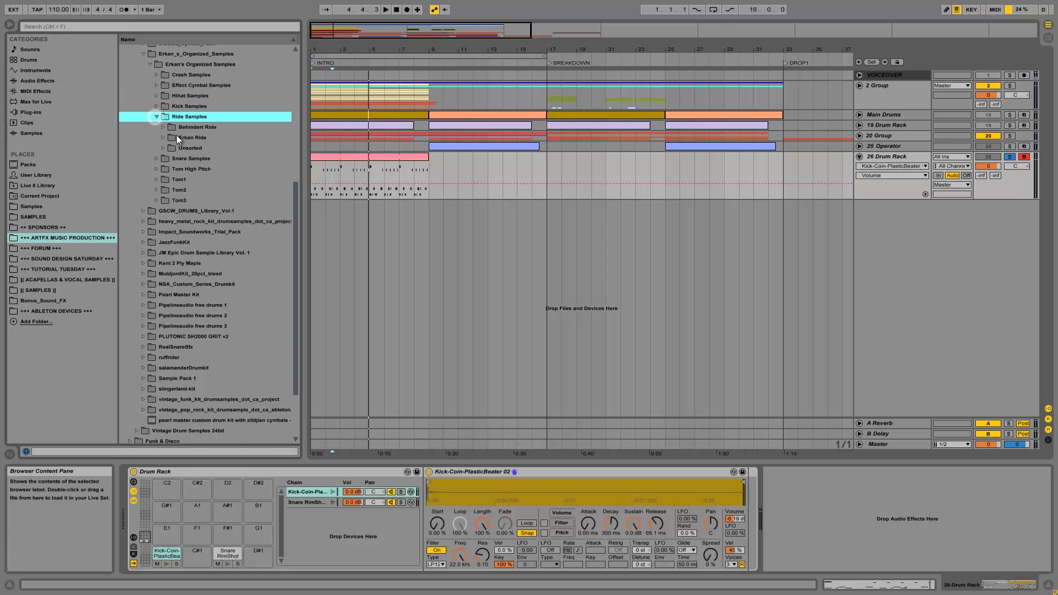
pyautogui.click(163, 137)
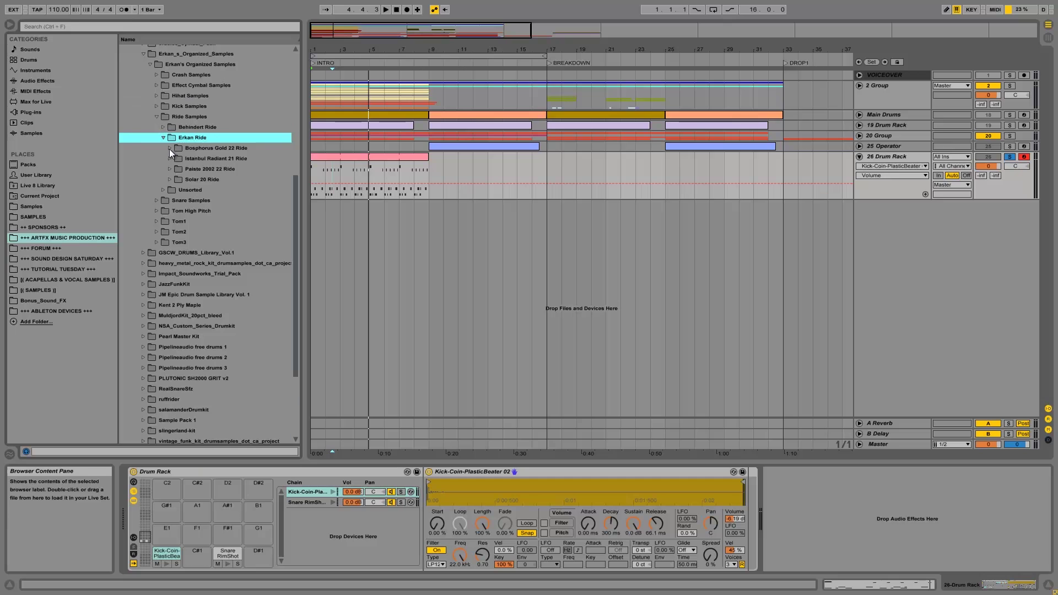
pyautogui.click(170, 148)
# - Audition the Bosphorus Gold 22 and Istanbul Radiant 21 ride samples, ending on Istanbul_Radiant_21_Ride-09.wav
pyautogui.click(223, 158)
pyautogui.click(233, 203)
pyautogui.scroll(-1, 234, 208)
pyautogui.click(236, 211)
pyautogui.click(240, 232)
pyautogui.scroll(-1, 238, 234)
pyautogui.click(234, 241)
pyautogui.click(240, 315)
pyautogui.scroll(-1, 244, 311)
pyautogui.click(246, 306)
pyautogui.click(248, 325)
pyautogui.click(246, 253)
pyautogui.click(238, 367)
pyautogui.click(257, 264)
pyautogui.click(249, 325)
pyautogui.click(248, 357)
pyautogui.click(246, 336)
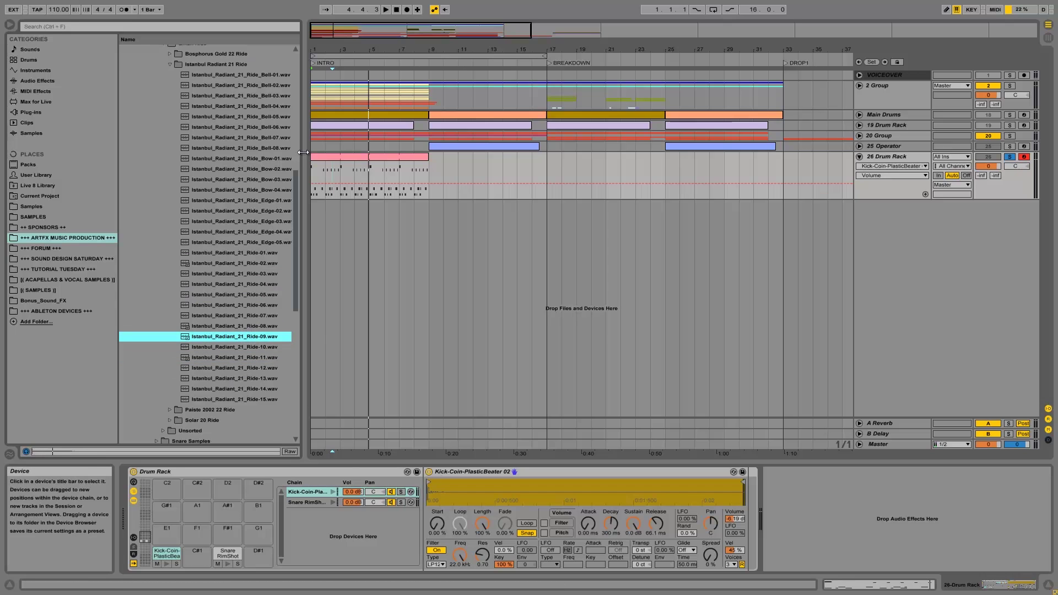
# - Check which pads the drum clip's notes trigger and load Istanbul_Radiant_21_Ride-09.wav onto the A1 pad
pyautogui.doubleClick(338, 159)
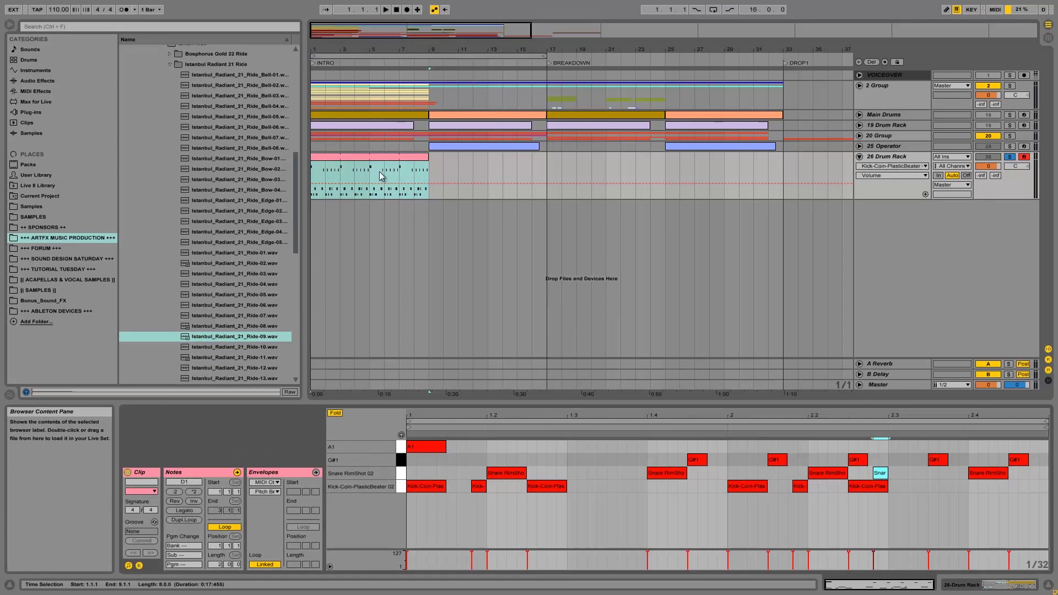
pyautogui.hotkey('shift', 'Tab')
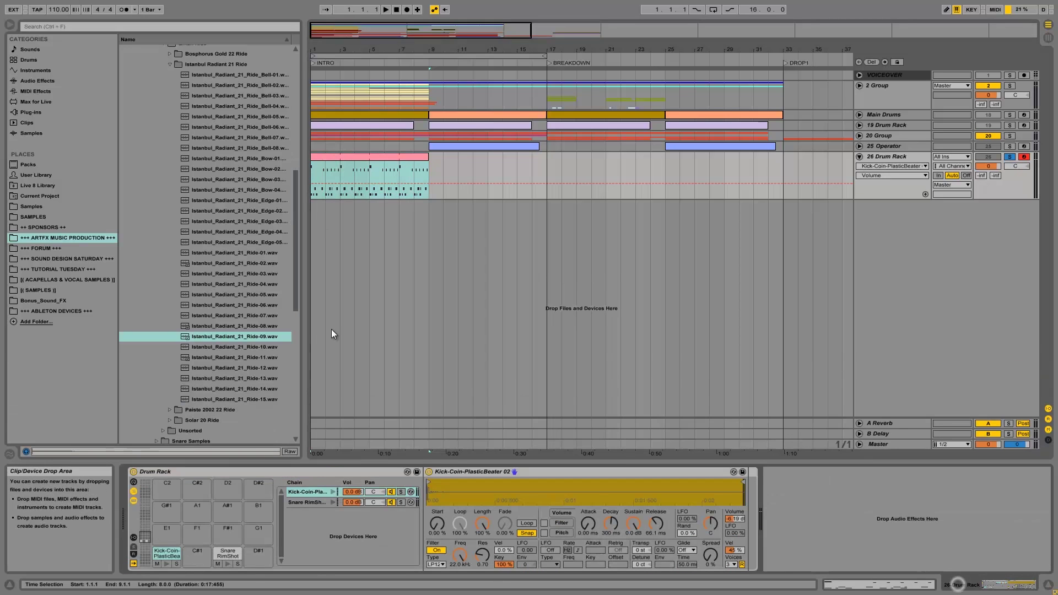
pyautogui.click(238, 336)
pyautogui.moveTo(238, 340); pyautogui.dragTo(170, 453)
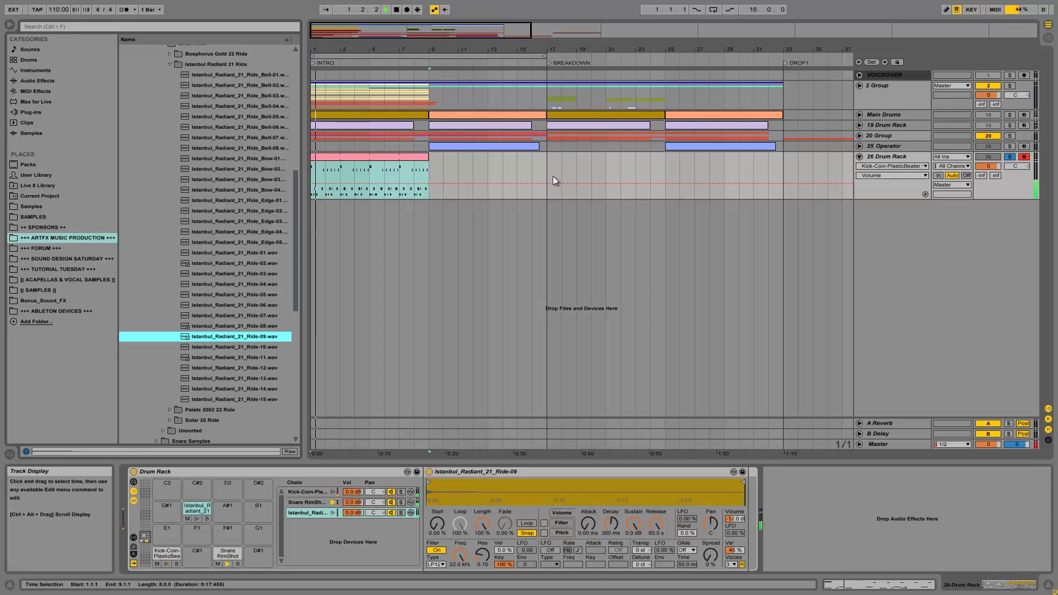
# - Lower the Istanbul ride's chain volume to -6.8 dB and play the beat to check the level
pyautogui.moveTo(355, 515); pyautogui.dragTo(355, 514)
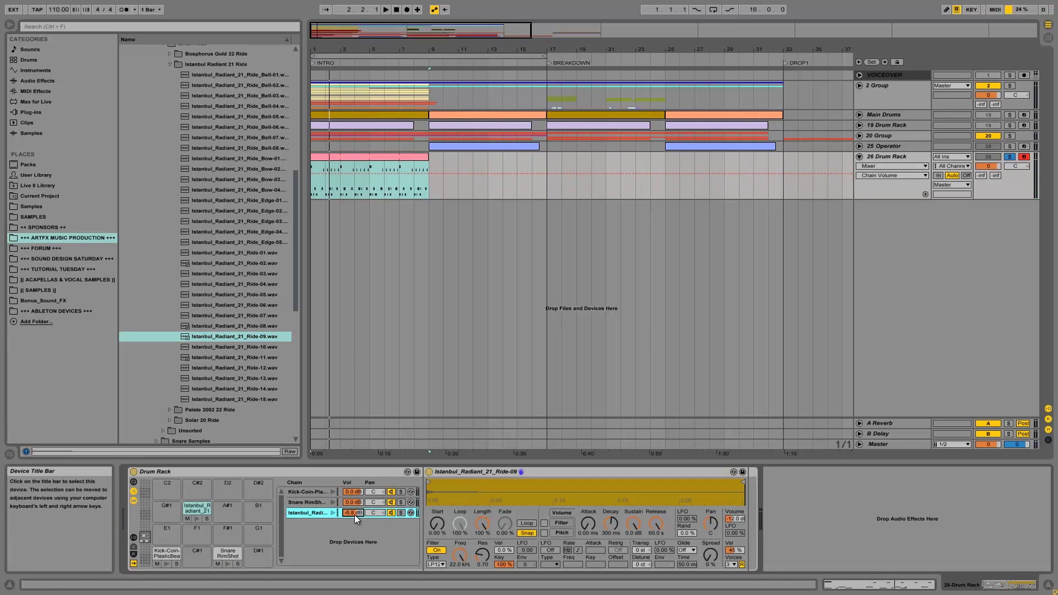
pyautogui.press('space')
pyautogui.press('space')
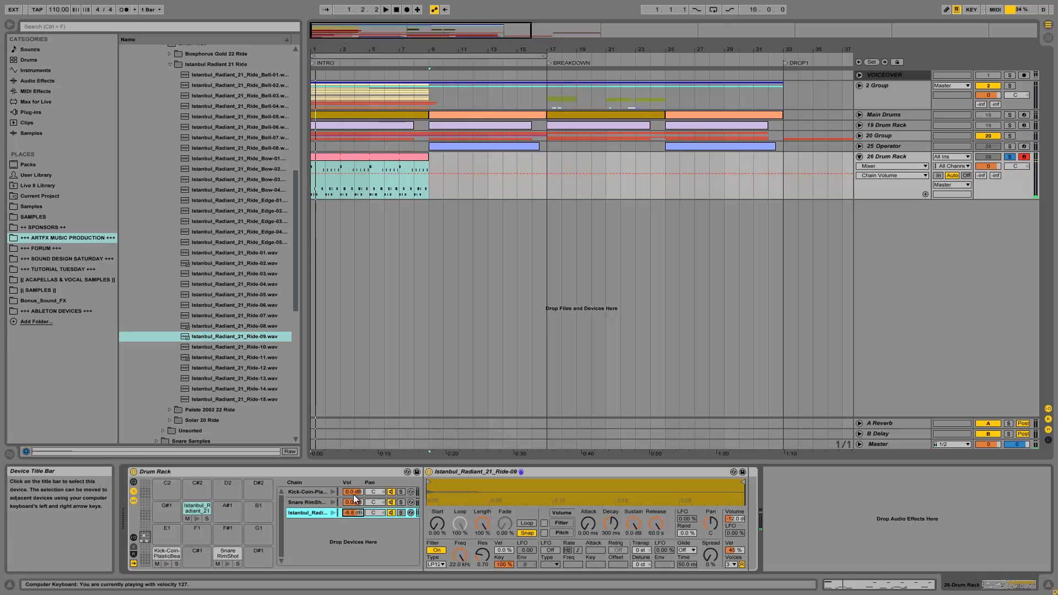
pyautogui.press('space')
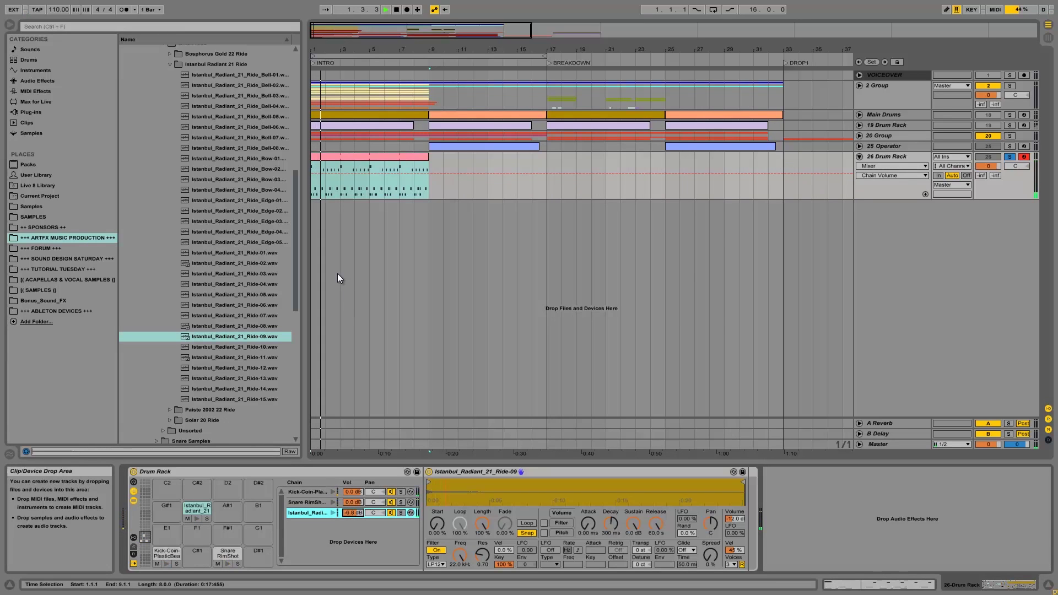
pyautogui.press('space')
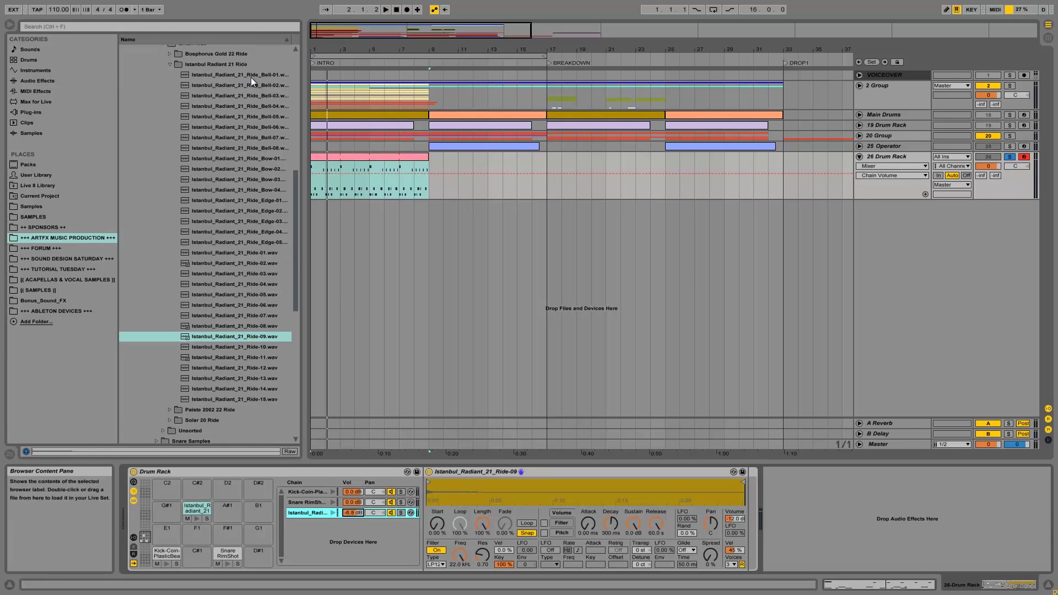
# - Audition the ride bell samples in the Istanbul Radiant 21 Ride folder
pyautogui.click(259, 78)
pyautogui.click(264, 84)
pyautogui.click(255, 107)
pyautogui.click(257, 117)
pyautogui.click(260, 127)
pyautogui.click(264, 147)
pyautogui.click(266, 84)
pyautogui.click(266, 95)
# - Audition the bell samples in the Bosphorus Gold 22 Ride folder and collapse it
pyautogui.click(169, 54)
pyautogui.click(264, 75)
pyautogui.click(255, 106)
pyautogui.click(263, 64)
pyautogui.click(169, 54)
# - Audition the bells in Paiste 2002 22 Ride and load Paiste_2002_22_Ride_Bell-02.wav onto the G#1 pad
pyautogui.click(169, 75)
pyautogui.click(252, 127)
pyautogui.click(250, 106)
pyautogui.click(247, 96)
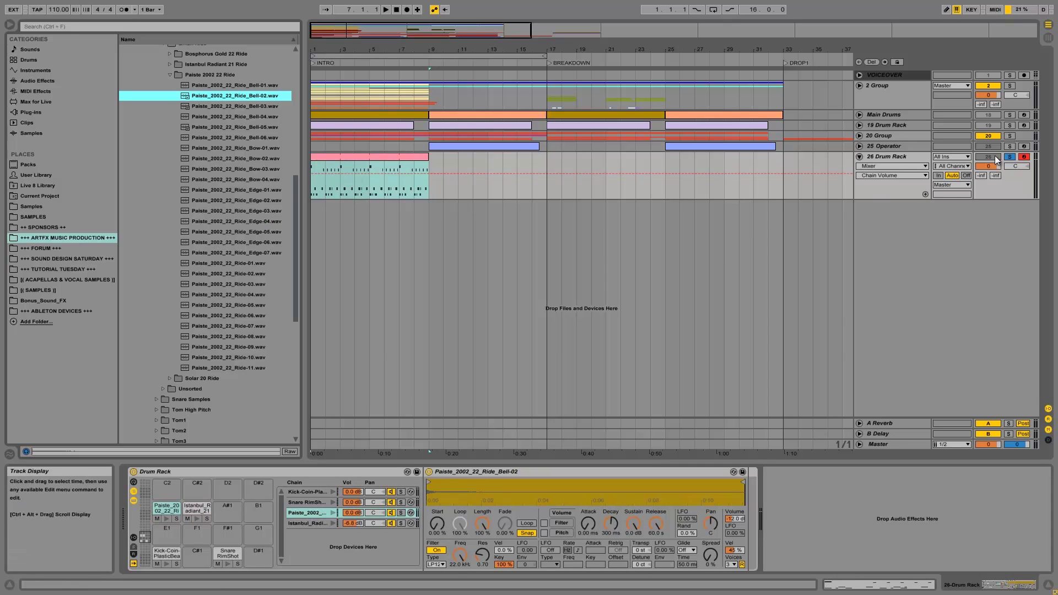
# - Lower the Paiste bell's chain volume to -5.0 dB and set its release to 537 ms while playing the beat
pyautogui.press('space')
pyautogui.moveTo(359, 514); pyautogui.dragTo(359, 524)
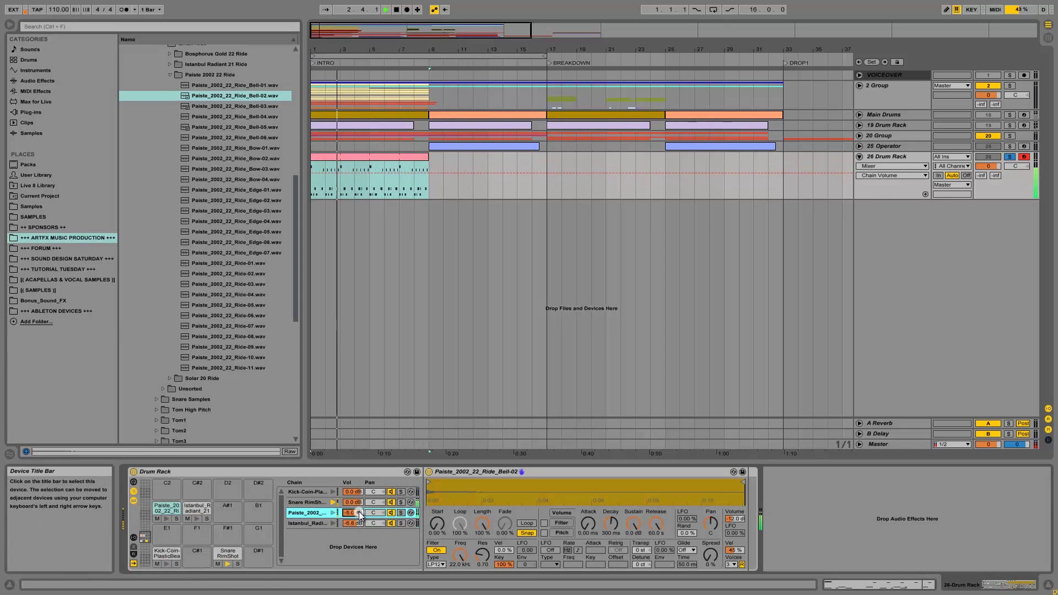
pyautogui.press('space')
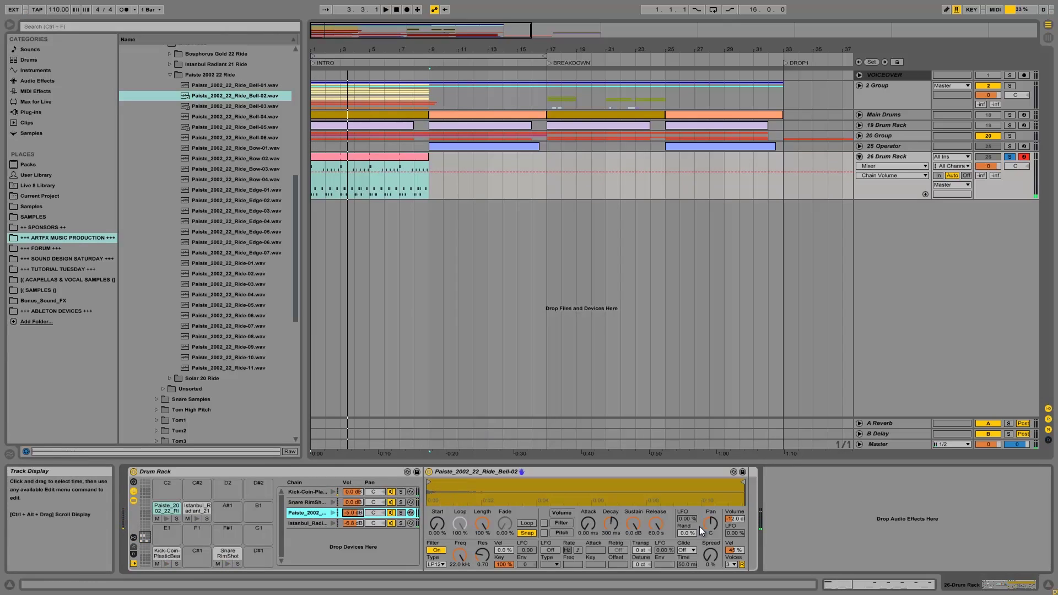
pyautogui.click(654, 527)
pyautogui.moveTo(652, 524); pyautogui.dragTo(651, 526)
pyautogui.press('space')
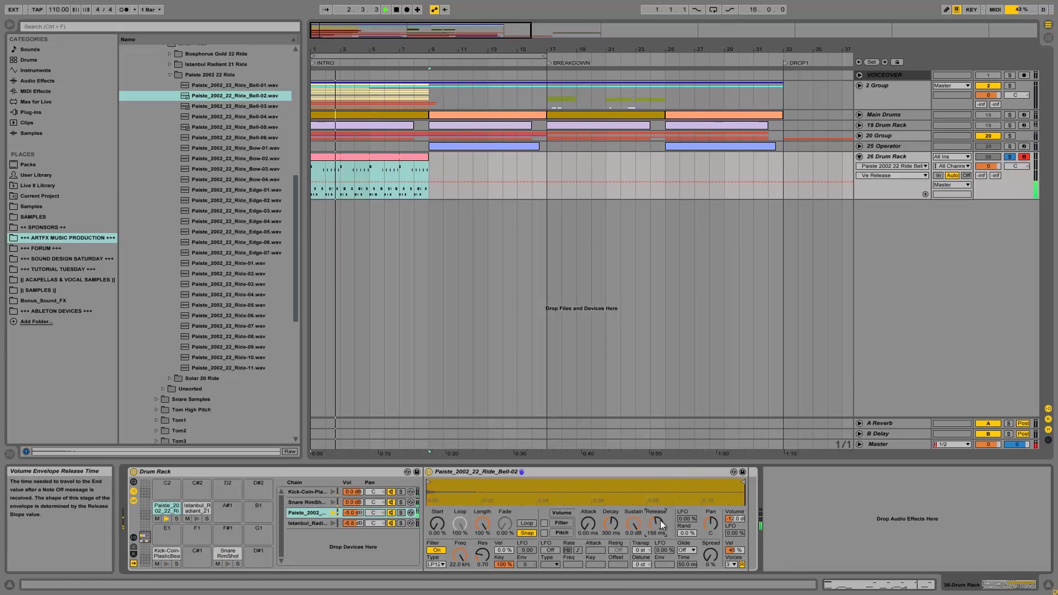
pyautogui.moveTo(660, 522); pyautogui.dragTo(660, 522)
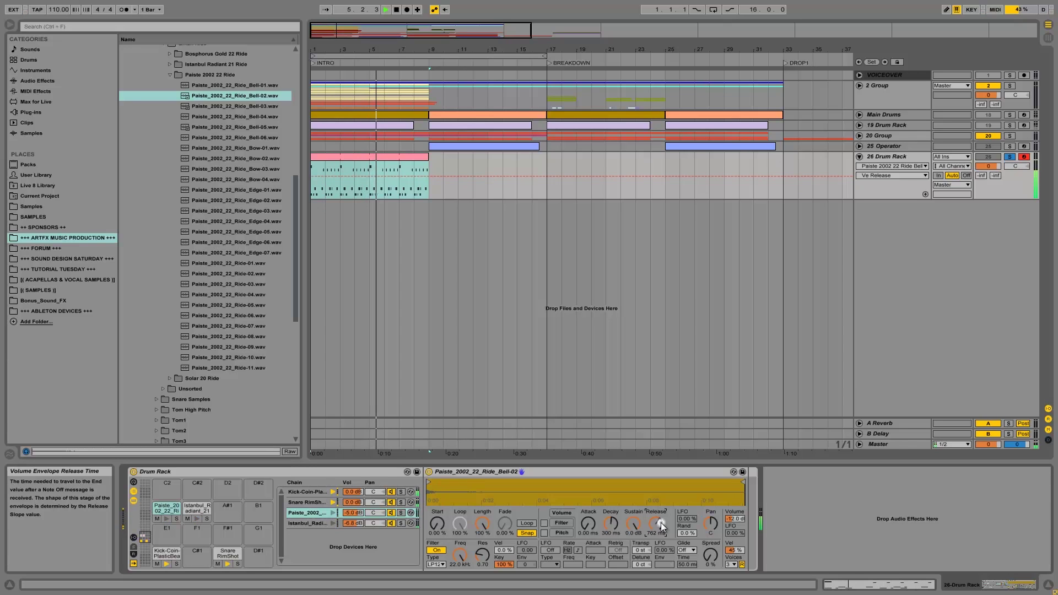
pyautogui.moveTo(660, 522); pyautogui.dragTo(661, 522)
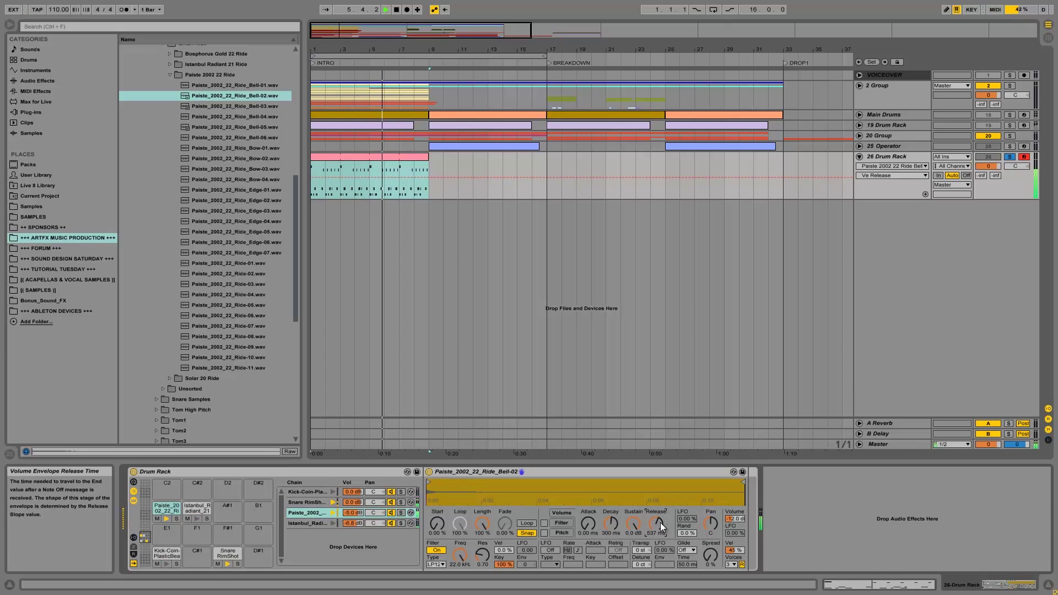
# - Select all the Paiste ride bell notes in the drum clip and lengthen them by one 1/32 step
pyautogui.doubleClick(385, 157)
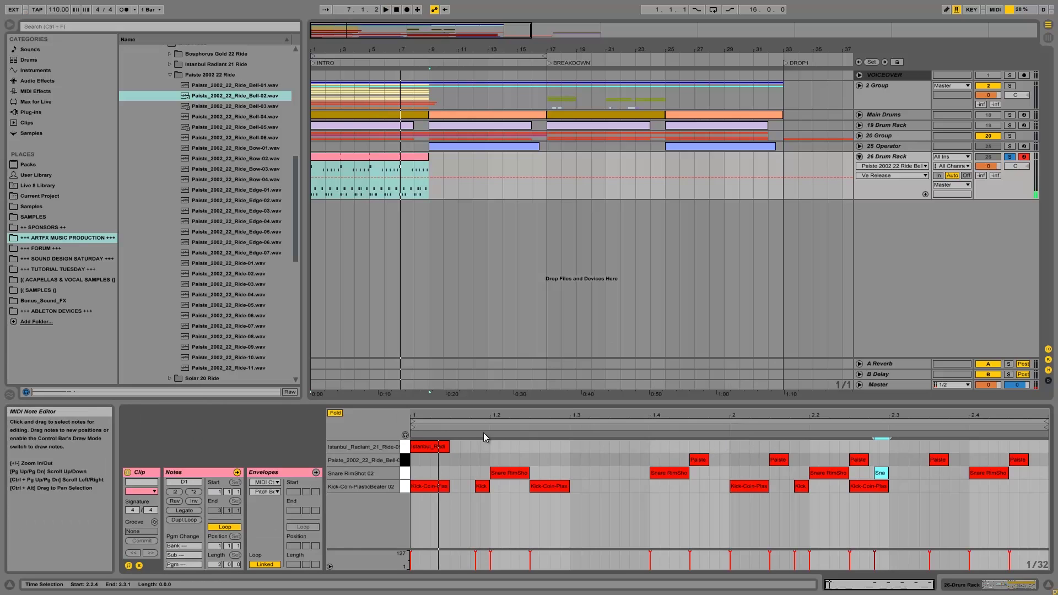
pyautogui.click(405, 459)
pyautogui.press('space')
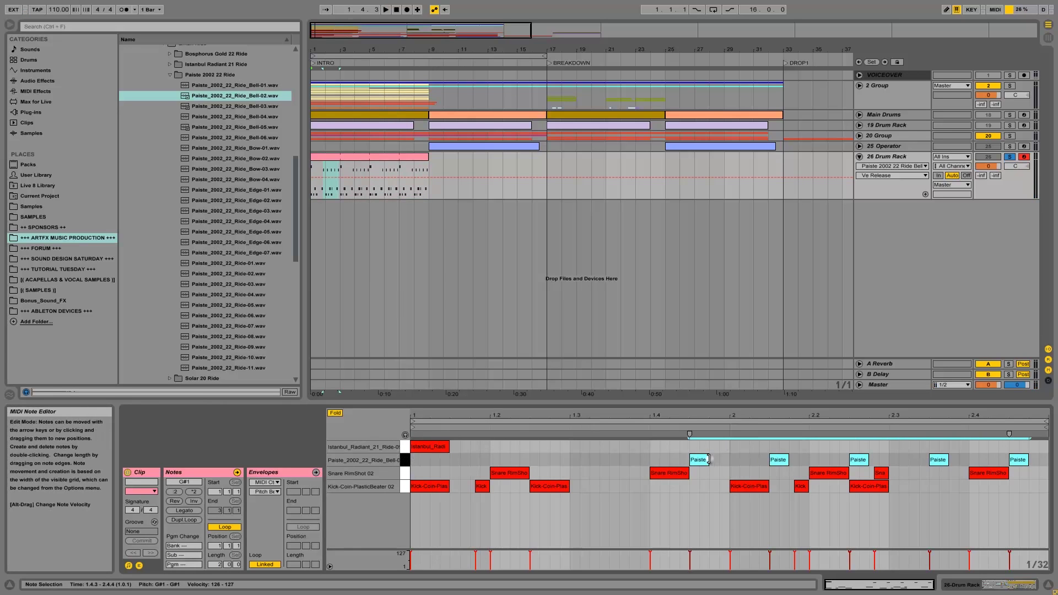
pyautogui.moveTo(708, 460); pyautogui.dragTo(719, 459)
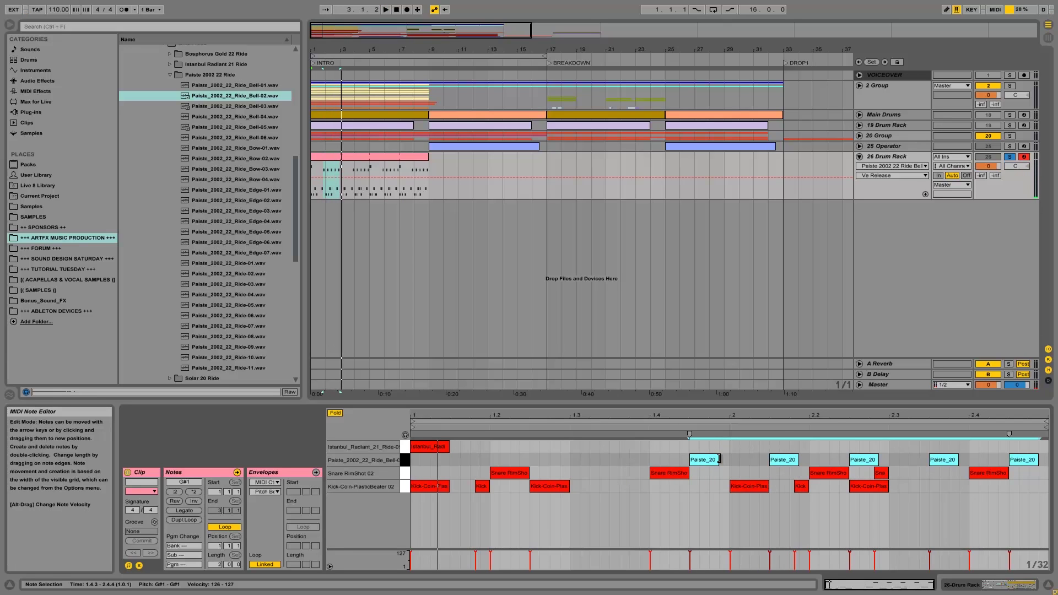
# - Replace the G#1 pad's sample with Paiste_2002_22_Ride_Bell-03.wav and set its chain volume to -8.7 dB during playback
pyautogui.click(979, 583)
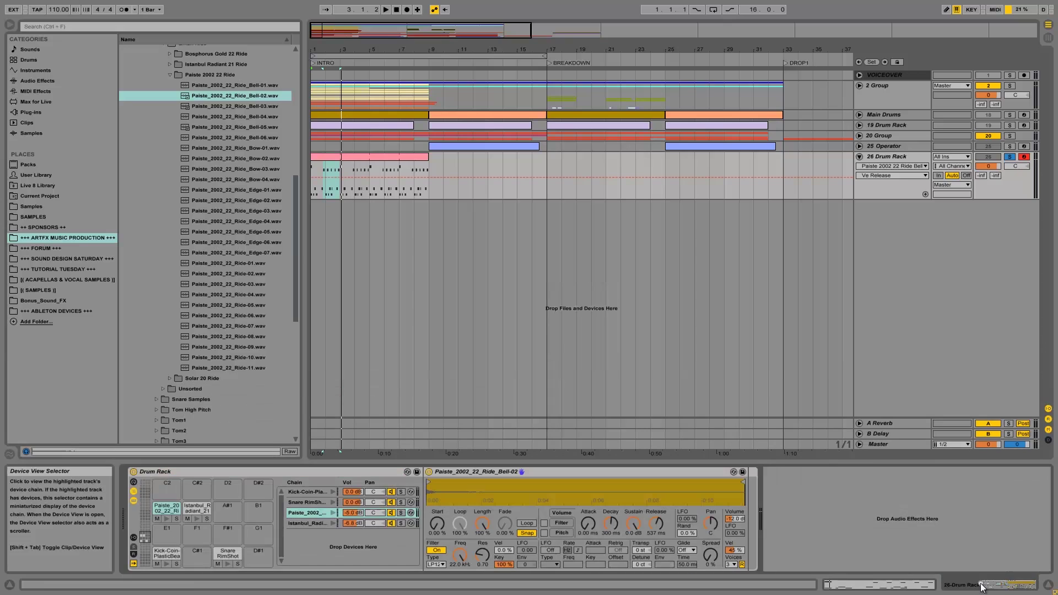
pyautogui.click(248, 104)
pyautogui.moveTo(253, 104); pyautogui.dragTo(538, 495)
pyautogui.press('space')
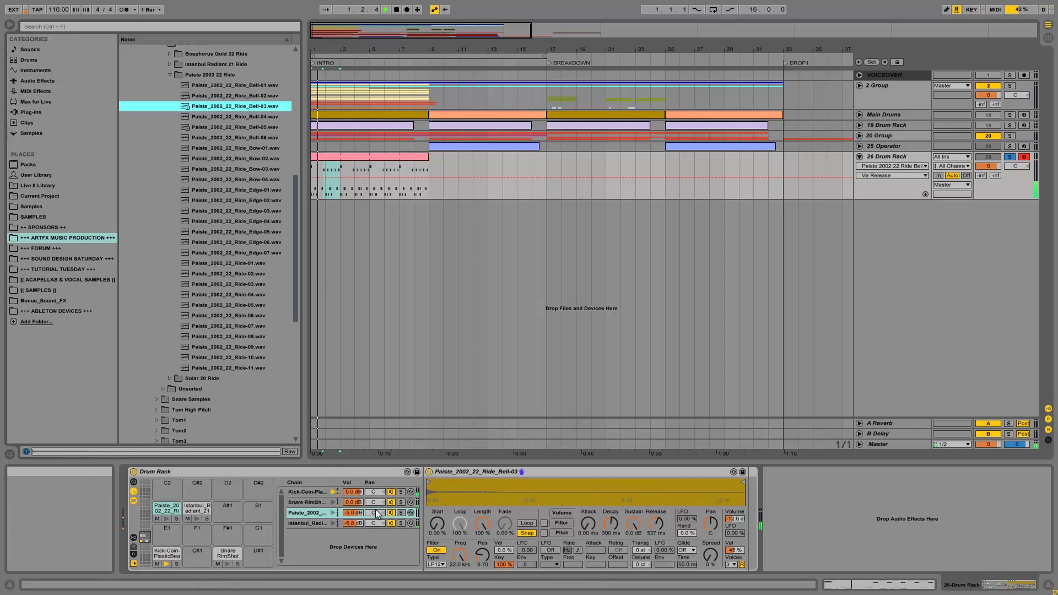
pyautogui.moveTo(352, 510); pyautogui.dragTo(352, 508)
pyautogui.press('space')
# - Audition Paiste bells 06 and 05, and switch from the Paiste folder to Solar 20 Ride
pyautogui.click(255, 138)
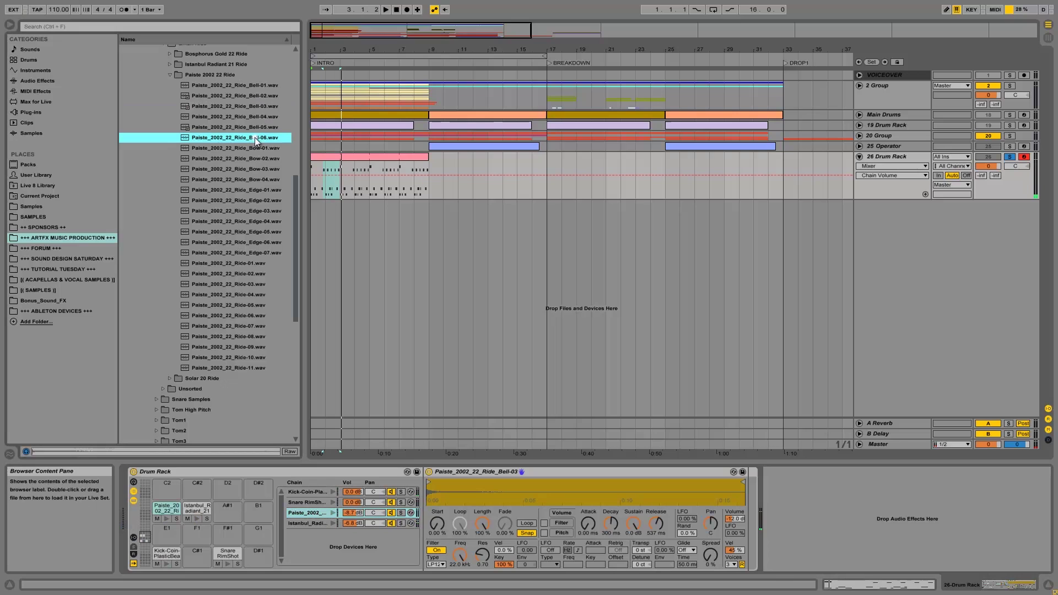
pyautogui.click(263, 128)
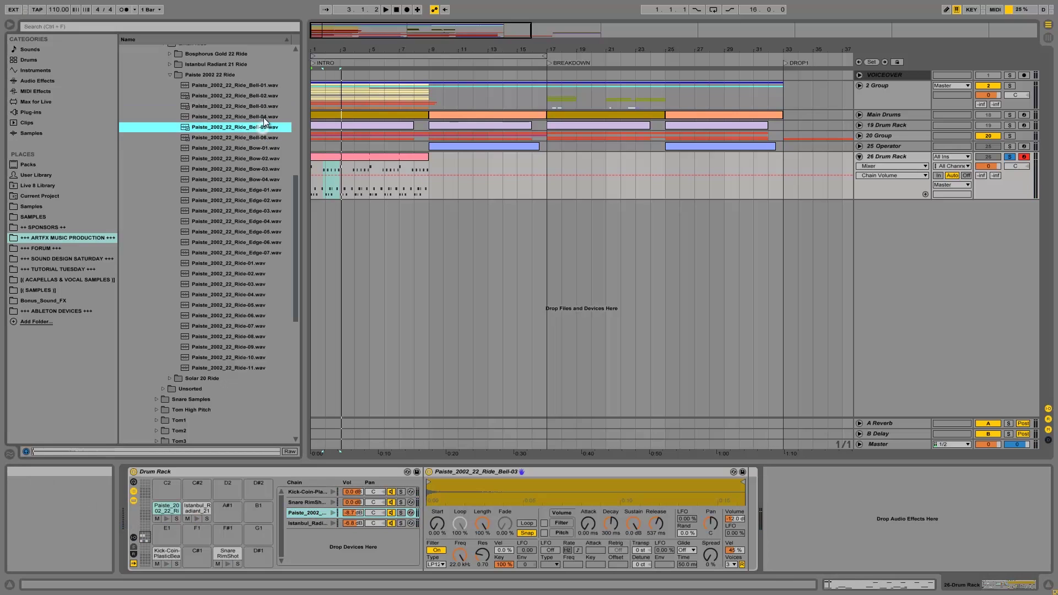
pyautogui.click(174, 75)
pyautogui.click(169, 74)
pyautogui.click(167, 86)
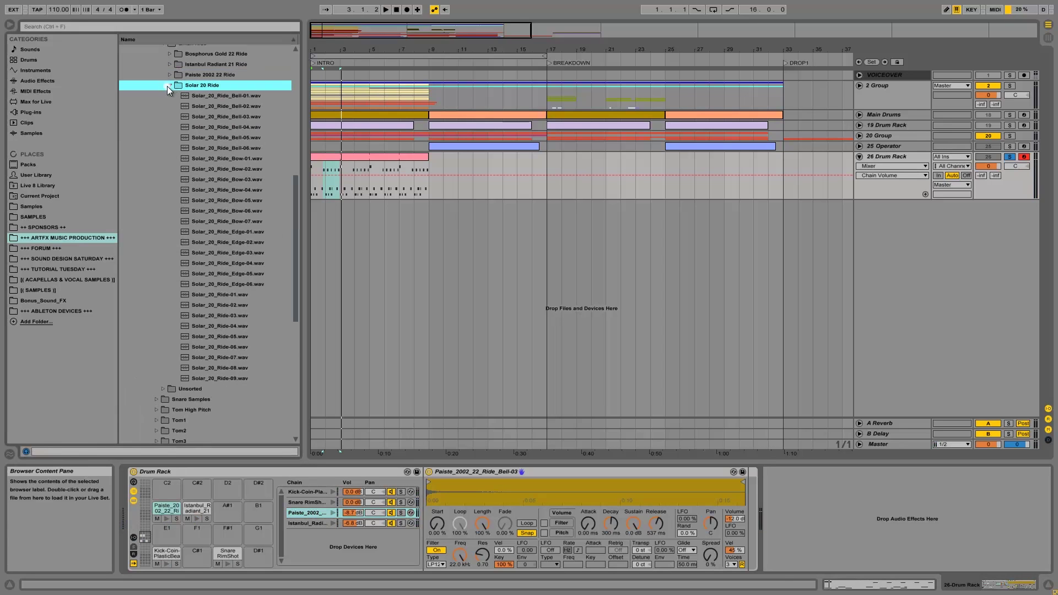
# - Audition the Solar 20 Ride bells, replace the G#1 pad's sample with Solar_20_Ride_Bell-03.wav and play the beat
pyautogui.click(216, 100)
pyautogui.click(273, 138)
pyautogui.click(248, 120)
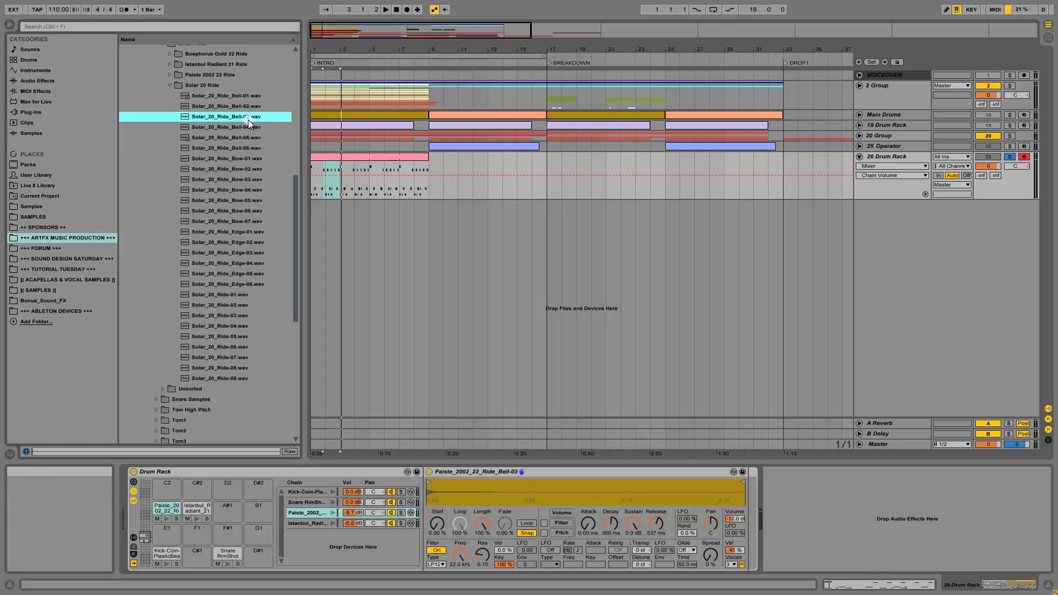
pyautogui.moveTo(241, 121); pyautogui.dragTo(490, 491)
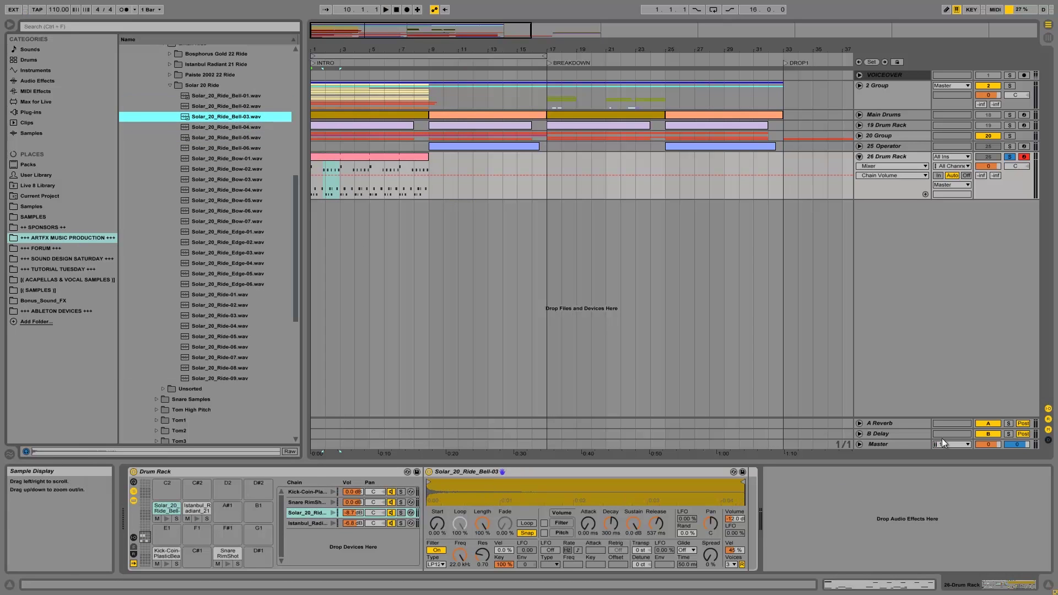
pyautogui.press('space')
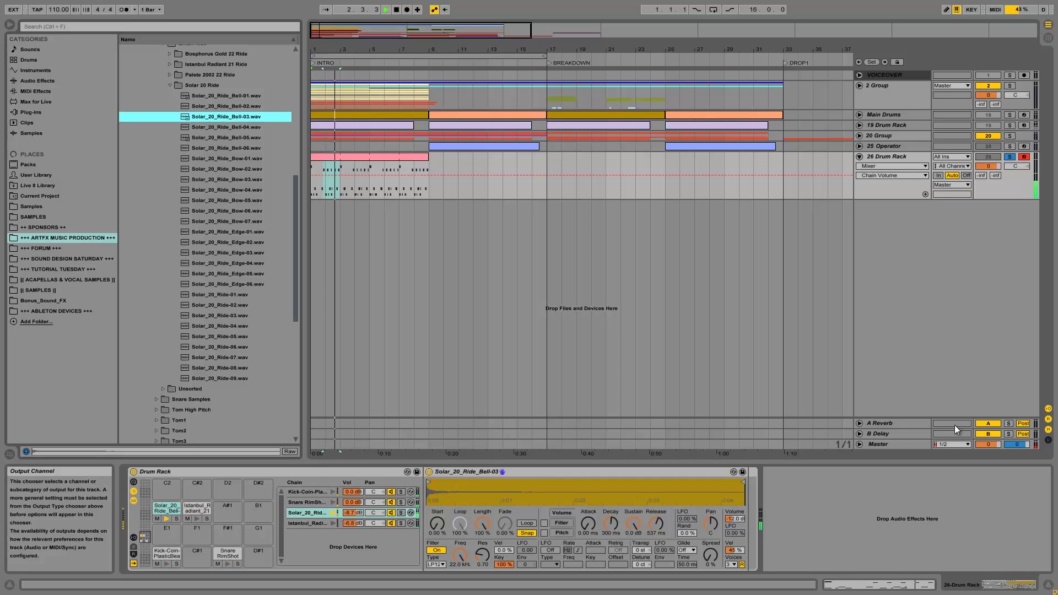
# - Audition the Istanbul Radiant 21 Ride bells, replace the G#1 pad's sample with Istanbul_Radiant_21_Ride_Bell-01.wav and raise its Simpler volume during playback
pyautogui.click(170, 64)
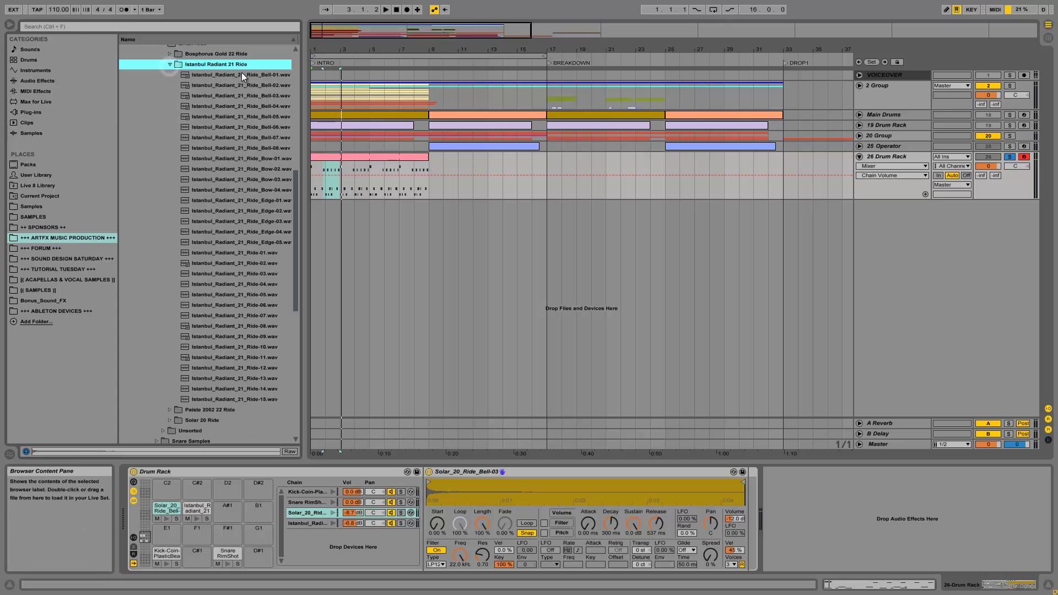
pyautogui.click(258, 76)
pyautogui.click(276, 85)
pyautogui.click(264, 76)
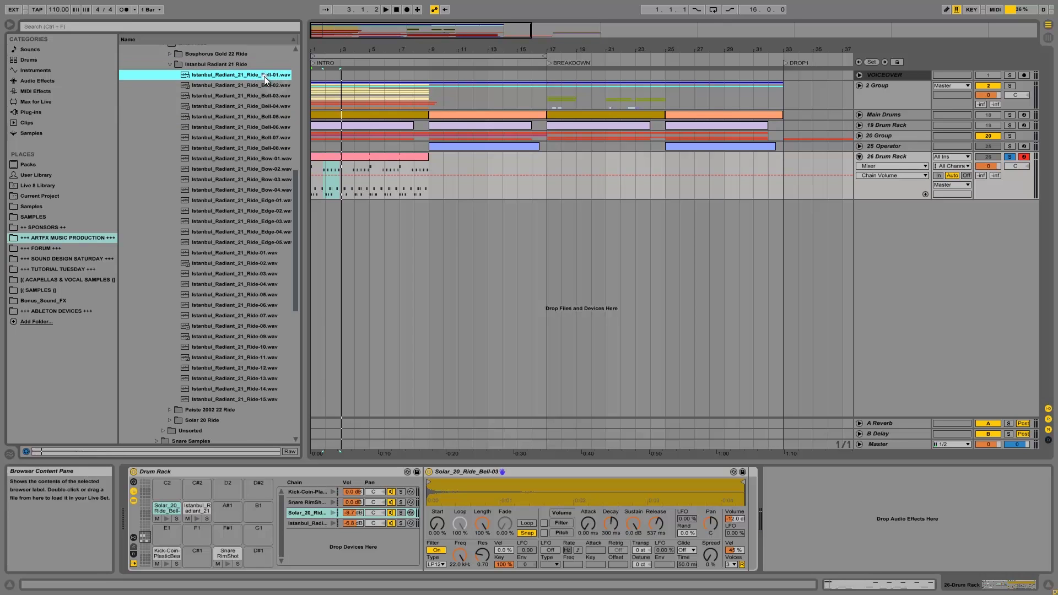
pyautogui.moveTo(255, 75); pyautogui.dragTo(609, 503)
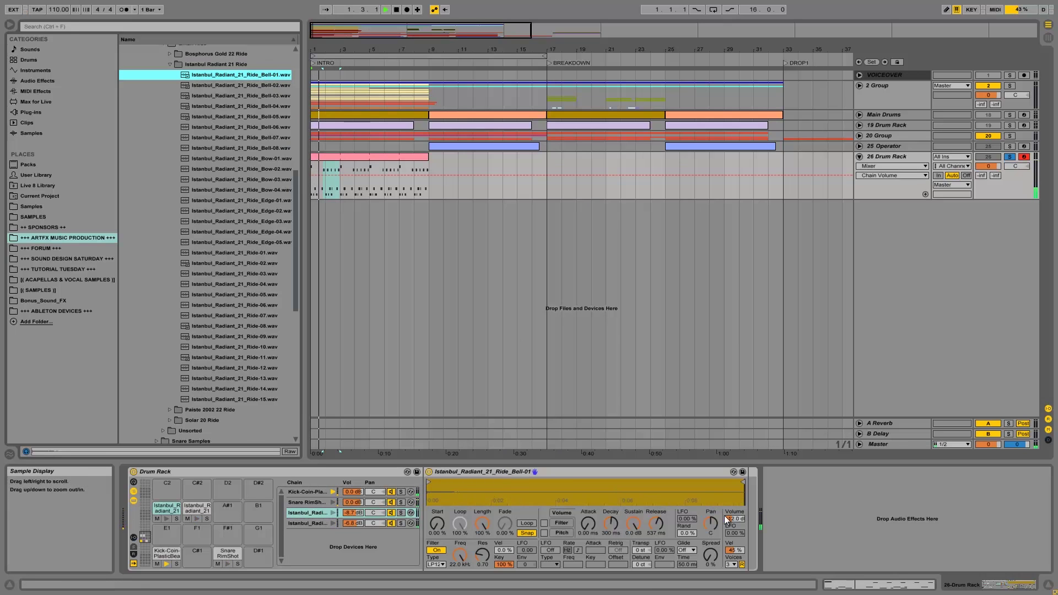
pyautogui.moveTo(732, 521); pyautogui.dragTo(732, 520)
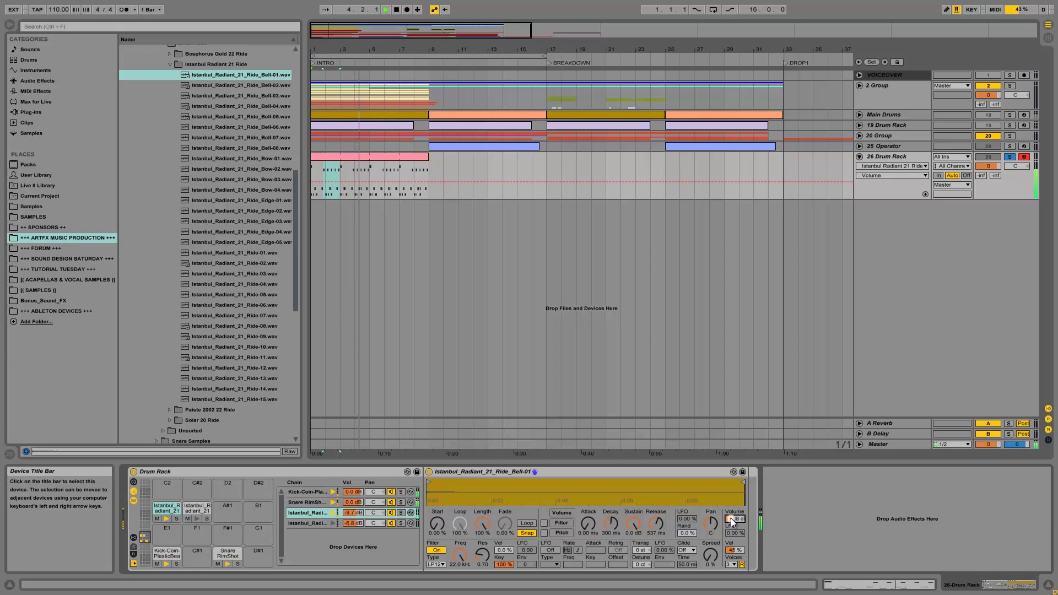
pyautogui.press('space')
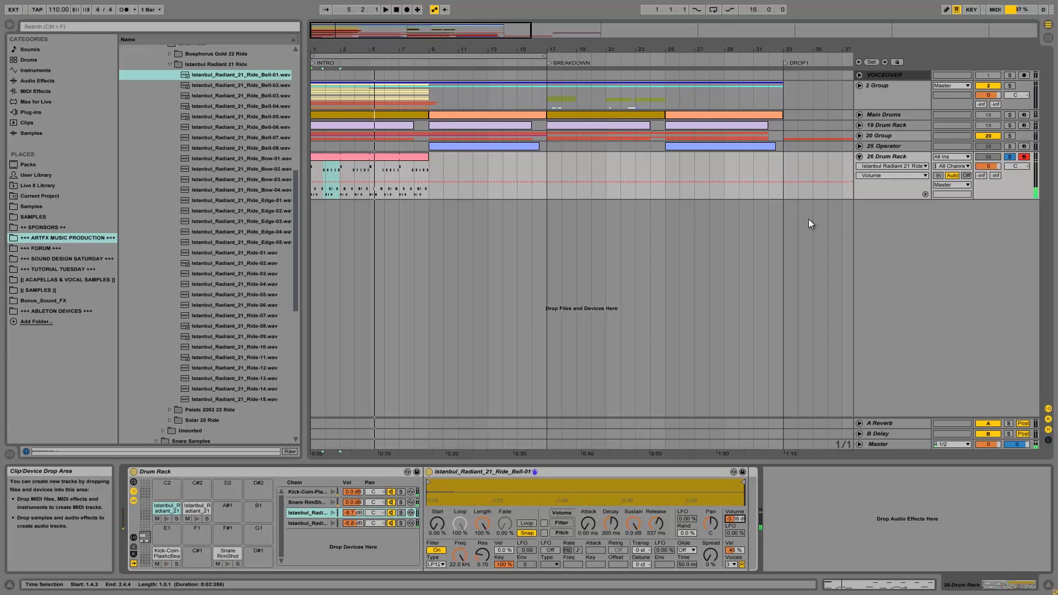
# - Shorten the release of the Istanbul_Radiant_21_Ride-09 chain to about 3.36 s while playing the beat
pyautogui.click(323, 524)
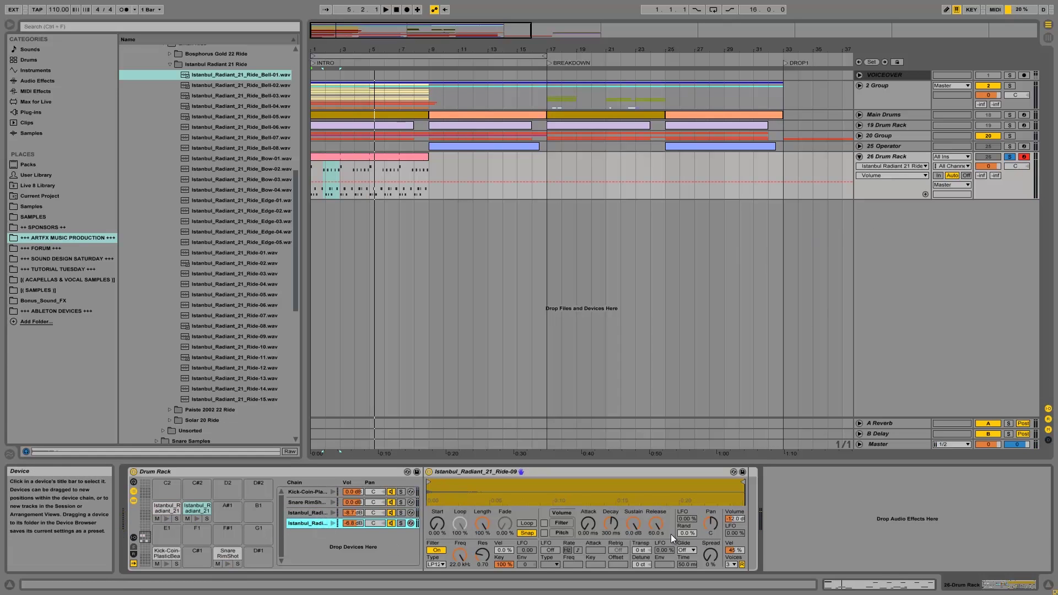
pyautogui.click(658, 528)
pyautogui.scroll(-8, 658, 528)
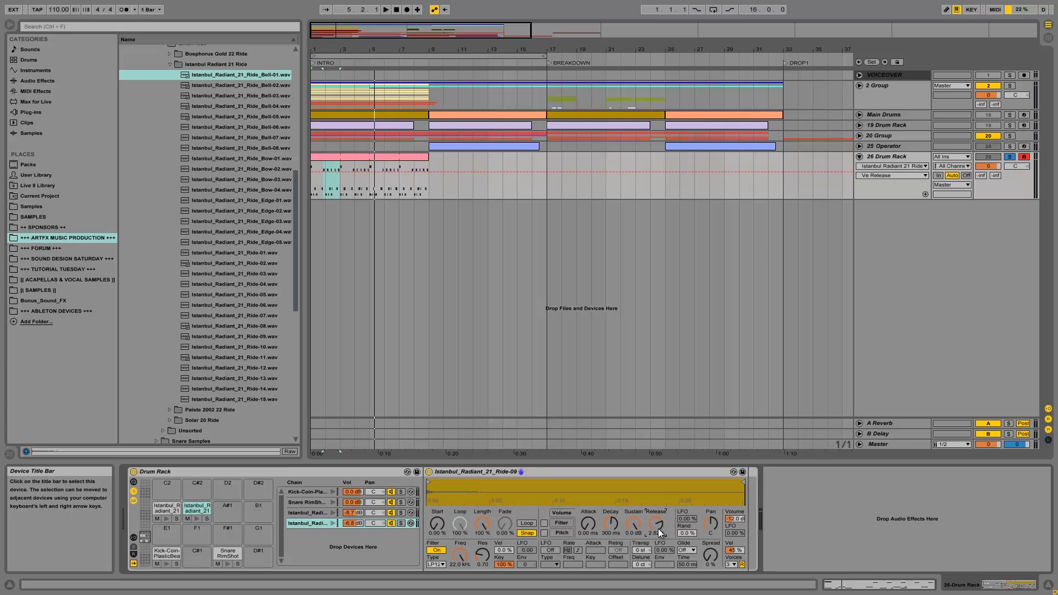
pyautogui.press('space')
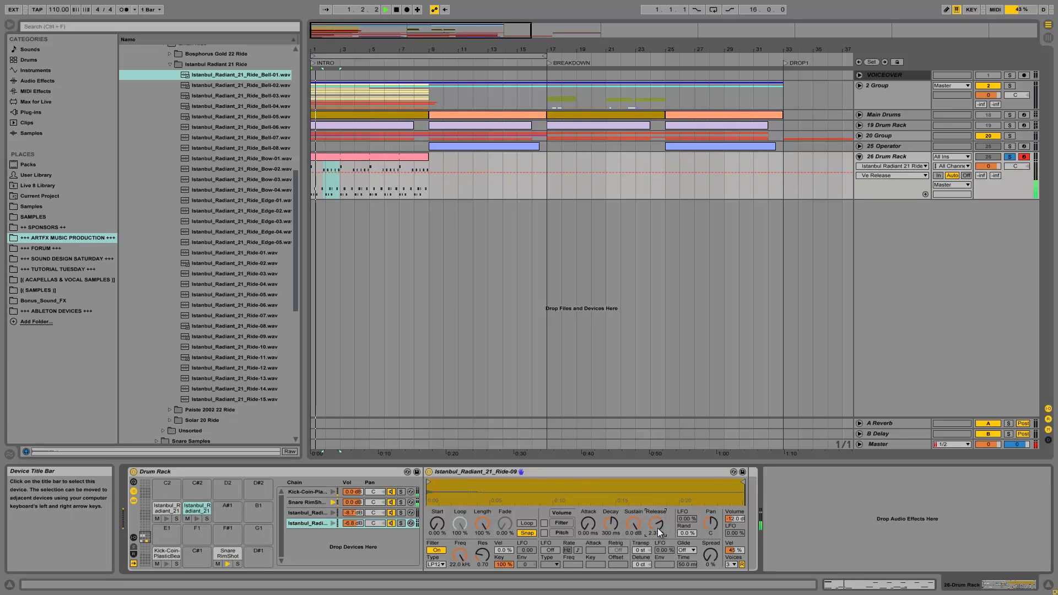
pyautogui.scroll(3, 658, 528)
pyautogui.press('space')
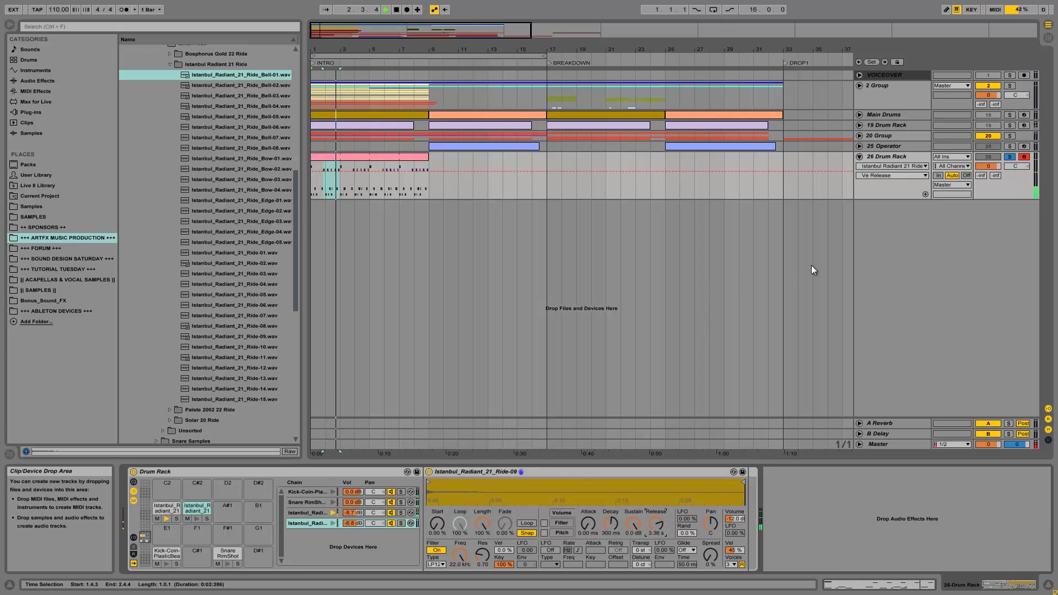
# - Unsolo the 26 Drum Rack track and play the beat together with the rest of the arrangement
pyautogui.click(1009, 157)
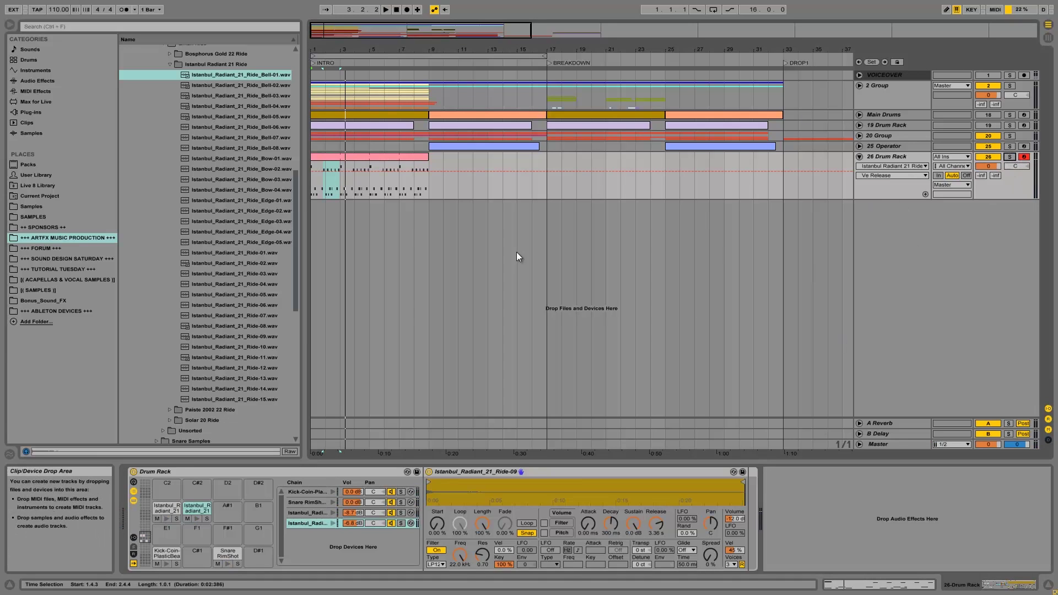
pyautogui.press('space')
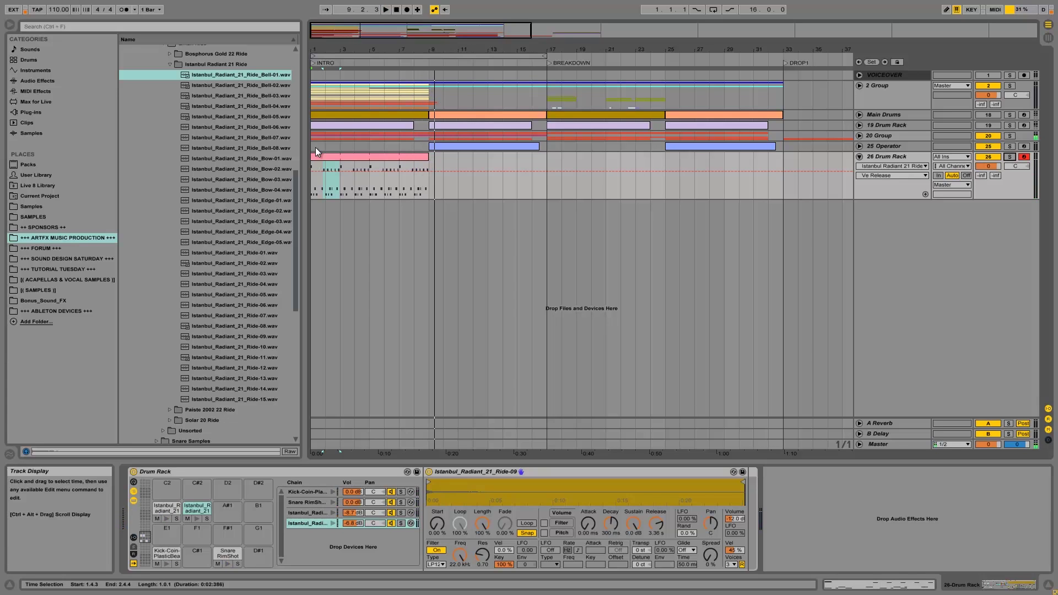
pyautogui.press('space')
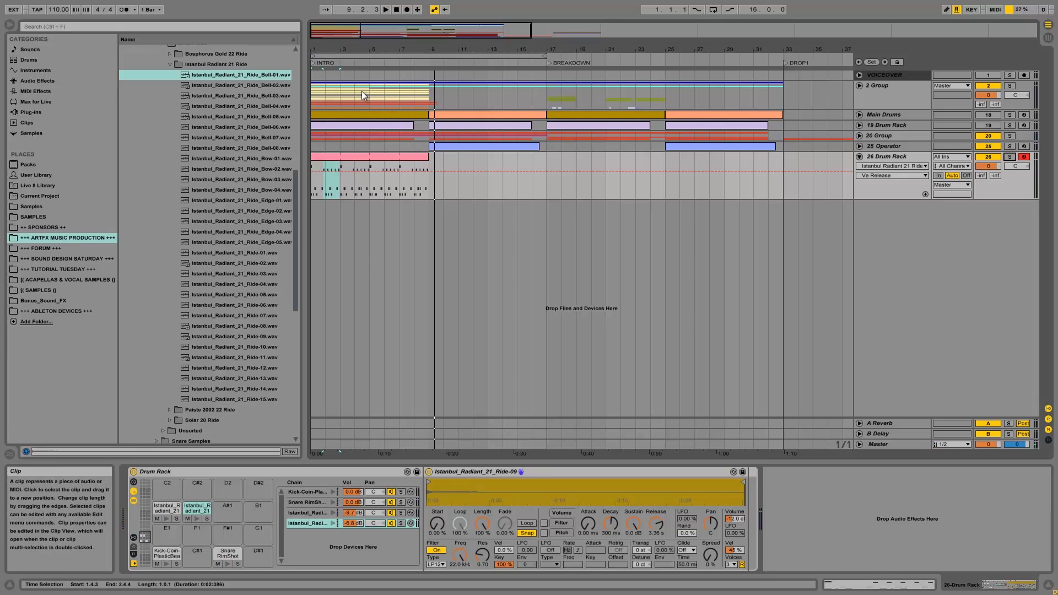
# - Open the 26 Drum Rack clip's notes, play them, and delete the ride bell note at 2.1.3
pyautogui.click(366, 158)
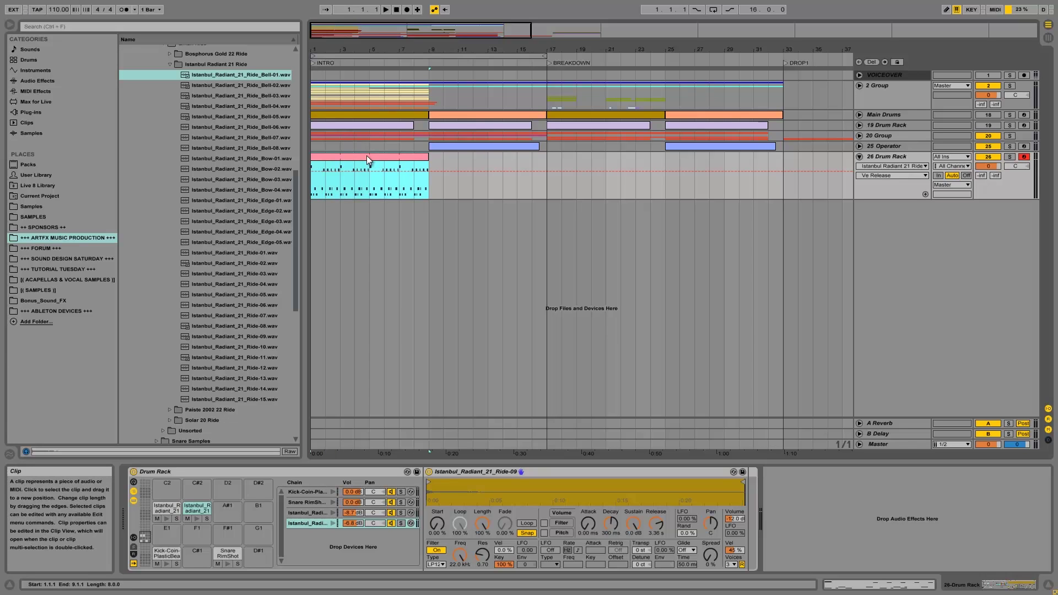
pyautogui.doubleClick(366, 157)
pyautogui.press('space')
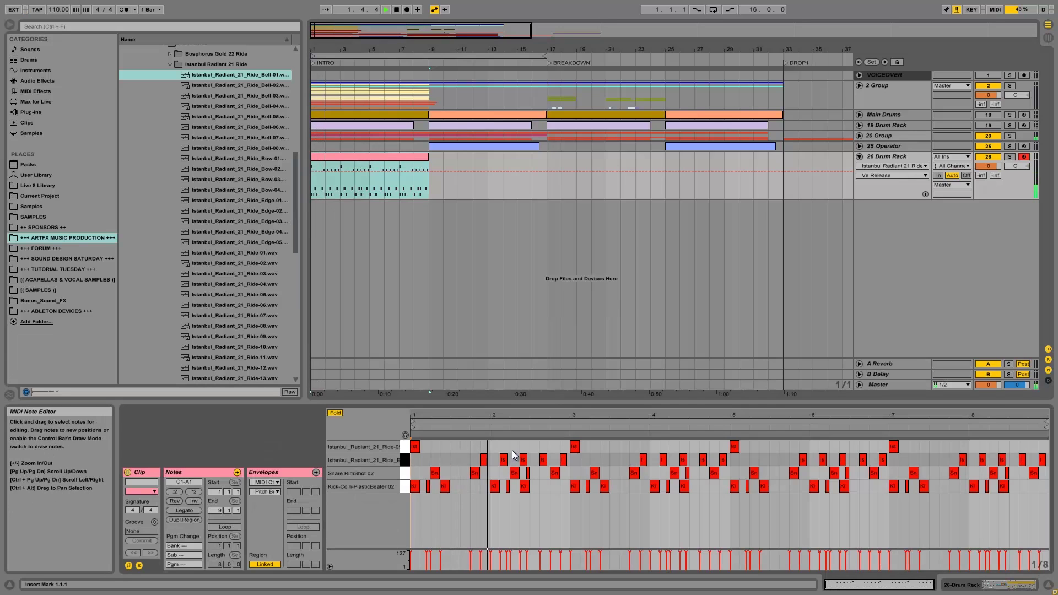
pyautogui.press('space')
pyautogui.moveTo(518, 445); pyautogui.dragTo(530, 452)
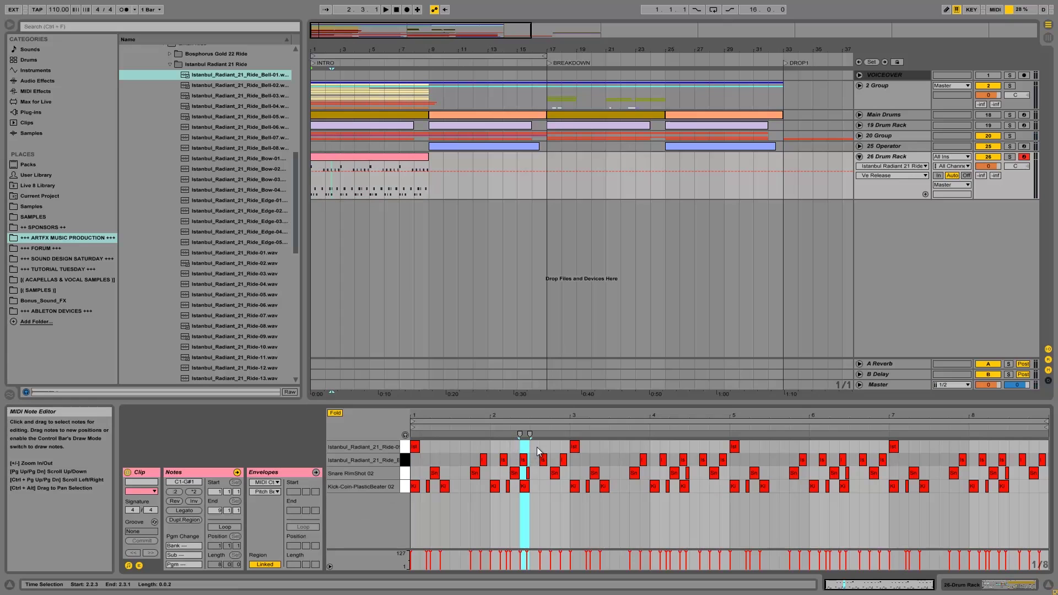
pyautogui.press('space')
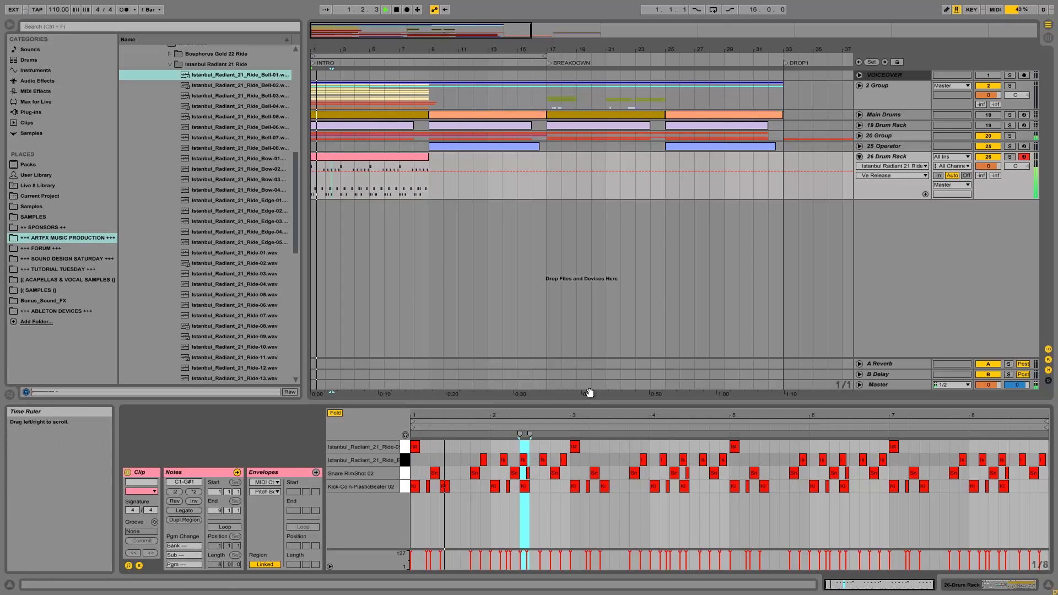
pyautogui.press('space')
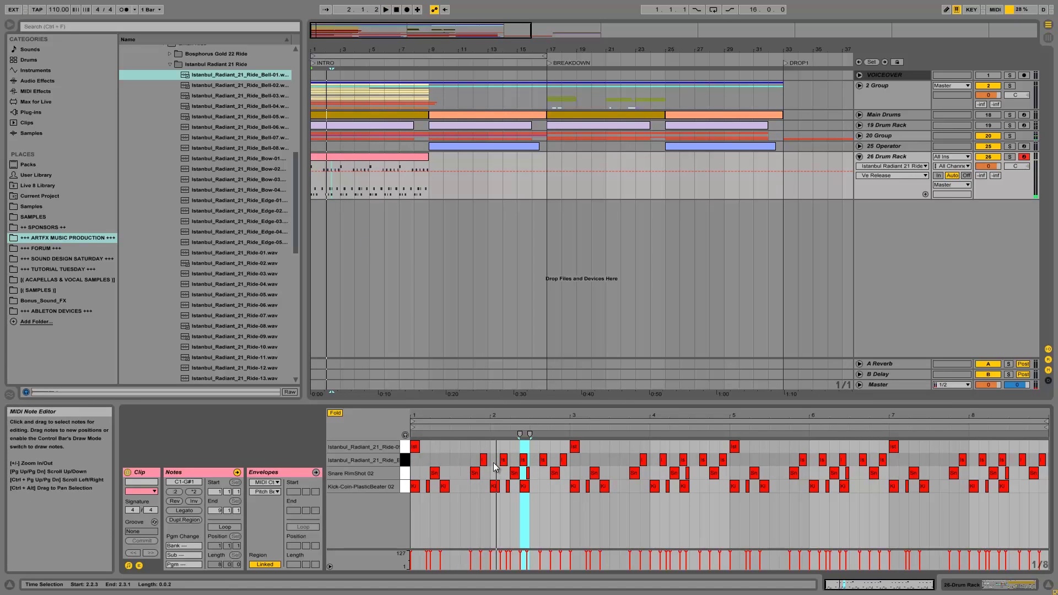
pyautogui.moveTo(497, 442); pyautogui.dragTo(512, 466)
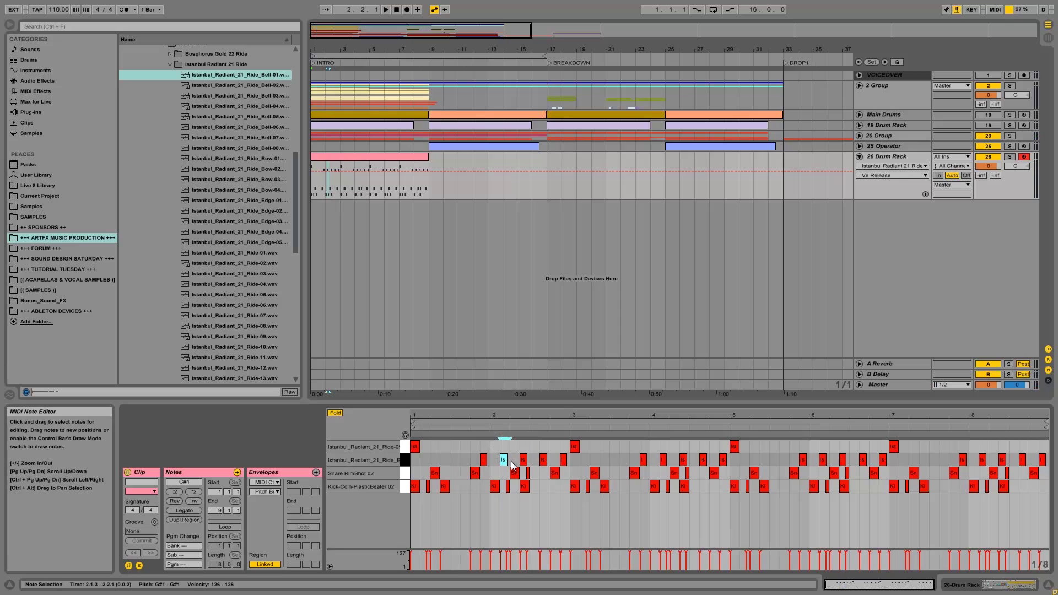
pyautogui.click(556, 448)
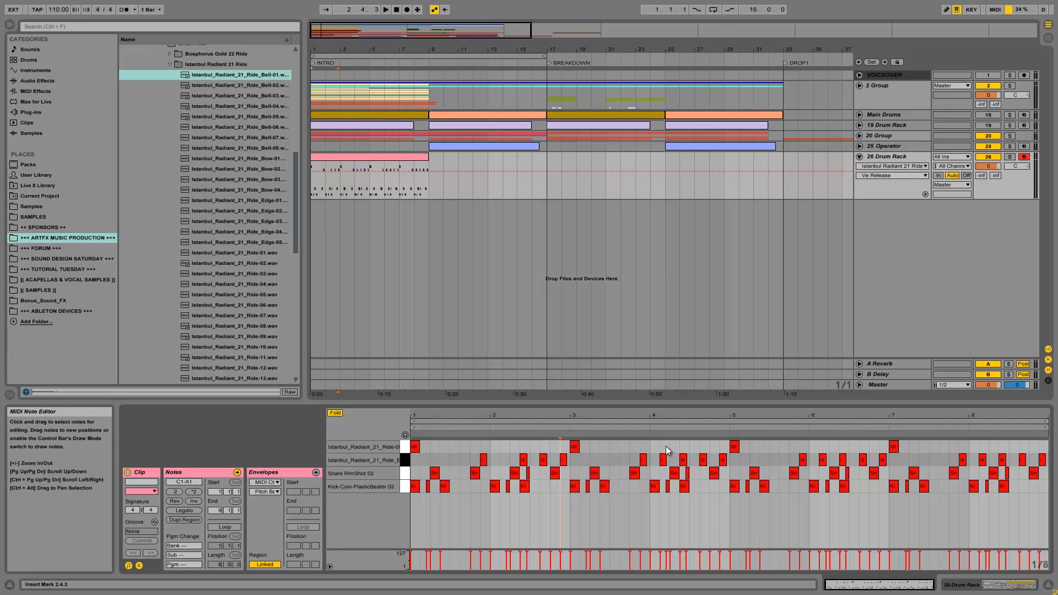
# - Delete the ride bell notes at 6.1.3, 6.2.3 and 2.2.3 while the arrangement plays
pyautogui.press('space')
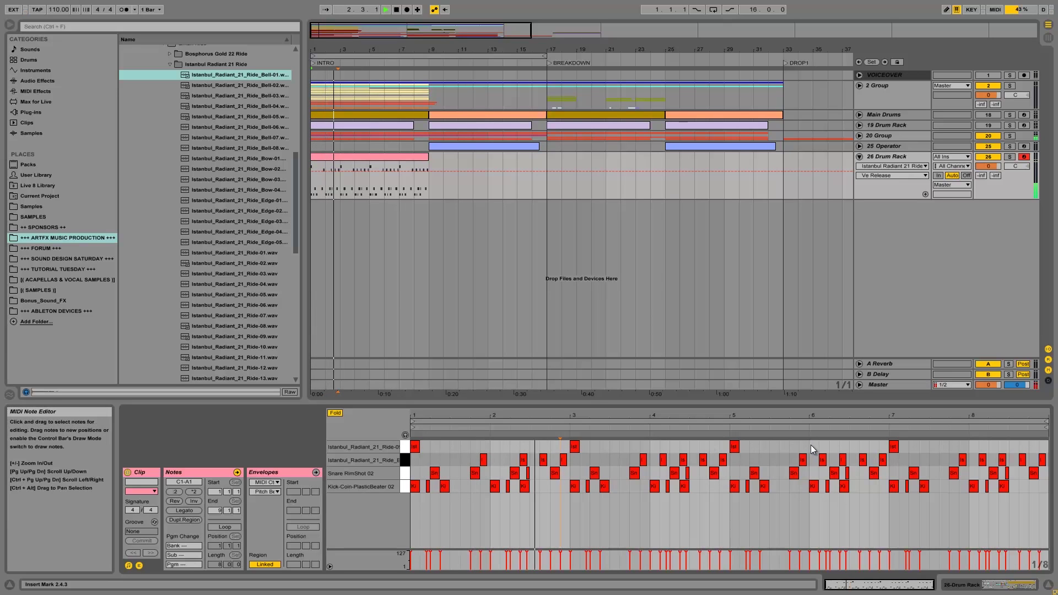
pyautogui.click(822, 460)
pyautogui.press('Delete')
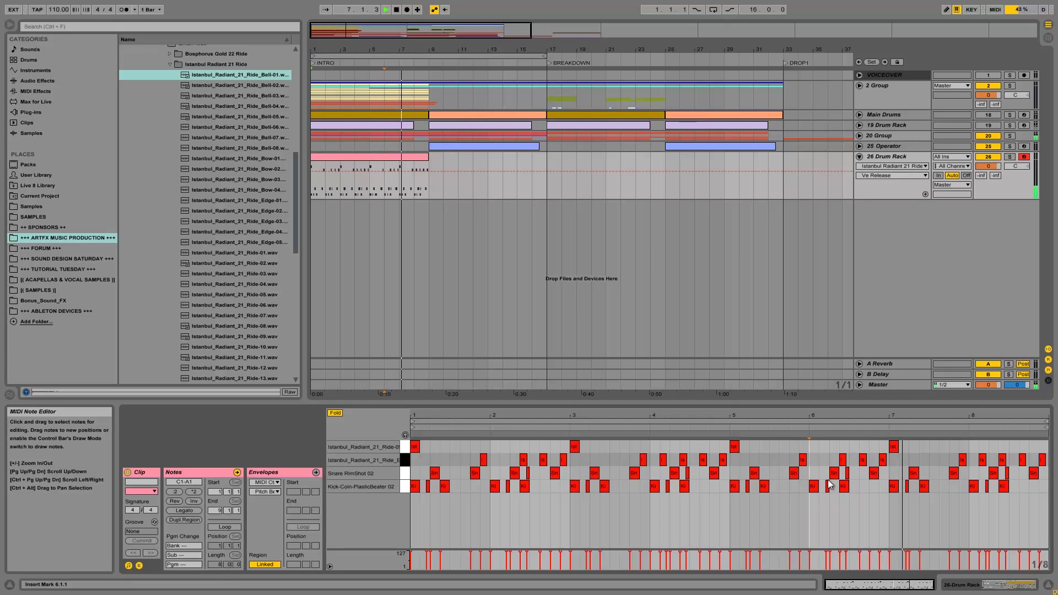
pyautogui.click(843, 461)
pyautogui.click(517, 447)
pyautogui.doubleClick(523, 458)
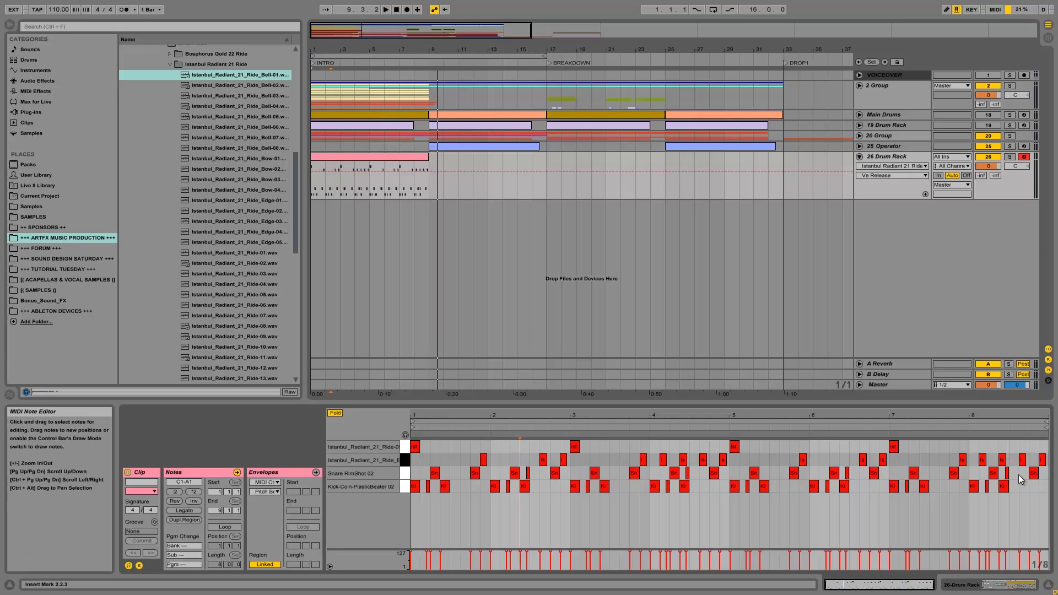
# - Move the snare note at 8.2.1 to 8.1.3 and check the last bars by playing from 7.1.1
pyautogui.click(398, 186)
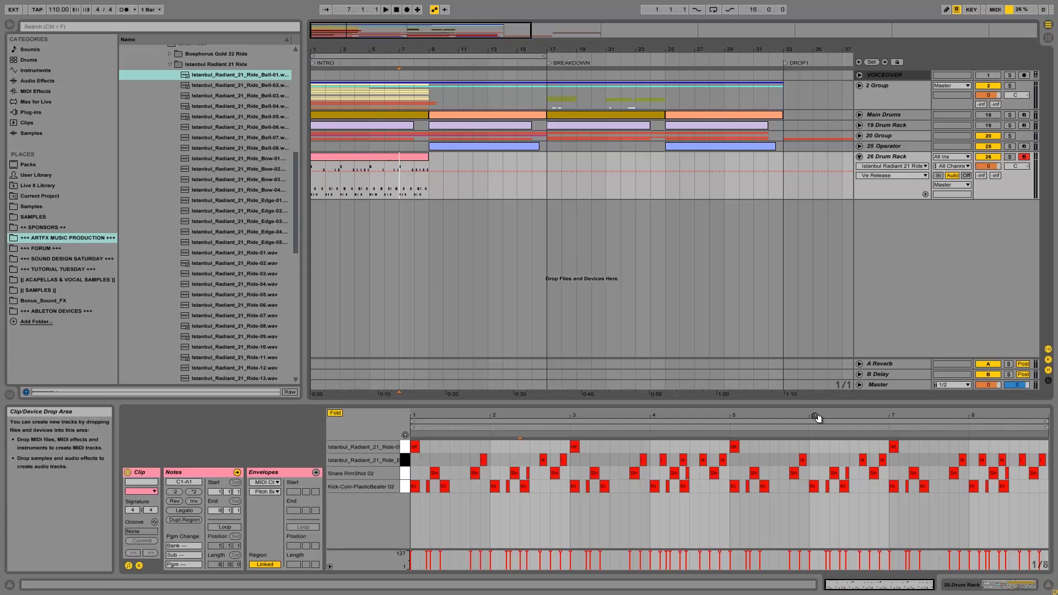
pyautogui.press('space')
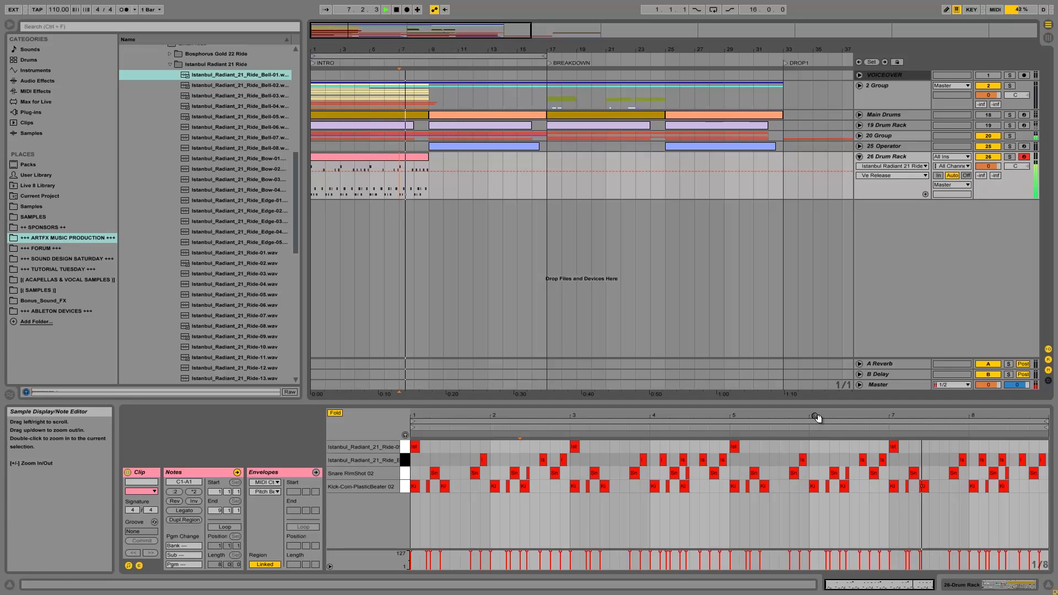
pyautogui.press('space')
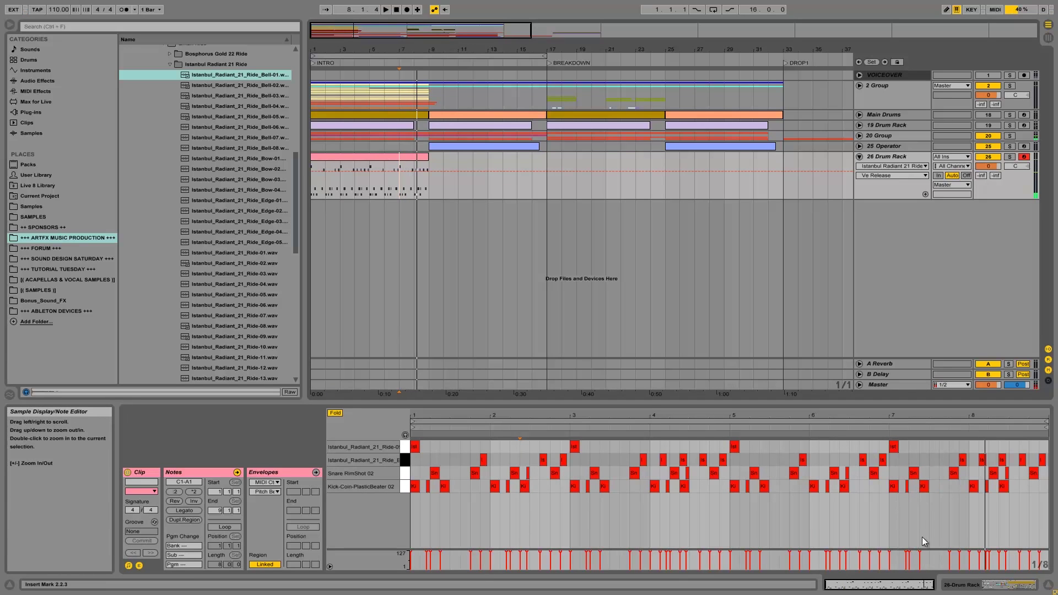
pyautogui.moveTo(993, 473); pyautogui.dragTo(984, 474)
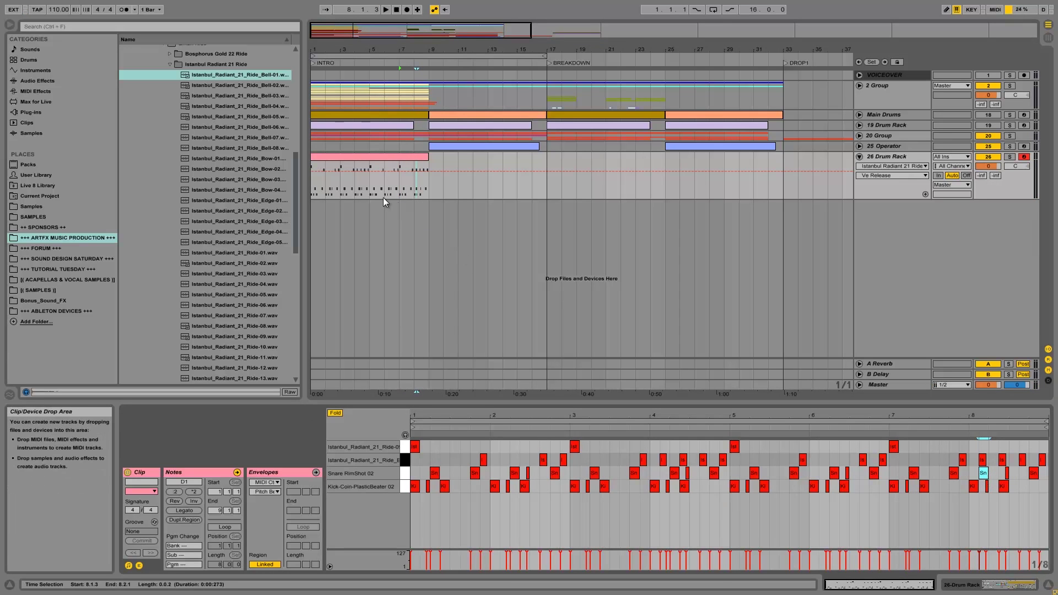
pyautogui.press('space')
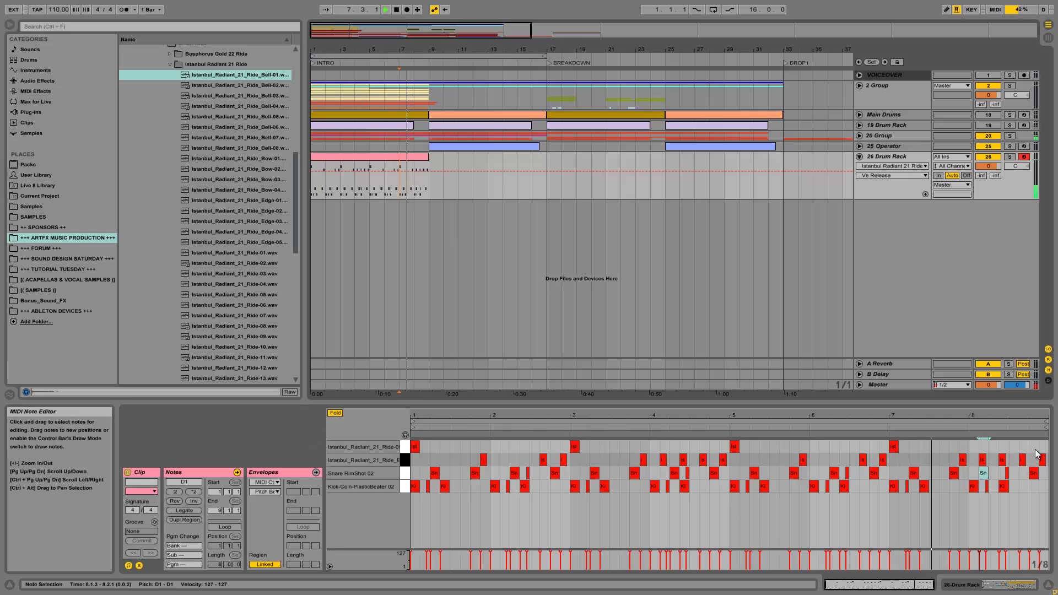
pyautogui.press('space')
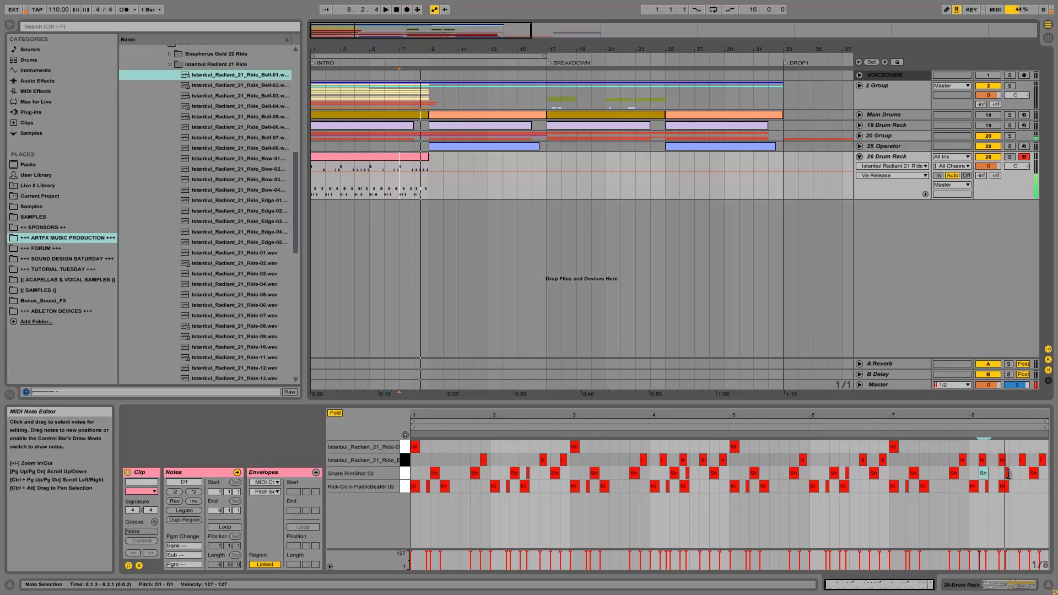
# - Duplicate the snare note at 8.1.3 to 8.3.1 and extend the copy's start back to 8.2.4
pyautogui.click(983, 475)
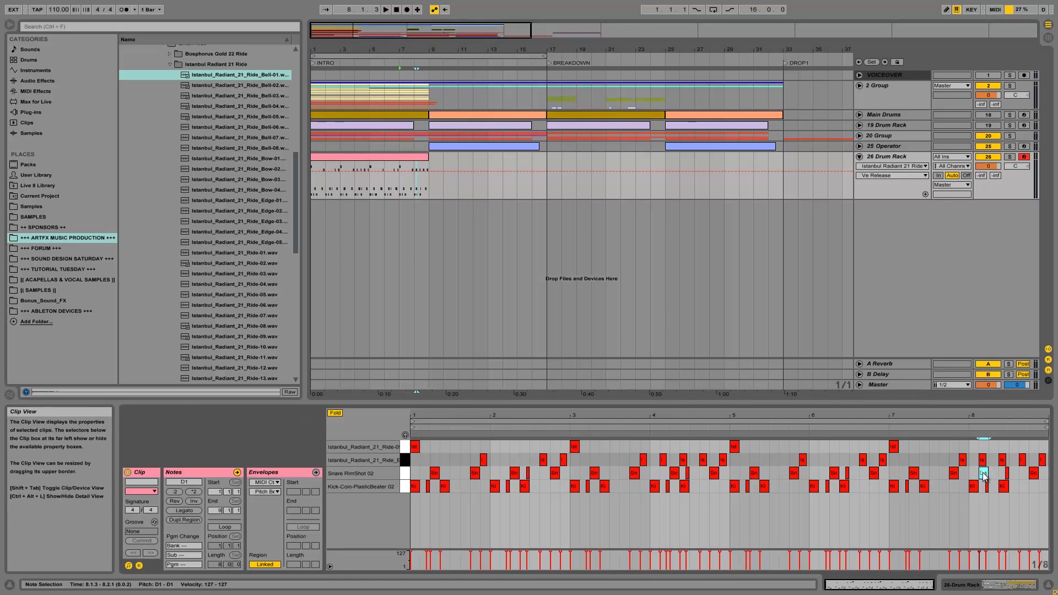
pyautogui.press('space')
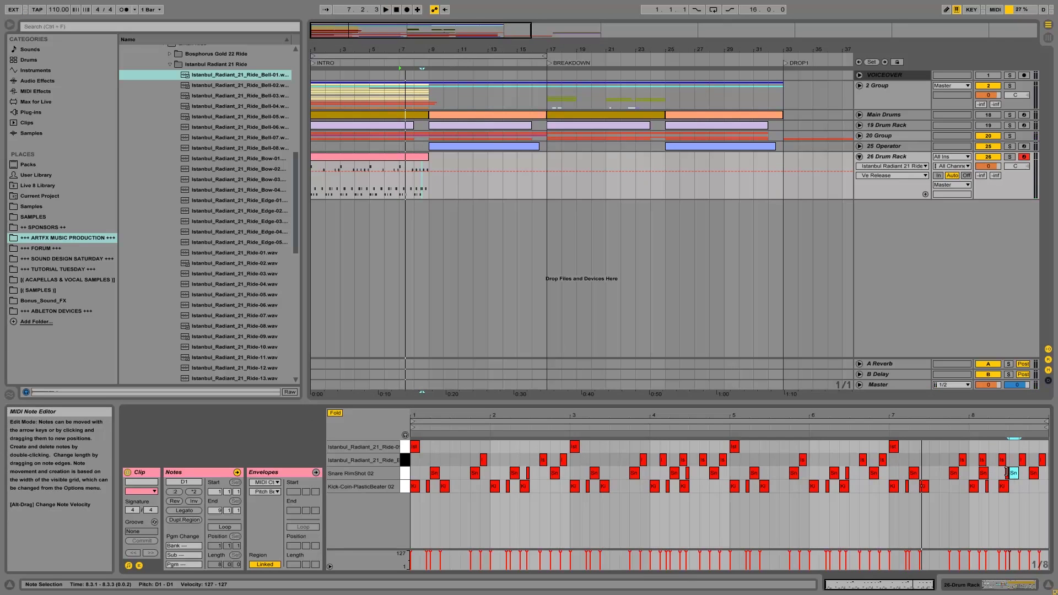
pyautogui.press('space')
pyautogui.moveTo(1018, 478); pyautogui.dragTo(1018, 476)
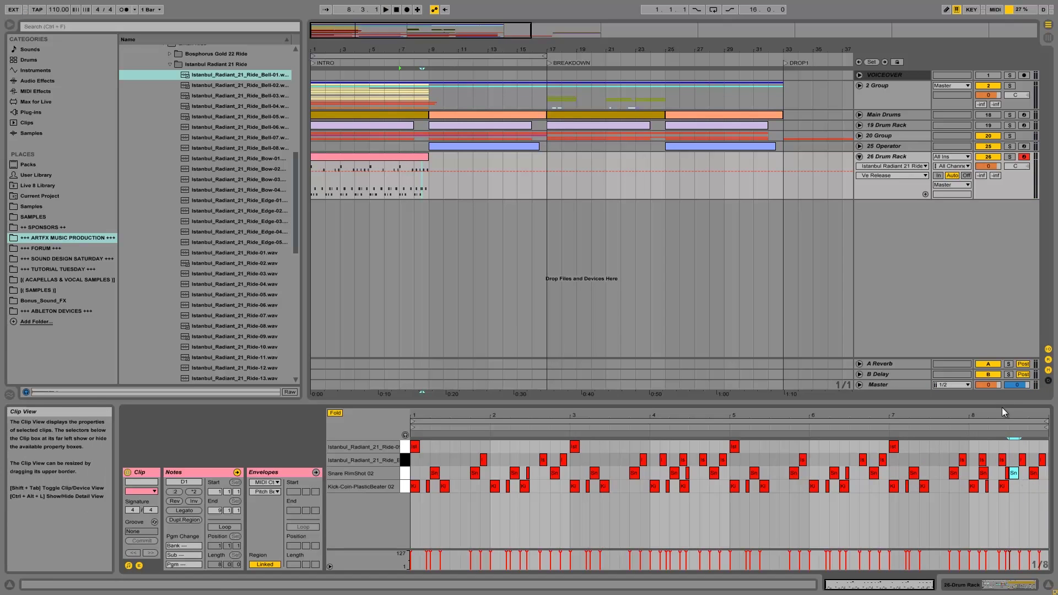
pyautogui.moveTo(1003, 417); pyautogui.dragTo(962, 475)
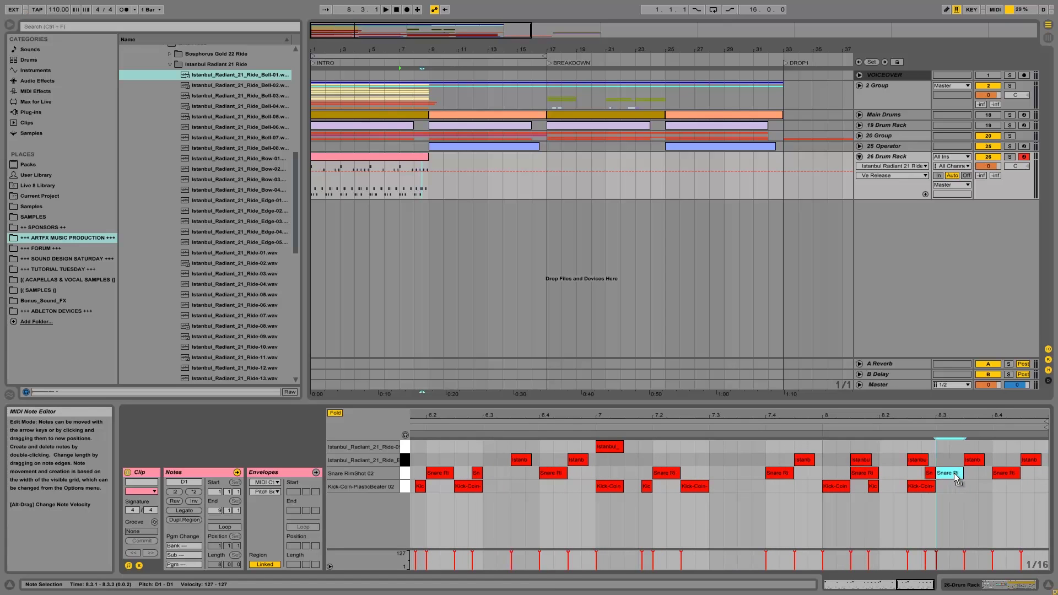
pyautogui.click(936, 474)
pyautogui.moveTo(935, 472); pyautogui.dragTo(926, 473)
pyautogui.moveTo(963, 474); pyautogui.dragTo(973, 475)
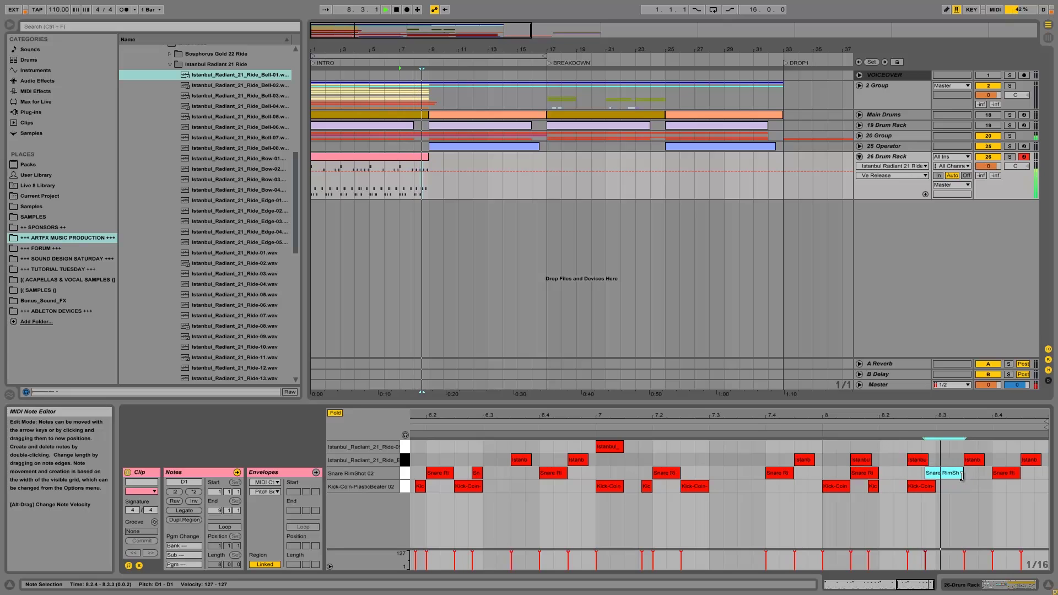
# - Duplicate the snare note at 8.4.1 to 8.4.3 and 8.4.4
pyautogui.click(1006, 474)
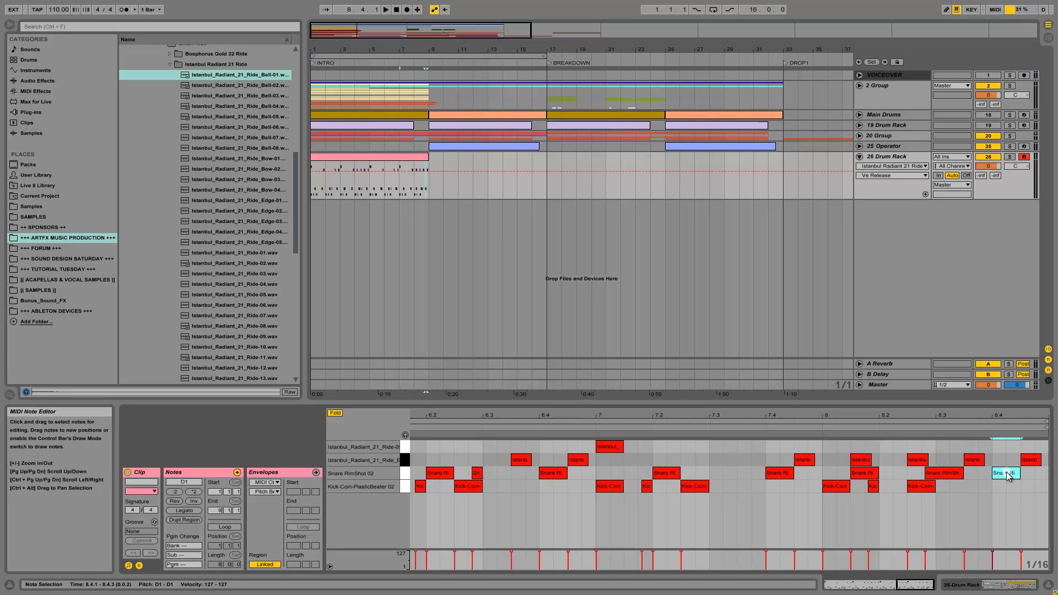
pyautogui.moveTo(1004, 476); pyautogui.dragTo(1048, 480)
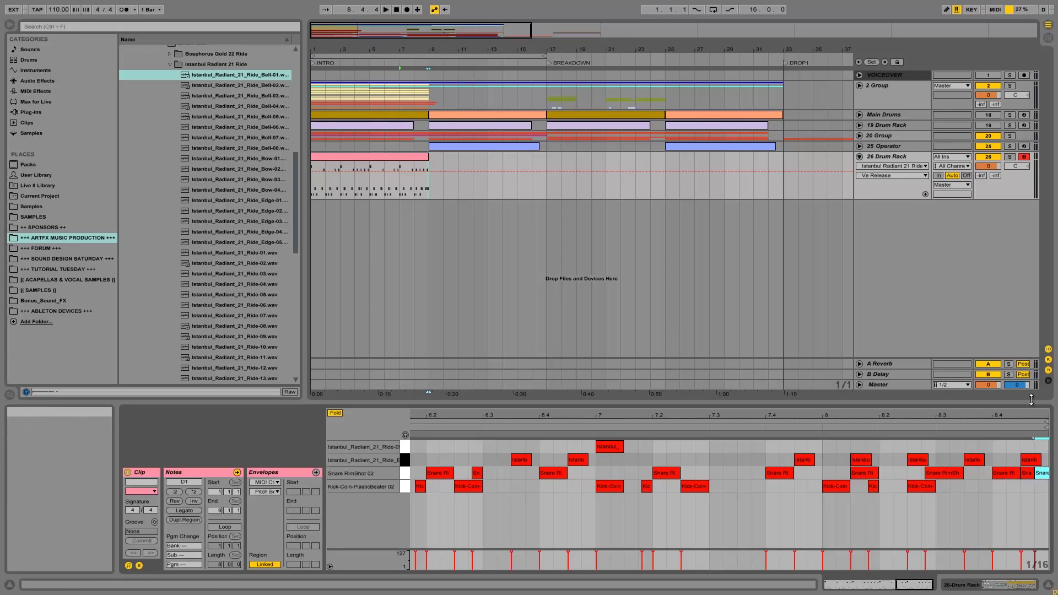
# - Examine the snare notes at the end of bar 8 up close and play that passage
pyautogui.moveTo(1040, 415); pyautogui.dragTo(1039, 416)
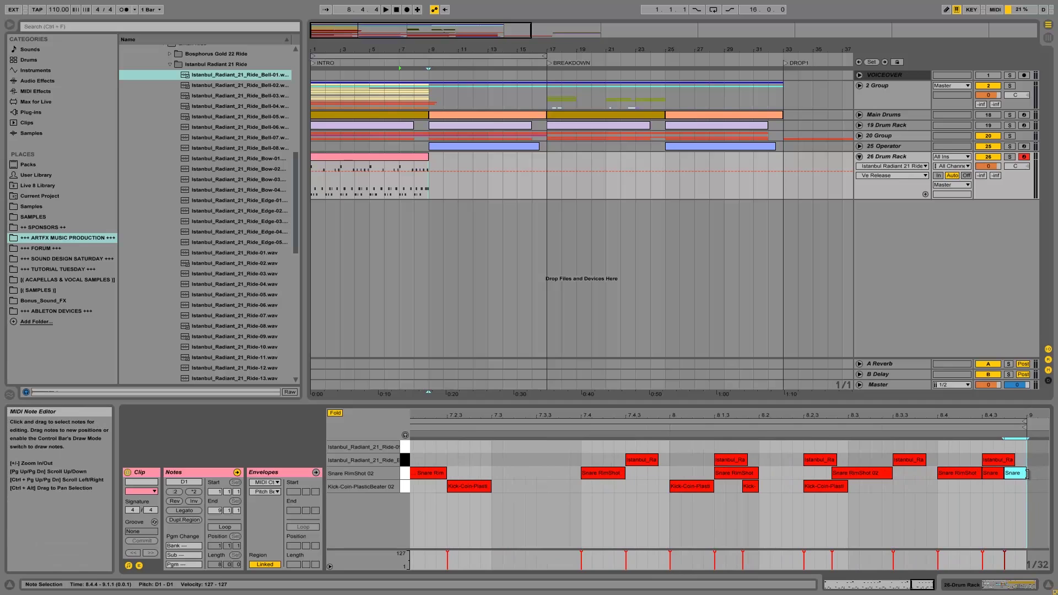
pyautogui.moveTo(1016, 412); pyautogui.dragTo(1015, 414)
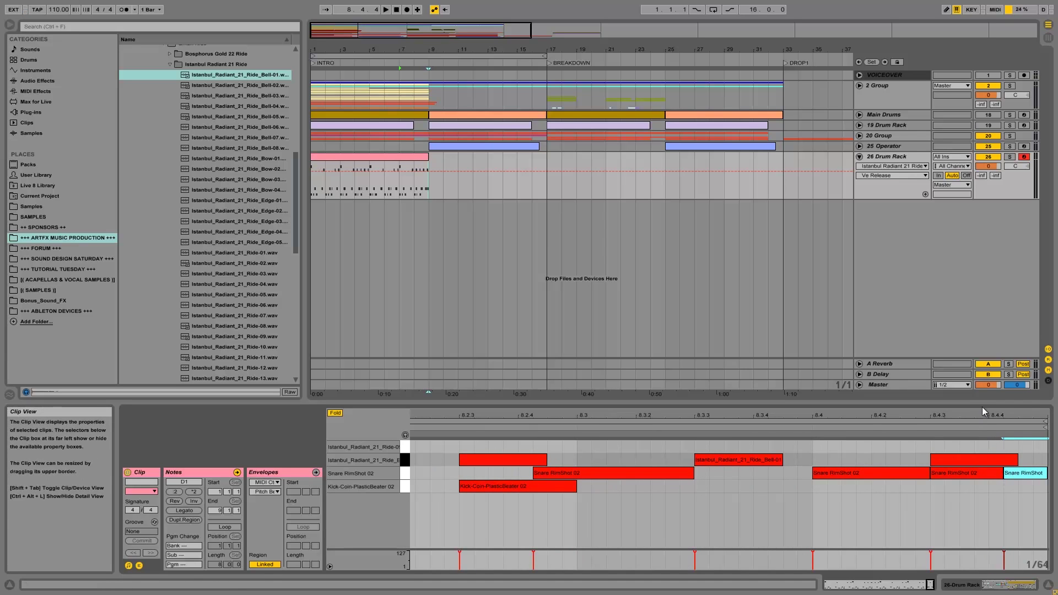
pyautogui.moveTo(979, 417); pyautogui.dragTo(978, 414)
pyautogui.press('space')
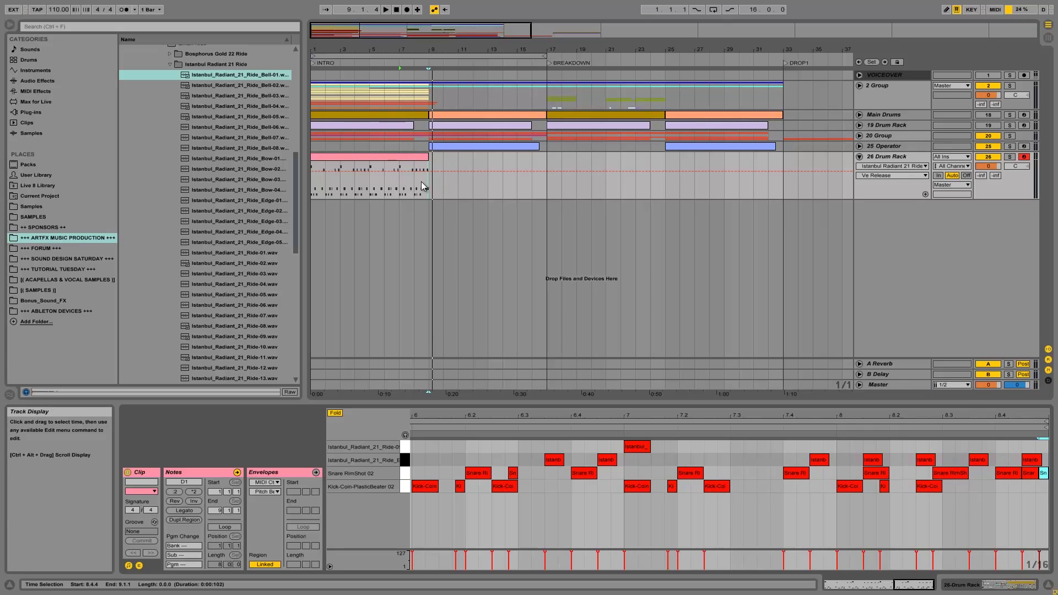
# - Duplicate the eight-bar Drum Rack clip so the copy starts at bar 9, and play across the join
pyautogui.click(420, 158)
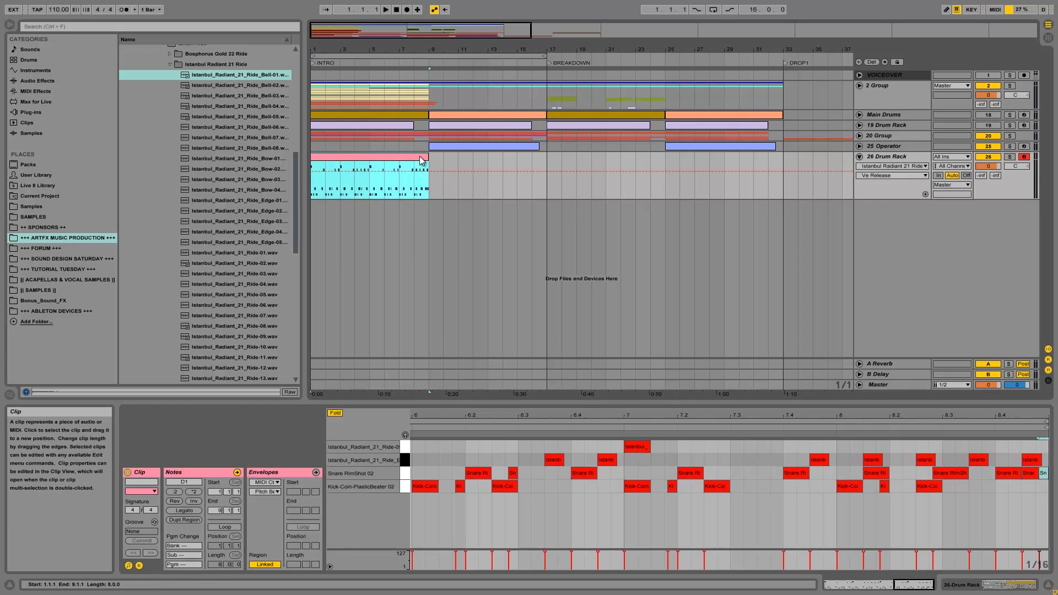
pyautogui.hotkey('ctrl', 'd')
pyautogui.click(428, 165)
pyautogui.press('space')
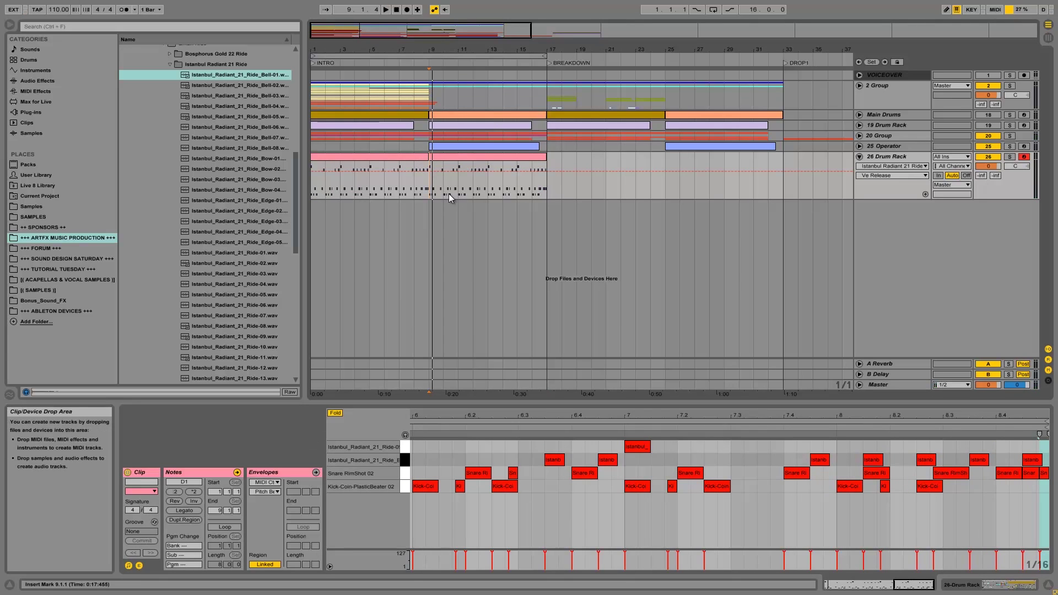
# - Delete the two kick notes in the first beat of the second drum clip and play the result
pyautogui.click(444, 421)
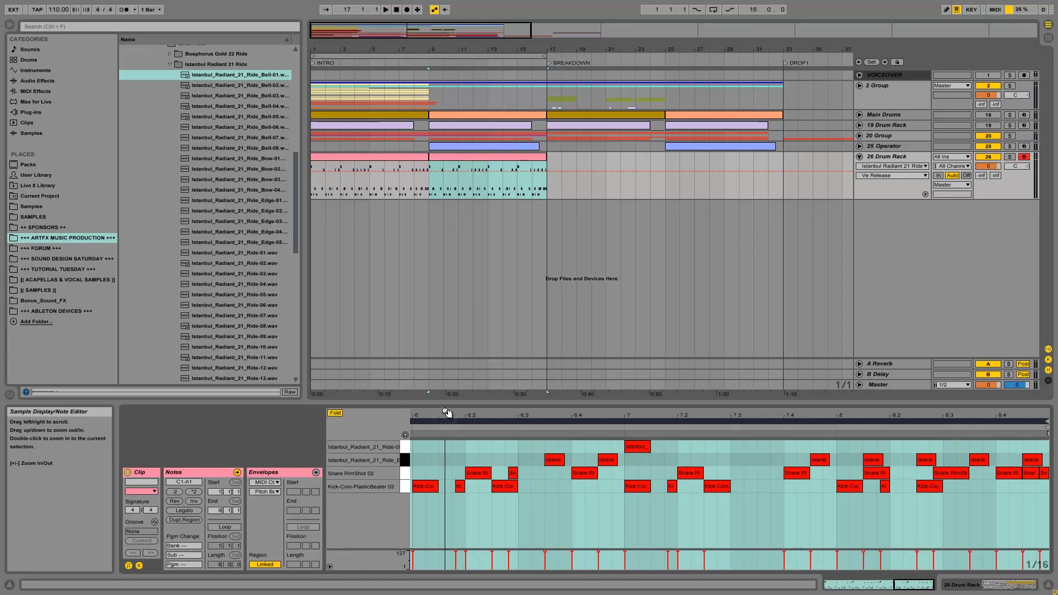
pyautogui.doubleClick(446, 413)
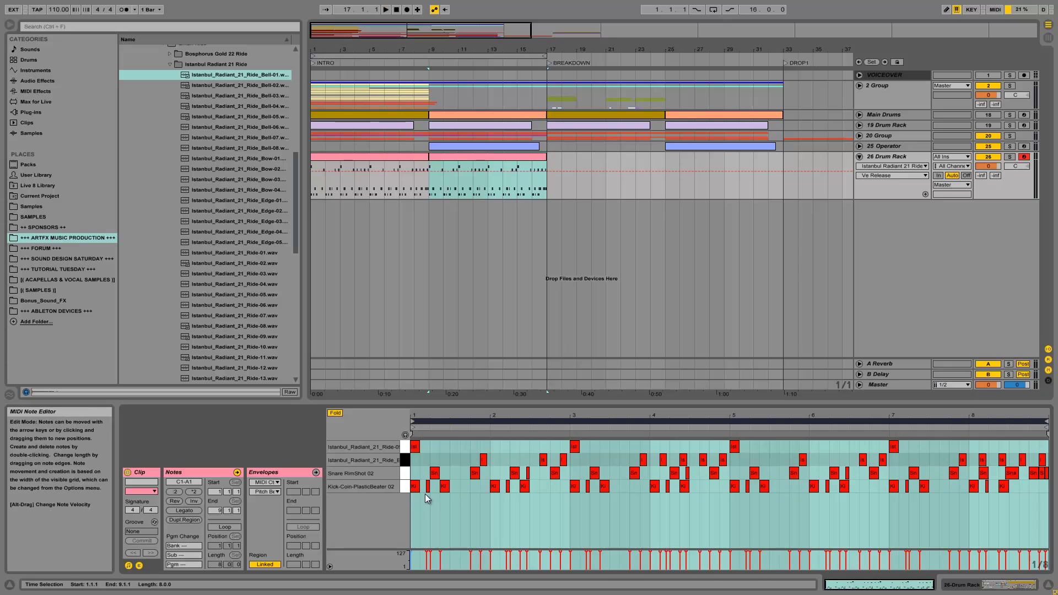
pyautogui.moveTo(426, 495); pyautogui.dragTo(419, 486)
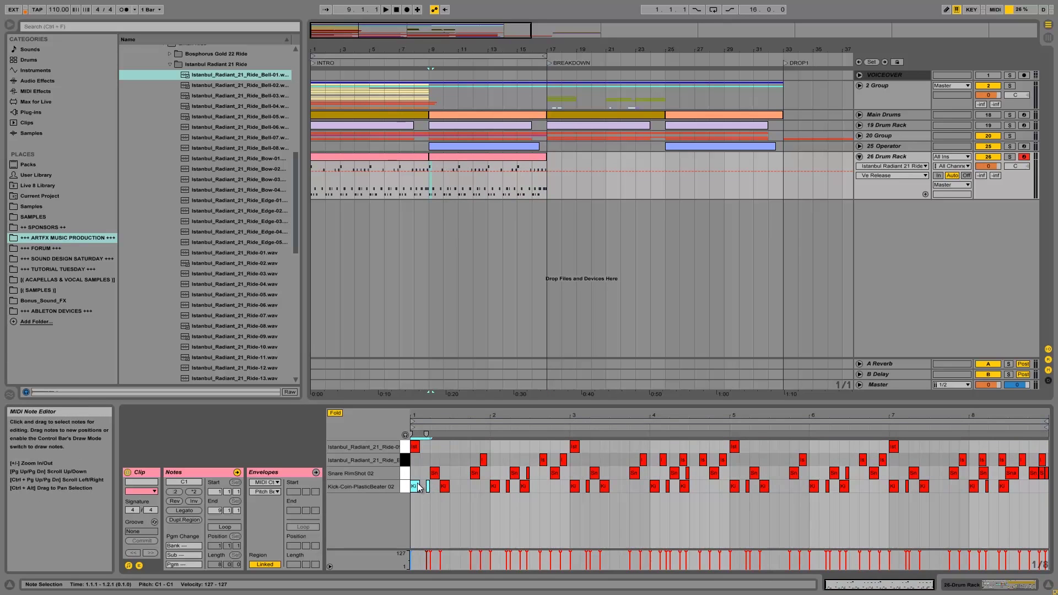
pyautogui.press('Delete')
pyautogui.press('space')
pyautogui.press('space')
# - Try moving the second clip's opening ride note to 1.2.1, and remove it during playback
pyautogui.click(416, 448)
pyautogui.moveTo(416, 447); pyautogui.dragTo(434, 448)
pyautogui.press('space')
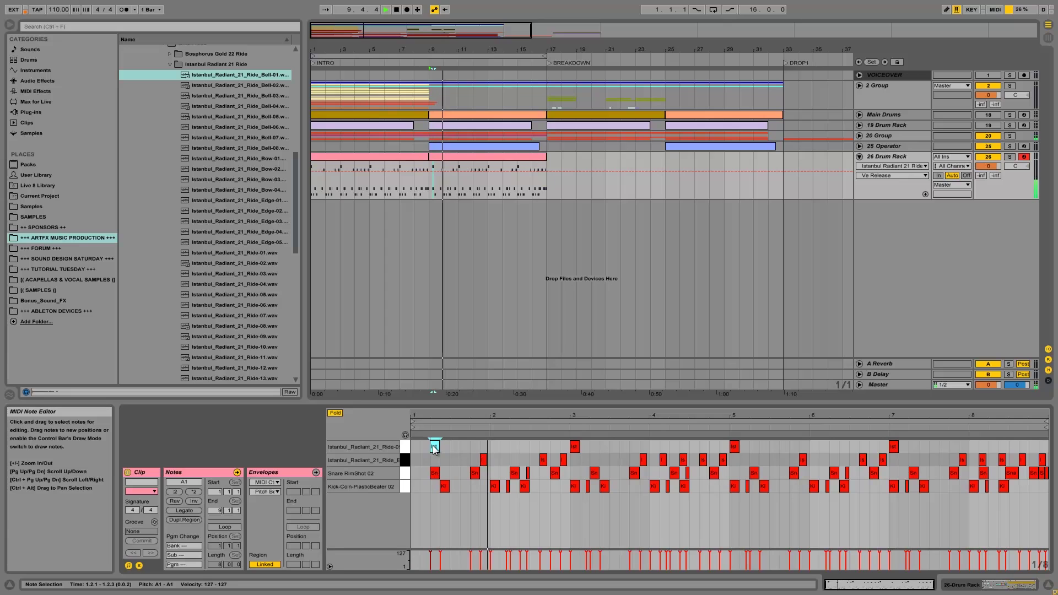
pyautogui.press('Delete')
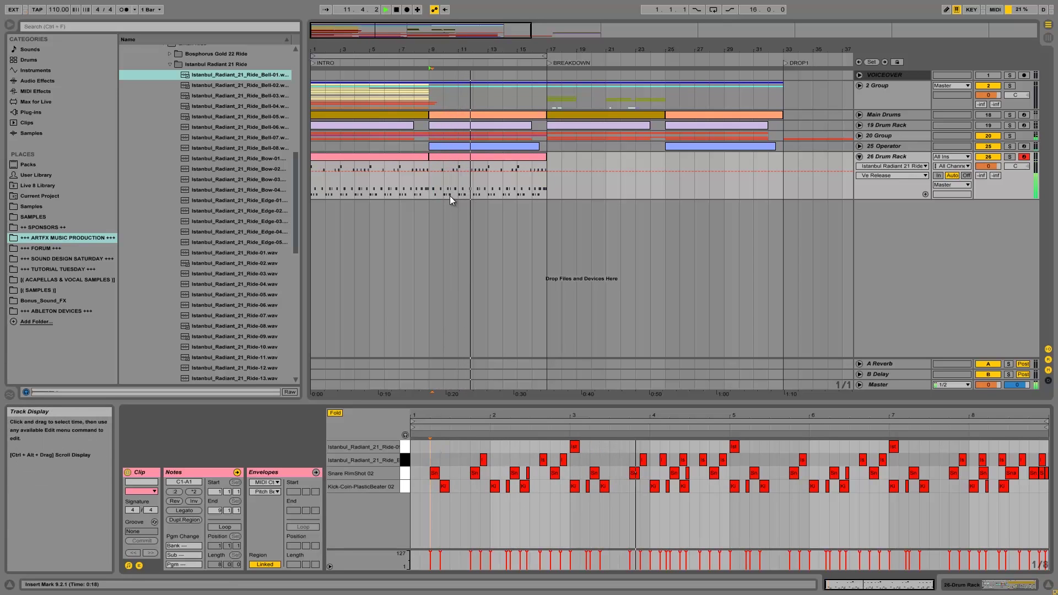
pyautogui.press('space')
# - Play both drum clips from 1.1.1 and unfold 20 Group to follow them against the other instruments
pyautogui.moveTo(313, 167); pyautogui.dragTo(449, 170)
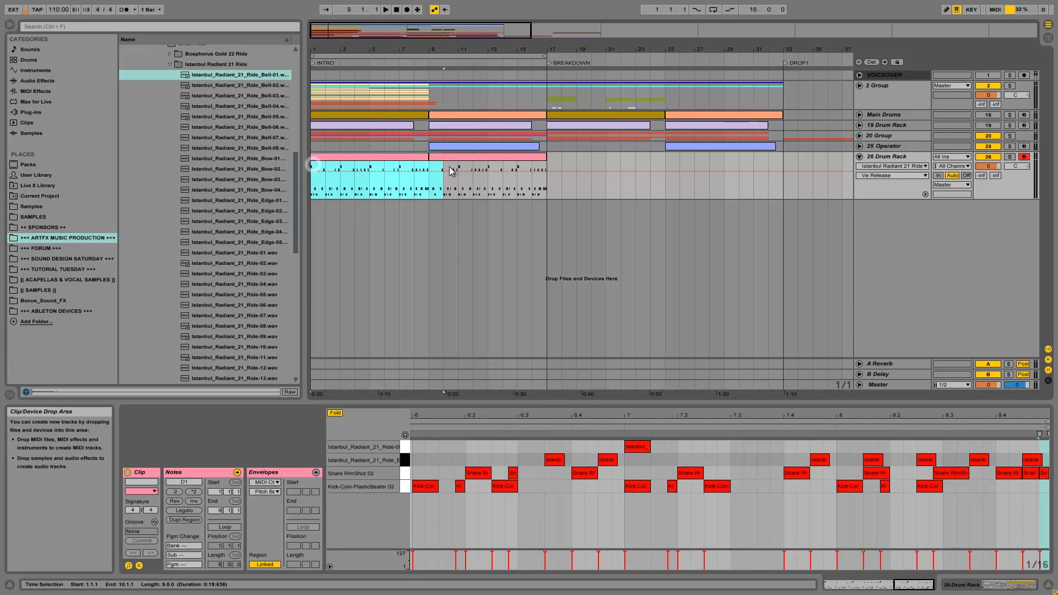
pyautogui.moveTo(550, 171); pyautogui.dragTo(550, 171)
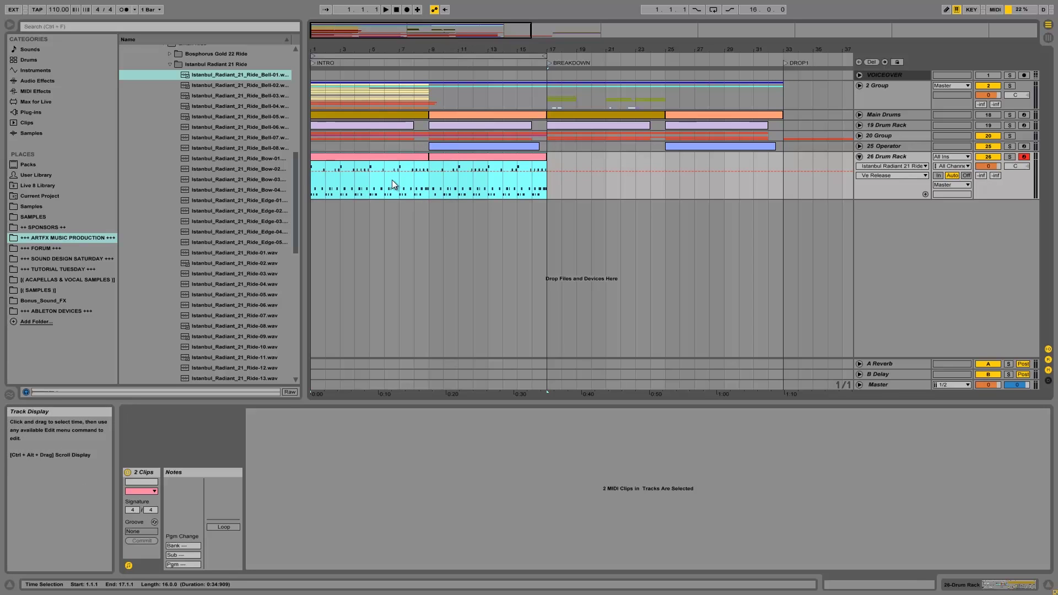
pyautogui.click(313, 186)
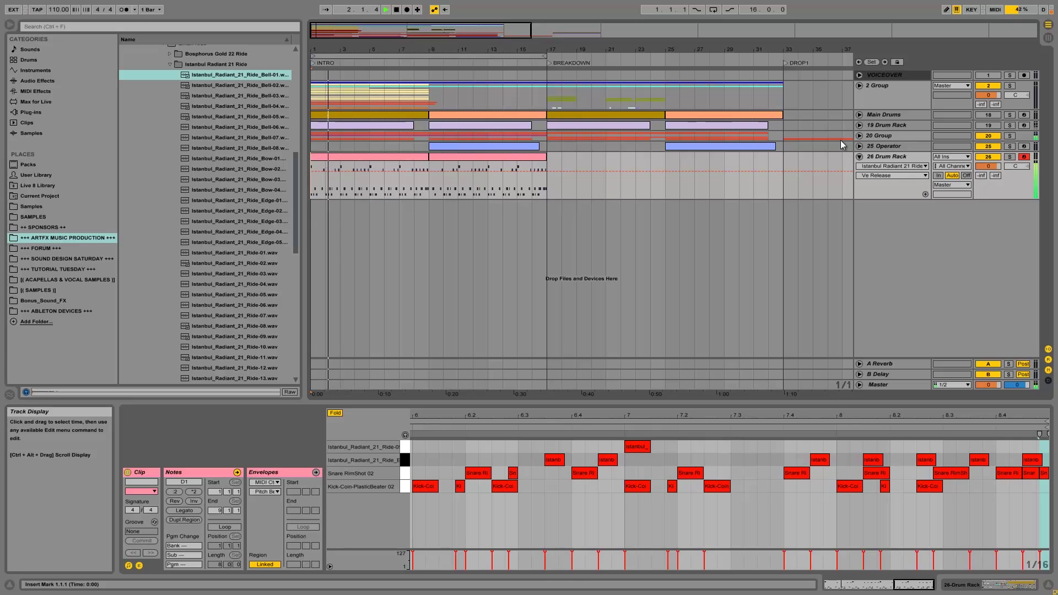
pyautogui.click(859, 136)
pyautogui.scroll(-2, 468, 252)
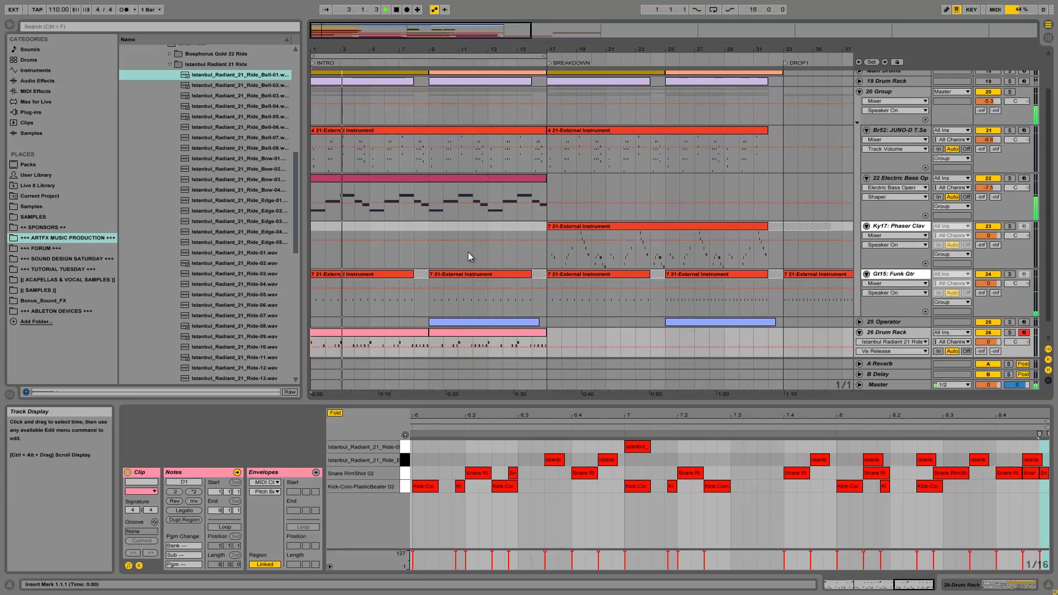
pyautogui.scroll(-1, 467, 252)
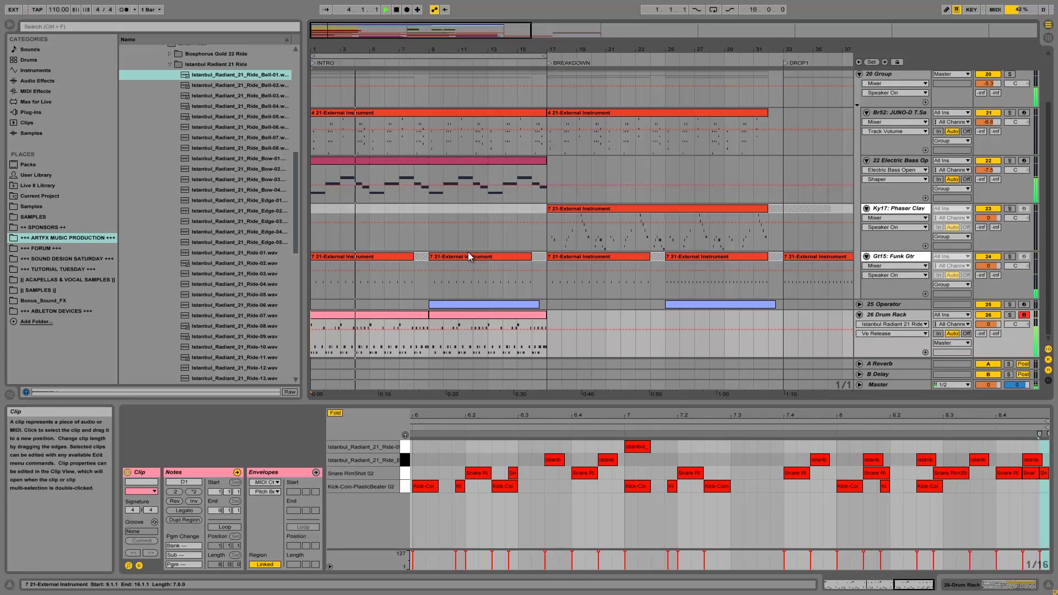
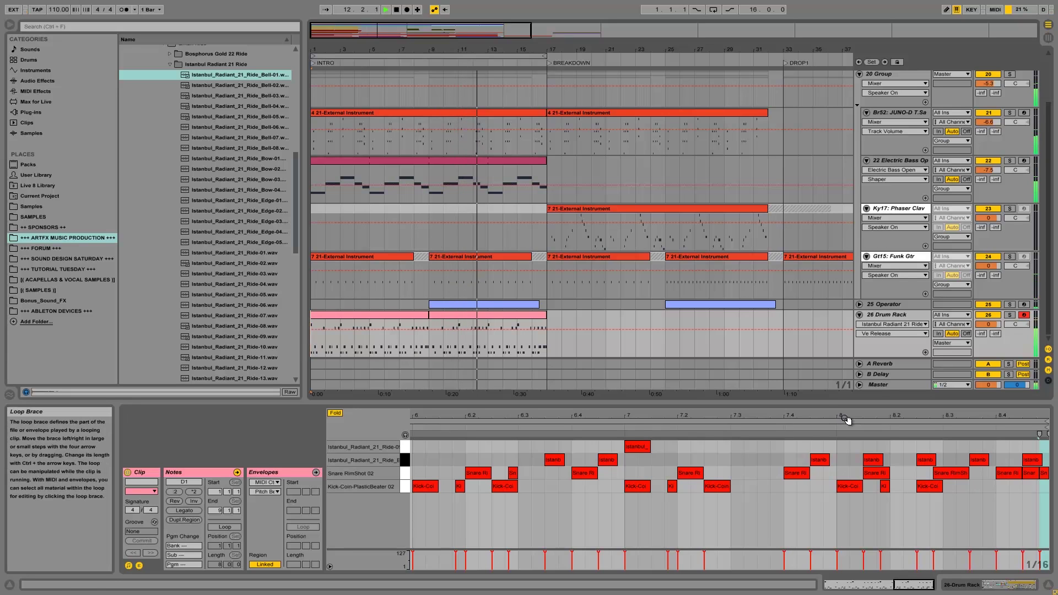
# - Copy the ride note at 3.1.1 to 1.1.1 in the second drum clip and play the transition from 8.1.1
pyautogui.click(441, 318)
pyautogui.press('space')
pyautogui.click(573, 446)
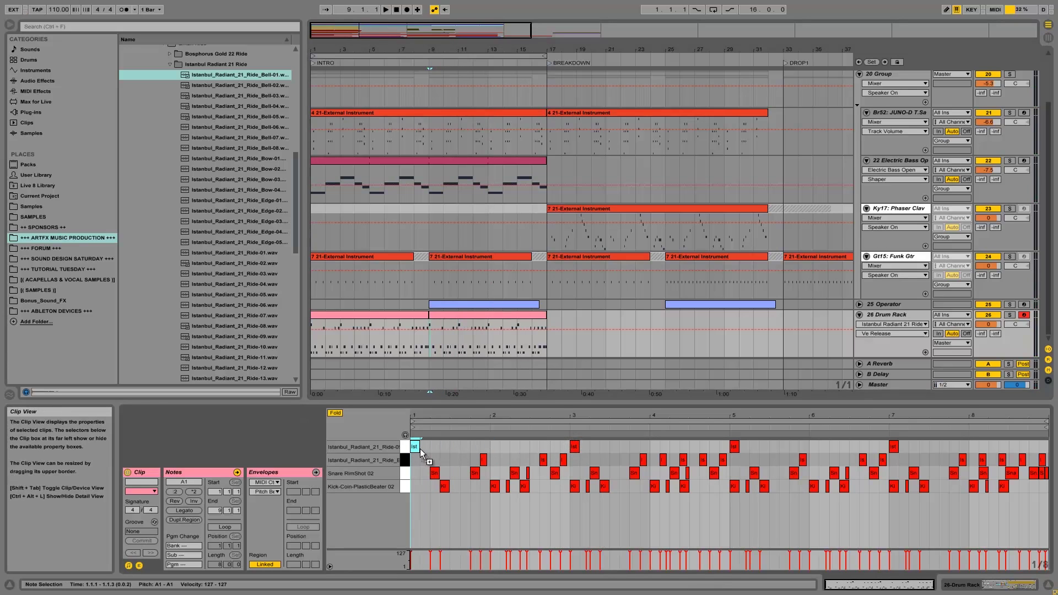
pyautogui.click(414, 341)
pyautogui.press('space')
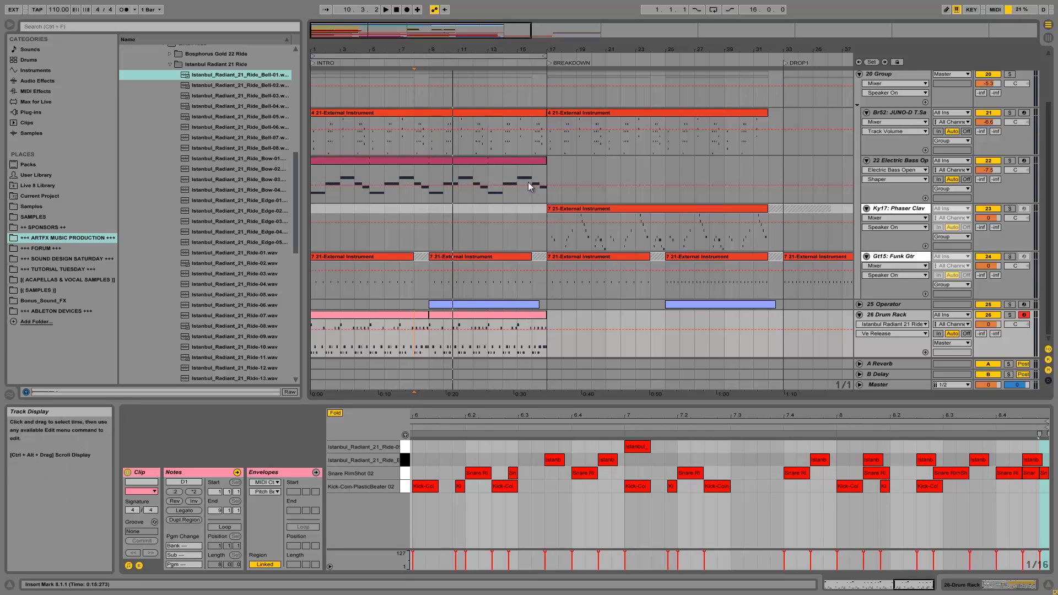
# - Add a Glue Compressor after the Drum Rack on track 26
pyautogui.click(520, 312)
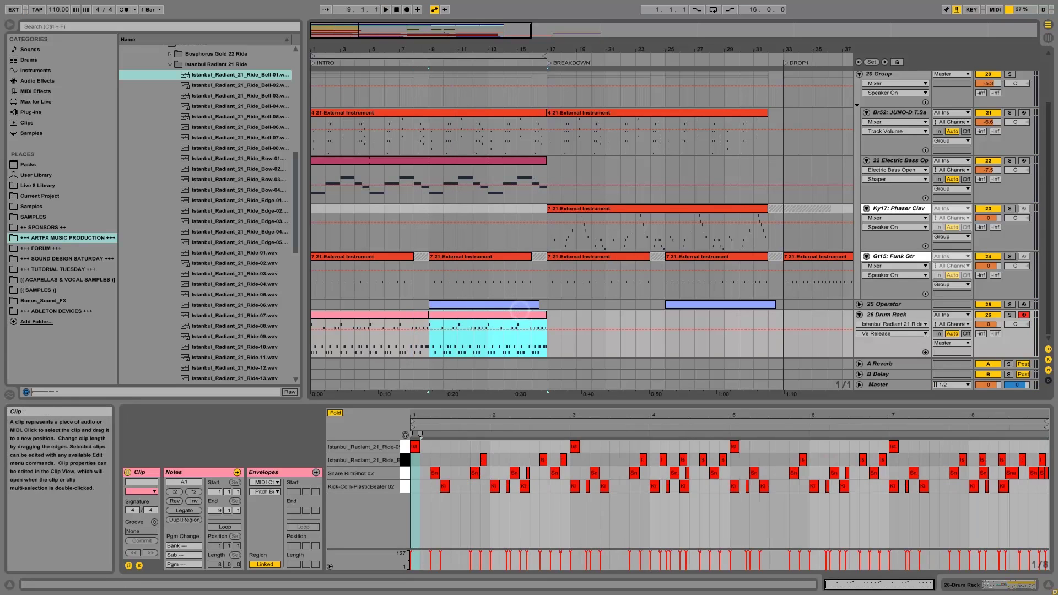
pyautogui.click(998, 583)
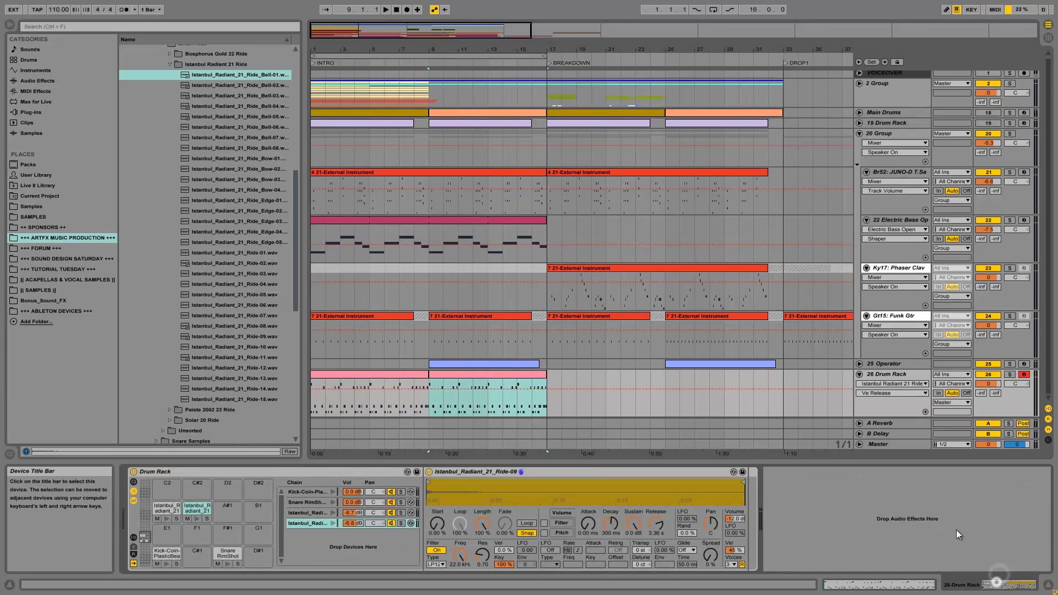
pyautogui.click(38, 80)
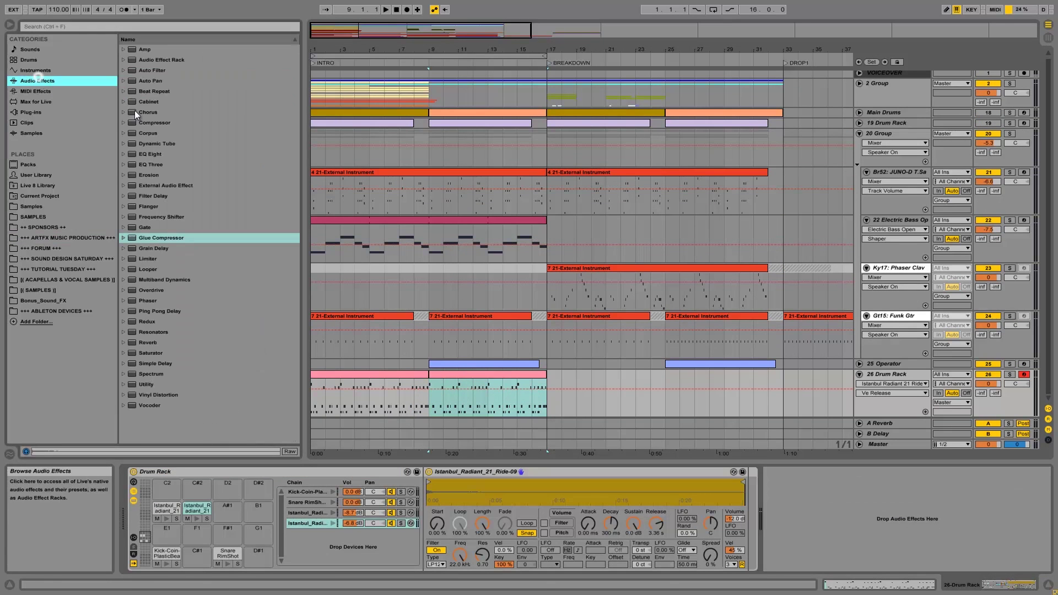
pyautogui.click(174, 238)
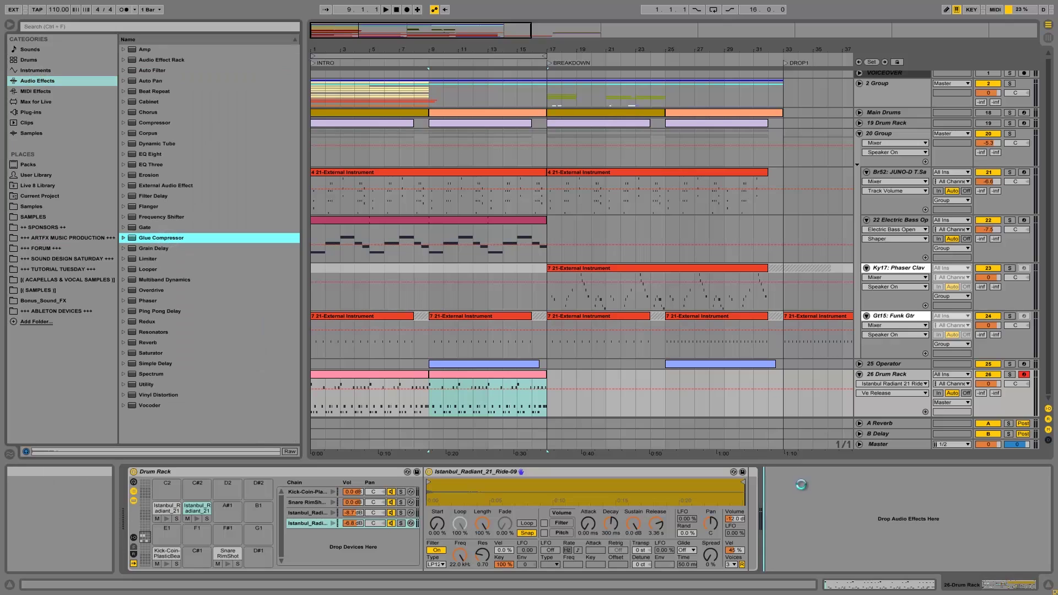
pyautogui.moveTo(640, 320); pyautogui.dragTo(722, 397)
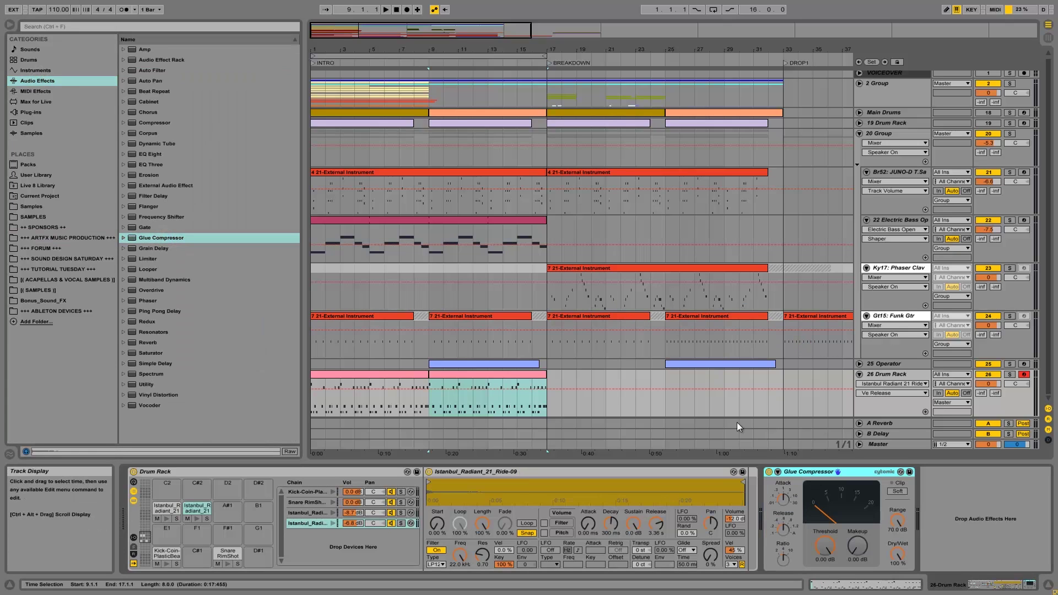
# - Adjust the Glue Compressor's attack, release and threshold, with the threshold at -13.7 dB, and enable soft clipping
pyautogui.click(788, 498)
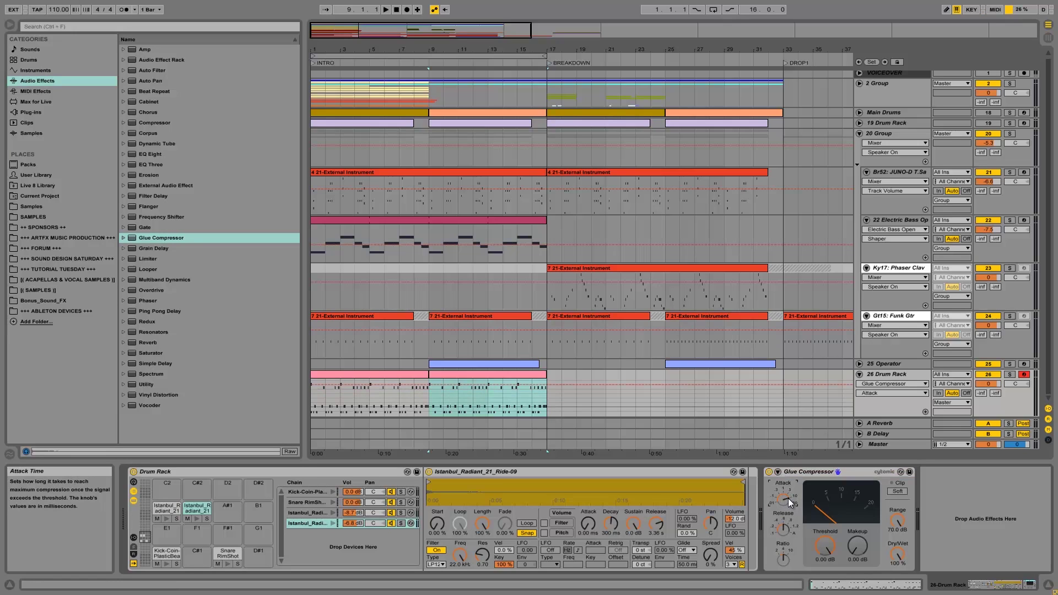
pyautogui.click(786, 528)
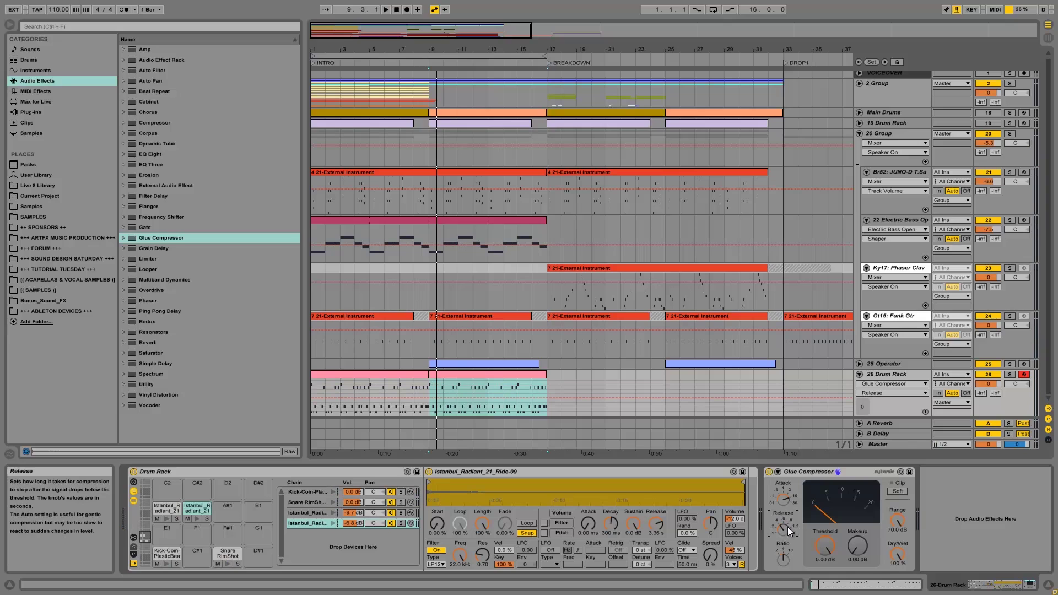
pyautogui.moveTo(824, 546); pyautogui.dragTo(829, 547)
pyautogui.press('space')
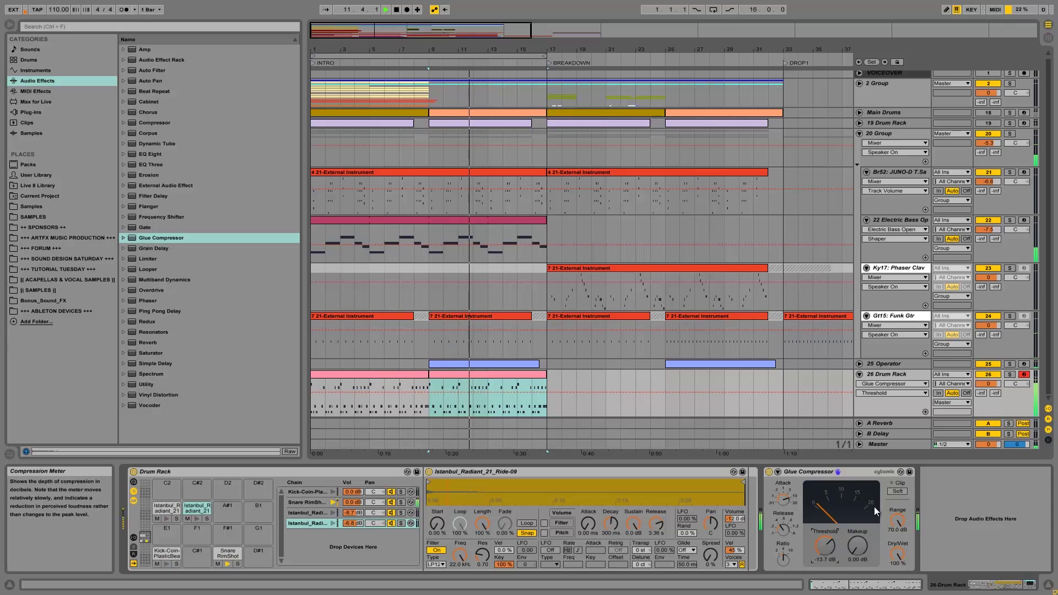
pyautogui.click(891, 493)
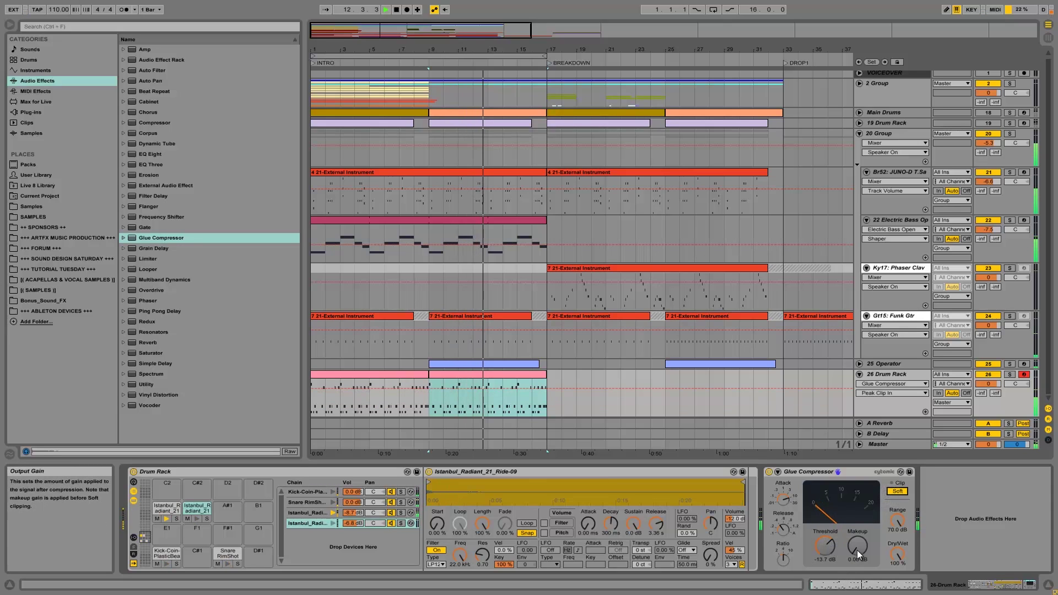
# - Raise the Glue Compressor's makeup gain to 6.83 dB and lower track 26's volume to -7.7 dB while listening
pyautogui.moveTo(857, 550); pyautogui.dragTo(858, 551)
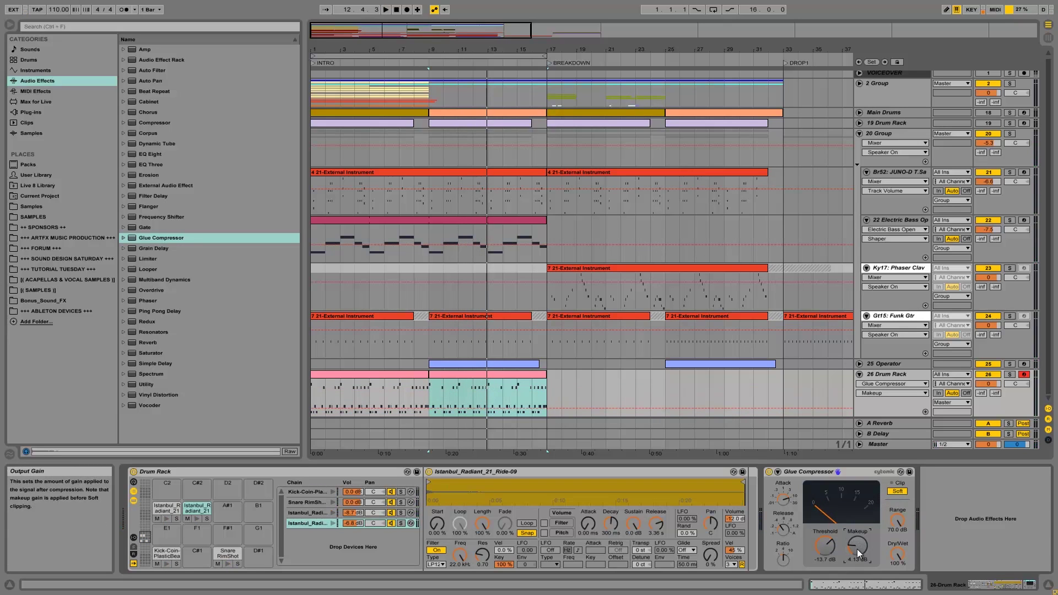
pyautogui.moveTo(857, 550); pyautogui.dragTo(859, 551)
pyautogui.moveTo(994, 386); pyautogui.dragTo(994, 390)
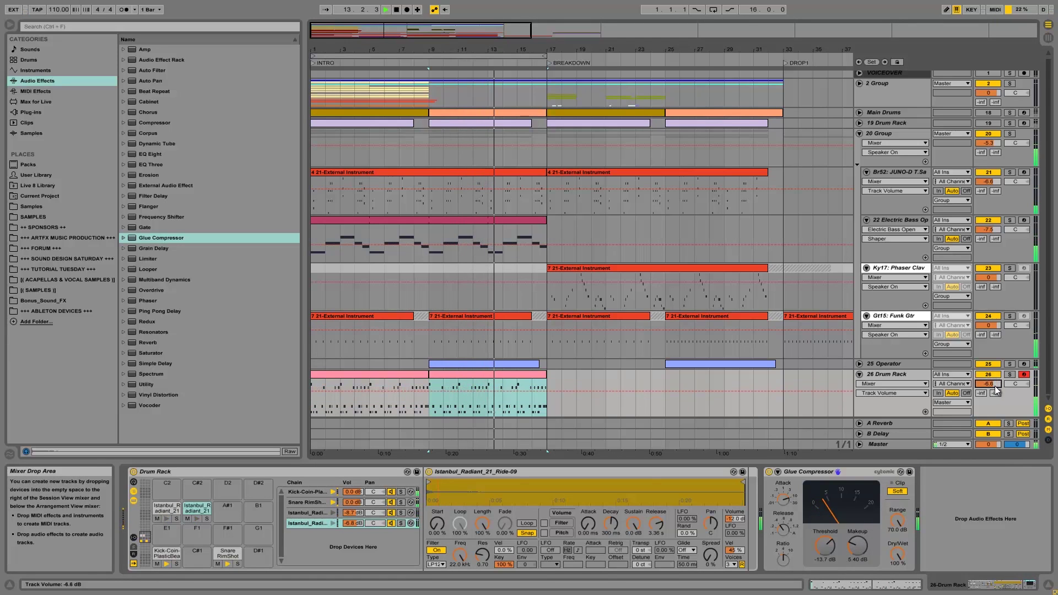
pyautogui.moveTo(858, 552); pyautogui.dragTo(858, 546)
pyautogui.click(987, 385)
pyautogui.moveTo(987, 385); pyautogui.dragTo(987, 386)
pyautogui.press('space')
pyautogui.press('space')
# - Shorten the end of the second Drum Rack clip to just past 16.3 and play the ending from 16.1.1
pyautogui.click(534, 385)
pyautogui.moveTo(539, 47); pyautogui.dragTo(541, 51)
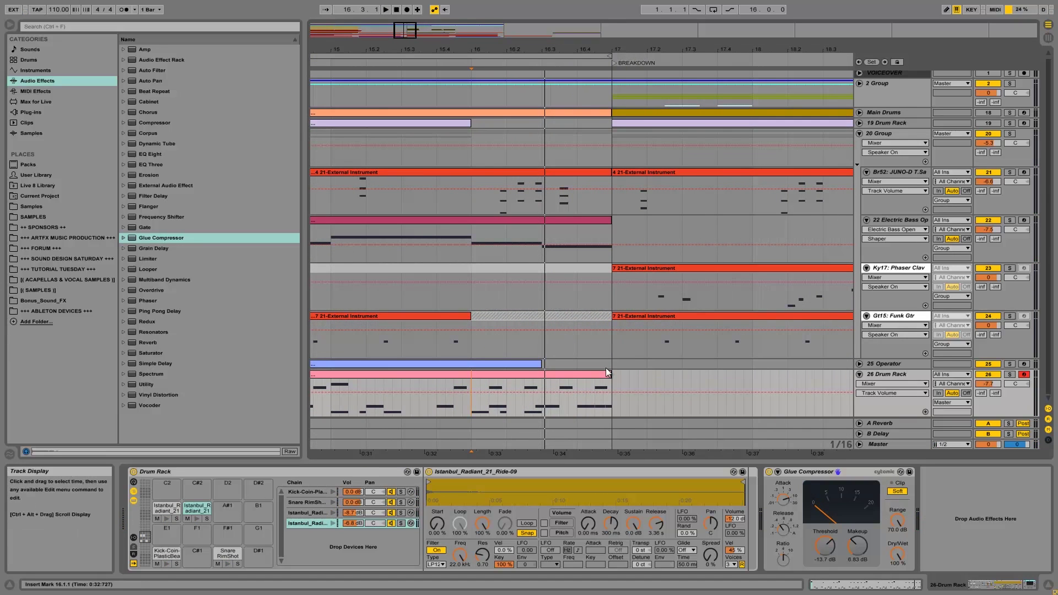
pyautogui.moveTo(610, 375); pyautogui.dragTo(550, 372)
pyautogui.click(474, 384)
pyautogui.press('space')
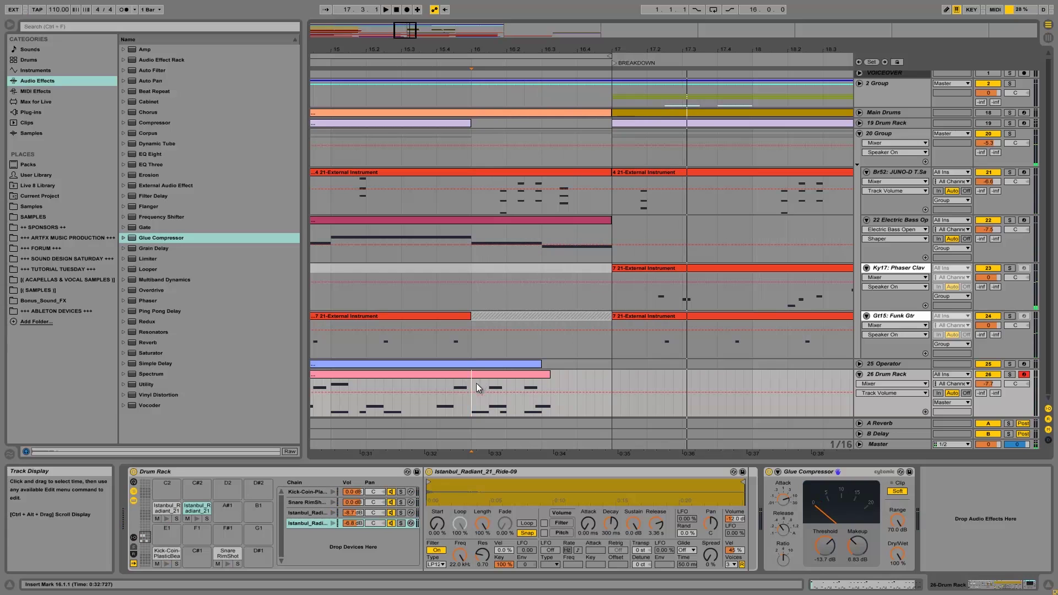
# - Activate the 19 Drum Rack and Main Drums tracks and play them with the new drums from 1.1.1
pyautogui.moveTo(502, 63); pyautogui.dragTo(501, 50)
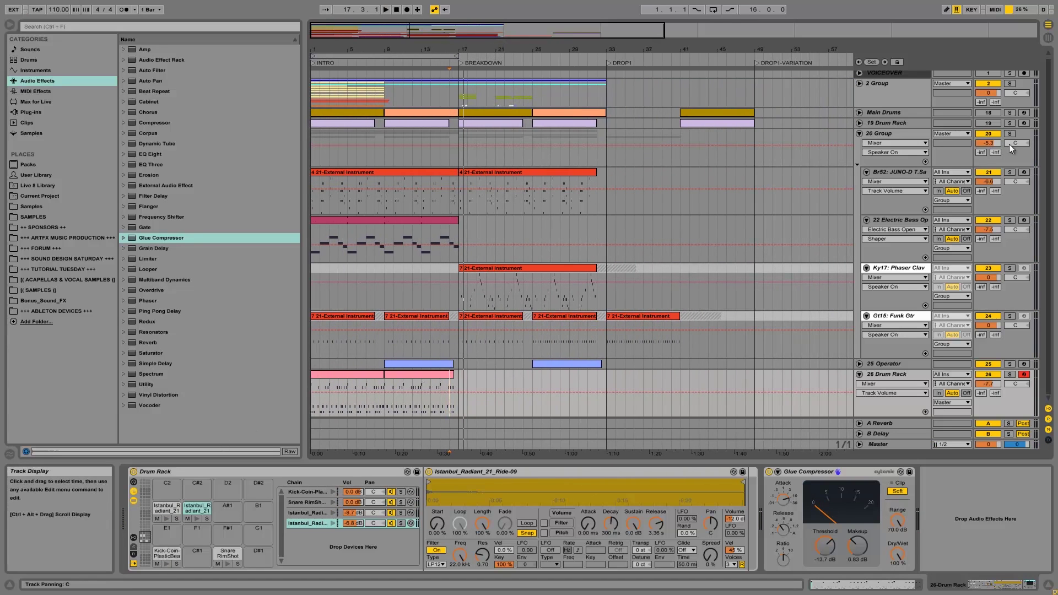
pyautogui.press('space')
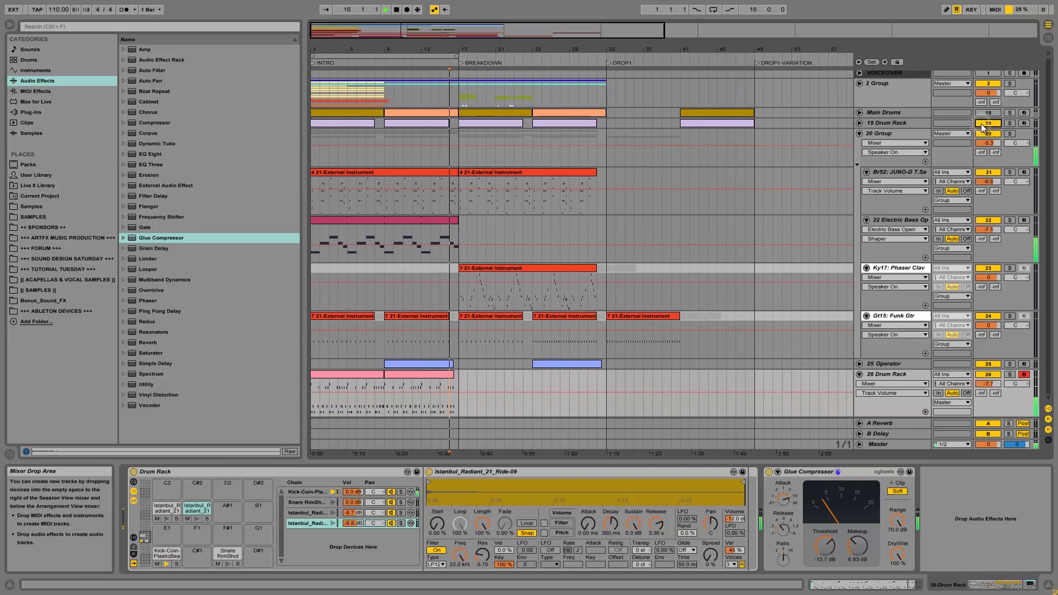
pyautogui.click(316, 121)
pyautogui.press('space')
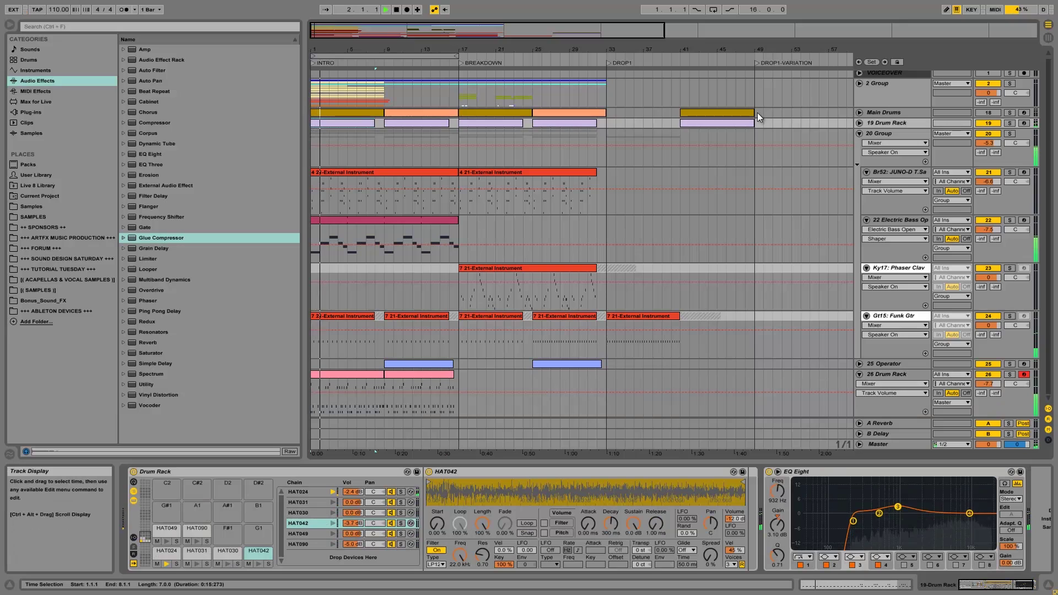
pyautogui.press('space')
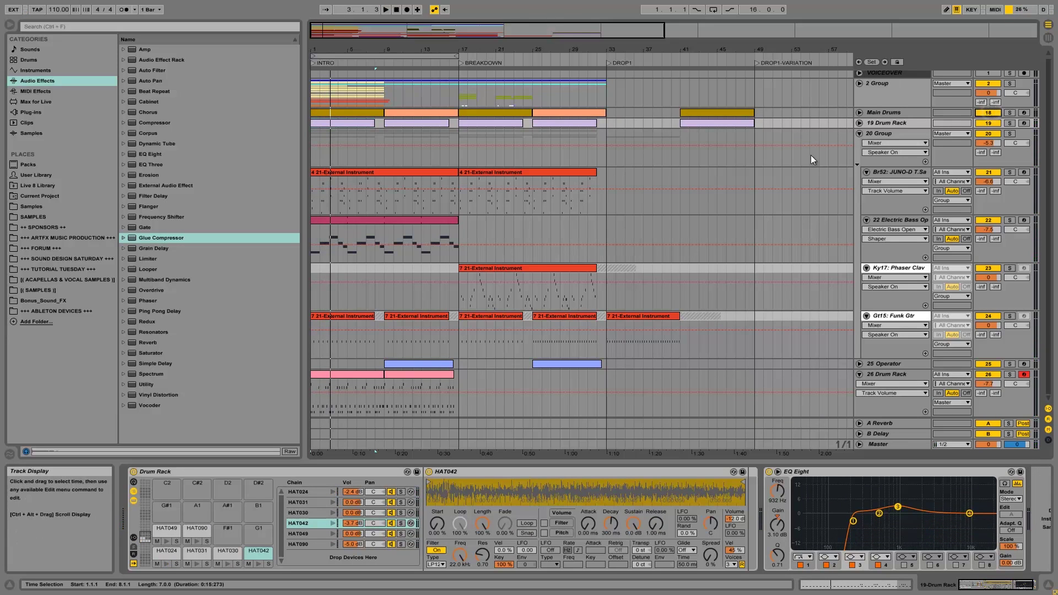
# - Insert an EQ Eight before the Glue Compressor on the 26 Drum Rack track and roll off the lows with its first band
pyautogui.press('space')
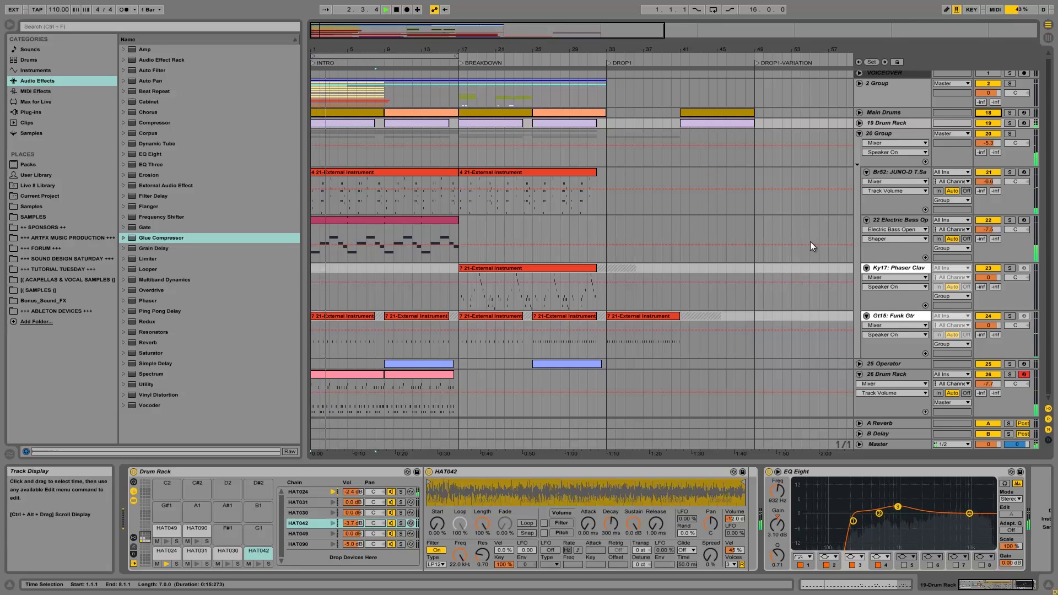
pyautogui.click(893, 373)
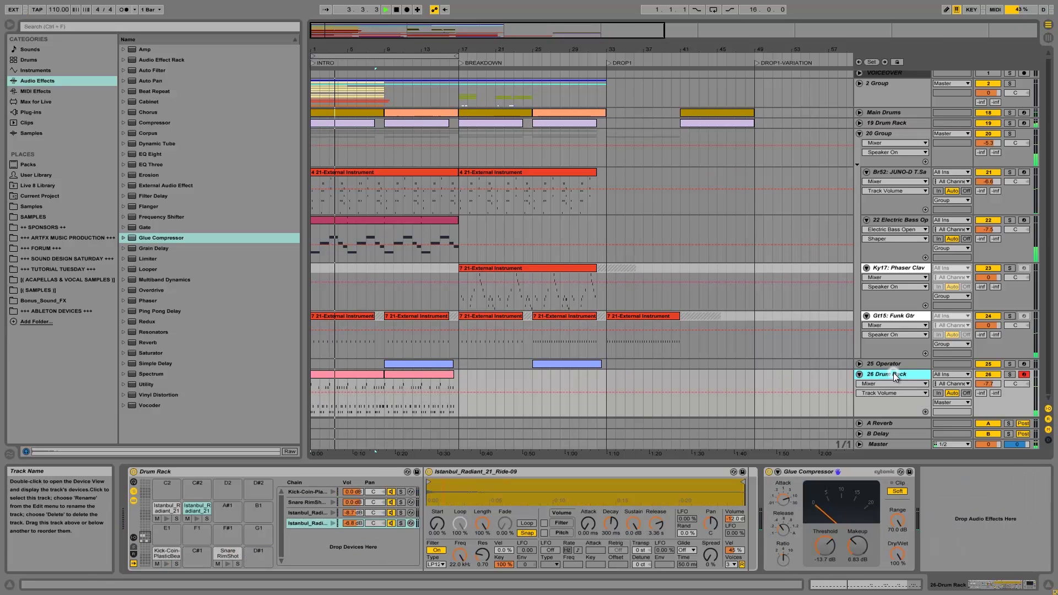
pyautogui.moveTo(140, 153); pyautogui.dragTo(762, 531)
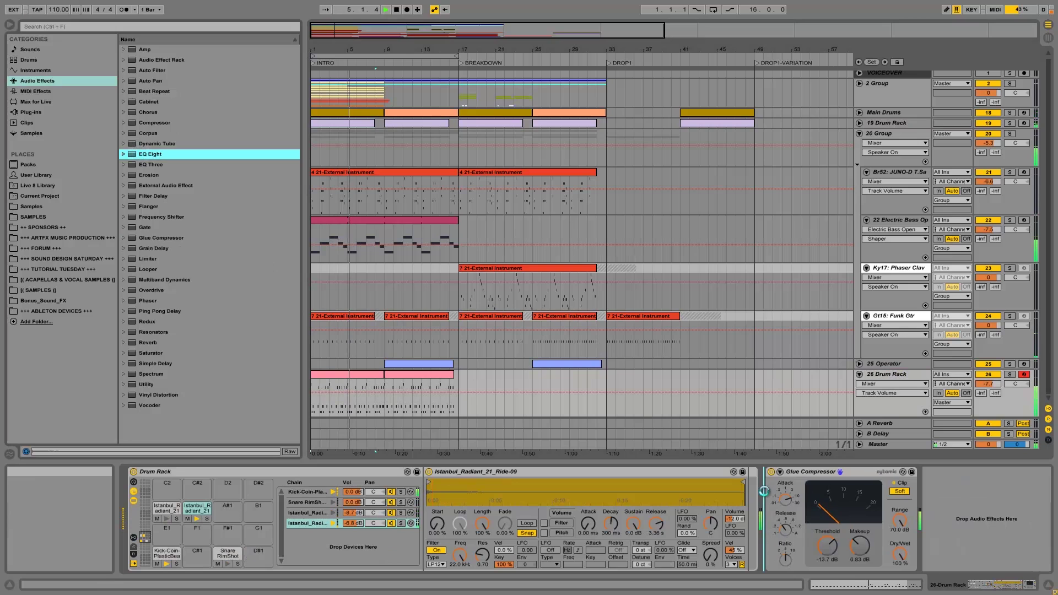
pyautogui.moveTo(771, 502); pyautogui.dragTo(771, 502)
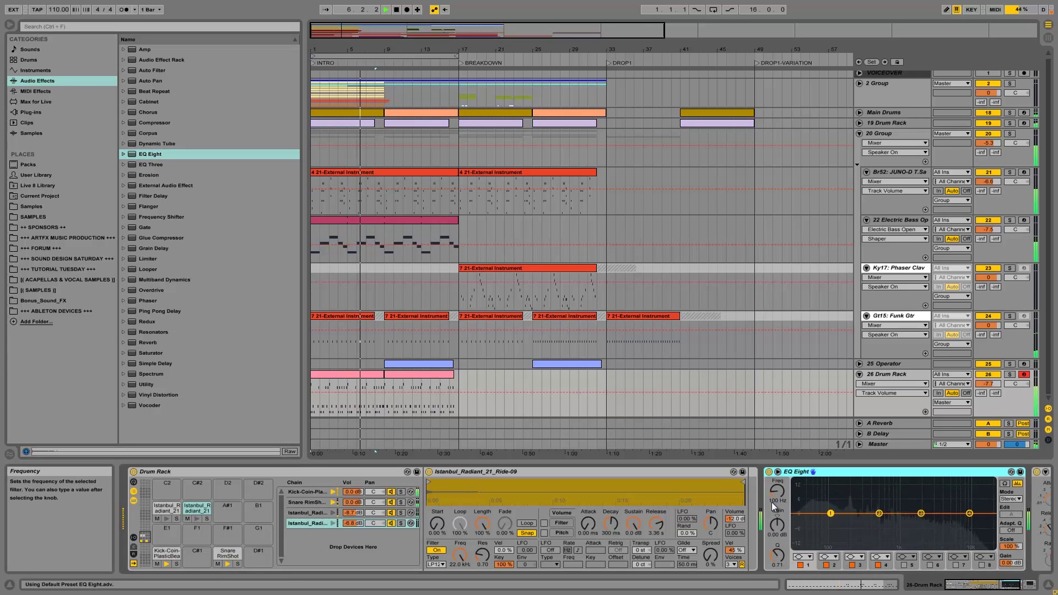
pyautogui.click(803, 557)
pyautogui.click(808, 499)
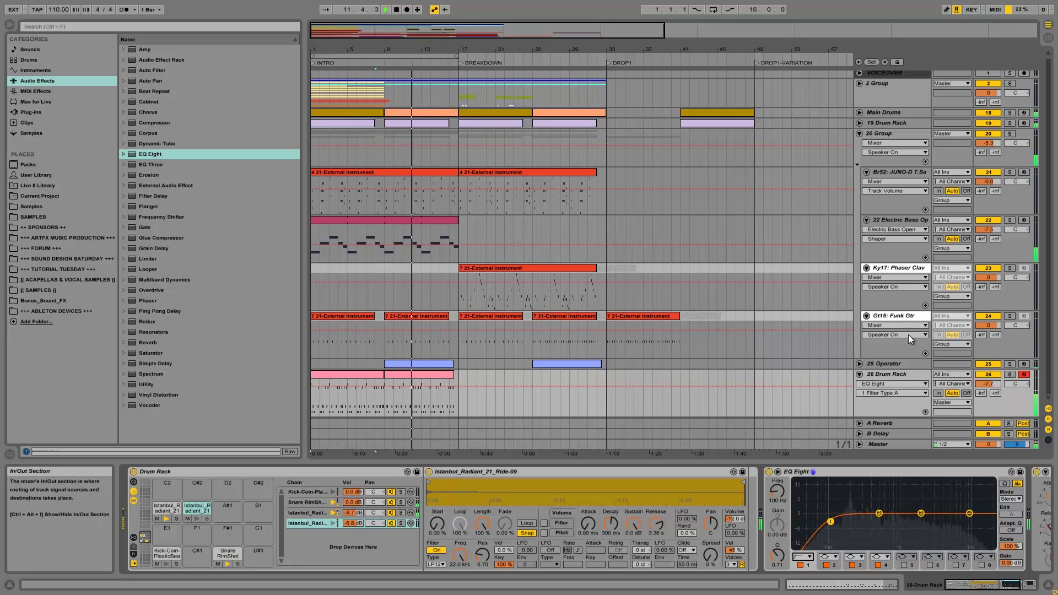
# - Move the acoustic Drum Rack track directly below Main Drums, solo it and play it from 1.1.1
pyautogui.click(881, 375)
pyautogui.moveTo(898, 141); pyautogui.dragTo(898, 117)
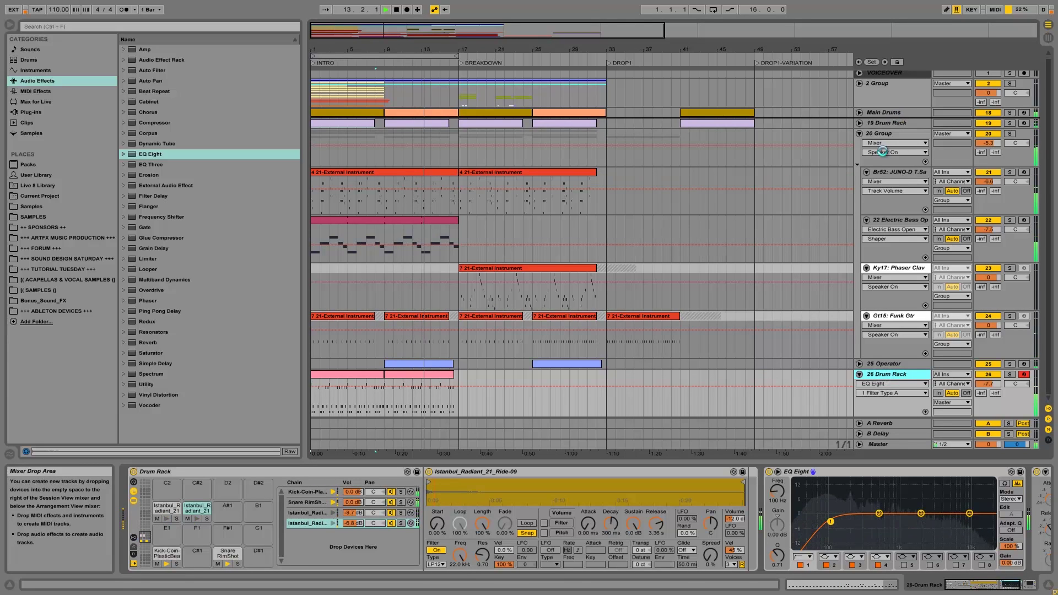
pyautogui.click(1009, 123)
pyautogui.press('space')
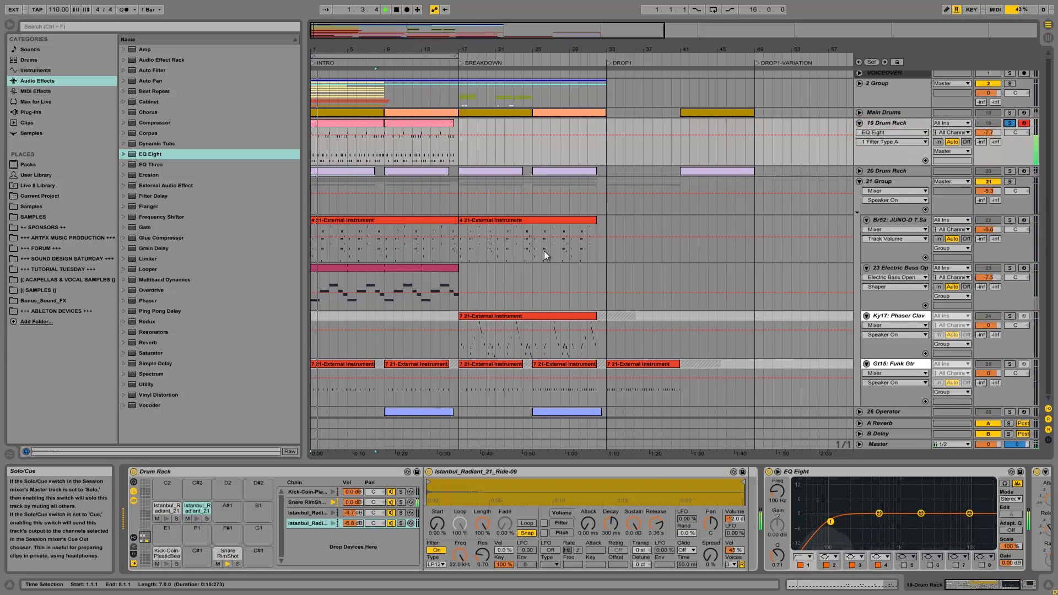
# - Select the Snare RimShot 02 pad in the Drum Rack and play the soloed drums
pyautogui.click(237, 469)
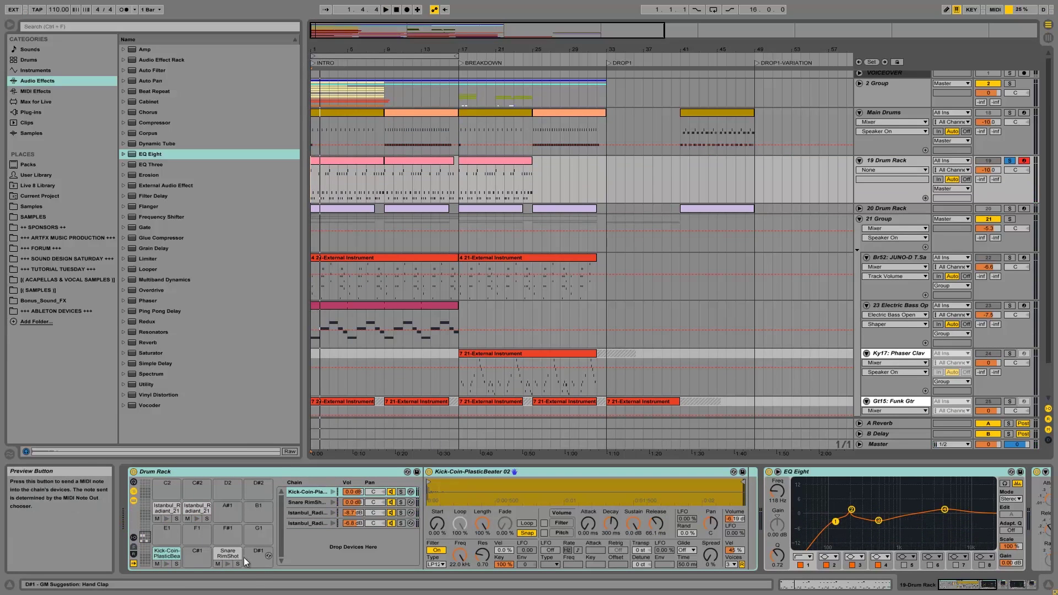
pyautogui.click(238, 555)
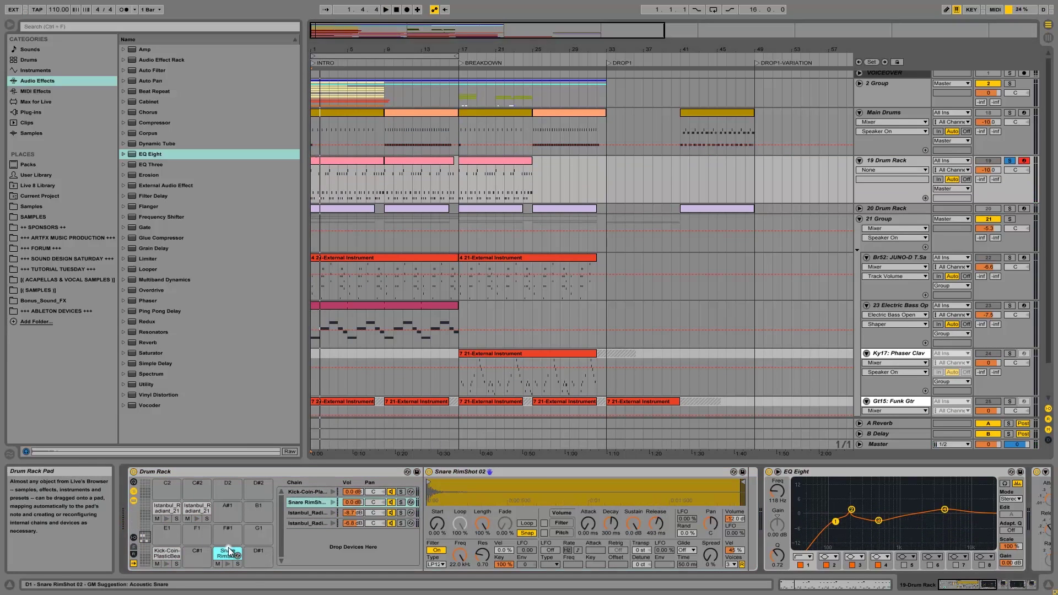
pyautogui.moveTo(979, 587)
pyautogui.mouseDown()
pyautogui.moveTo(1013, 590)
pyautogui.moveTo(967, 590)
pyautogui.mouseUp()
pyautogui.press('space')
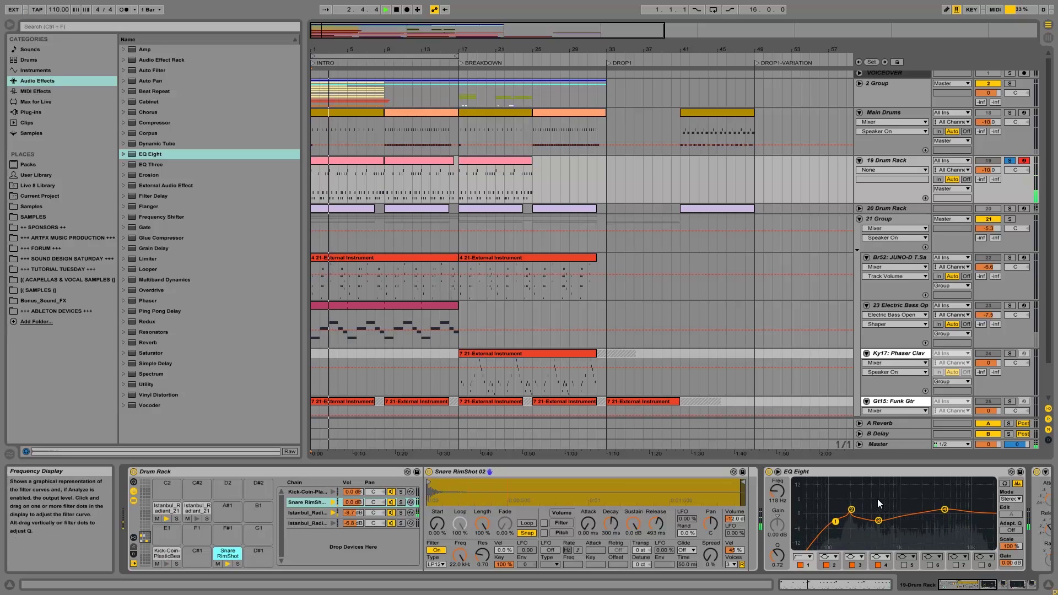
pyautogui.press('space')
# - Unsolo the 19 Drum Rack track and play it together with the other instruments
pyautogui.click(1010, 160)
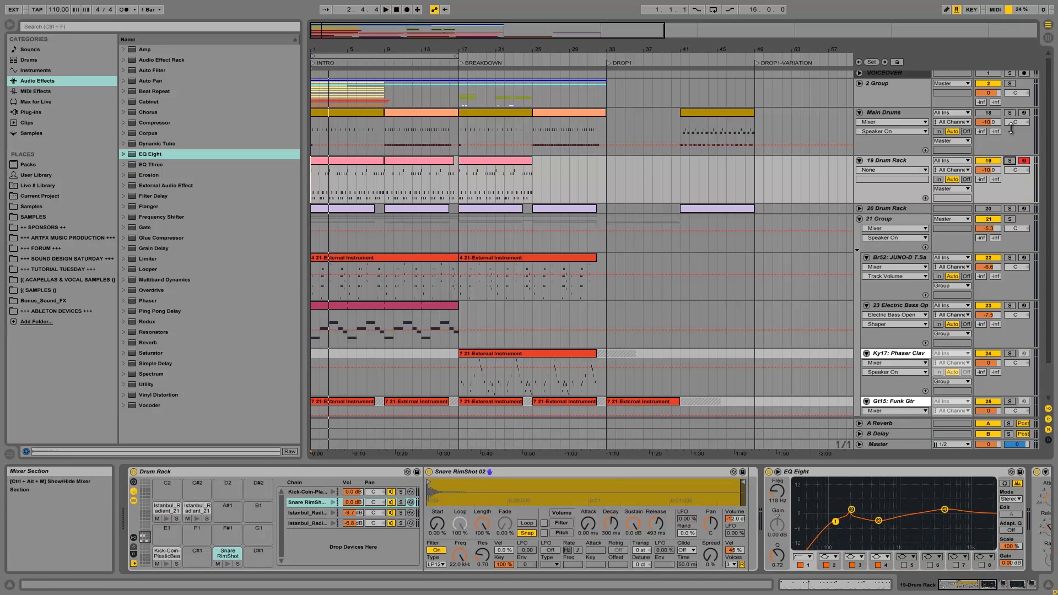
pyautogui.press('space')
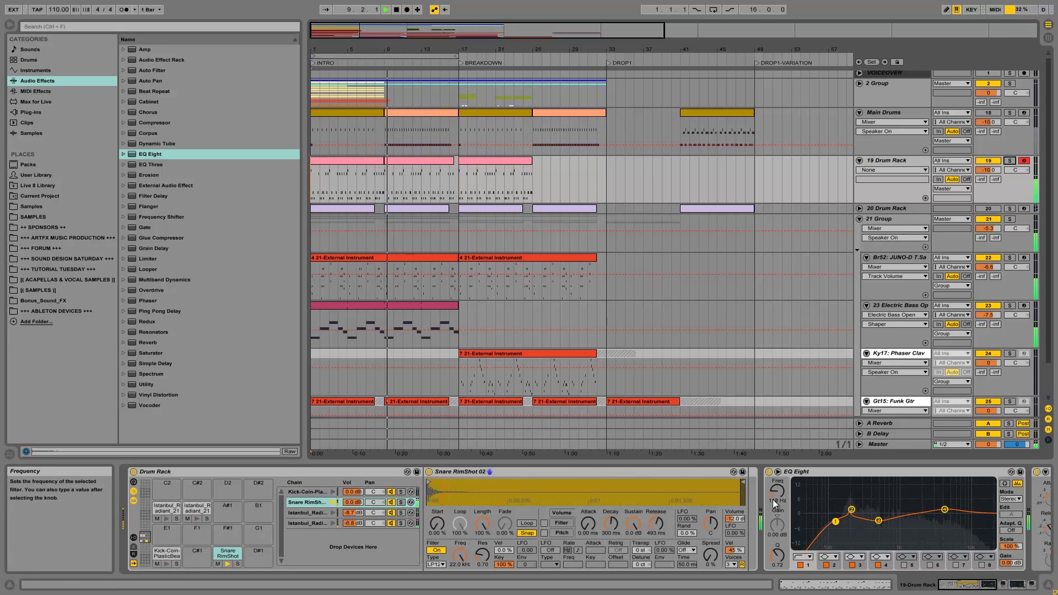
pyautogui.press('space')
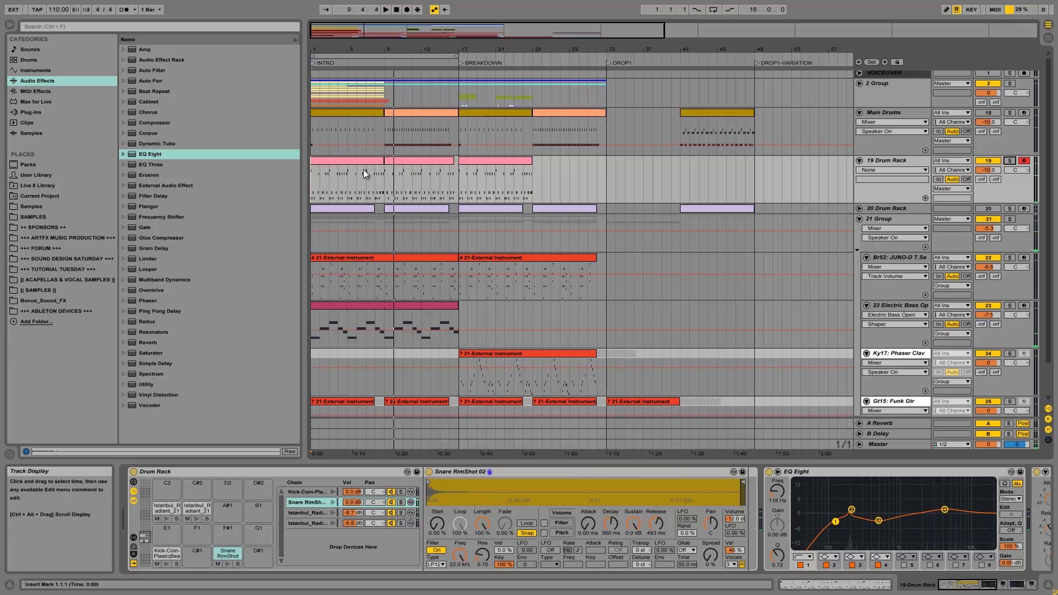
# - Examine the end of the first 19 Drum Rack clip by playing from 7.4 into bar 8
pyautogui.click(362, 172)
pyautogui.moveTo(374, 53); pyautogui.dragTo(377, 72)
pyautogui.click(366, 167)
pyautogui.press('space')
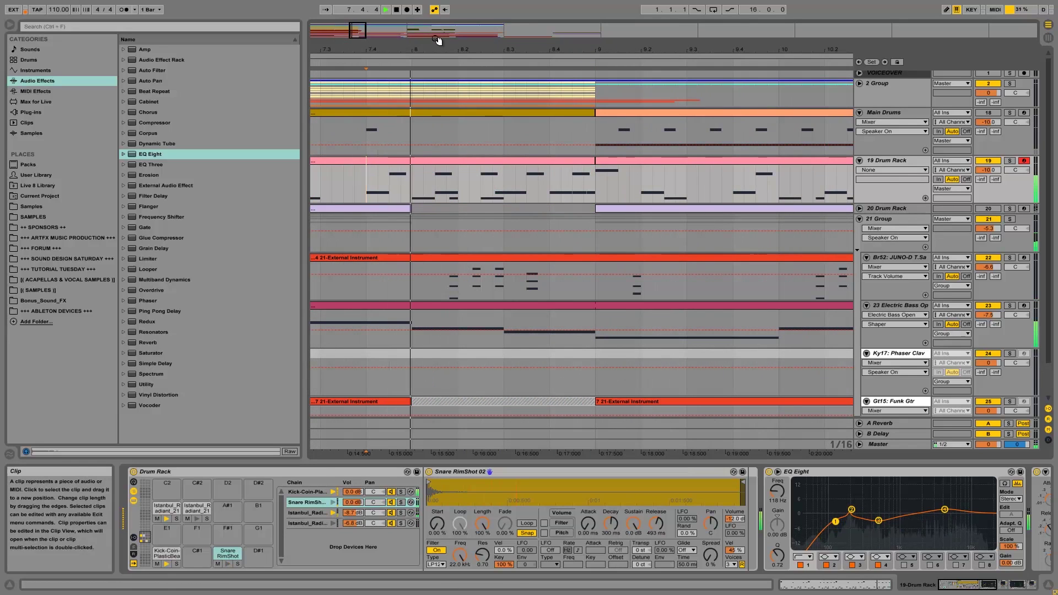
pyautogui.press('space')
# - Move the Snare RimShot 02 note just before 8.2 in the first Drum Rack clip to 8.2.1 and play from 8.1.1
pyautogui.click(440, 160)
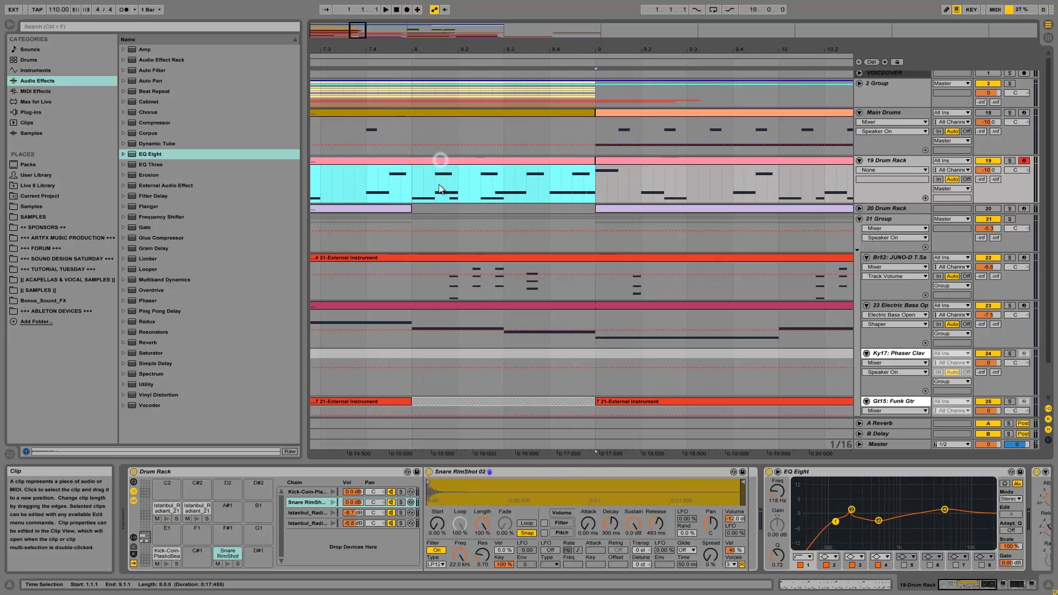
pyautogui.doubleClick(446, 162)
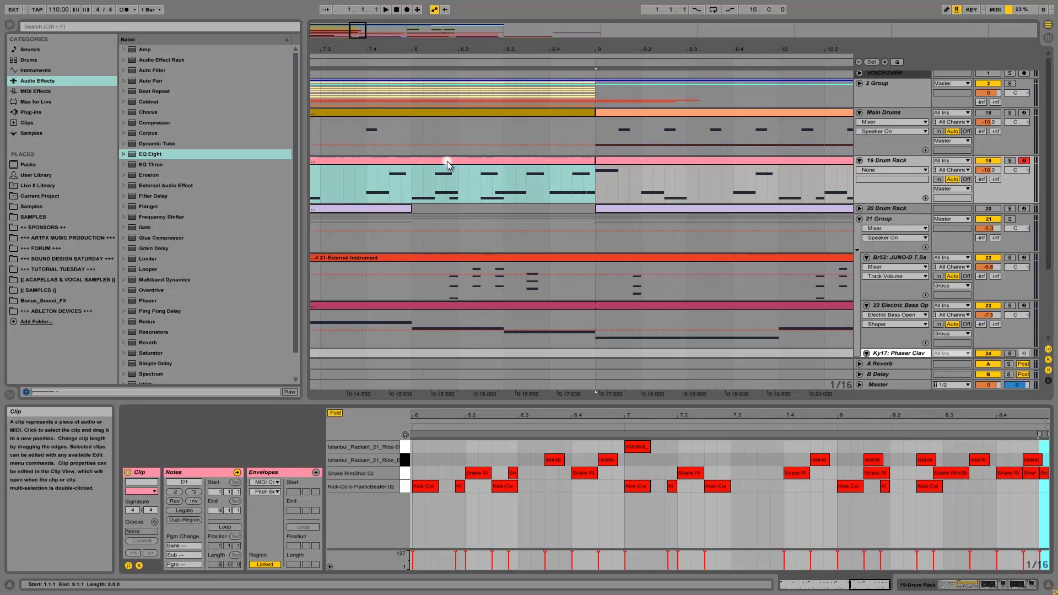
pyautogui.moveTo(971, 419); pyautogui.dragTo(961, 415)
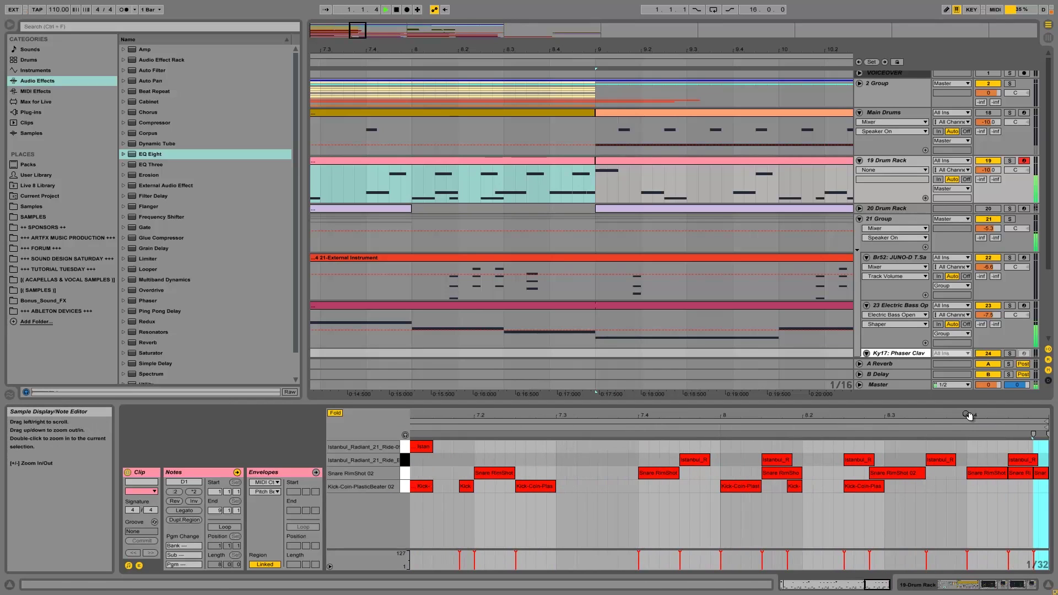
pyautogui.click(410, 175)
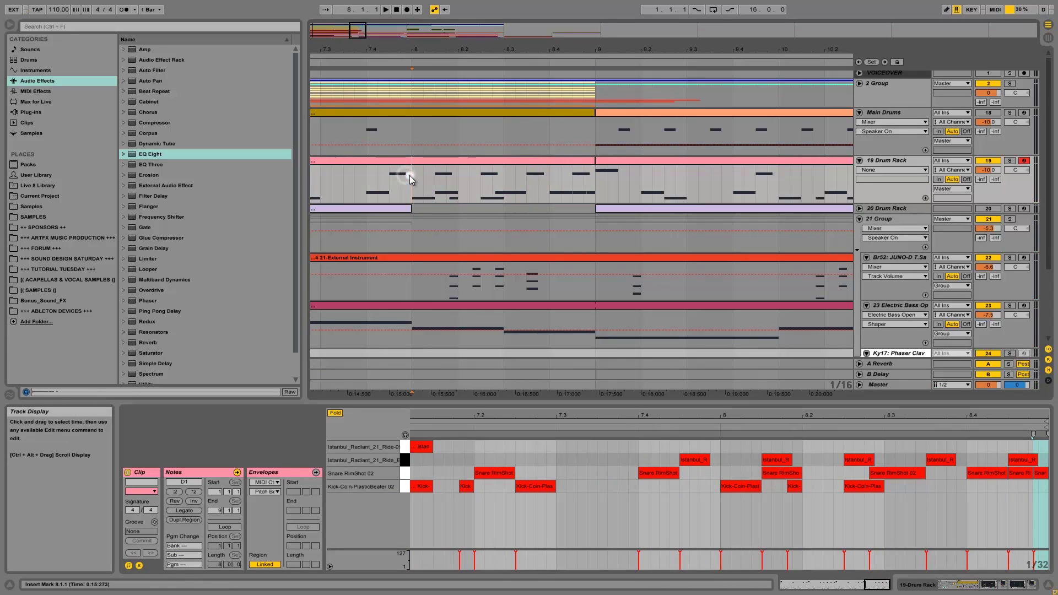
pyautogui.press('space')
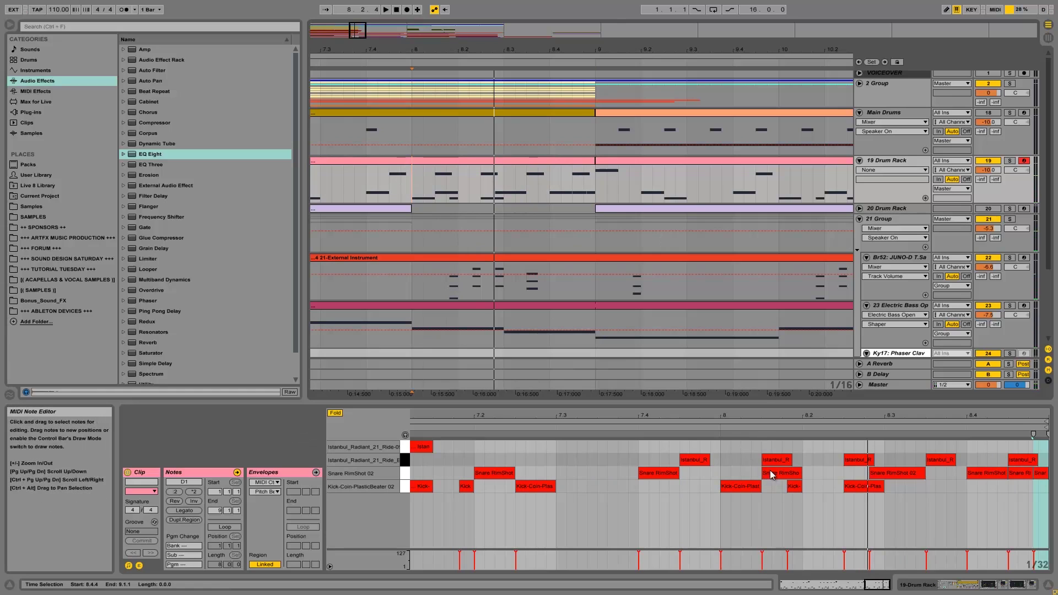
pyautogui.moveTo(770, 471); pyautogui.dragTo(799, 478)
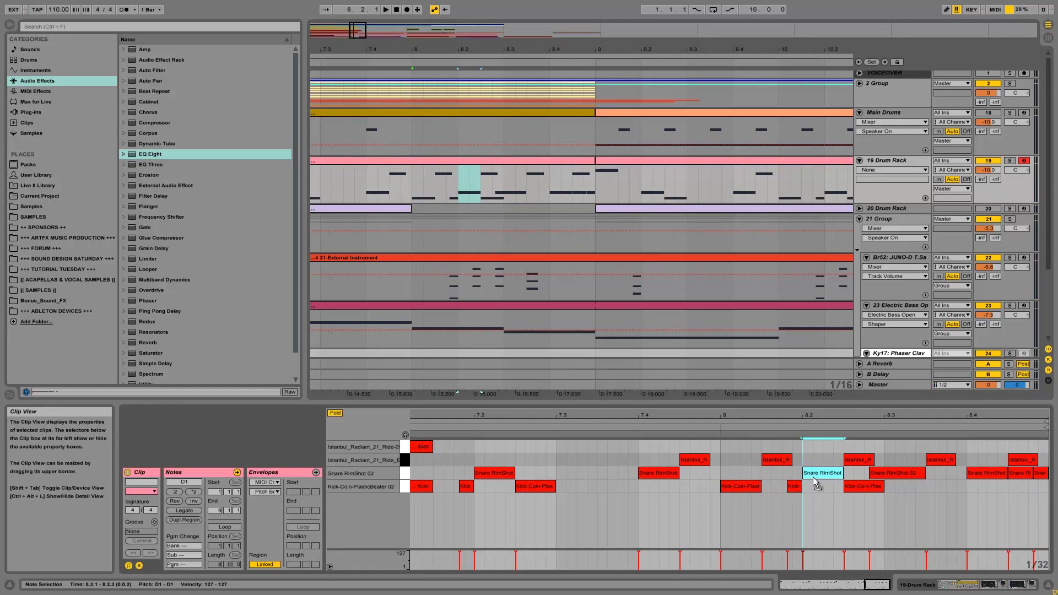
pyautogui.press('space')
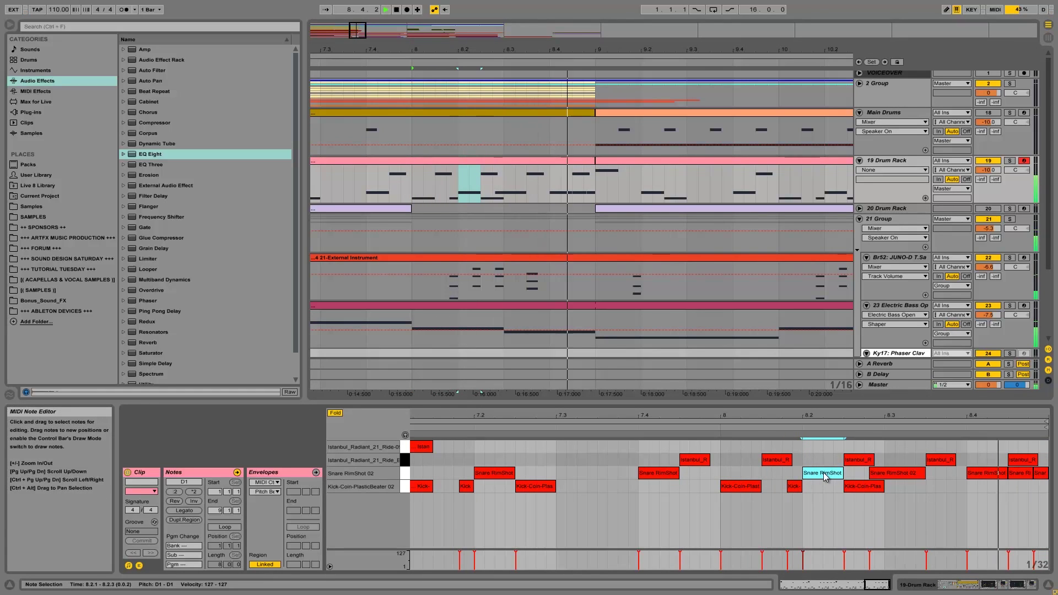
pyautogui.press('space')
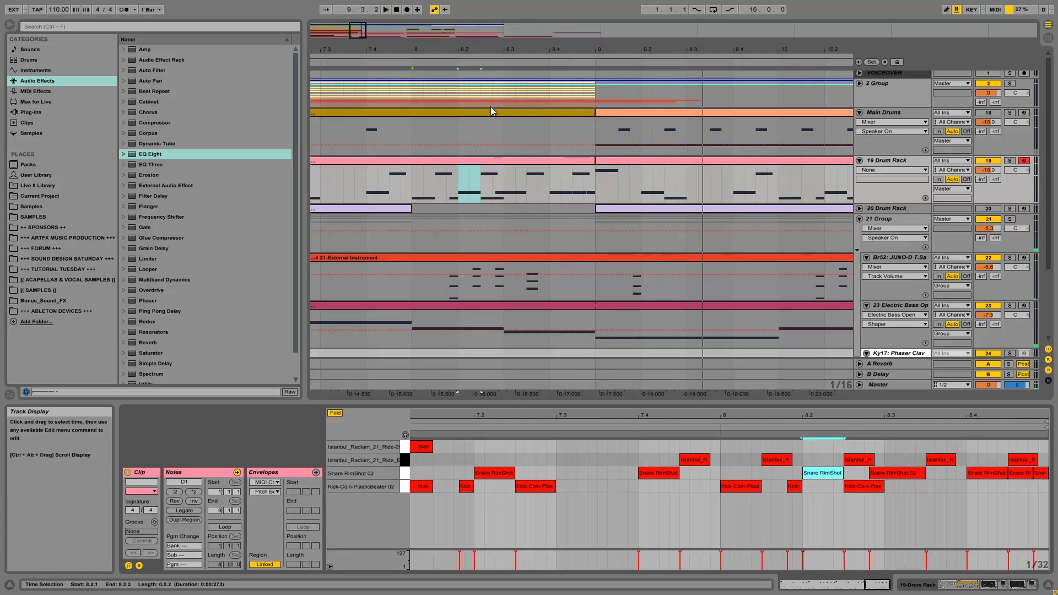
# - Move the matching Snare RimShot 02 note in the second Drum Rack clip to 8.2.1 and play the clip's ending from 16.1.1
pyautogui.moveTo(448, 47); pyautogui.dragTo(444, 47)
pyautogui.click(389, 165)
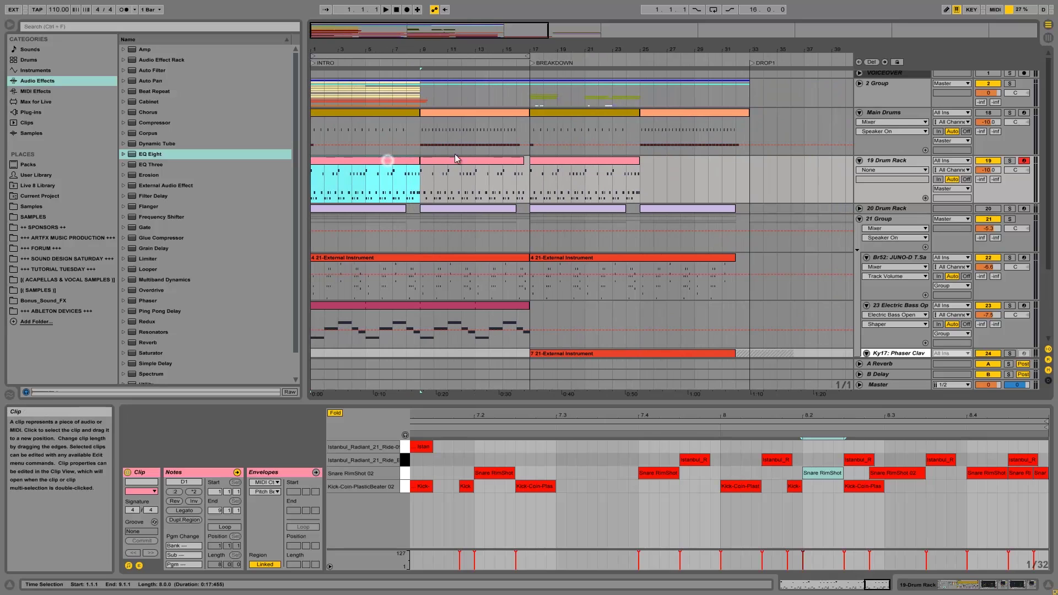
pyautogui.click(475, 166)
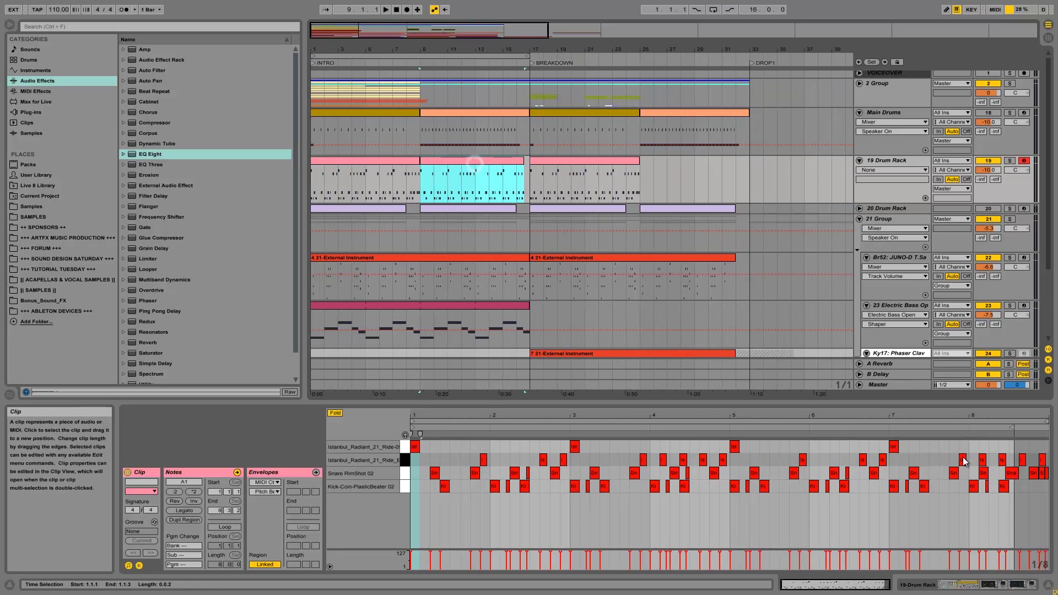
pyautogui.click(992, 474)
pyautogui.press('space')
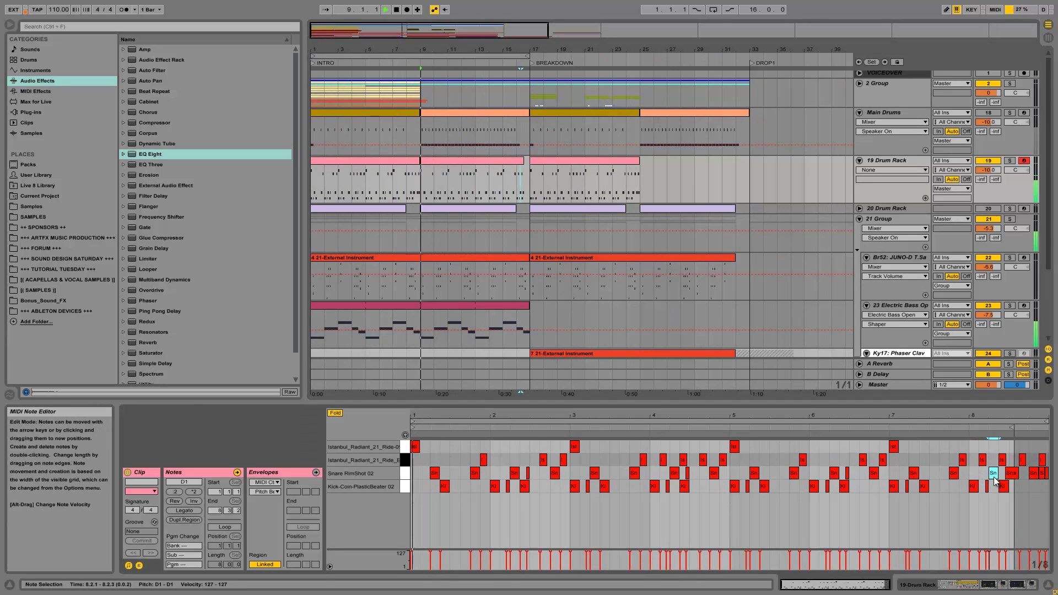
pyautogui.click(513, 180)
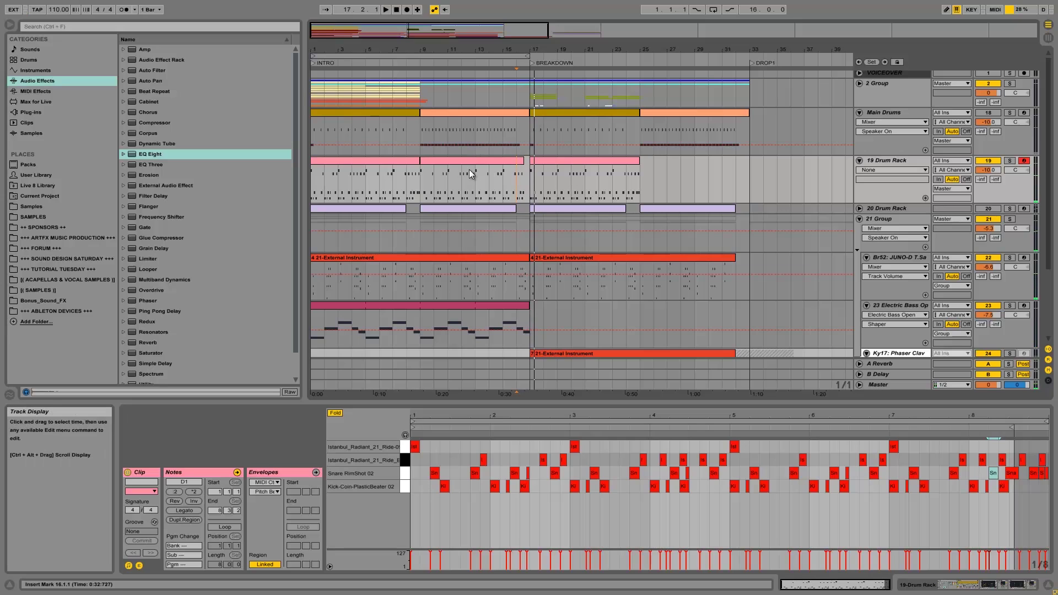
# - Copy the first Drum Rack clip over the breakdown clip at 17.1.1 and play from there
pyautogui.click(394, 160)
pyautogui.moveTo(340, 160); pyautogui.dragTo(557, 158)
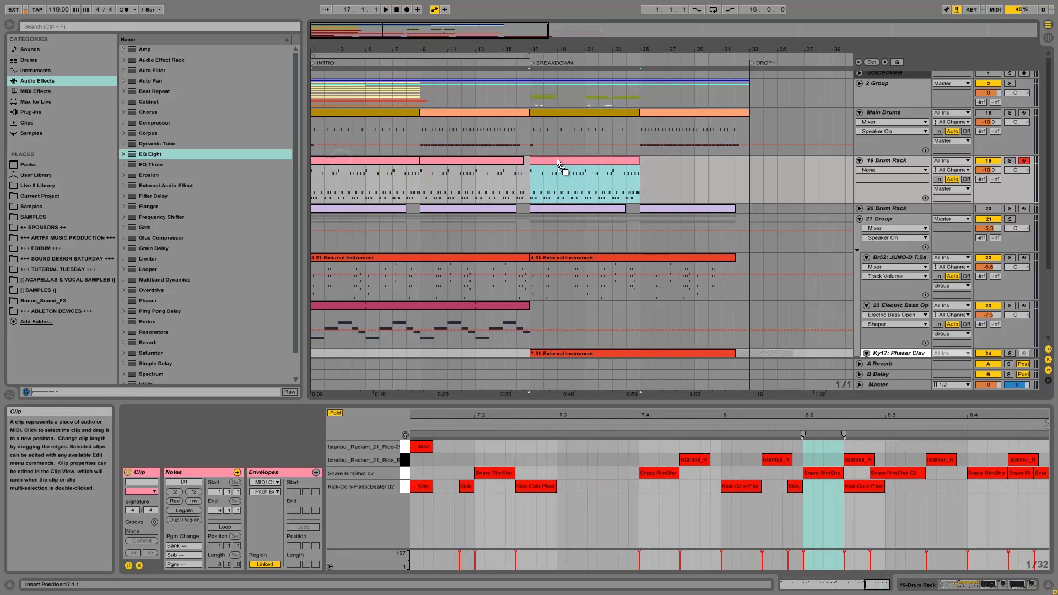
pyautogui.click(532, 182)
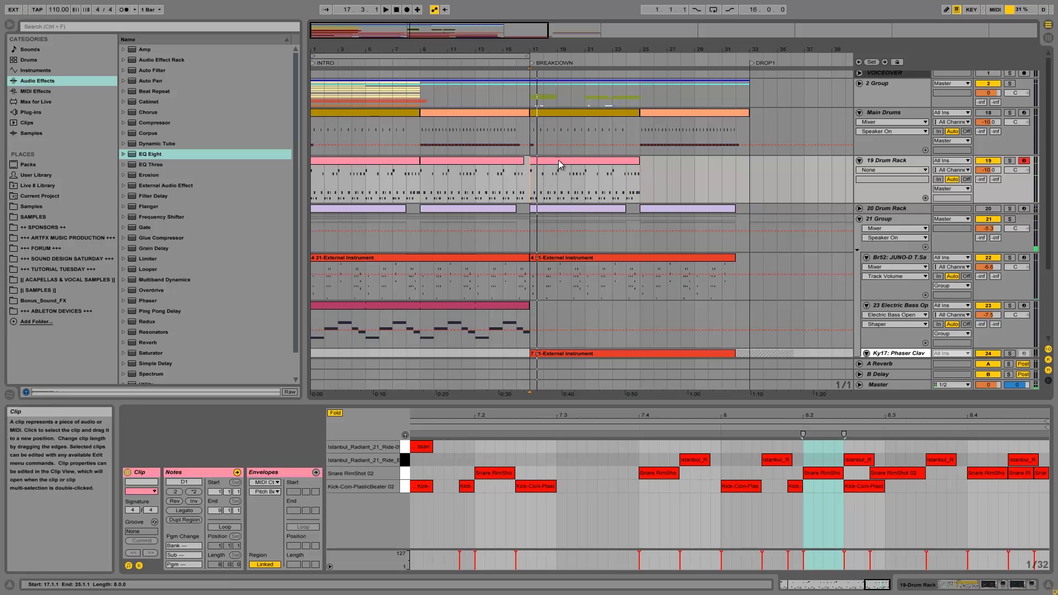
# - Delete all kick notes except the first from the breakdown Drum Rack clip and play it
pyautogui.click(553, 163)
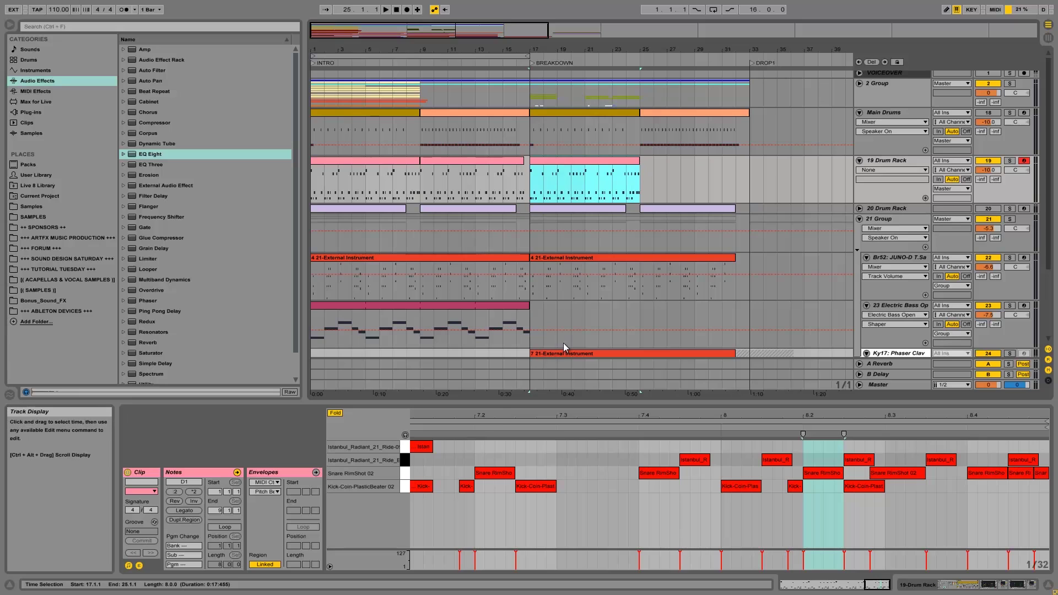
pyautogui.click(499, 420)
pyautogui.moveTo(501, 416); pyautogui.dragTo(505, 416)
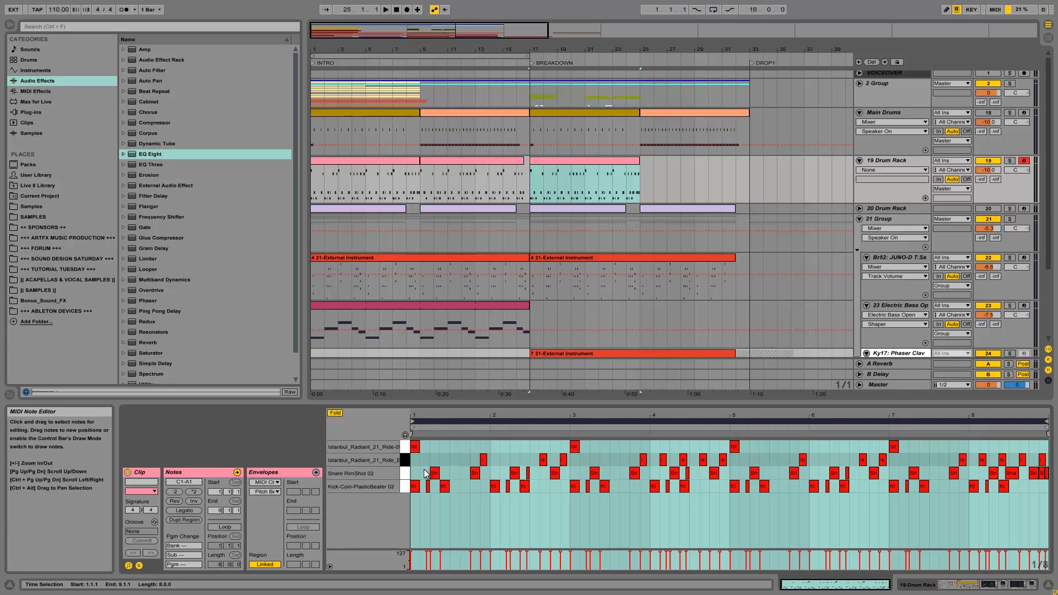
pyautogui.moveTo(426, 473); pyautogui.dragTo(448, 488)
pyautogui.moveTo(540, 490); pyautogui.dragTo(428, 531)
pyautogui.press('Delete')
pyautogui.press('space')
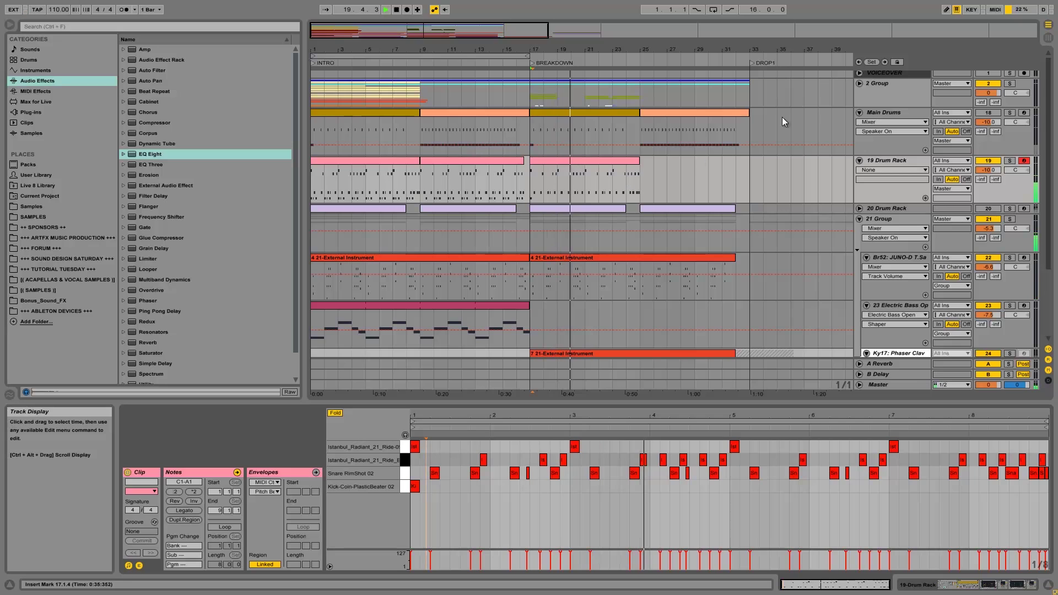
pyautogui.press('space')
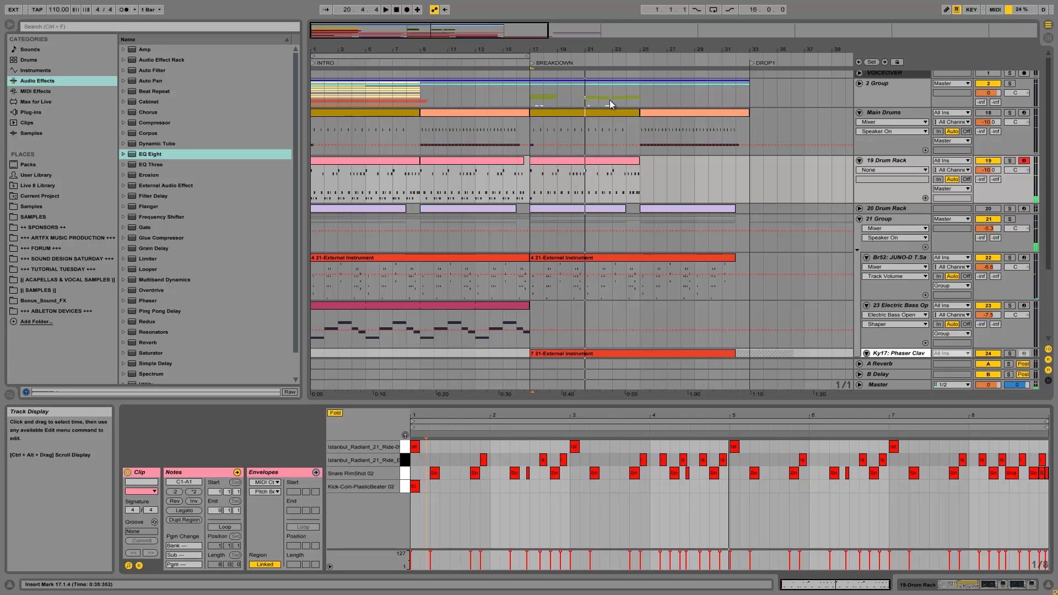
# - Activate the Main Drums track, delete its two intro clips between 1.1.1 and 17.1.1, and play from 16.1.1
pyautogui.click(995, 115)
pyautogui.click(444, 112)
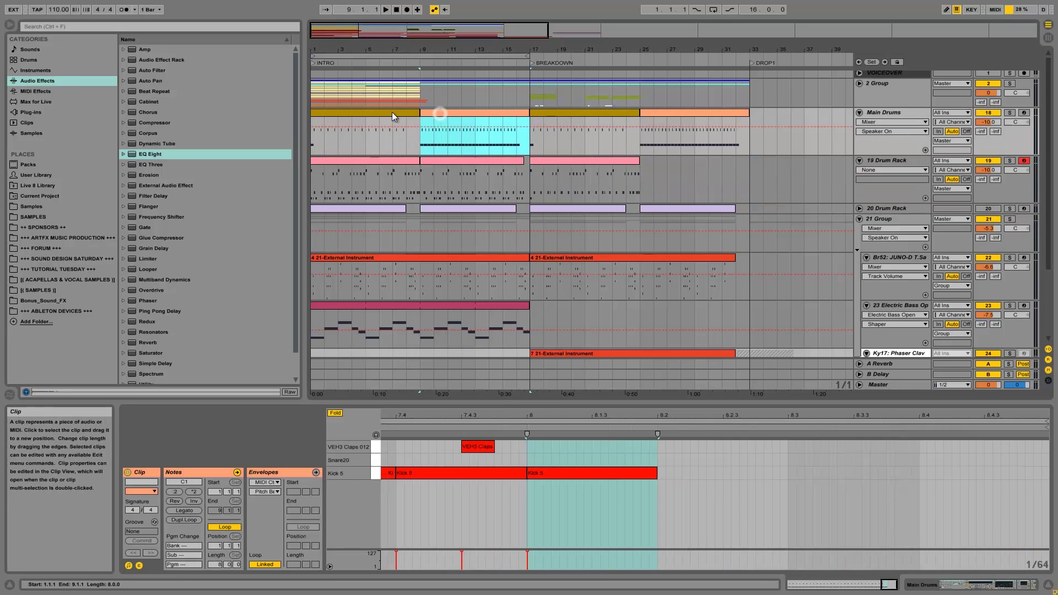
pyautogui.keyDown('shift'); pyautogui.click(392, 111); pyautogui.keyUp('shift')
pyautogui.press('Delete')
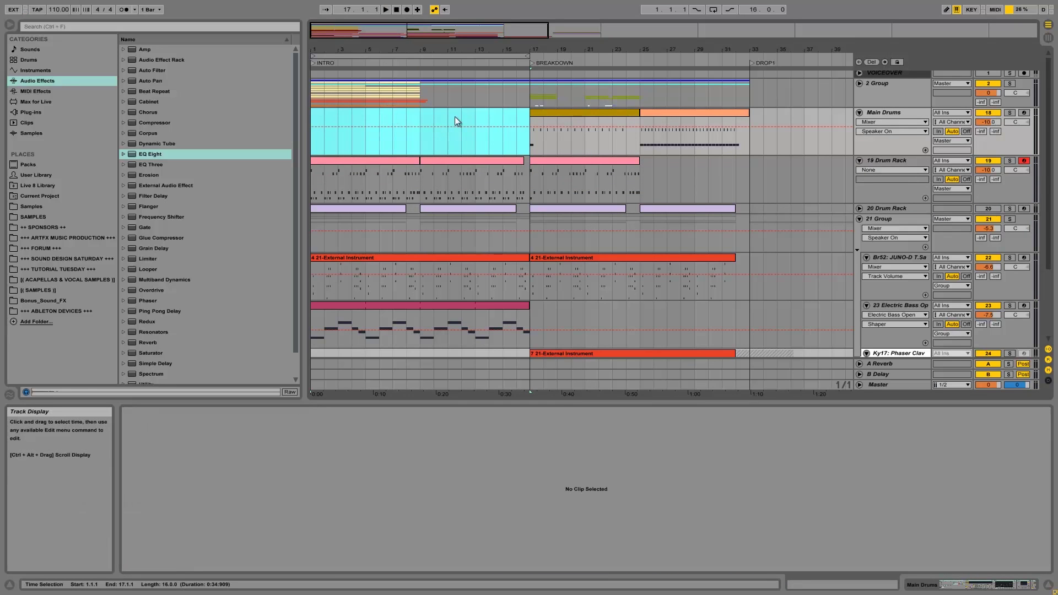
pyautogui.click(514, 118)
pyautogui.press('space')
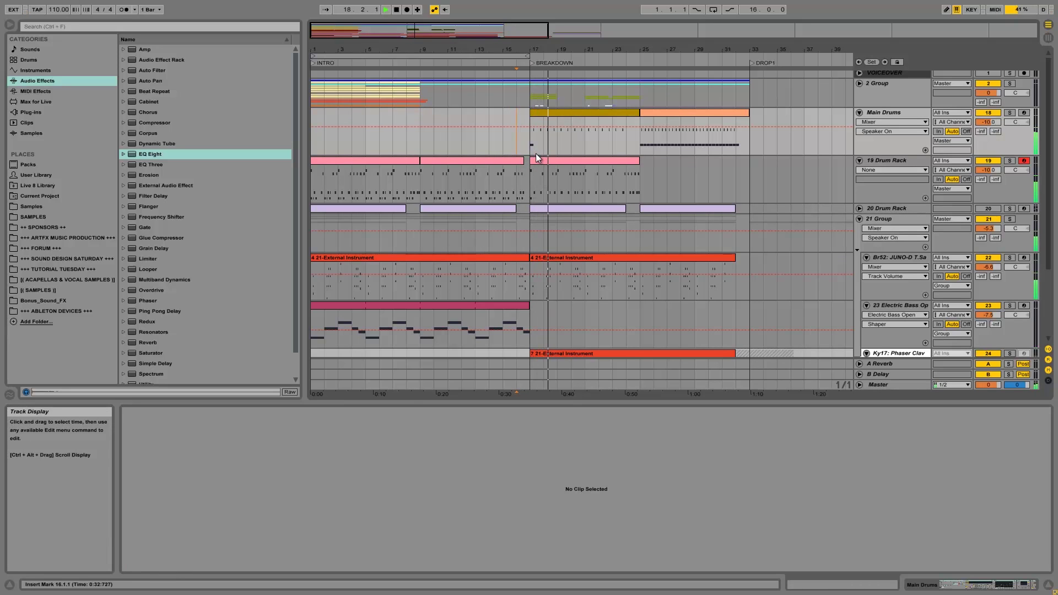
# - Extend the intro Electric Bass clip through the breakdown to 33.1.1 and play from 17.1.1
pyautogui.press('space')
pyautogui.click(382, 306)
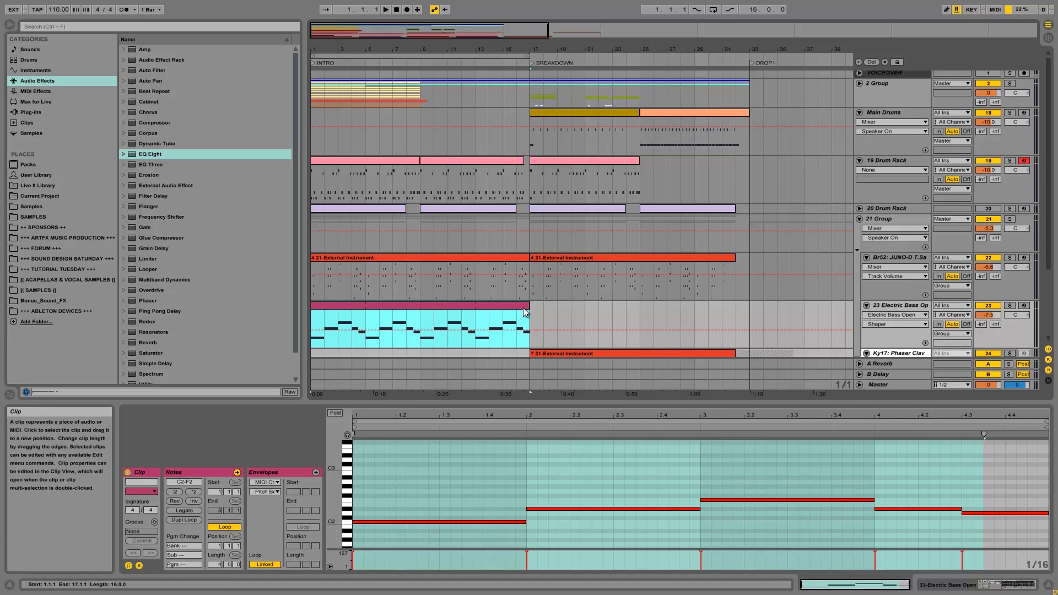
pyautogui.moveTo(525, 308); pyautogui.dragTo(749, 308)
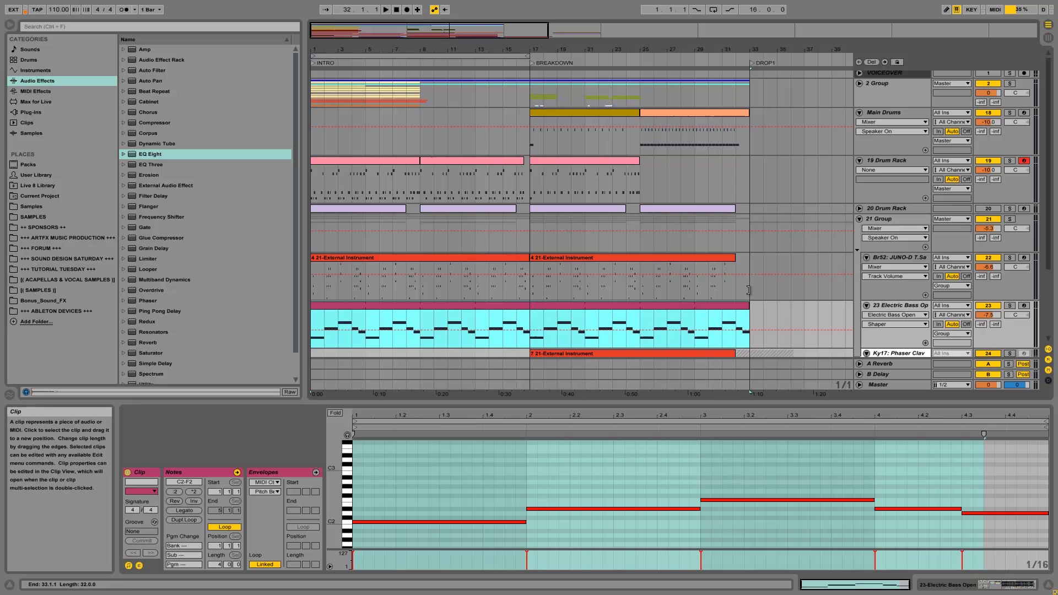
pyautogui.click(527, 316)
pyautogui.press('space')
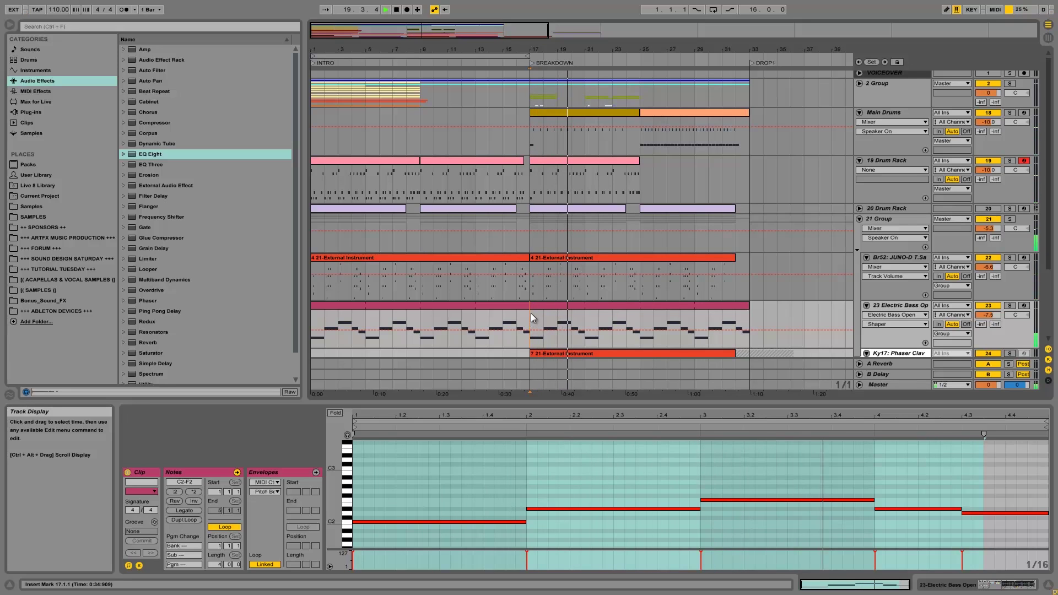
# - Play the ending of the breakdown Drum Rack clip from 24.4.3, and duplicate the clip to 25.1.1
pyautogui.click(607, 160)
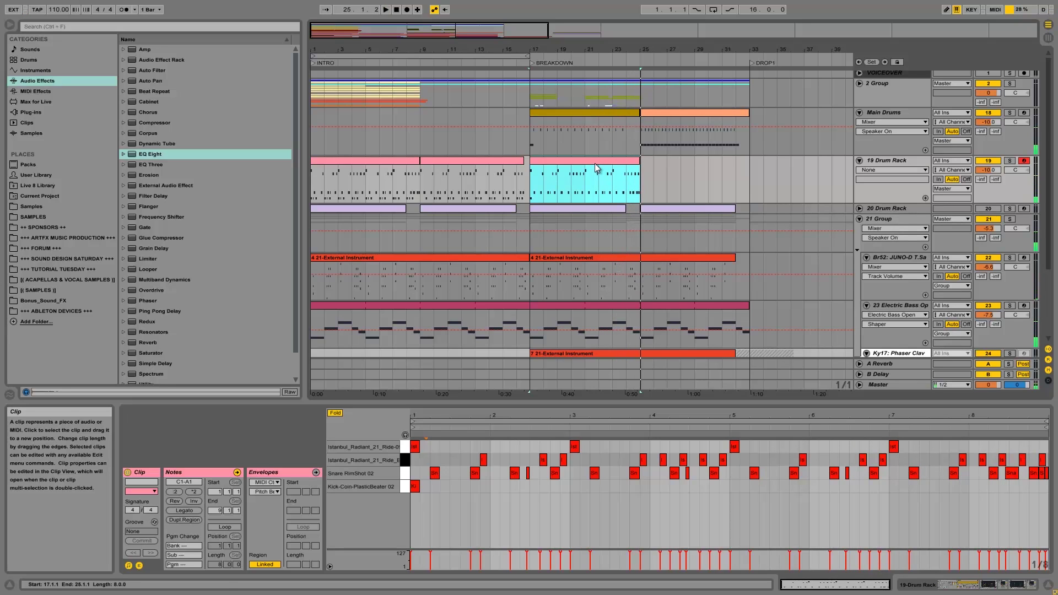
pyautogui.click(628, 180)
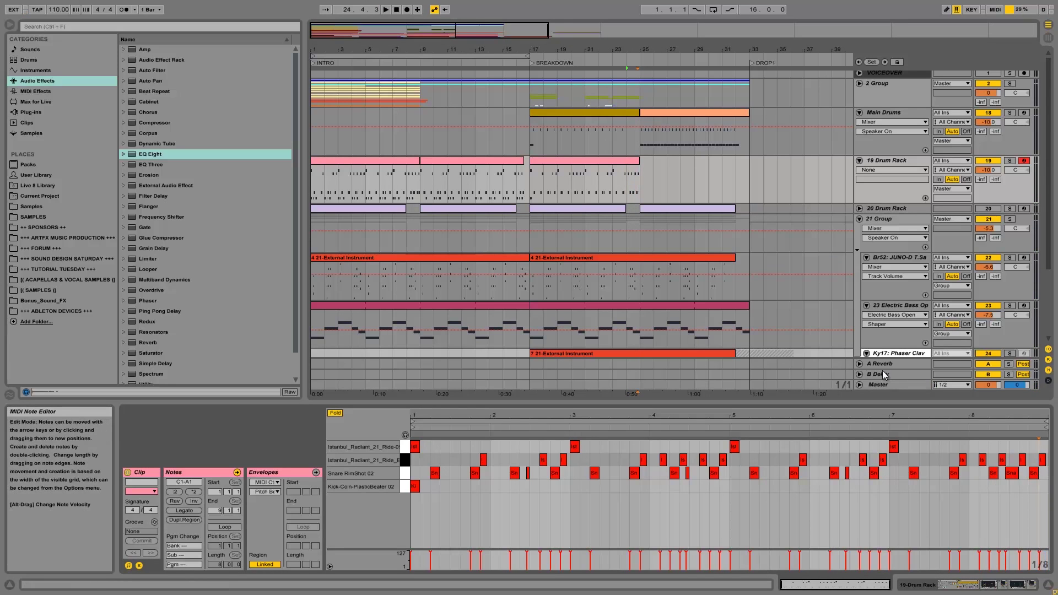
pyautogui.press('space')
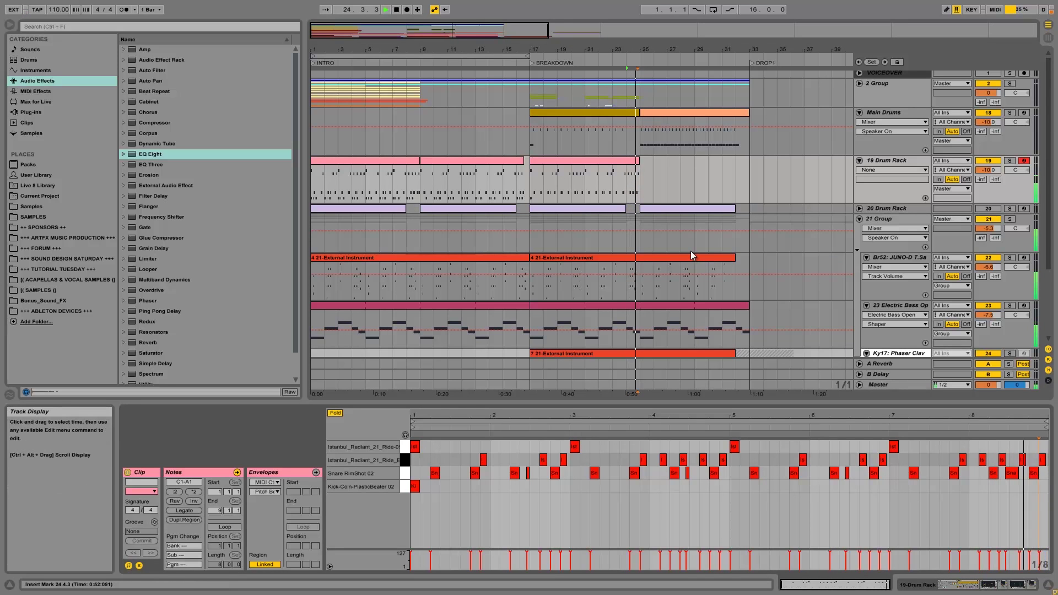
pyautogui.press('space')
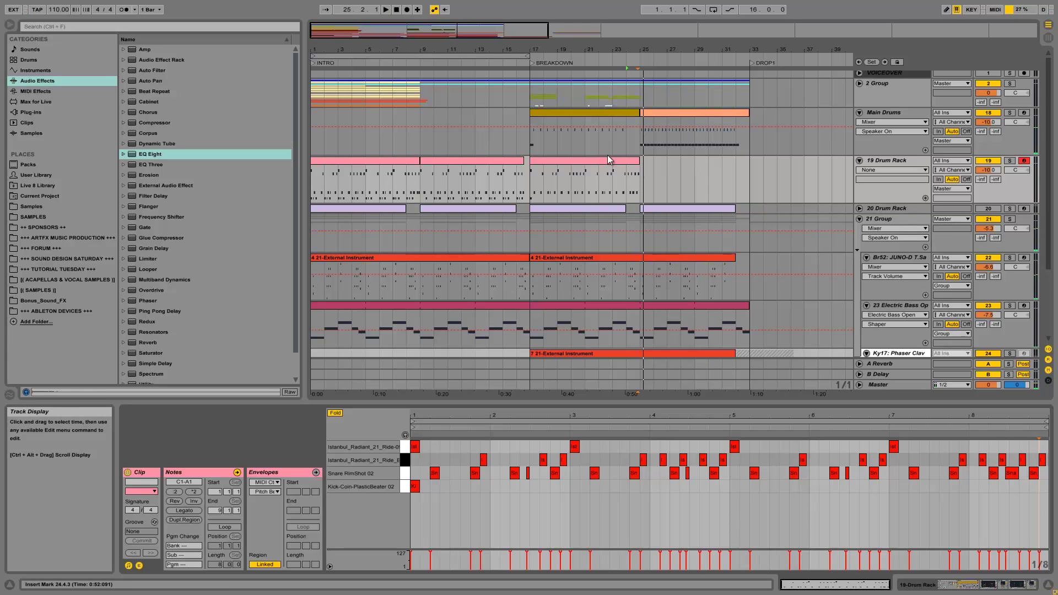
pyautogui.click(587, 160)
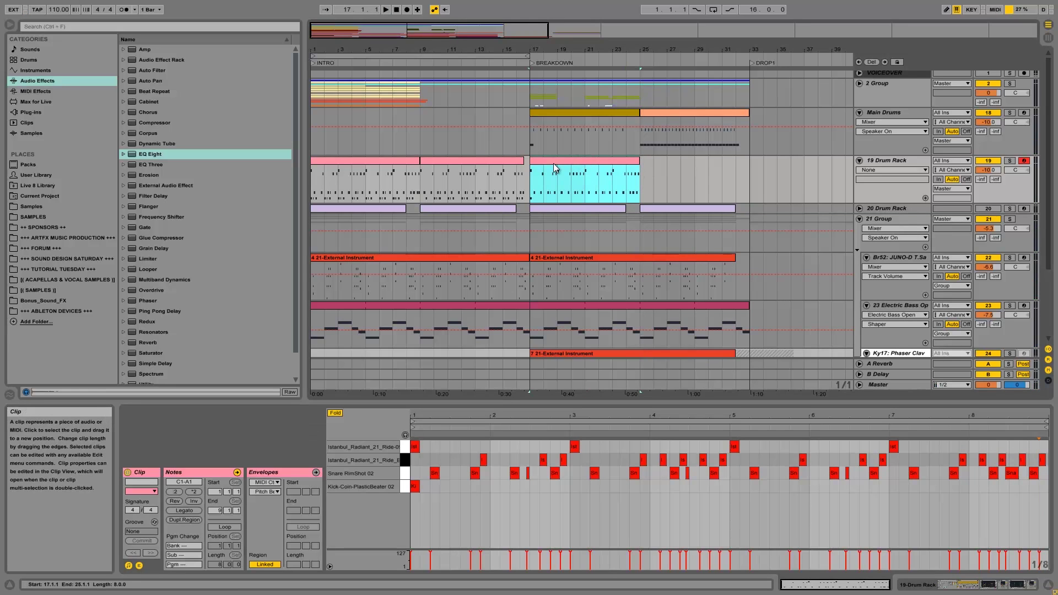
pyautogui.hotkey('ctrl', 'd')
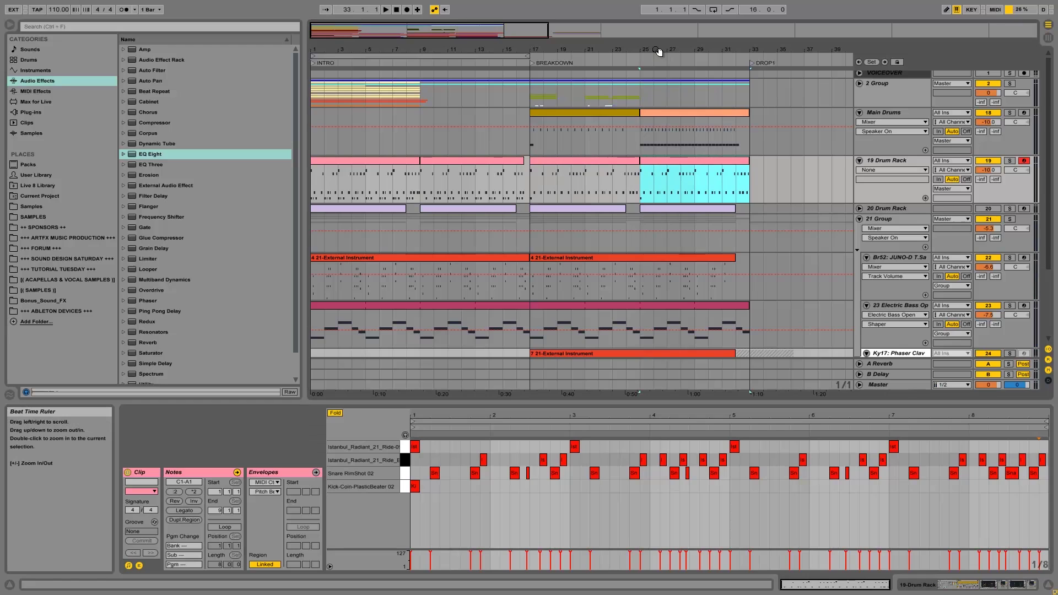
# - In the Drum Rack clip at 25.1.1, delete all Snare RimShot 02 notes except those at 2.2.4, 4.2.4 and 6.2.4, and play it
pyautogui.press('z')
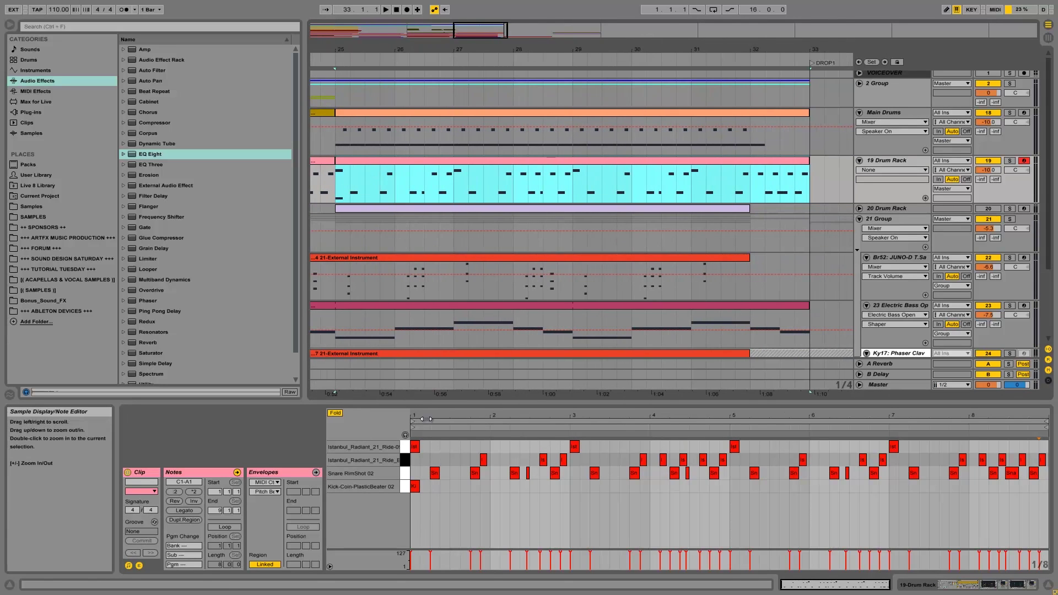
pyautogui.click(405, 477)
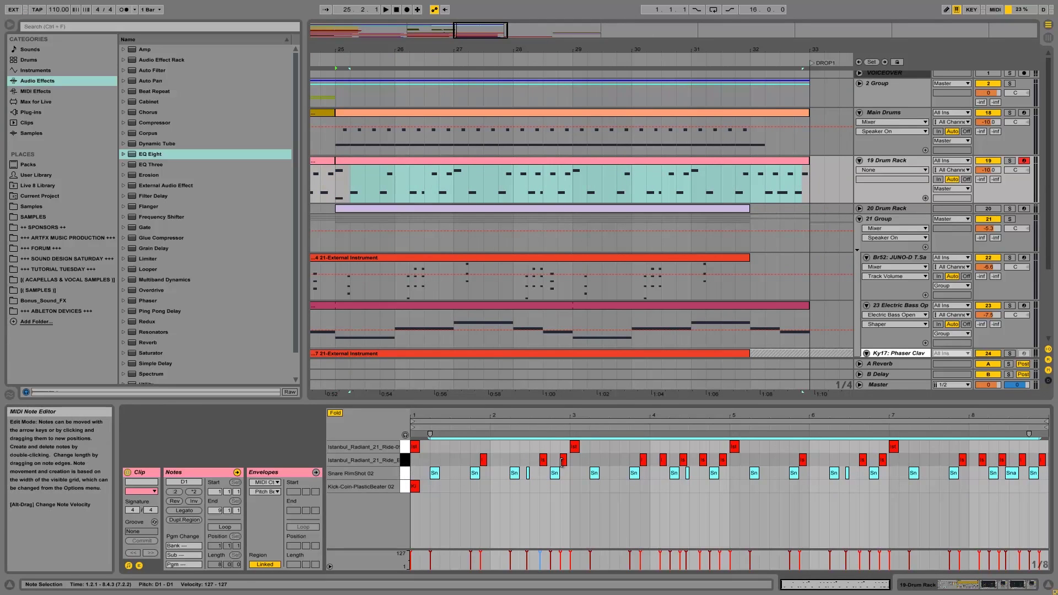
pyautogui.press('space')
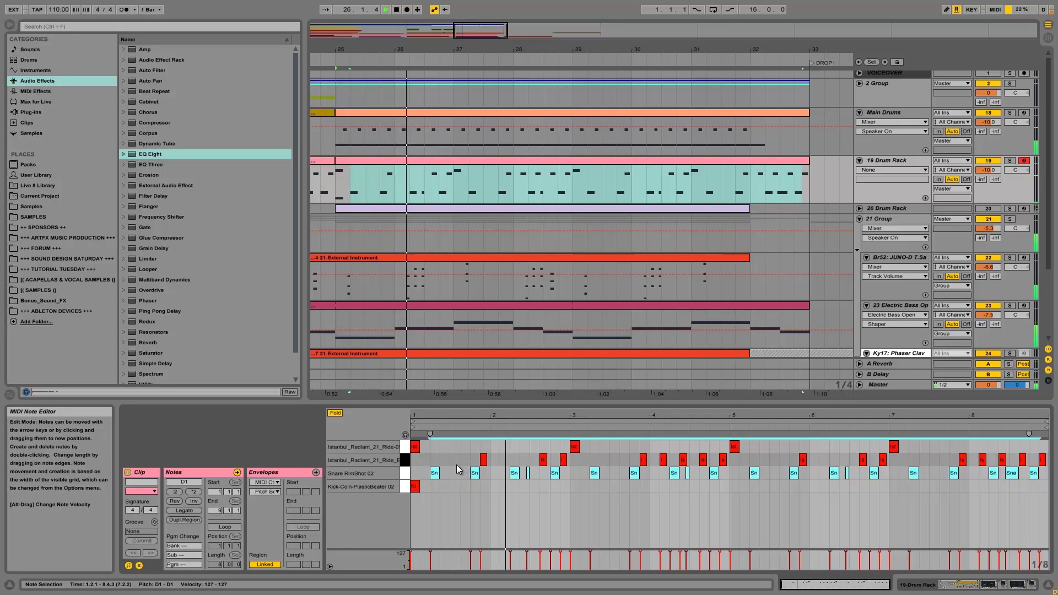
pyautogui.moveTo(424, 470); pyautogui.dragTo(1047, 477)
pyautogui.press('Delete')
pyautogui.press('Delete')
pyautogui.press('Delete')
pyautogui.press('space')
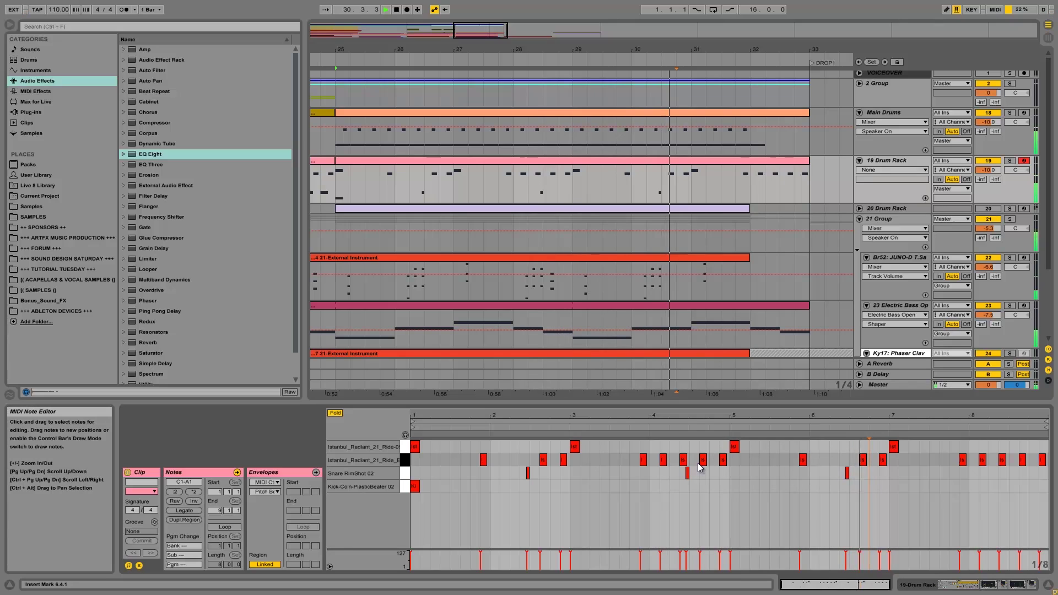
# - Copy the Snare RimShot 02 note at 6.2.4 to 7.1.4 and play the arrangement from 31.1.1
pyautogui.click(847, 473)
pyautogui.press('space')
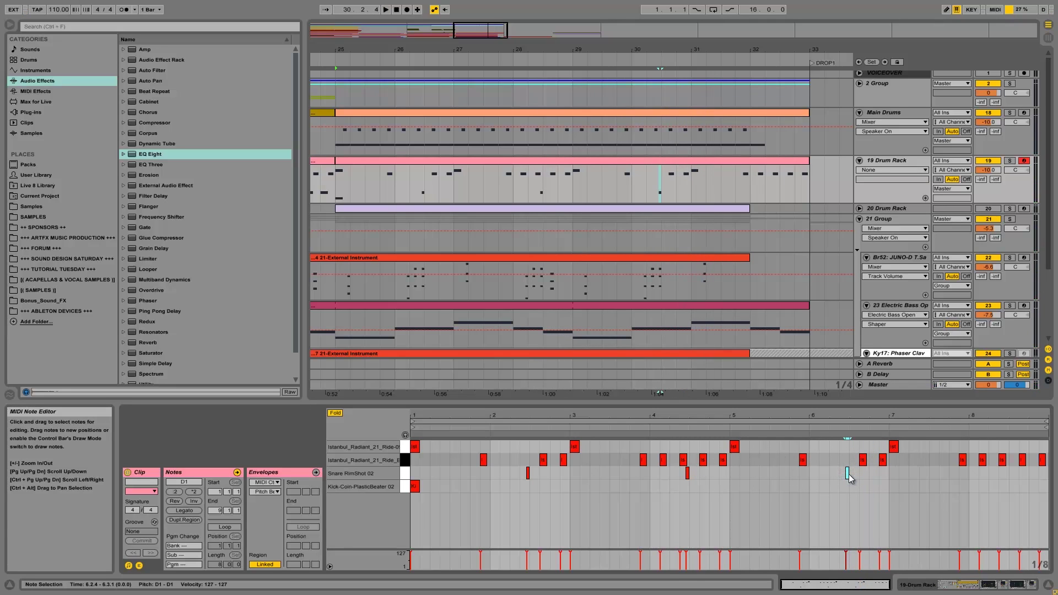
pyautogui.click(889, 474)
pyautogui.press('space')
pyautogui.click(690, 181)
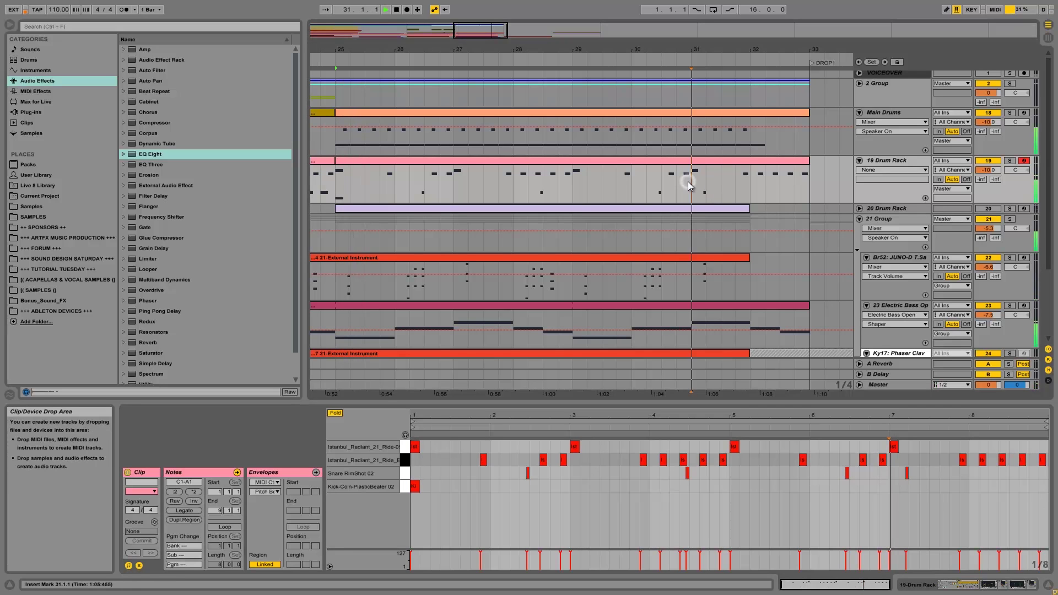
pyautogui.press('space')
# - Copy the upper ride note at 7.1.1 to 7.2.1, 7.3.1 and 7.4.1, copy the 7.1.4 snare to 7.2.4, 7.3.4 and 7.4.4, and play
pyautogui.click(893, 447)
pyautogui.moveTo(894, 449); pyautogui.dragTo(955, 447)
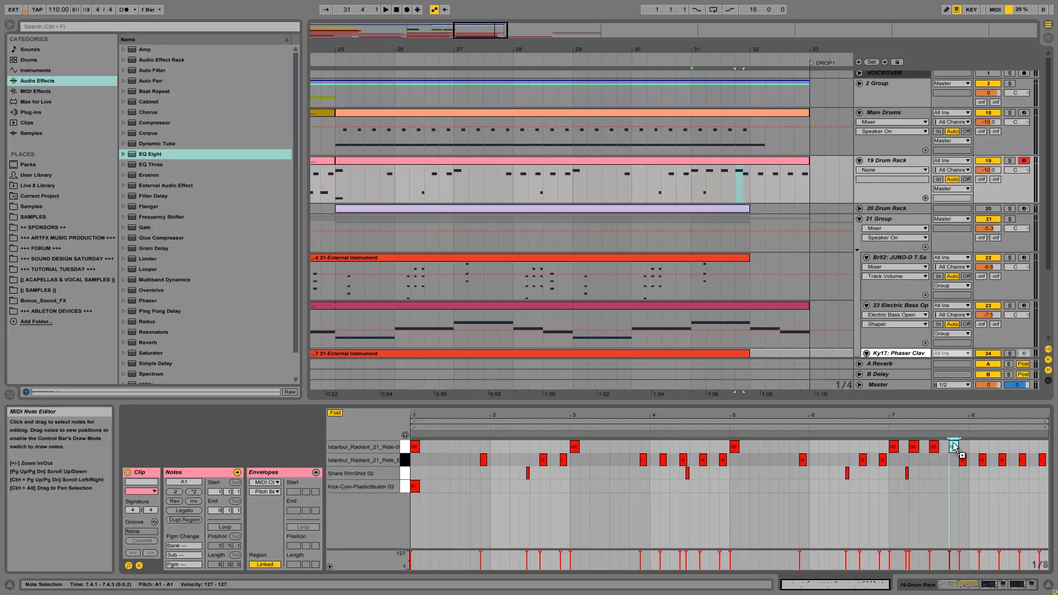
pyautogui.moveTo(907, 475); pyautogui.dragTo(927, 475)
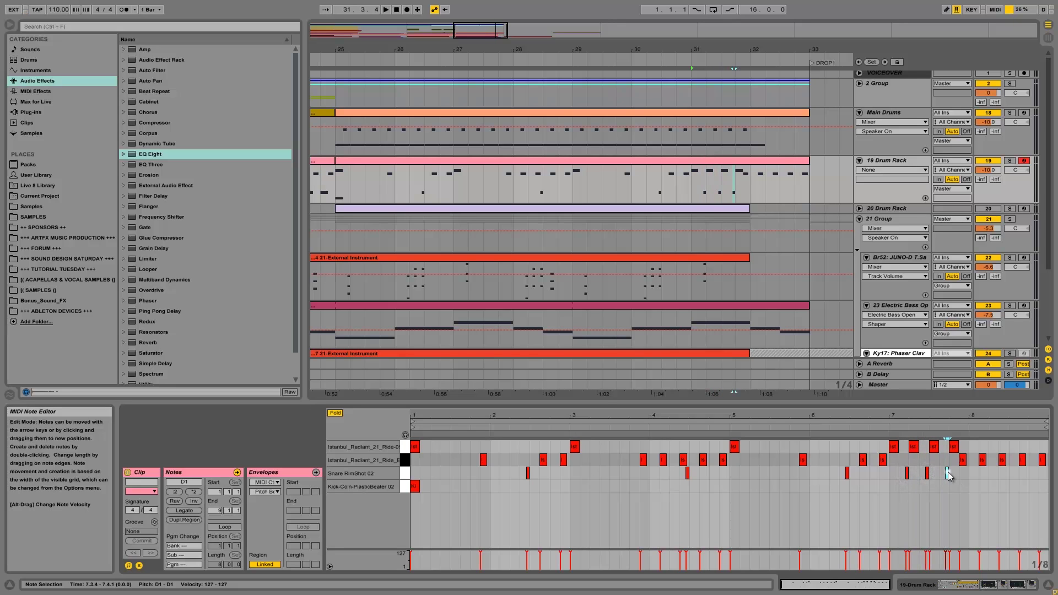
pyautogui.press('space')
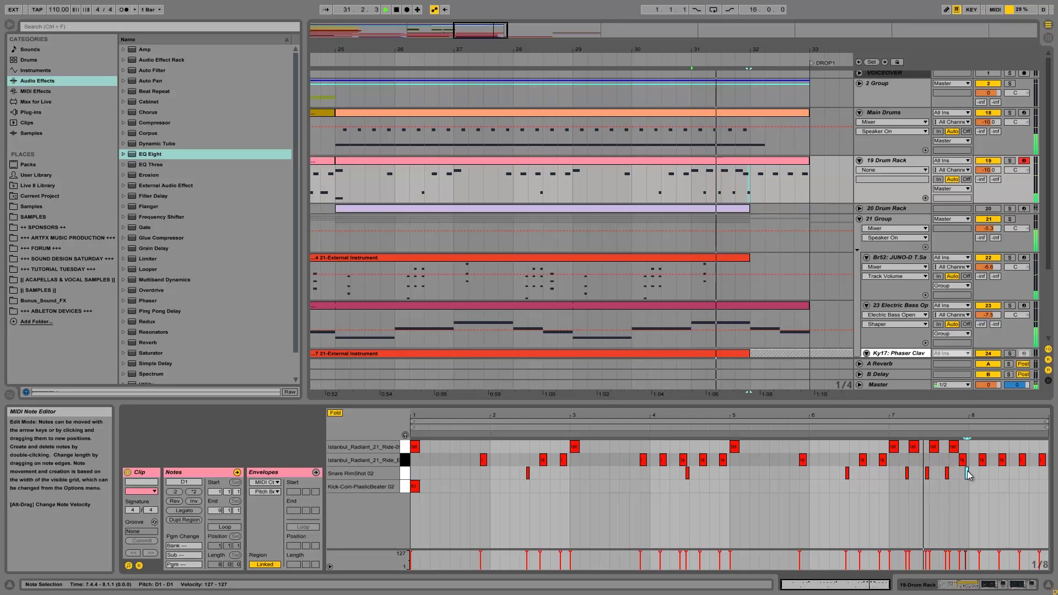
pyautogui.press('space')
# - Delete the Snare RimShot 02 notes at 7.2.4 and 7.4.4, keeping the one at 7.3.4, and play the result
pyautogui.moveTo(917, 472); pyautogui.dragTo(944, 475)
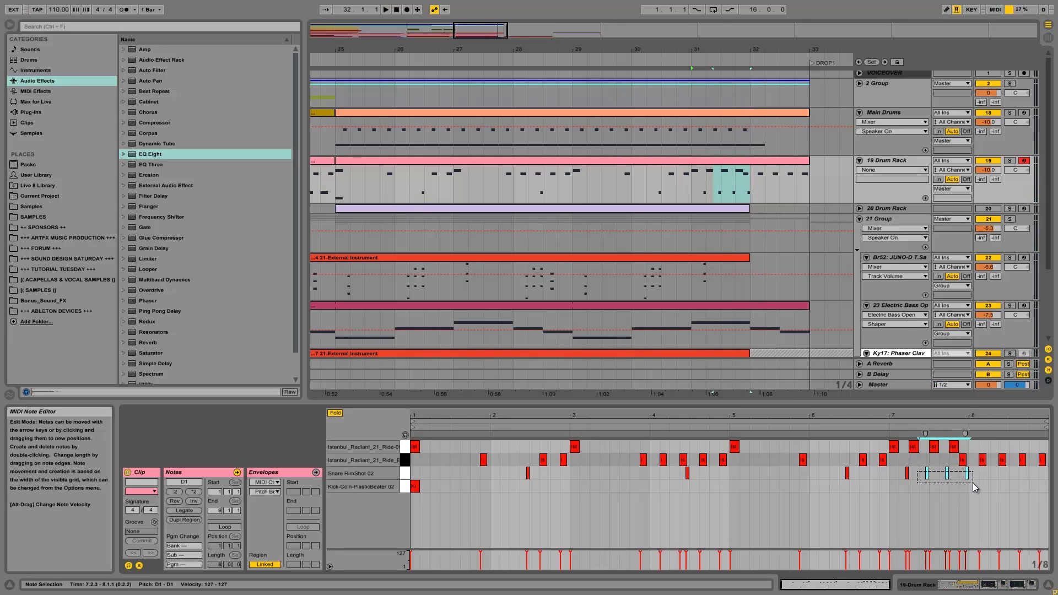
pyautogui.moveTo(967, 484); pyautogui.dragTo(928, 485)
pyautogui.press('Delete')
pyautogui.doubleClick(968, 472)
pyautogui.press('space')
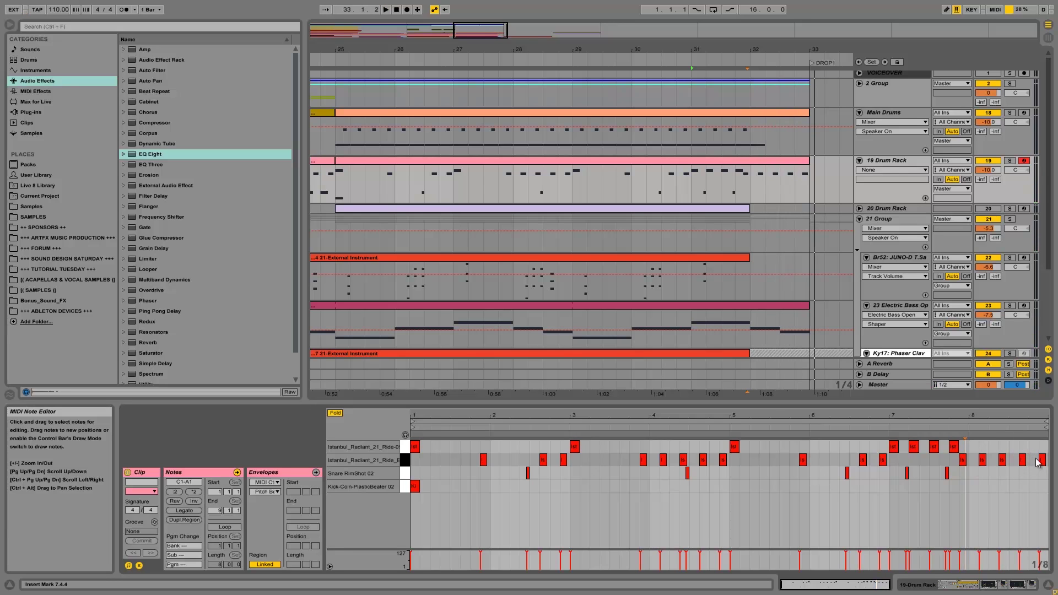
# - Copy the lower ride note at 7.4.3 back to 7.3.3, 7.2.3 and 7.1.3, and play the bar
pyautogui.moveTo(963, 465); pyautogui.dragTo(903, 466)
pyautogui.press('space')
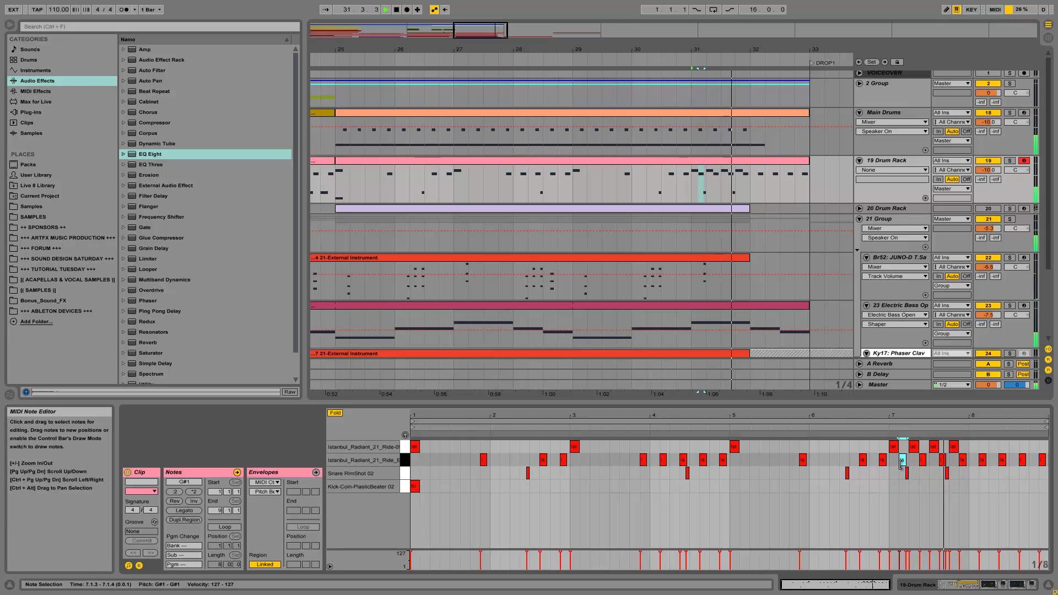
pyautogui.press('space')
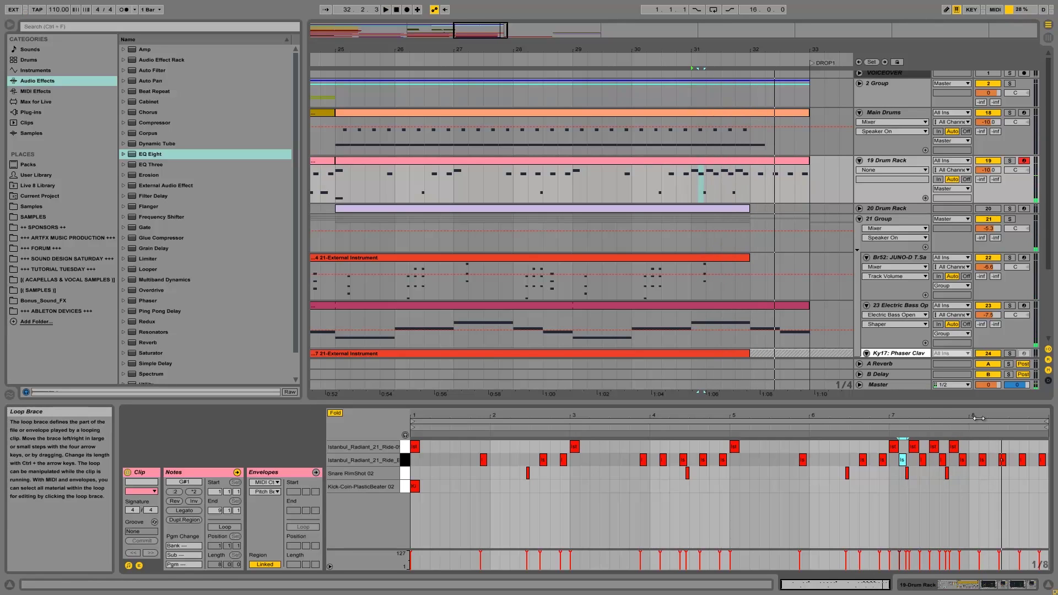
# - Delete the remaining ride notes in bar 8 of the clip and play from 32.1.1
pyautogui.moveTo(979, 447); pyautogui.dragTo(1052, 489)
pyautogui.press('Delete')
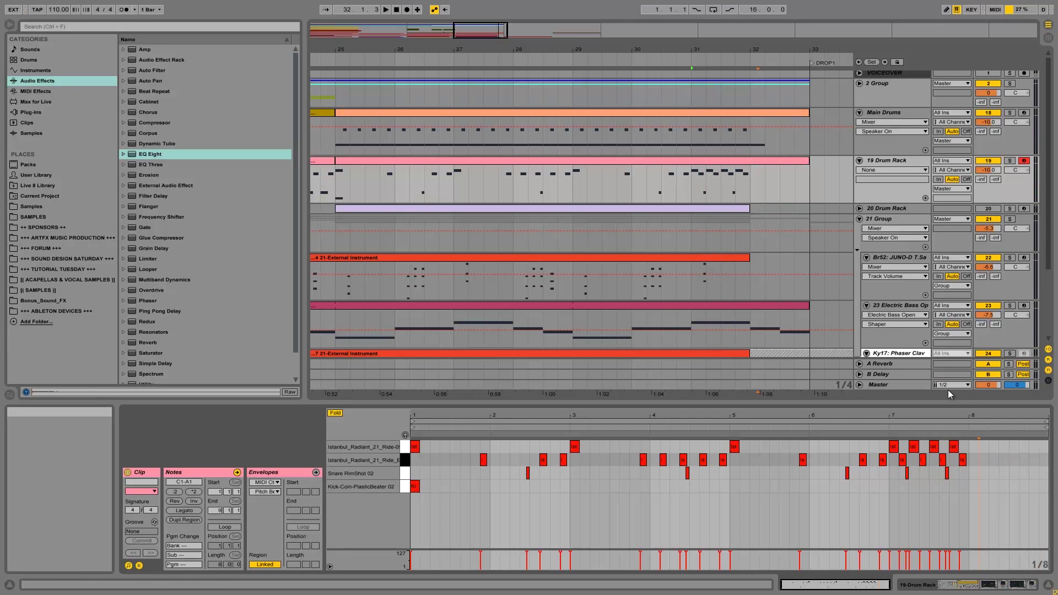
pyautogui.click(750, 185)
pyautogui.press('space')
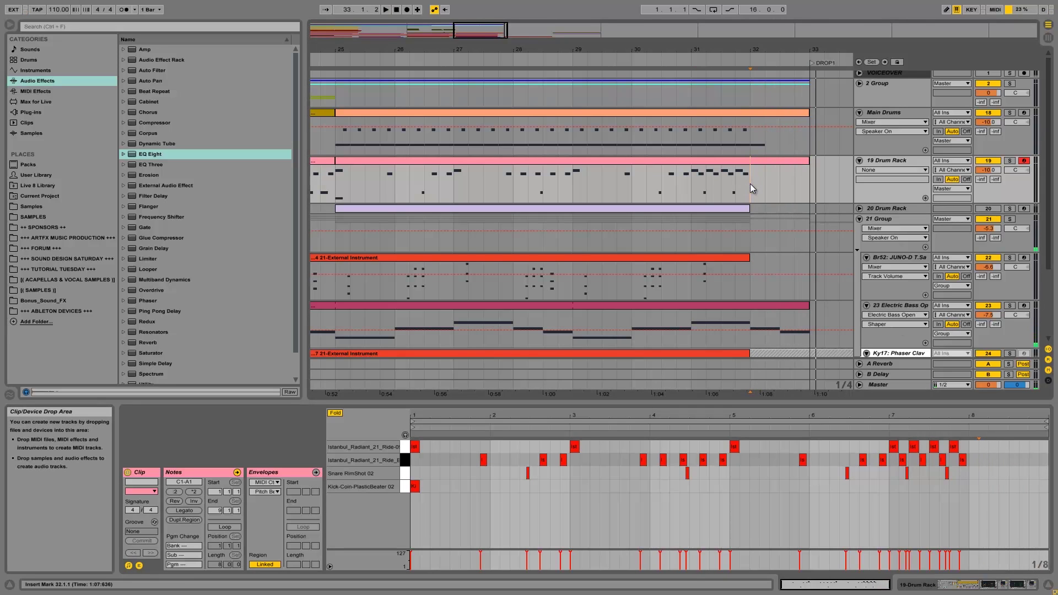
pyautogui.press('space')
# - Copy the first kick note in the clip to 1.2.1, 1.3.1 and 1.4.1
pyautogui.click(335, 174)
pyautogui.click(419, 487)
pyautogui.moveTo(419, 487); pyautogui.dragTo(476, 489)
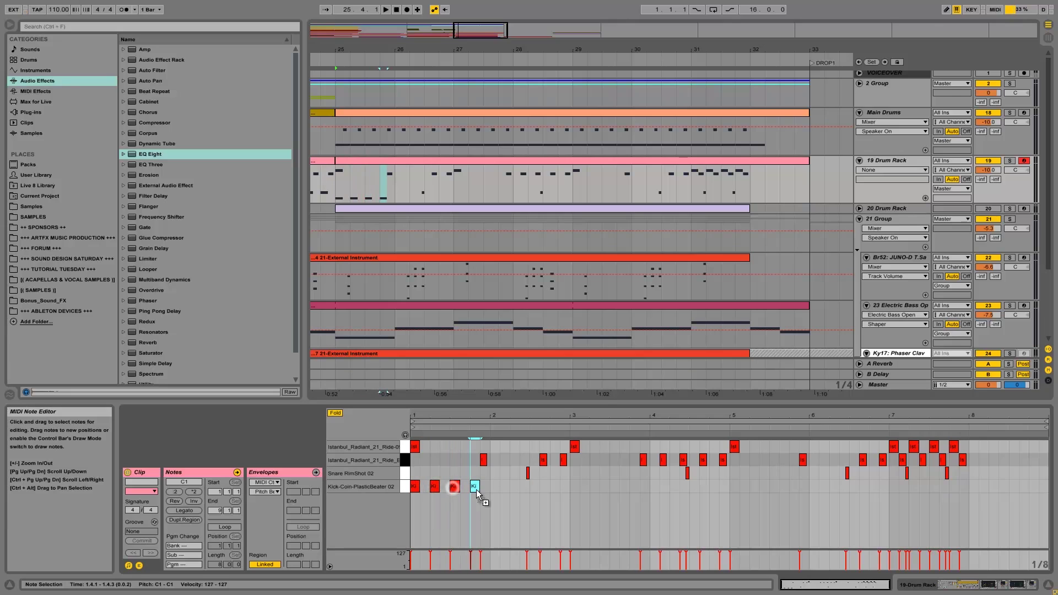
# - Duplicate the bar of four kicks through bar 7, play the clip, and copy the last kick to 8.1.1
pyautogui.click(405, 490)
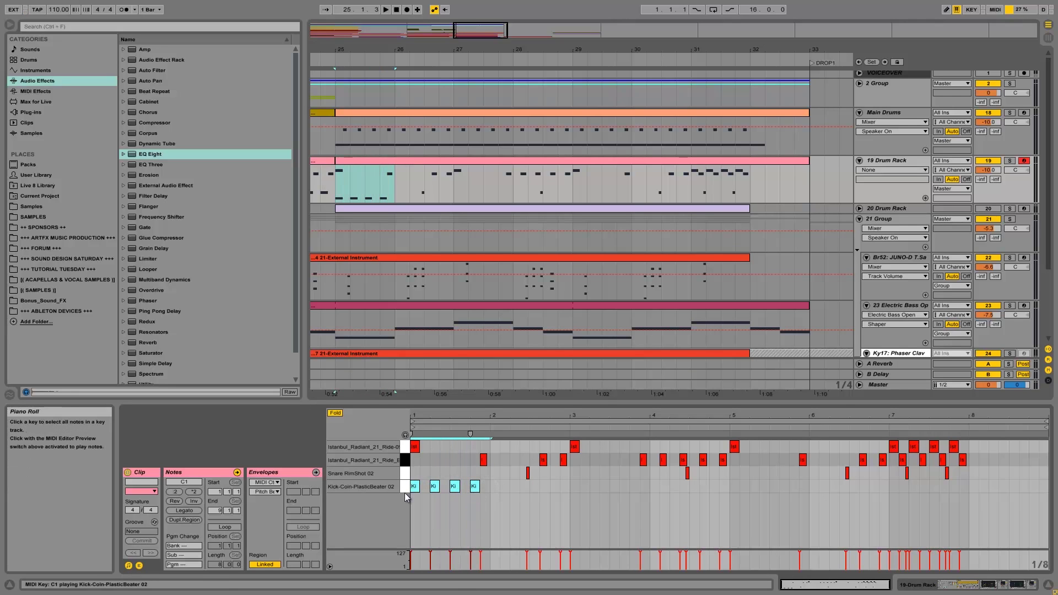
pyautogui.hotkey('ctrl', 'd')
pyautogui.hotkey('ctrl', 'd')
pyautogui.hotkey('ctrl', 'd')
pyautogui.hotkey('ctrl', 'd')
pyautogui.hotkey('ctrl', 'd')
pyautogui.hotkey('ctrl', 'd')
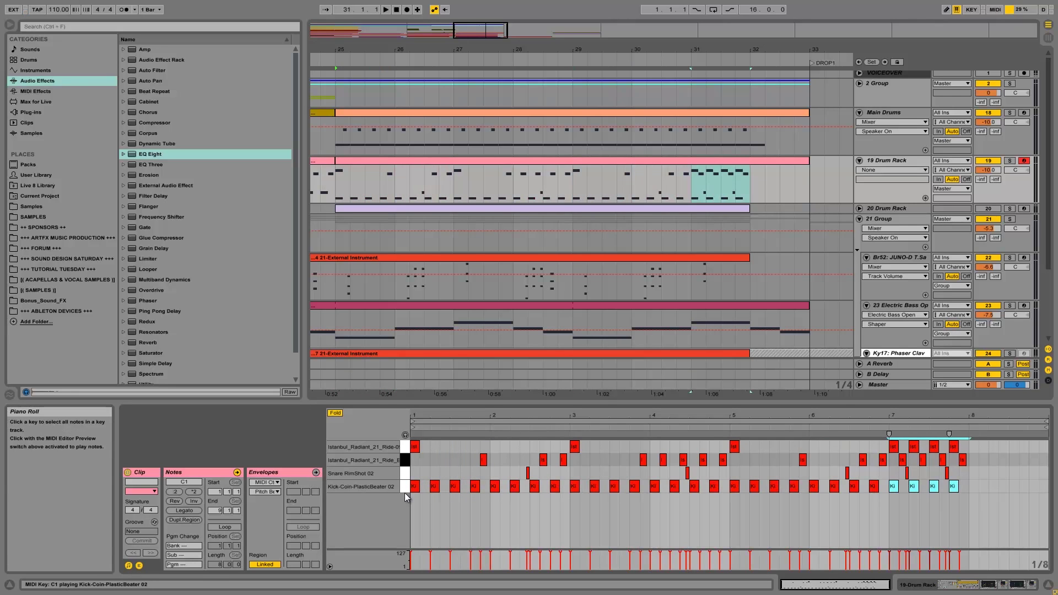
pyautogui.press('space')
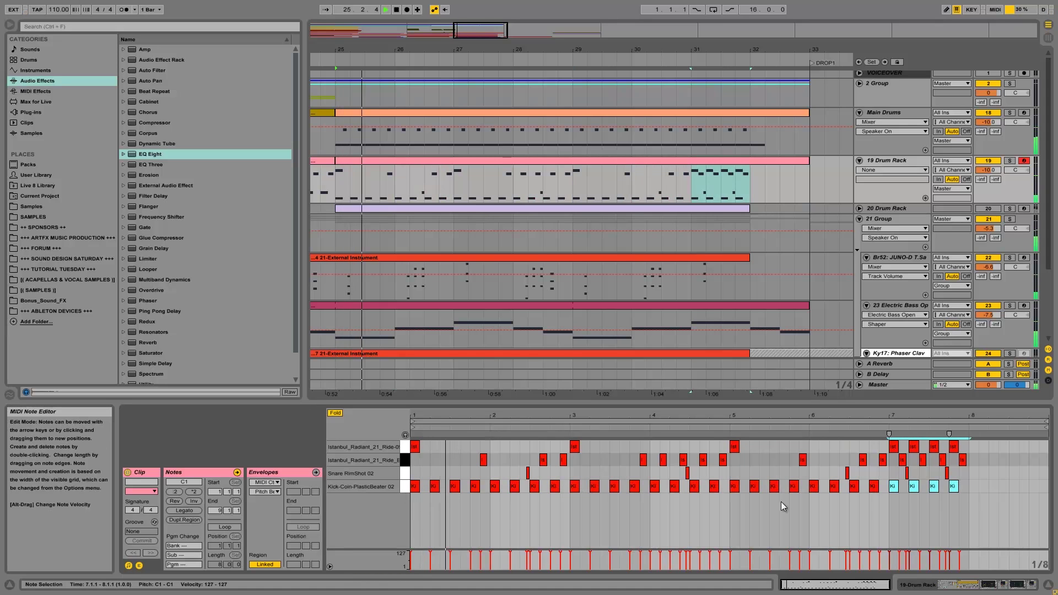
pyautogui.moveTo(954, 486); pyautogui.dragTo(974, 484)
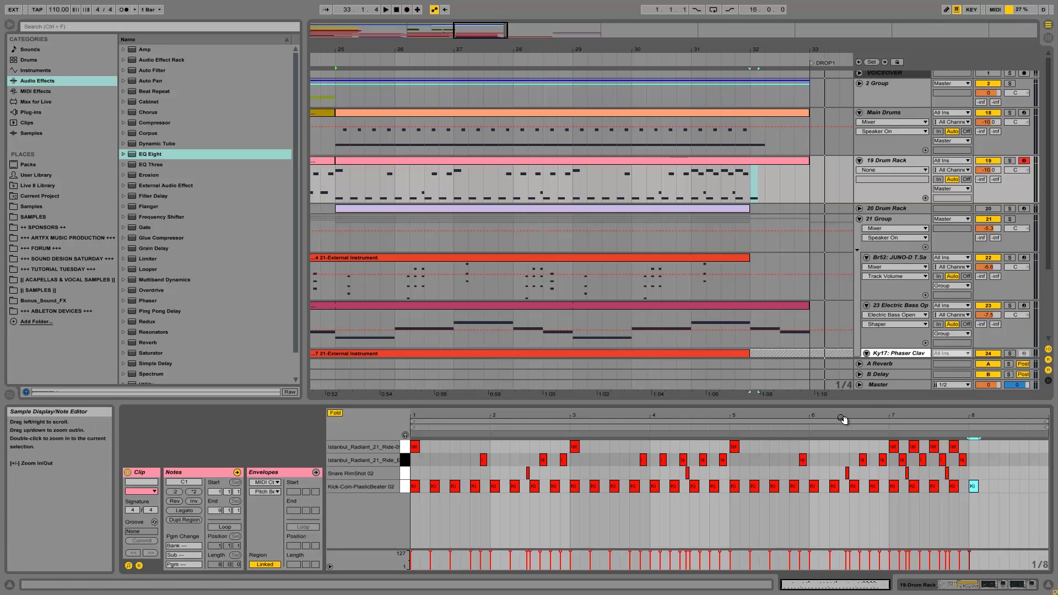
# - Add five consecutive eighth-note Snare RimShot 02 hits from 8.1.1 through 8.3.1 and play from 32.1.1
pyautogui.click(947, 473)
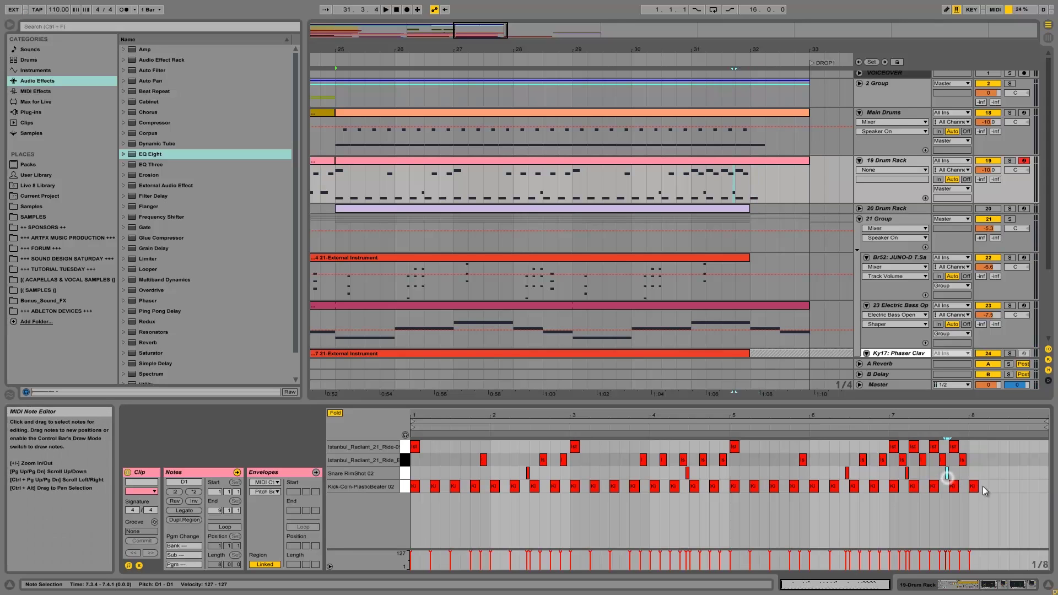
pyautogui.moveTo(988, 408); pyautogui.dragTo(987, 418)
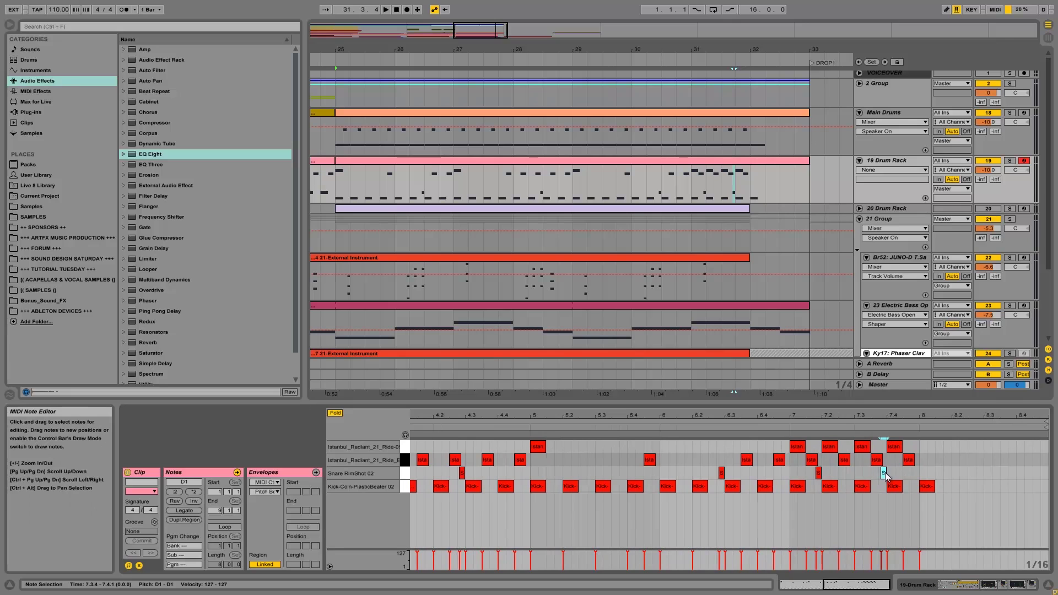
pyautogui.doubleClick(925, 473)
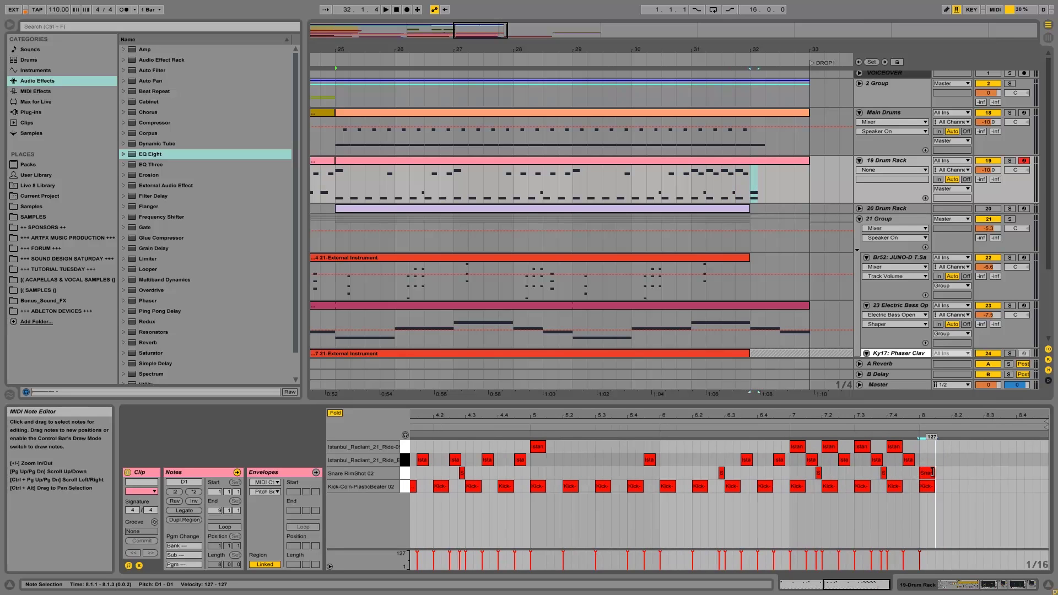
pyautogui.hotkey('ctrl', 'd')
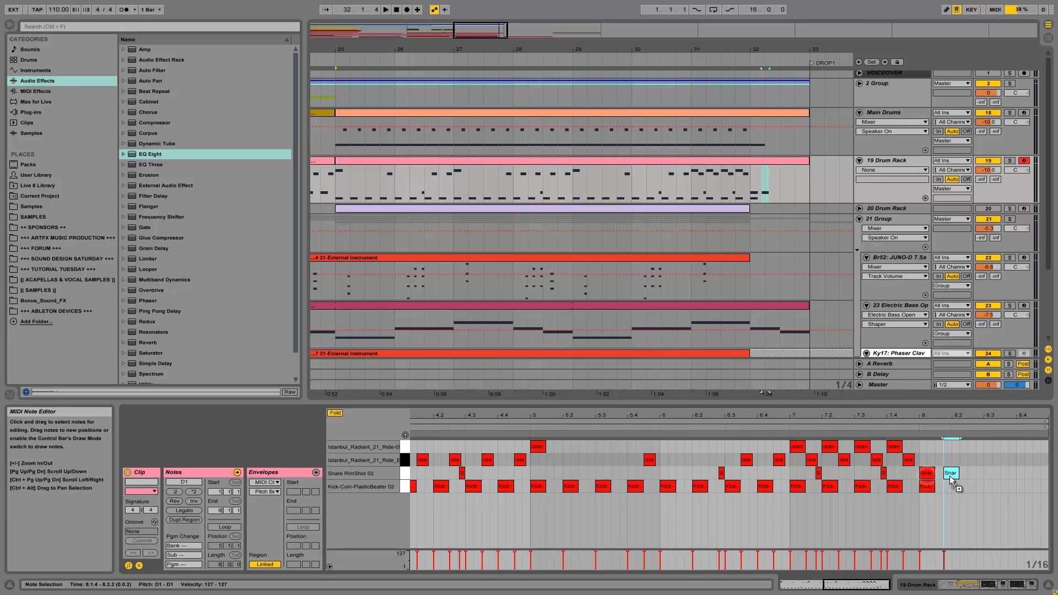
pyautogui.moveTo(945, 473); pyautogui.dragTo(989, 475)
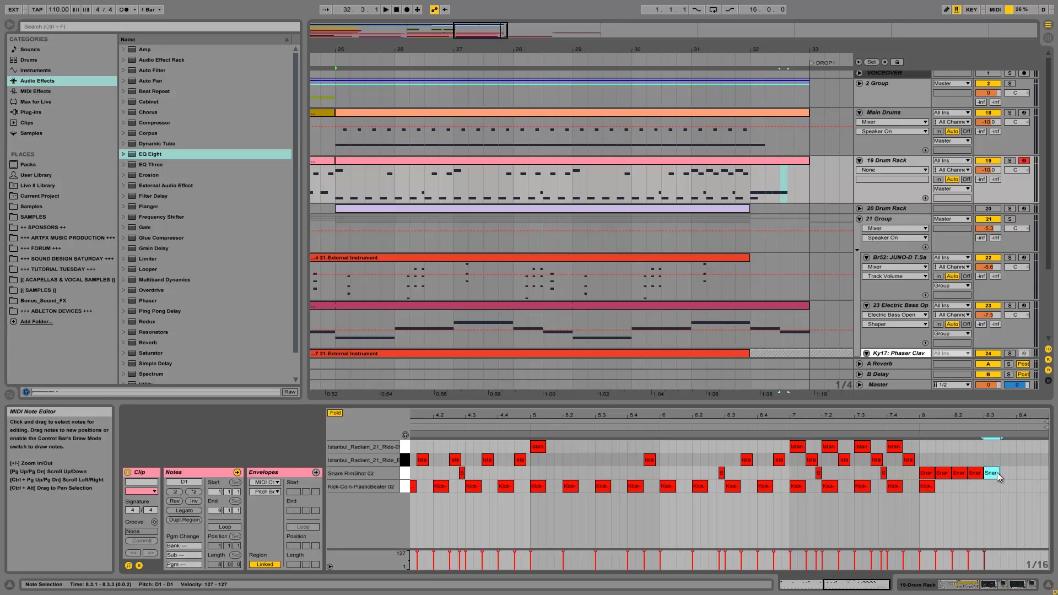
pyautogui.click(746, 184)
pyautogui.press('space')
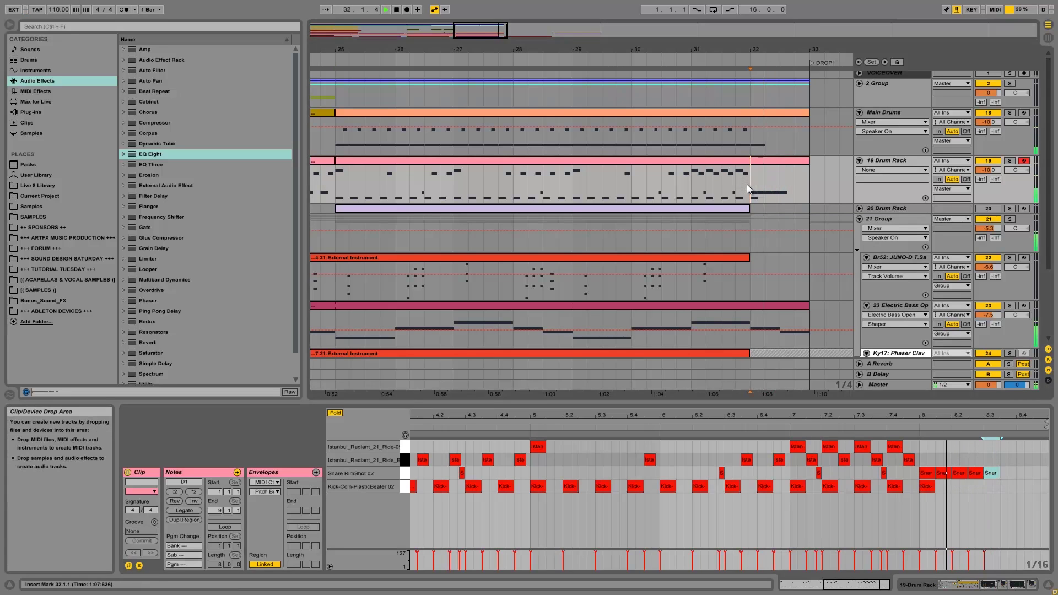
# - Copy the first four Snare RimShot 02 hits of bar 8 one sixteenth later, filling 8.1.2, 8.1.4, 8.2.2 and 8.2.4
pyautogui.press('space')
pyautogui.moveTo(977, 415); pyautogui.dragTo(971, 412)
pyautogui.click(822, 474)
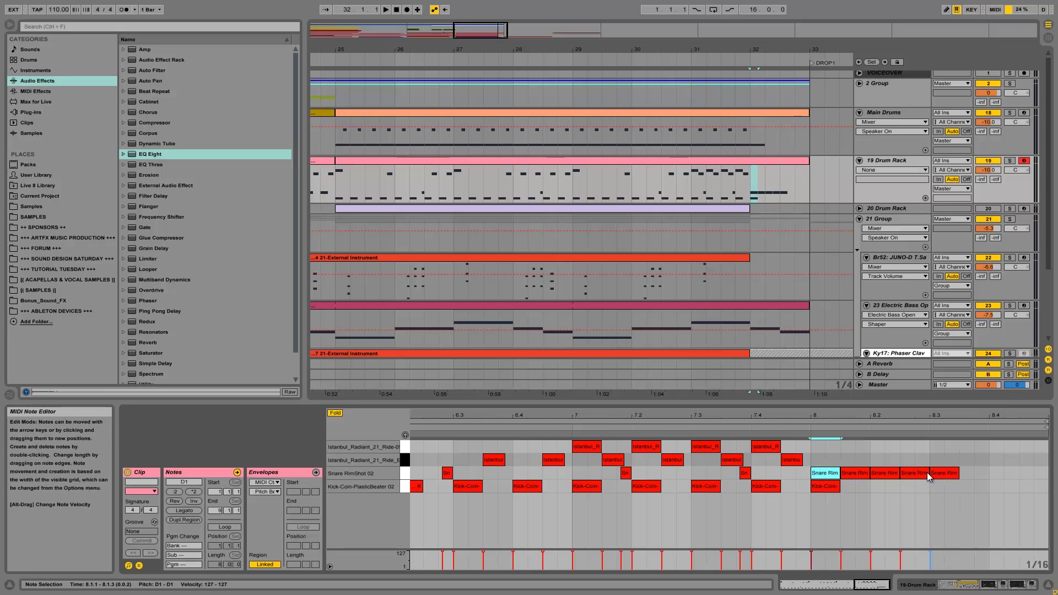
pyautogui.keyDown('shift'); pyautogui.click(943, 474); pyautogui.keyUp('shift')
pyautogui.keyDown('shift'); pyautogui.click(941, 473); pyautogui.keyUp('shift')
pyautogui.keyDown('shift'); pyautogui.click(919, 472); pyautogui.keyUp('shift')
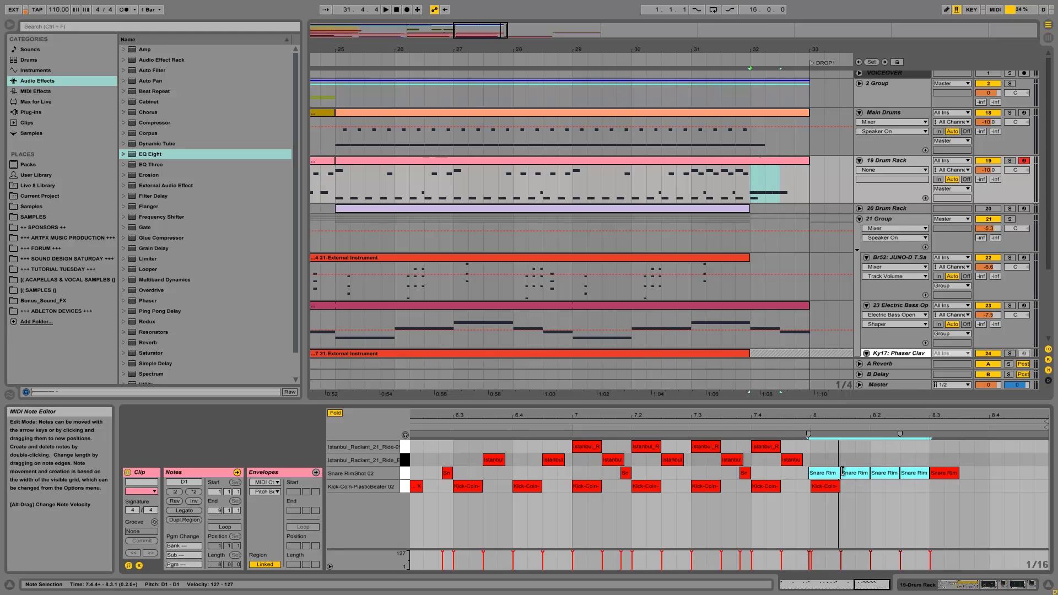
pyautogui.moveTo(842, 468)
pyautogui.mouseDown()
pyautogui.moveTo(856, 468)
pyautogui.moveTo(828, 475)
pyautogui.mouseUp()
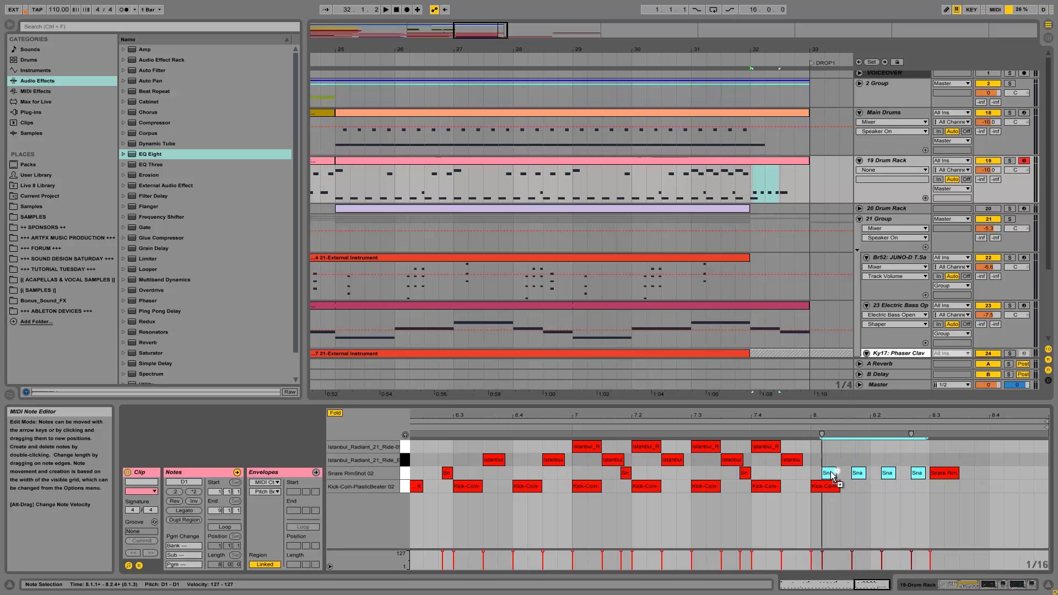
# - Shift the four off-beat sixteenth Snare RimShot 02 hits in bar 8 about a 1/64 note later for a swung feel
pyautogui.moveTo(849, 415); pyautogui.dragTo(848, 415)
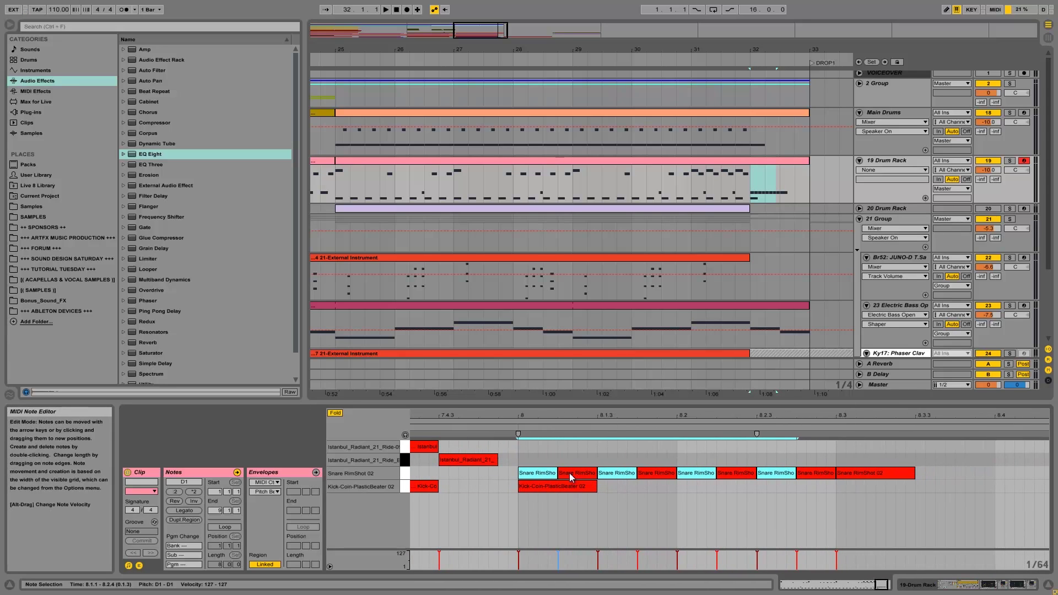
pyautogui.click(570, 473)
pyautogui.keyDown('shift'); pyautogui.click(808, 475); pyautogui.keyUp('shift')
pyautogui.moveTo(558, 473); pyautogui.dragTo(569, 474)
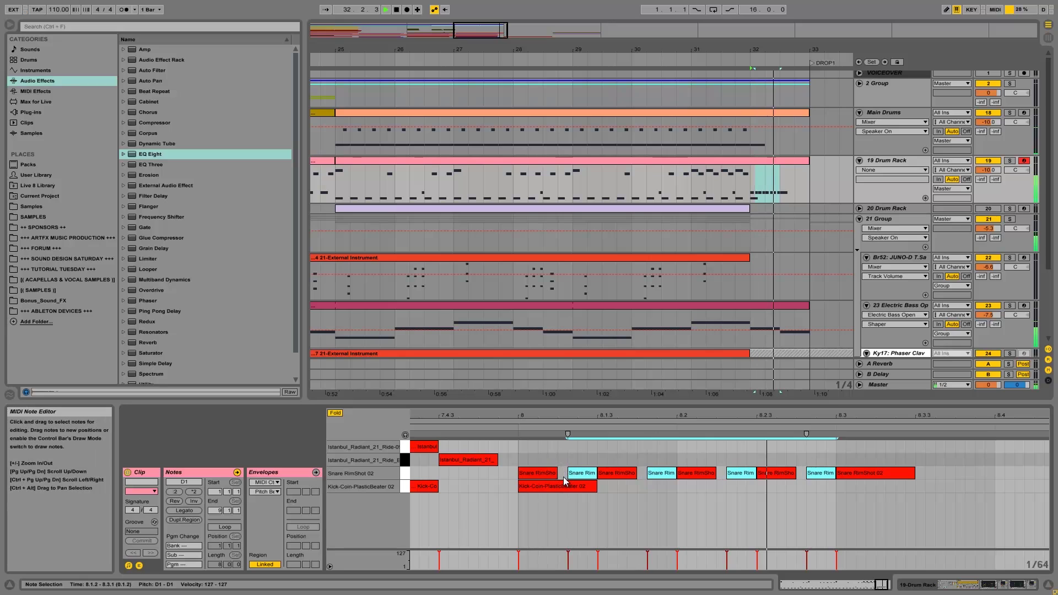
# - Delete the Snare RimShot 02 hits at 8.1.1 and 8.2.1
pyautogui.click(523, 476)
pyautogui.press('Delete')
pyautogui.click(706, 474)
pyautogui.press('Delete')
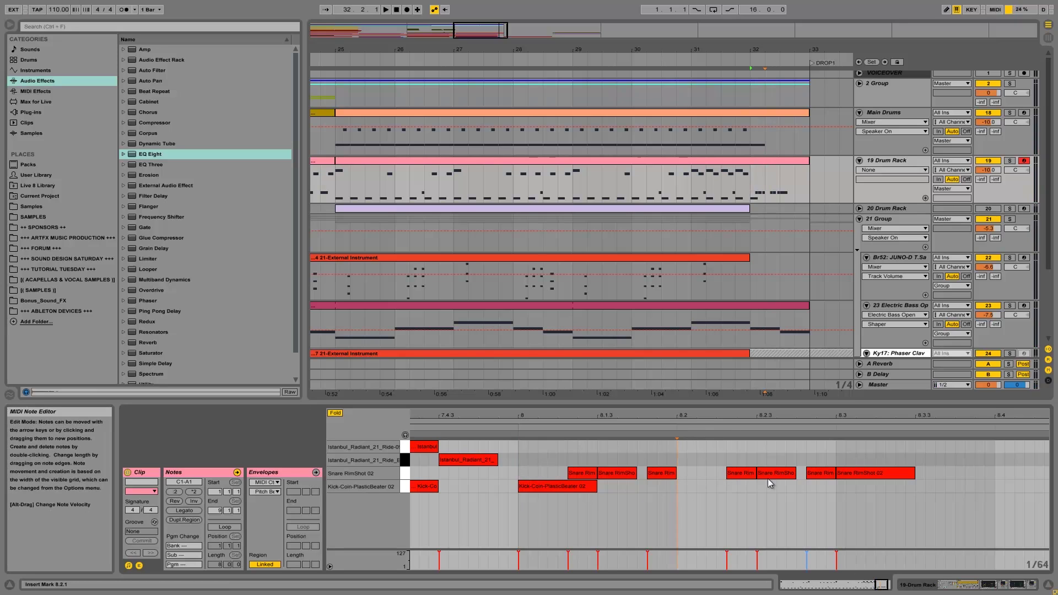
# - Copy the Kick-Com-PlasticBeater 02 note from 8.1.1 to 8.2.1 and audition the fill
pyautogui.click(573, 487)
pyautogui.moveTo(573, 488); pyautogui.dragTo(720, 492)
pyautogui.press('space')
pyautogui.press('space')
# - Add a quarter-note Kick 5 hit at 8.2.1 in the breakdown's last Main Drums clip and start playback
pyautogui.click(759, 112)
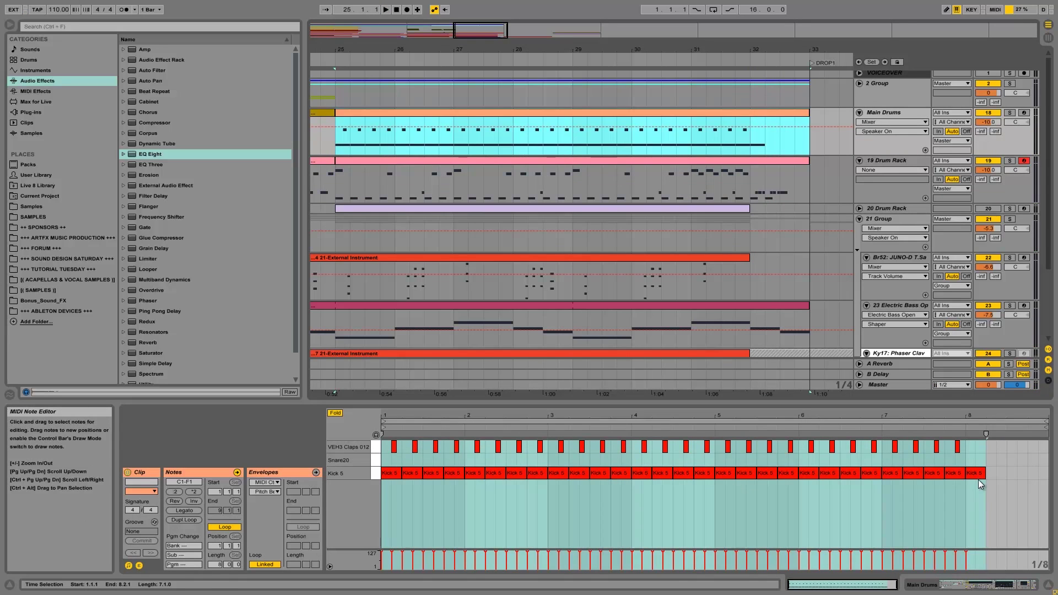
pyautogui.doubleClick(978, 473)
pyautogui.moveTo(981, 475); pyautogui.dragTo(1002, 475)
pyautogui.press('space')
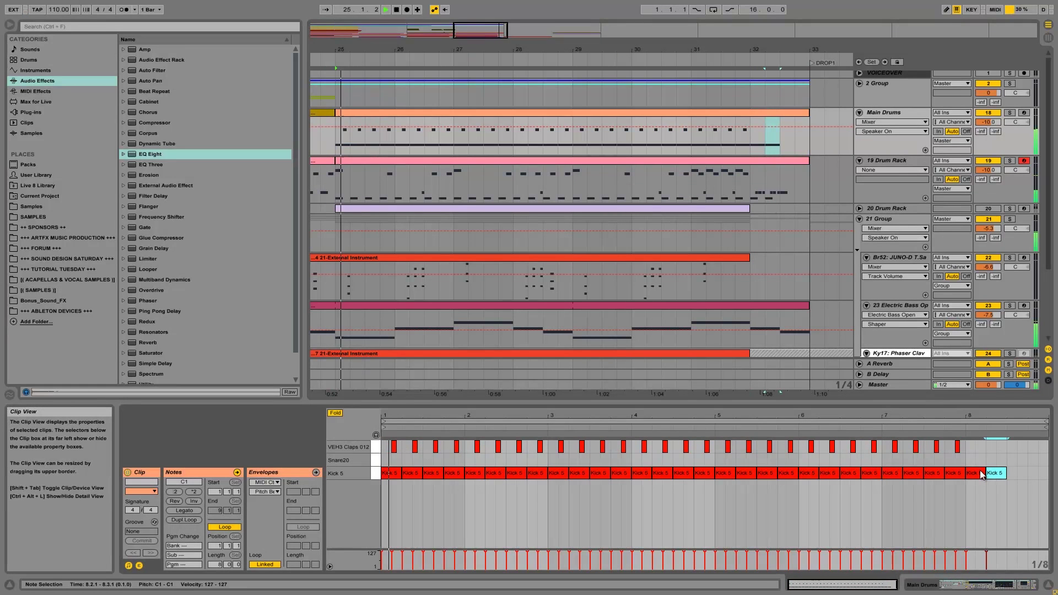
# - Play the fill from 32.1.1, stop playback, and open the 19 Drum Rack clip that leads into DROP1
pyautogui.click(752, 148)
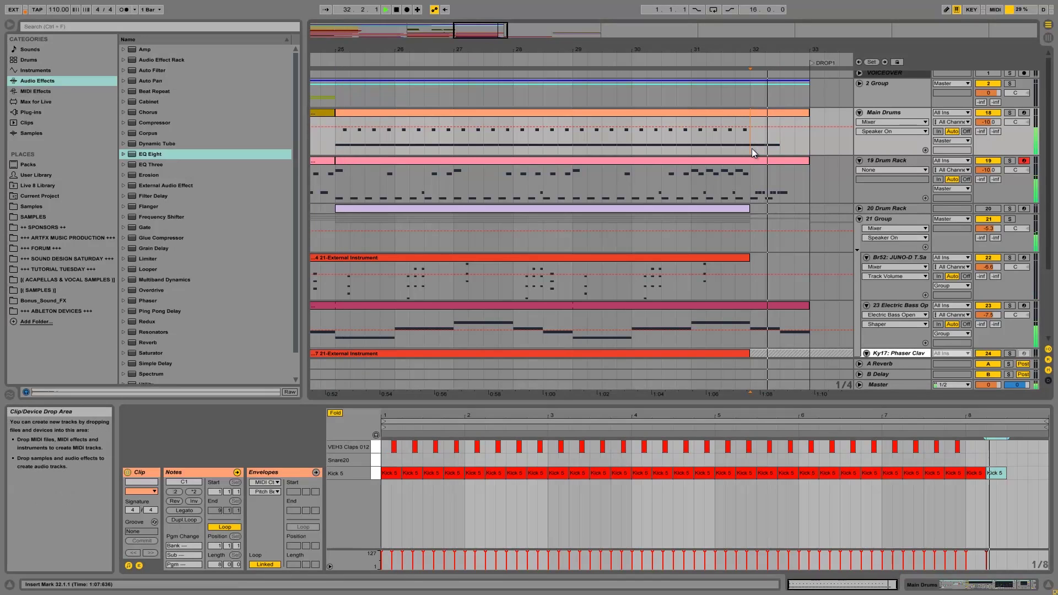
pyautogui.moveTo(760, 43); pyautogui.dragTo(762, 51)
pyautogui.press('space')
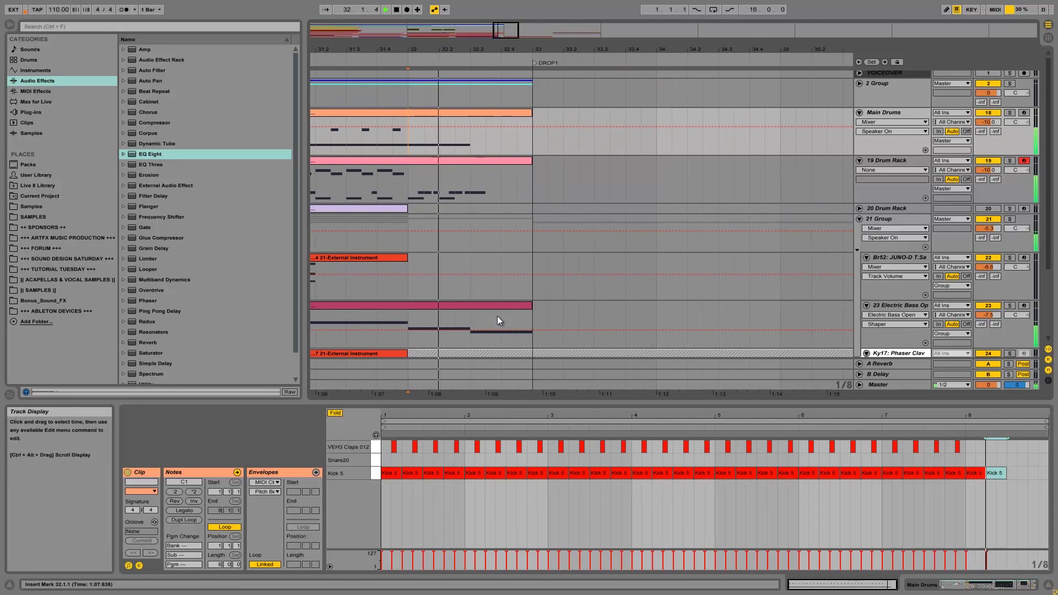
pyautogui.press('space')
pyautogui.click(444, 158)
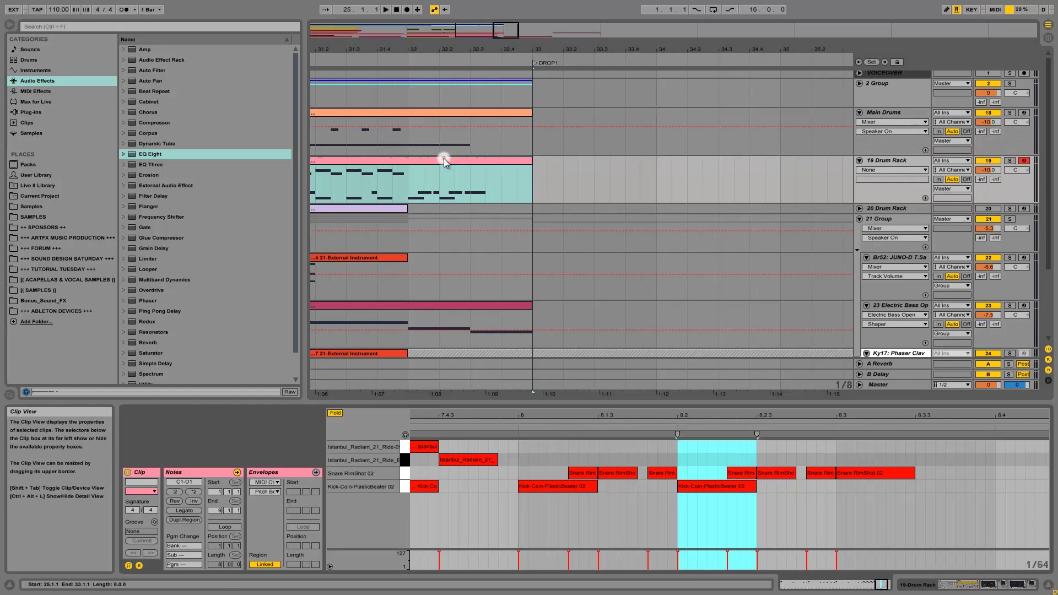
pyautogui.click(578, 473)
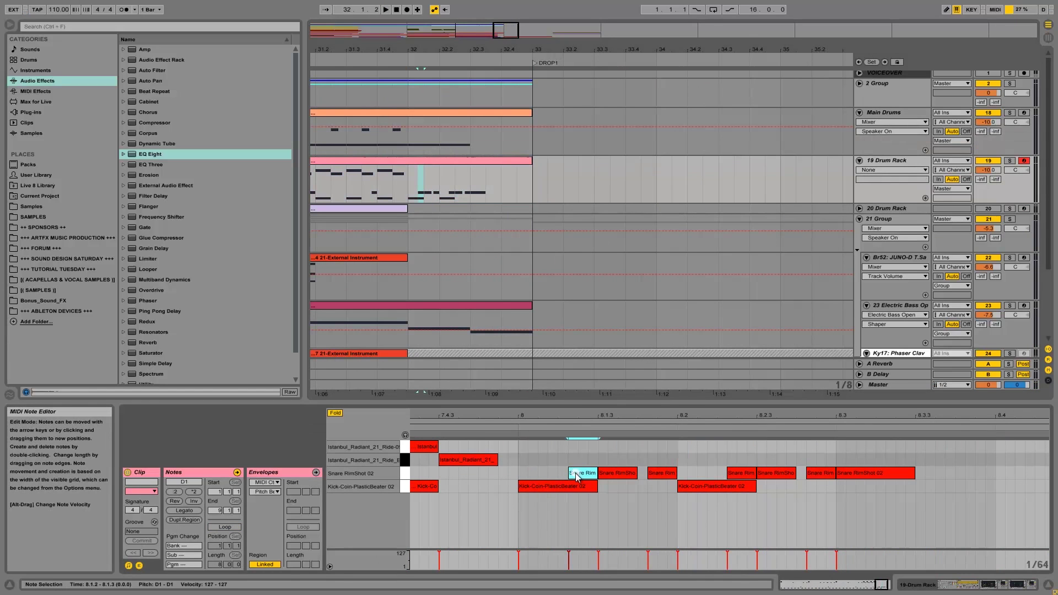
pyautogui.keyDown('shift'); pyautogui.click(820, 473); pyautogui.keyUp('shift')
pyautogui.keyDown('shift'); pyautogui.click(765, 475); pyautogui.keyUp('shift')
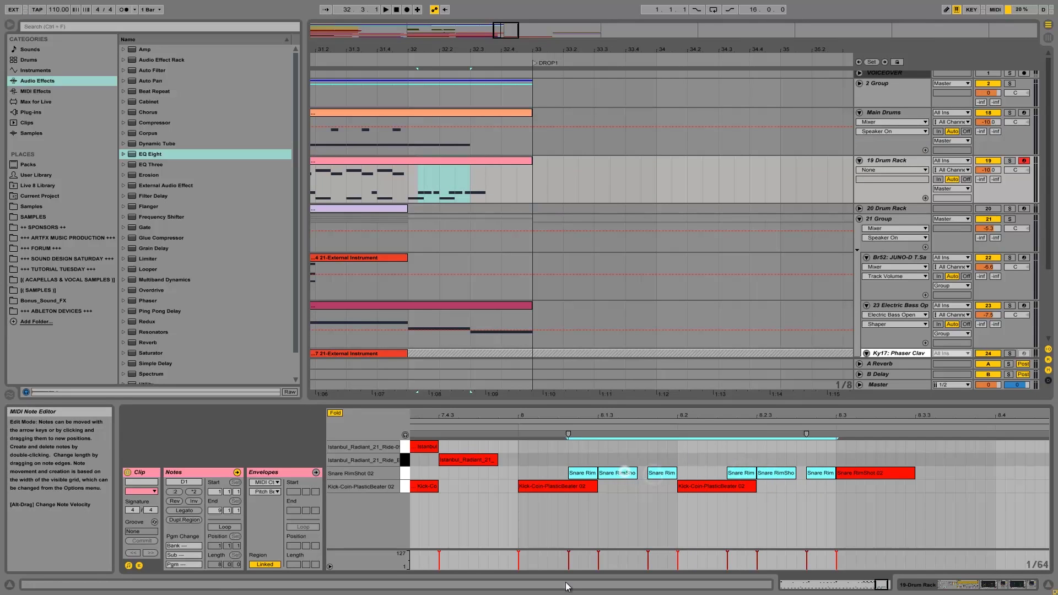
pyautogui.rightClick(568, 564)
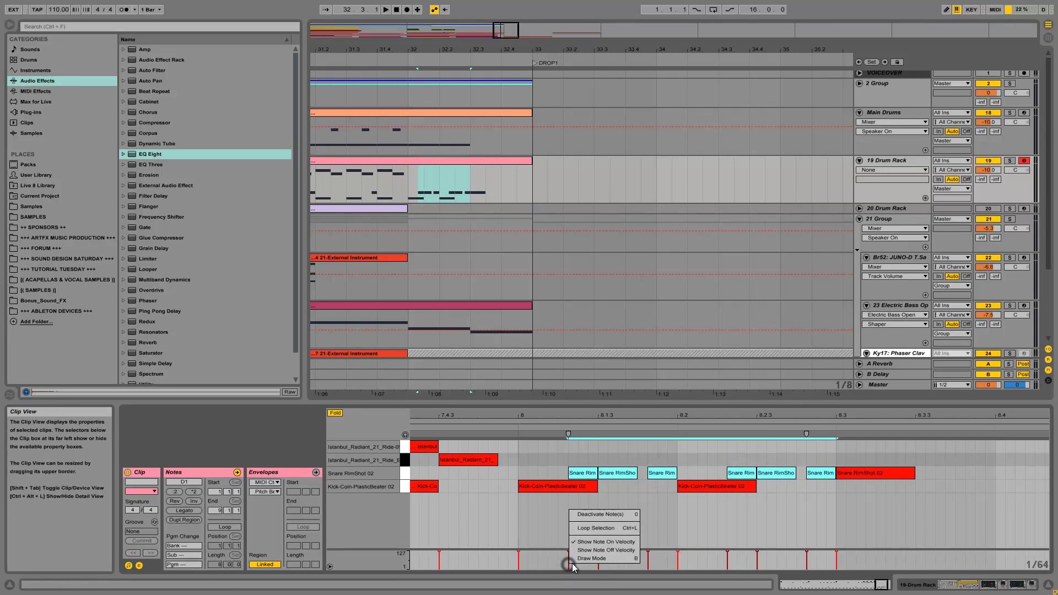
pyautogui.click(569, 567)
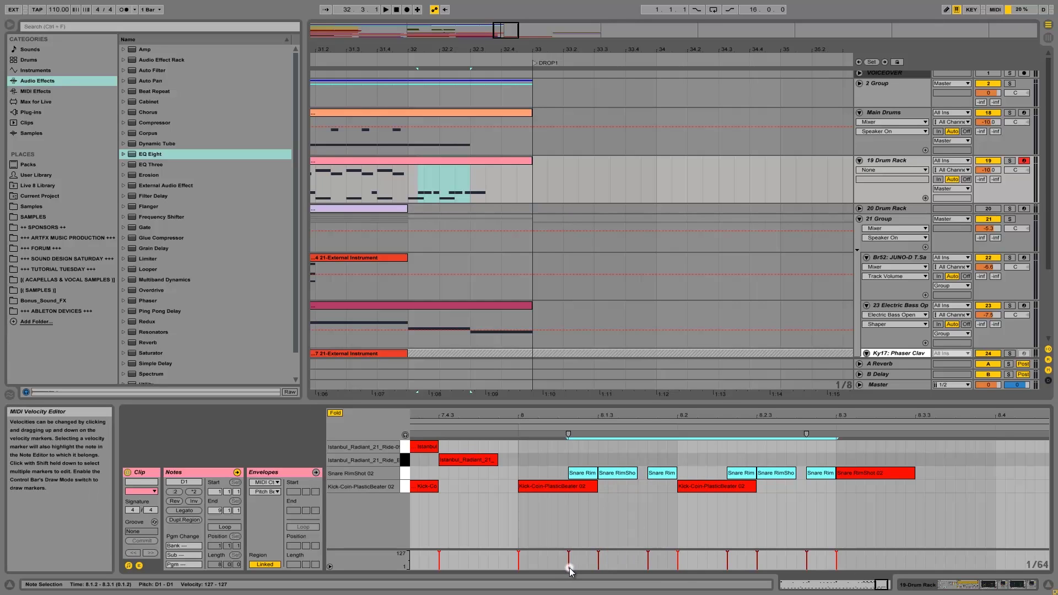
# - Lower the velocities of the Snare RimShot 02 hits from 8.1.2 to 8.2.3 in a rising ramp ending at 97, and play from 31.2.1
pyautogui.click(568, 564)
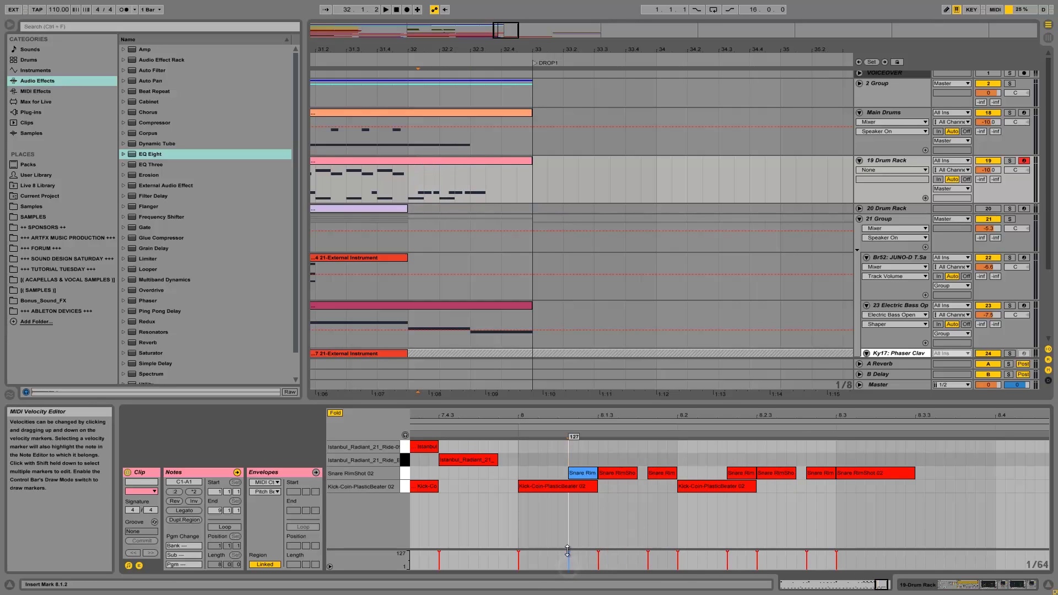
pyautogui.moveTo(568, 553)
pyautogui.mouseDown()
pyautogui.moveTo(568, 562)
pyautogui.moveTo(648, 558)
pyautogui.mouseUp()
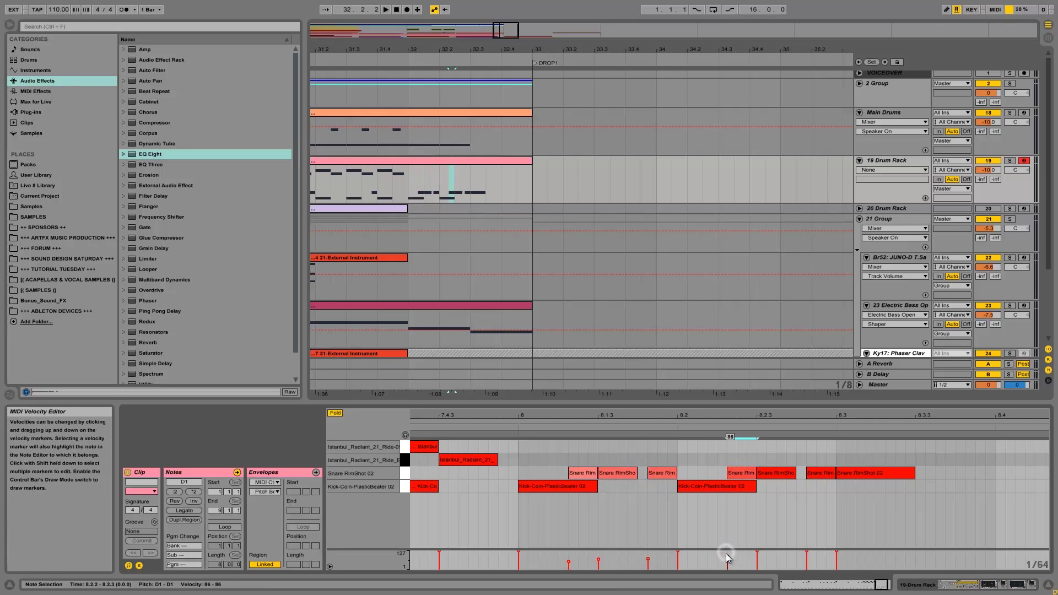
pyautogui.click(756, 553)
pyautogui.moveTo(756, 553); pyautogui.dragTo(755, 554)
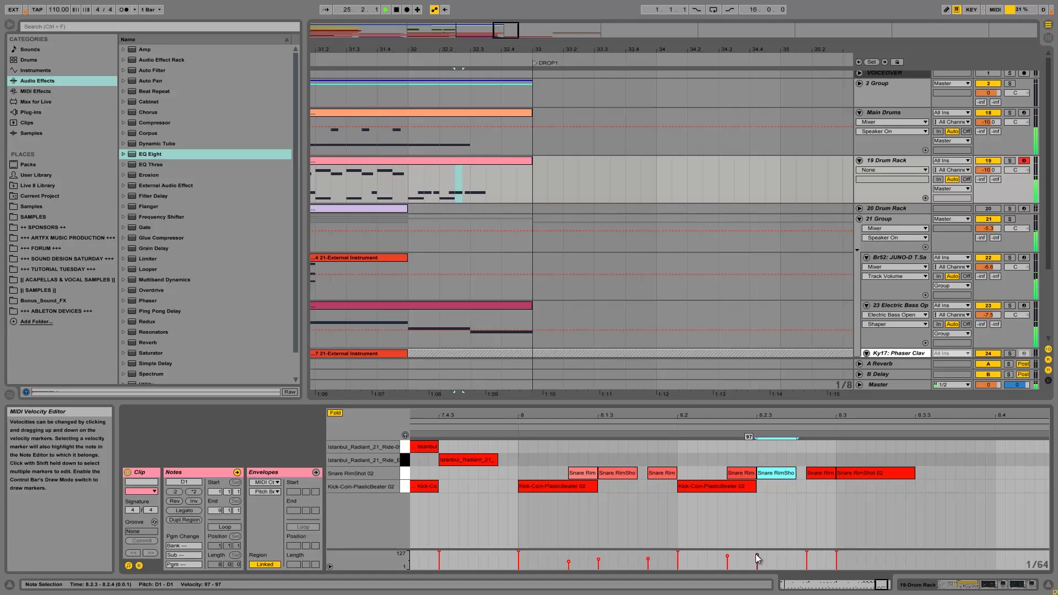
pyautogui.click(317, 179)
pyautogui.press('space')
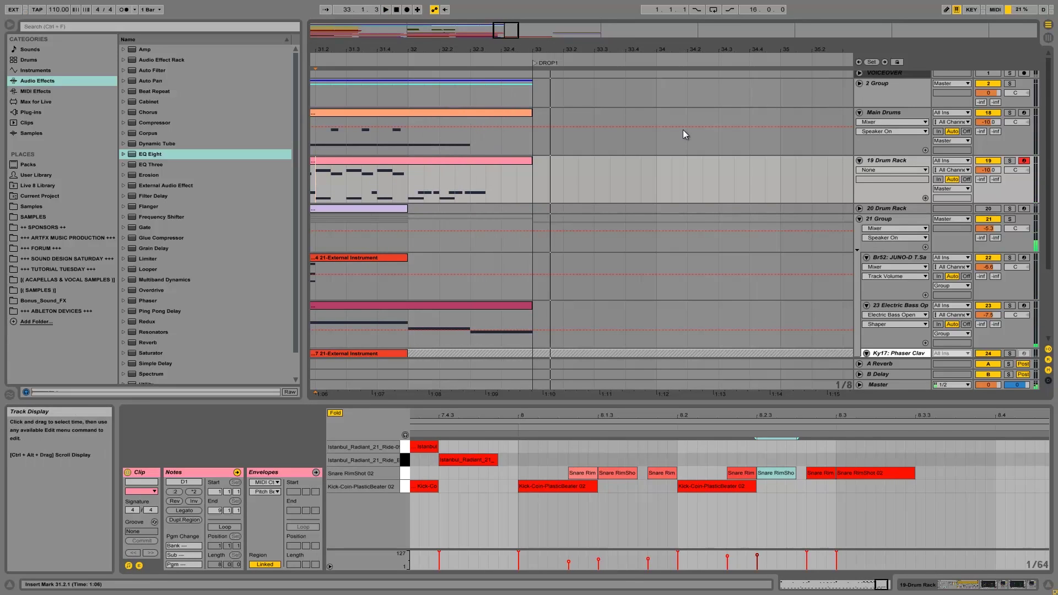
# - Delete the section from 32.3.1 to 32.3.3 on the 19 Drum Rack track and play from 32.1.1
pyautogui.moveTo(473, 186)
pyautogui.mouseDown()
pyautogui.moveTo(505, 185)
pyautogui.moveTo(489, 184)
pyautogui.mouseUp()
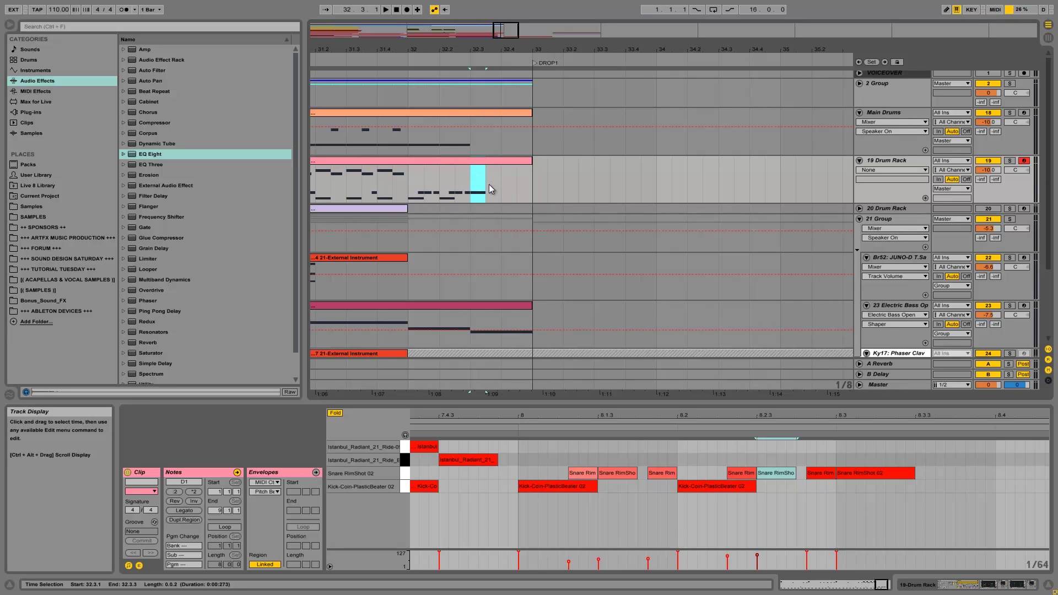
pyautogui.press('Delete')
pyautogui.click(408, 174)
pyautogui.press('space')
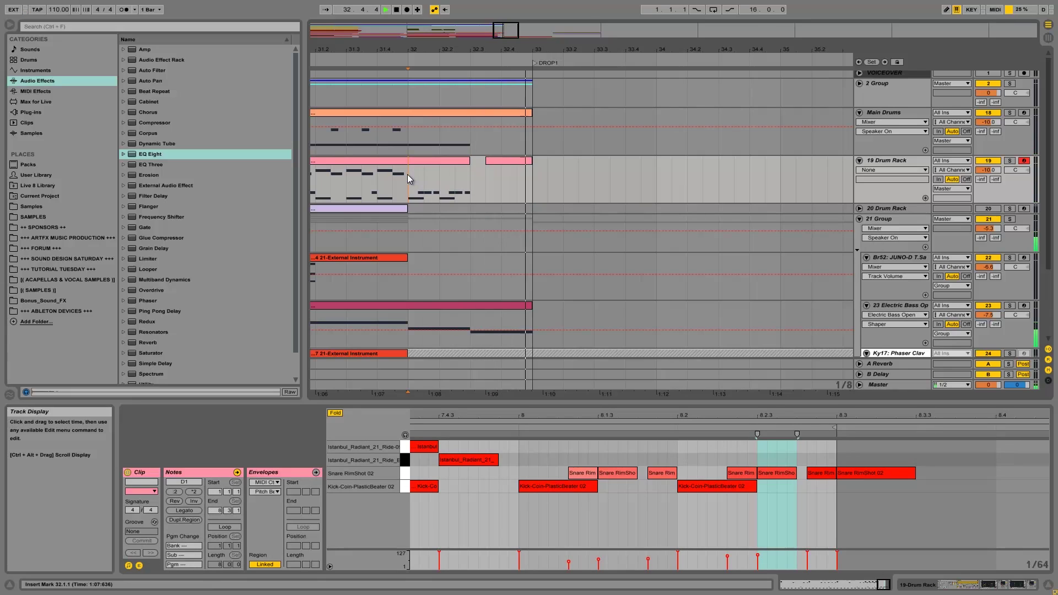
pyautogui.press('space')
# - Delete the leftover 19 Drum Rack clip from 32.3.3 to 33.1.1 and play the ending from 32.1.1
pyautogui.click(504, 161)
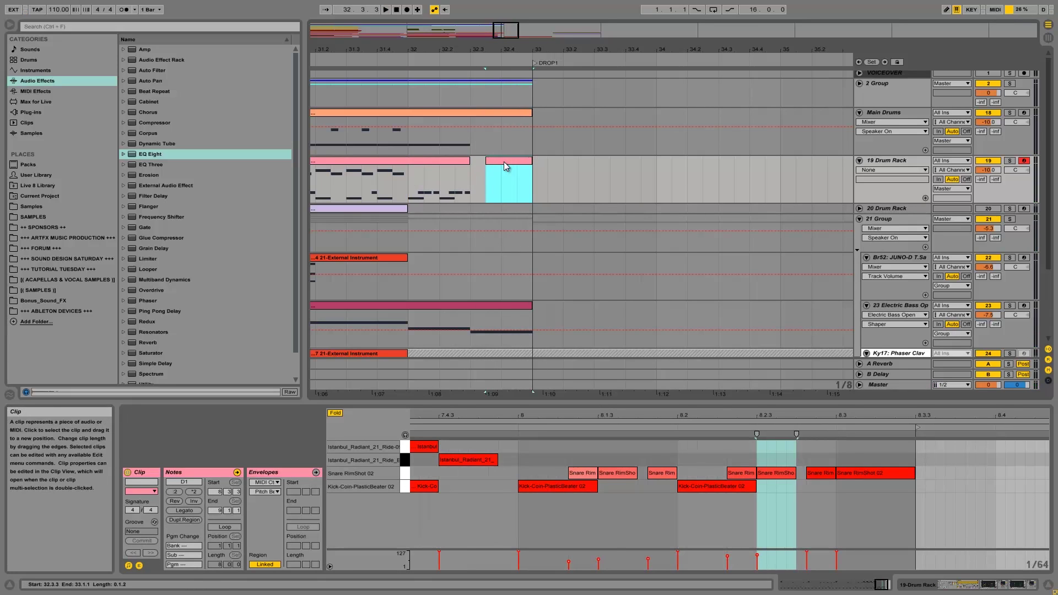
pyautogui.press('Delete')
pyautogui.click(409, 170)
pyautogui.press('space')
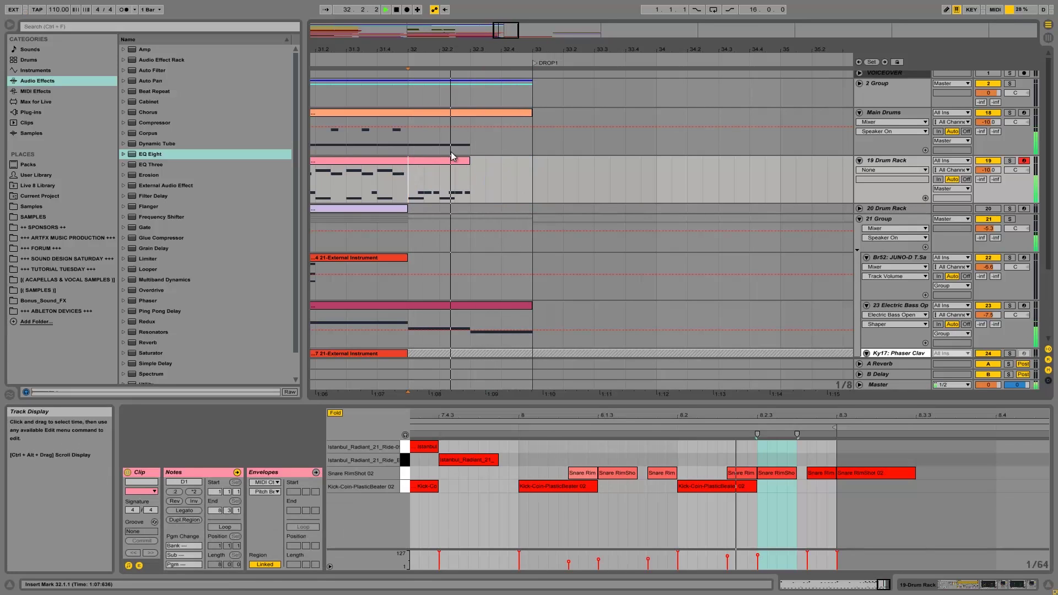
pyautogui.press('space')
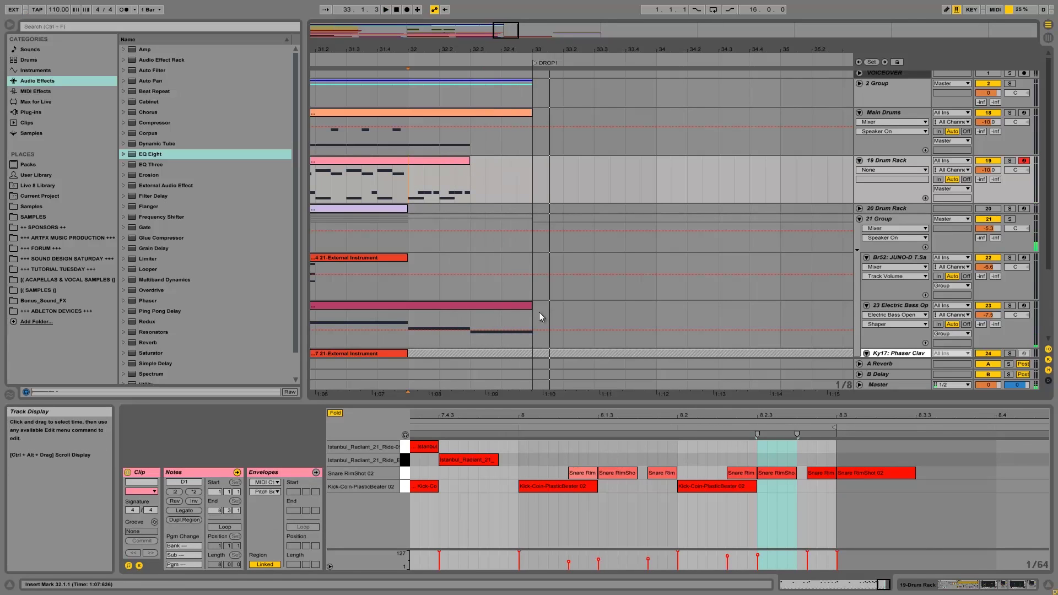
# - Shorten the Electric Bass clip so it ends at 32.3.1, and play from 32.1.1
pyautogui.moveTo(531, 305); pyautogui.dragTo(470, 307)
pyautogui.click(412, 315)
pyautogui.press('space')
pyautogui.press('space')
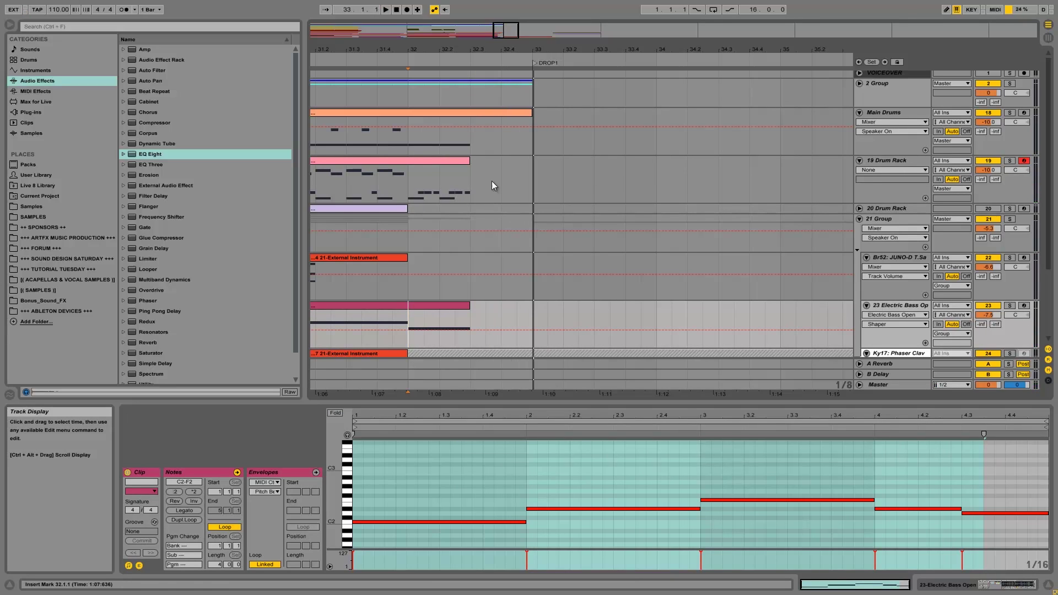
# - Add a Snare20 hit at 8.4.1 in the Main Drums clip and play from 32.1.1
pyautogui.click(514, 112)
pyautogui.click(997, 472)
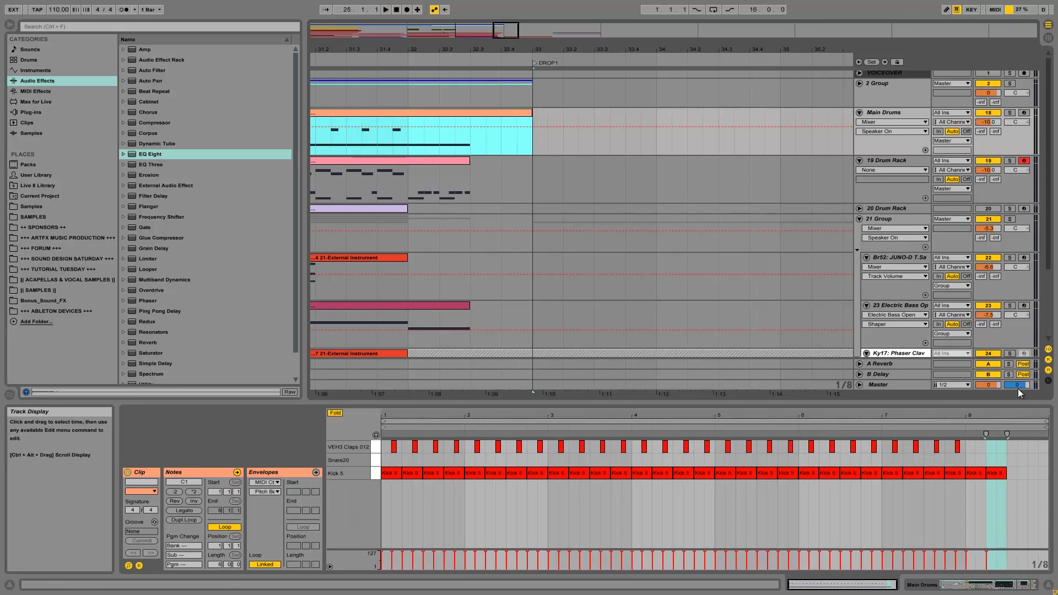
pyautogui.doubleClick(1029, 460)
pyautogui.press('space')
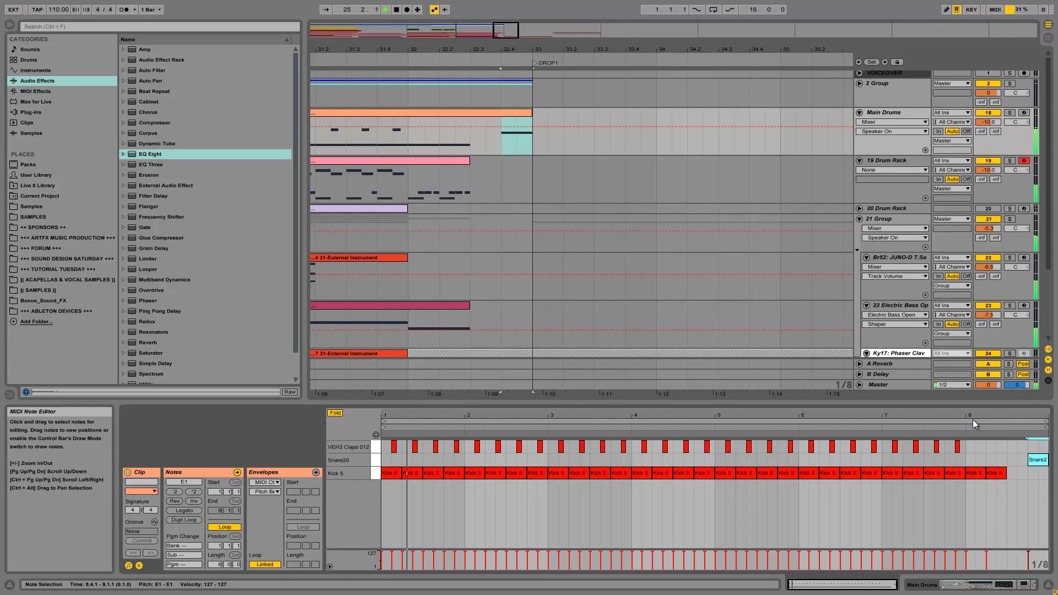
pyautogui.click(407, 139)
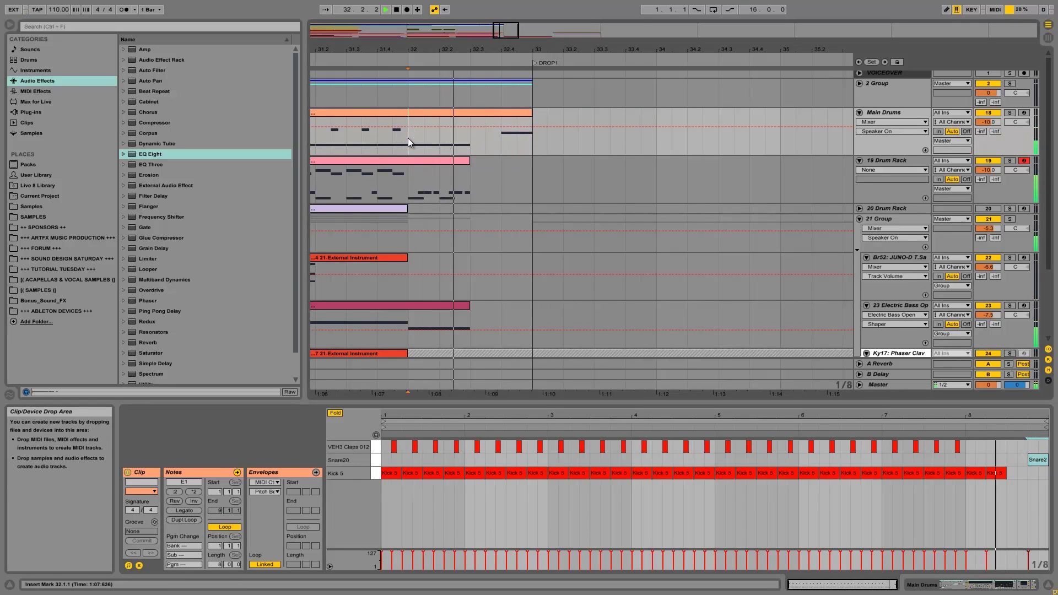
pyautogui.press('space')
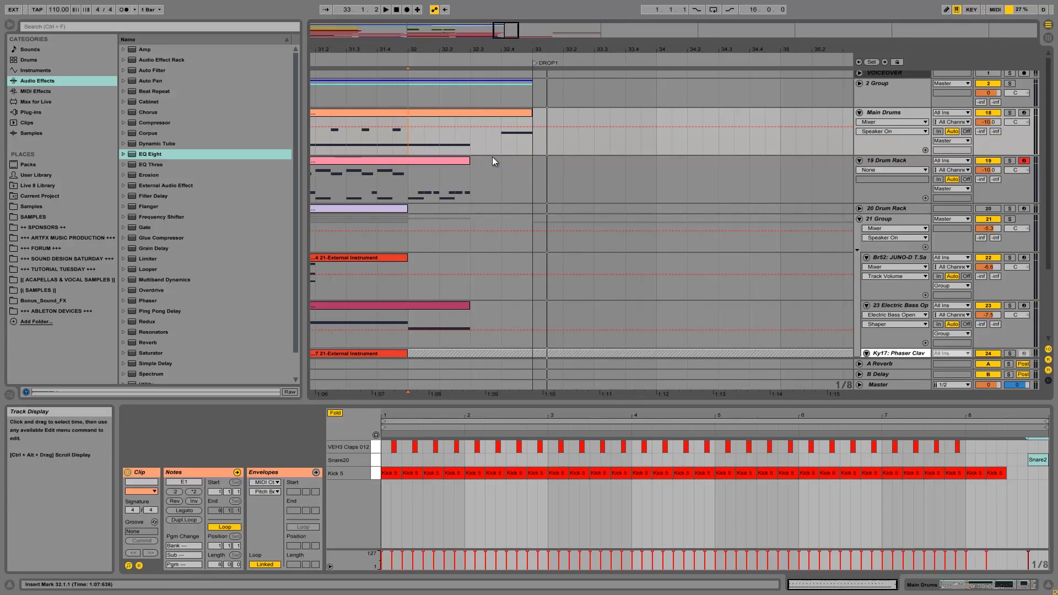
# - Add a Kick 5 hit at 8.3.1, delete the Snare20 hit at 8.4.1, and play from 32.1.1
pyautogui.doubleClick(1014, 473)
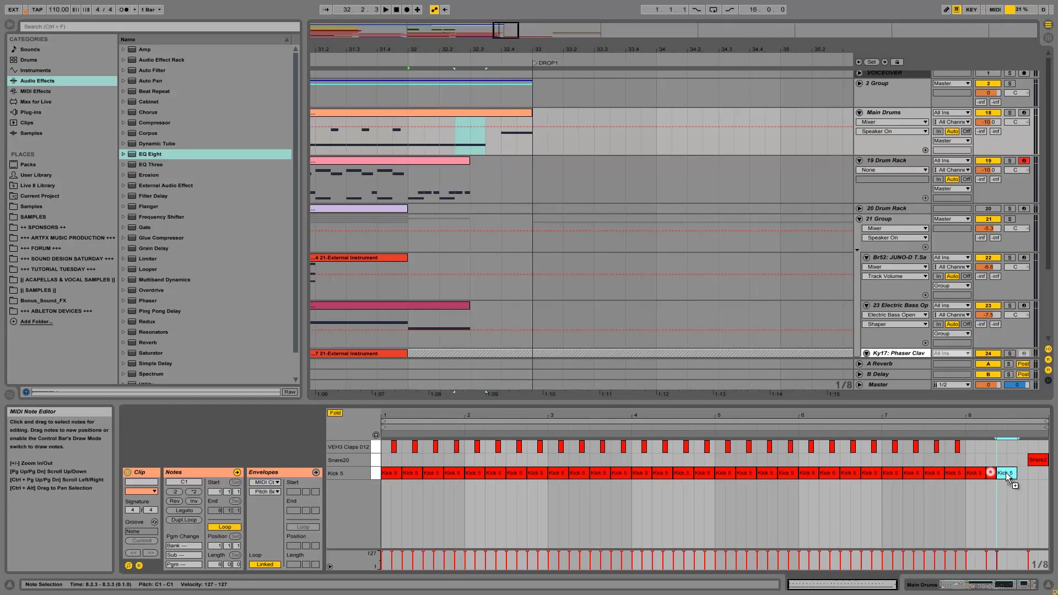
pyautogui.doubleClick(1036, 460)
pyautogui.press('space')
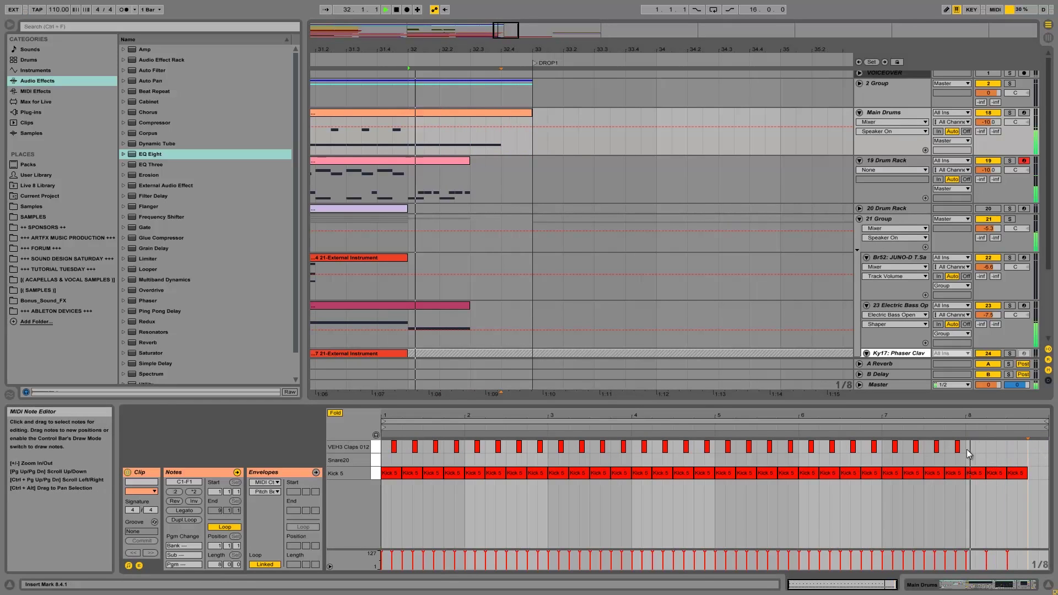
pyautogui.press('space')
# - Solo the 19 Drum Rack track and play the arrangement from 1.1.1
pyautogui.moveTo(437, 40); pyautogui.dragTo(439, 49)
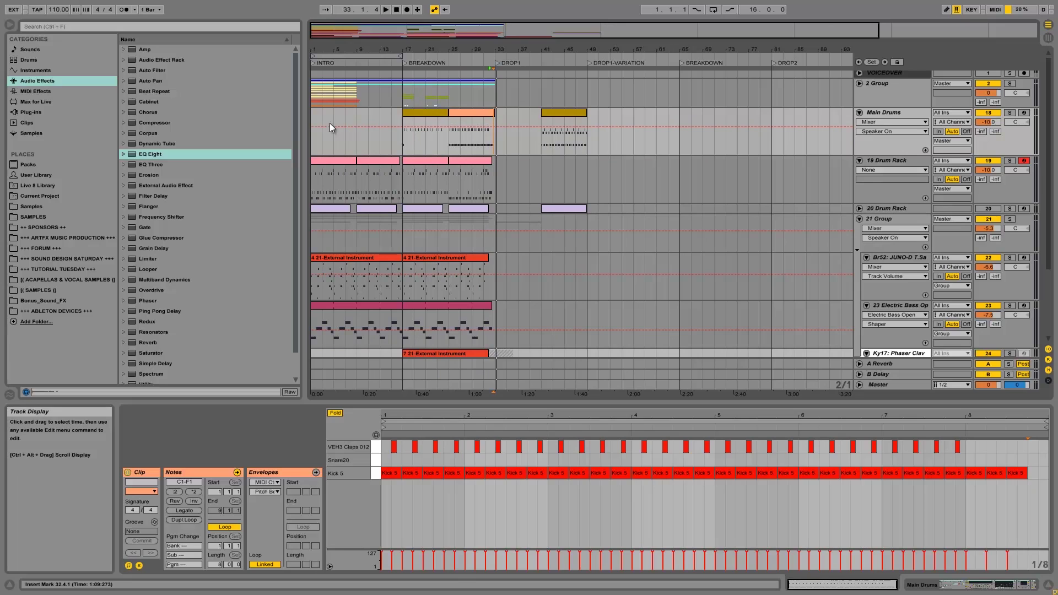
pyautogui.click(312, 120)
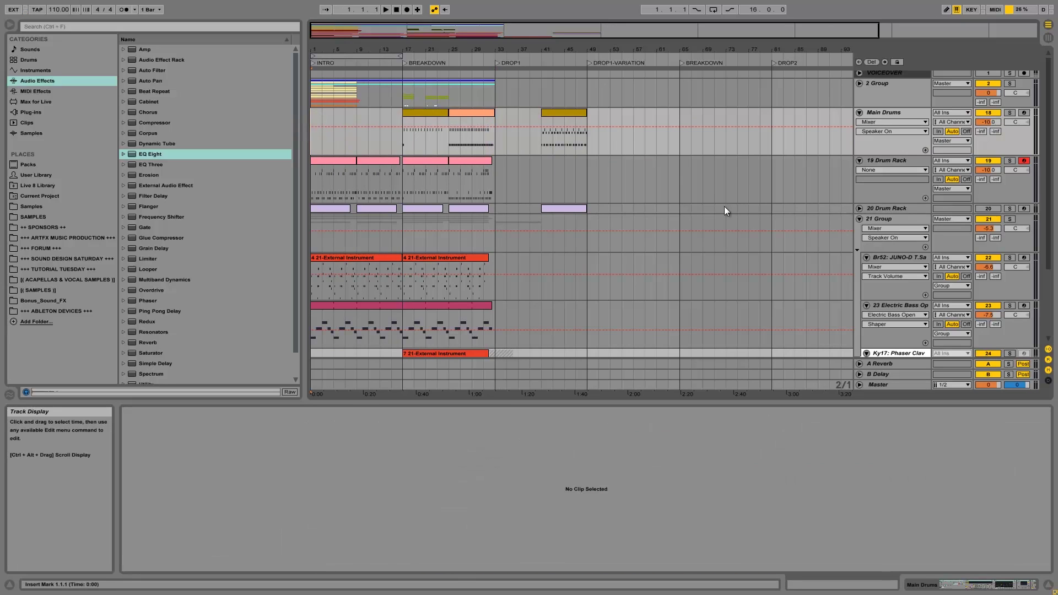
pyautogui.click(895, 159)
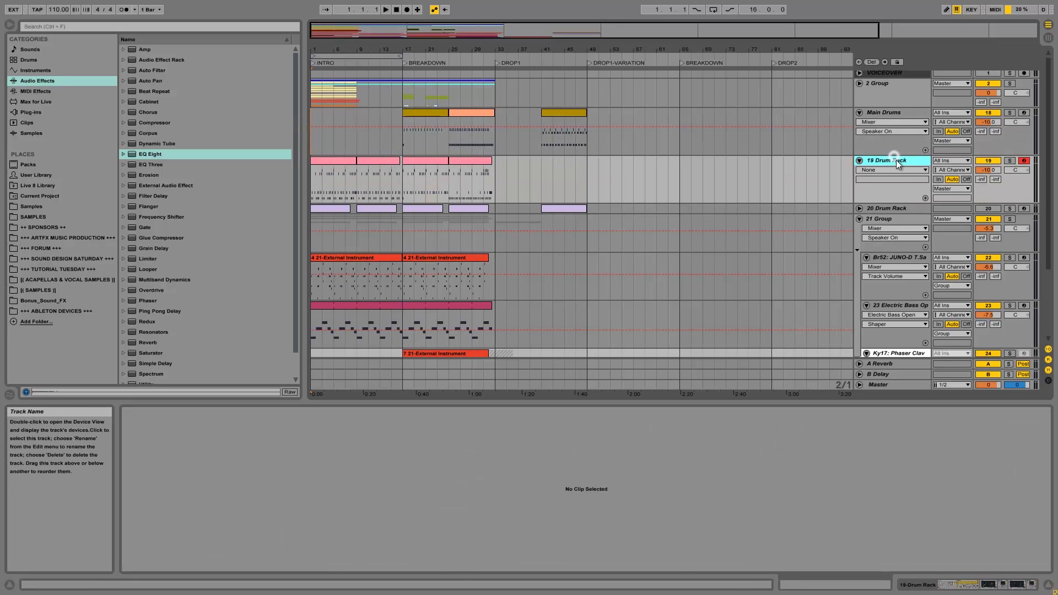
pyautogui.click(1008, 161)
pyautogui.press('space')
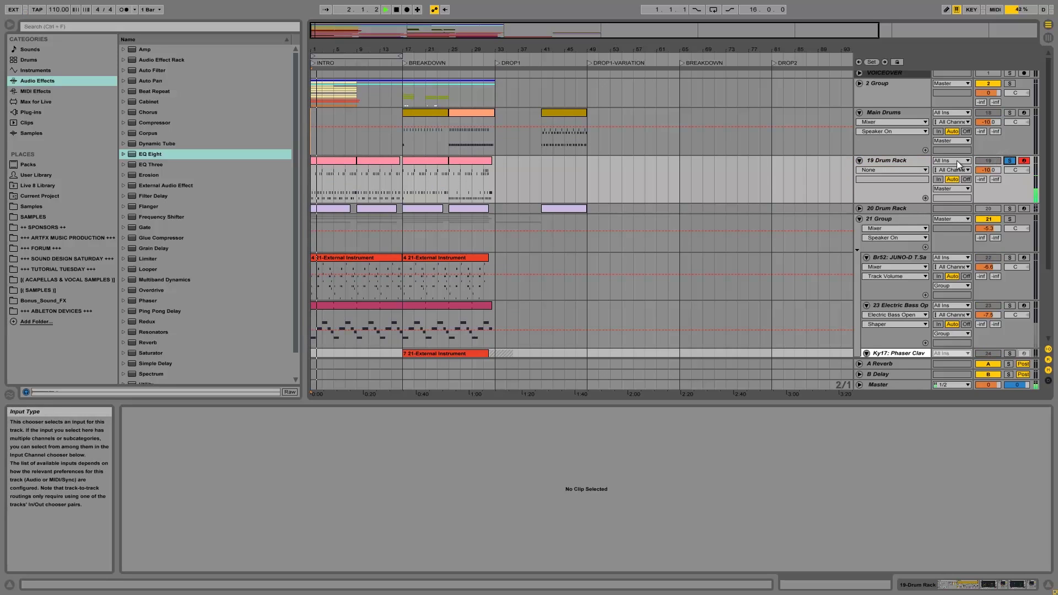
# - Unfold the 20 Drum Rack track, solo it, and play the arrangement from 1.1.1
pyautogui.click(885, 208)
pyautogui.press('space')
pyautogui.click(859, 208)
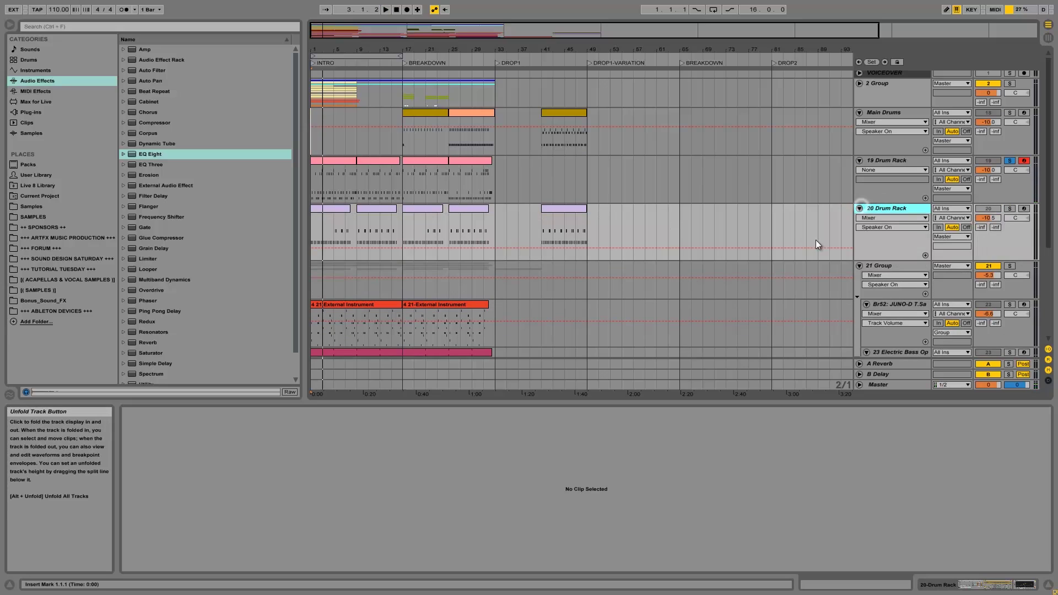
pyautogui.click(1008, 209)
pyautogui.press('space')
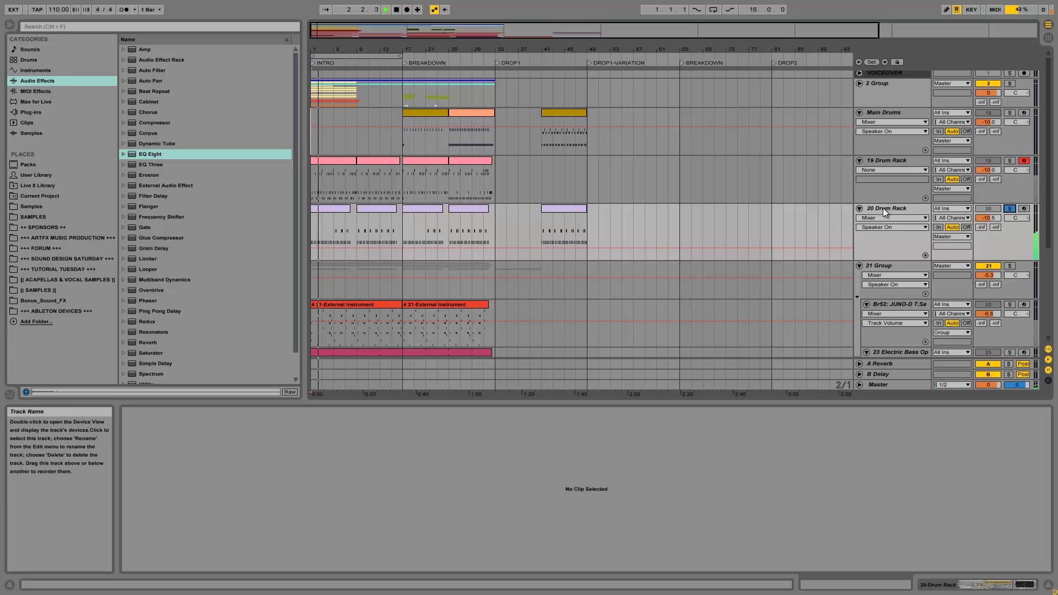
# - Set the 20 Drum Rack track volume to -16.8 dB, solo 19 Drum Rack along with it, and play both from 1.1.1
pyautogui.moveTo(986, 218)
pyautogui.mouseDown()
pyautogui.moveTo(986, 239)
pyautogui.moveTo(987, 221)
pyautogui.mouseUp()
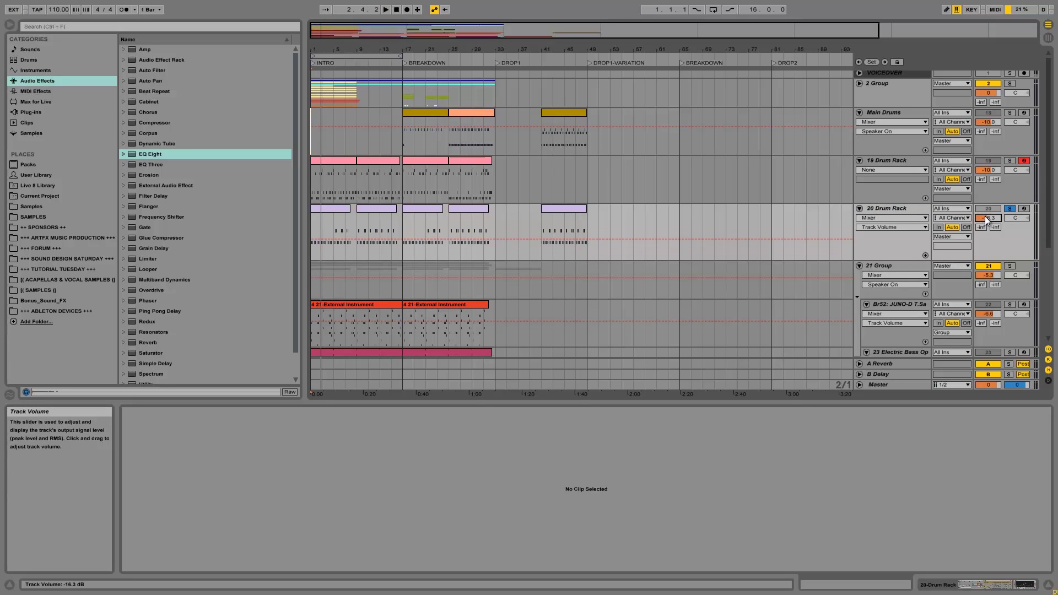
pyautogui.press('space')
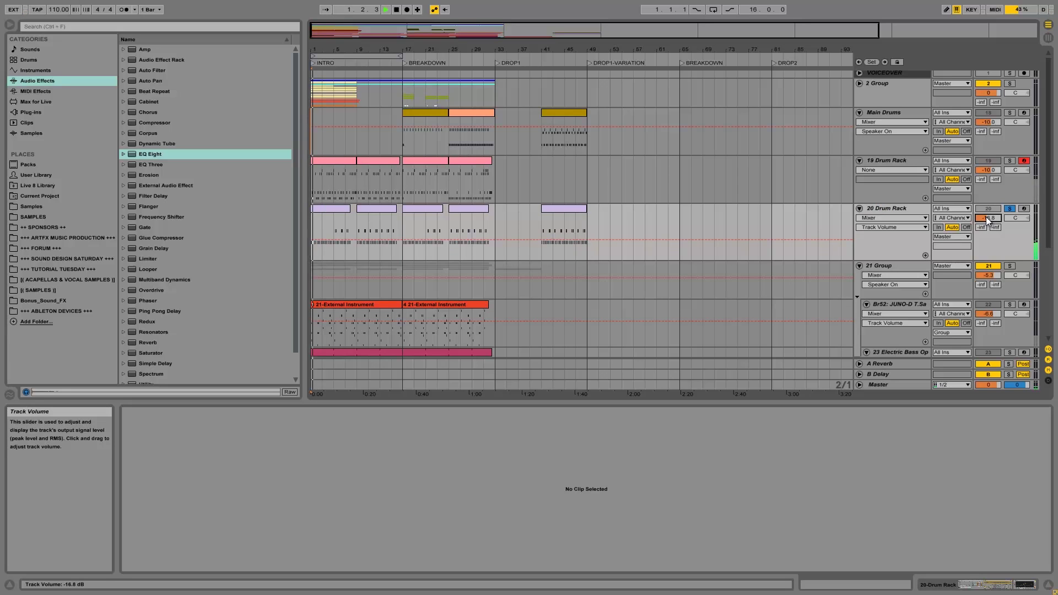
pyautogui.press('space')
pyautogui.keyDown('ctrl'); pyautogui.click(1009, 161); pyautogui.keyUp('ctrl')
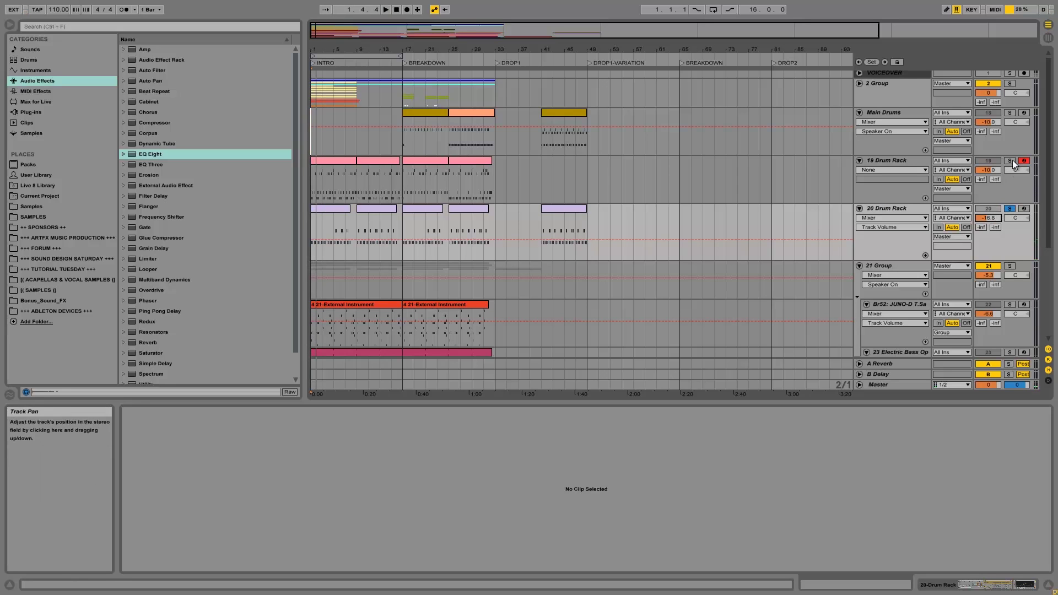
pyautogui.press('space')
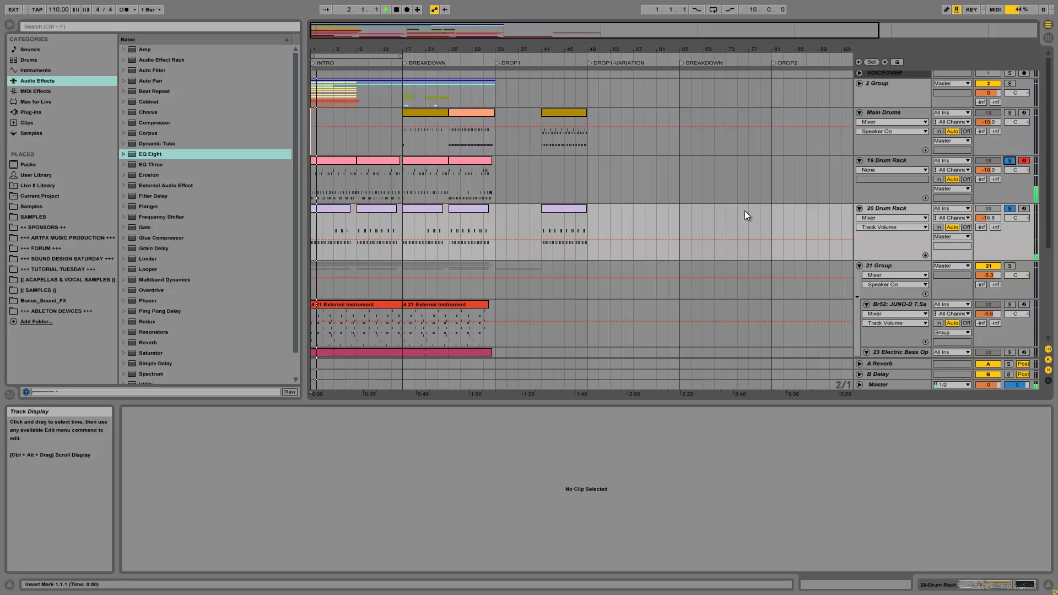
pyautogui.press('space')
# - Move the first 20 Drum Rack clip from 1.1.1 to 9.1.1 and delete all its HAT042 notes
pyautogui.doubleClick(340, 209)
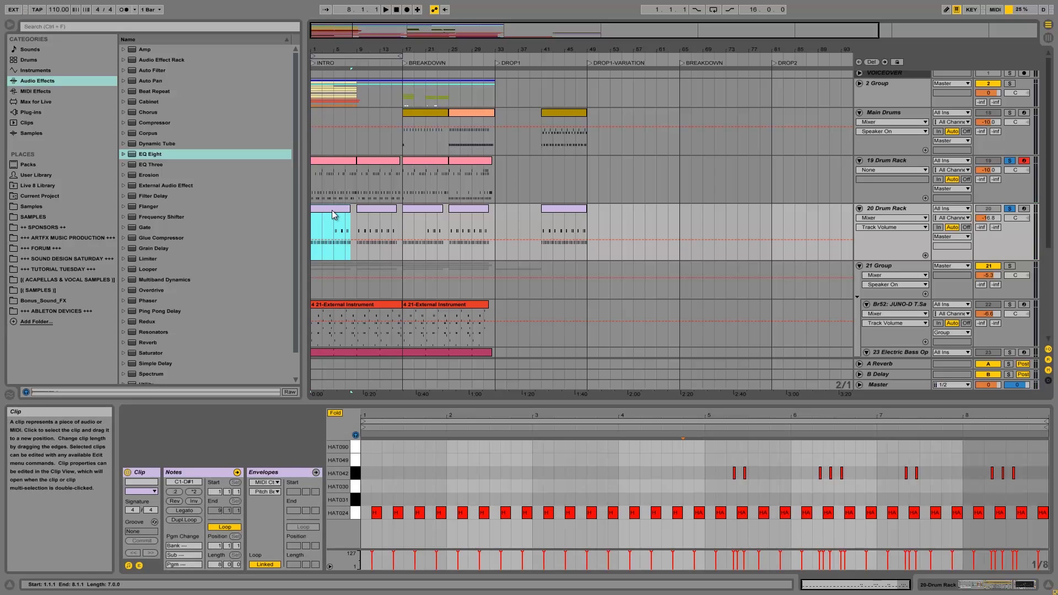
pyautogui.click(369, 211)
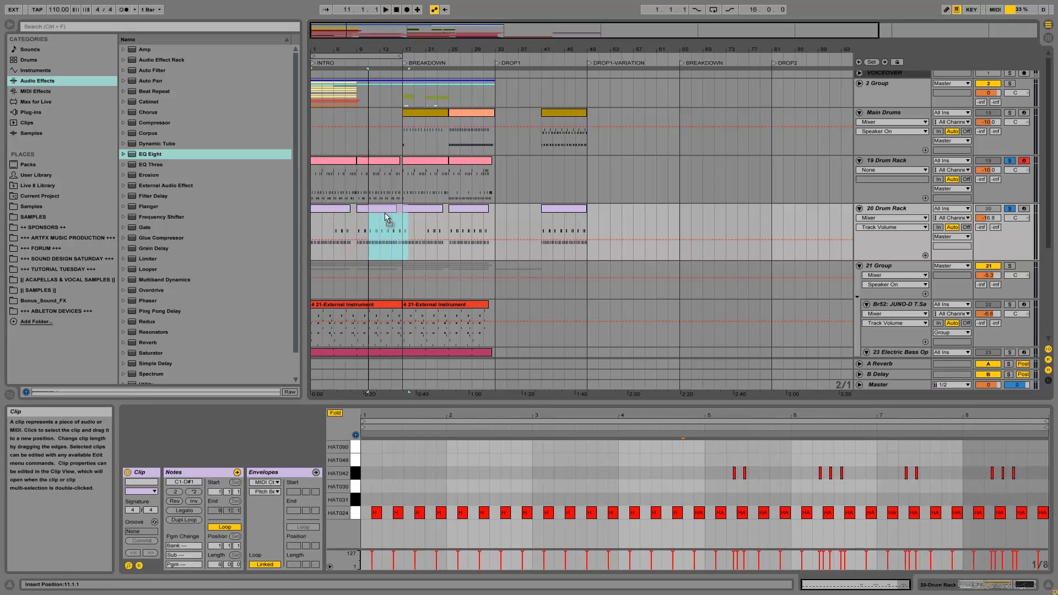
pyautogui.moveTo(379, 213); pyautogui.dragTo(378, 213)
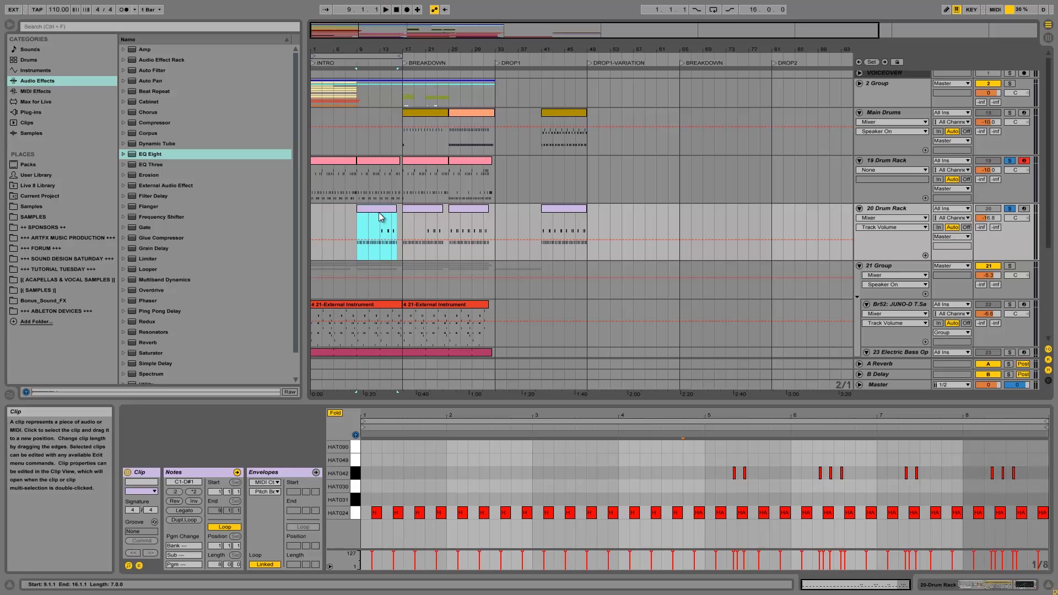
pyautogui.moveTo(712, 460); pyautogui.dragTo(1030, 482)
pyautogui.press('Delete')
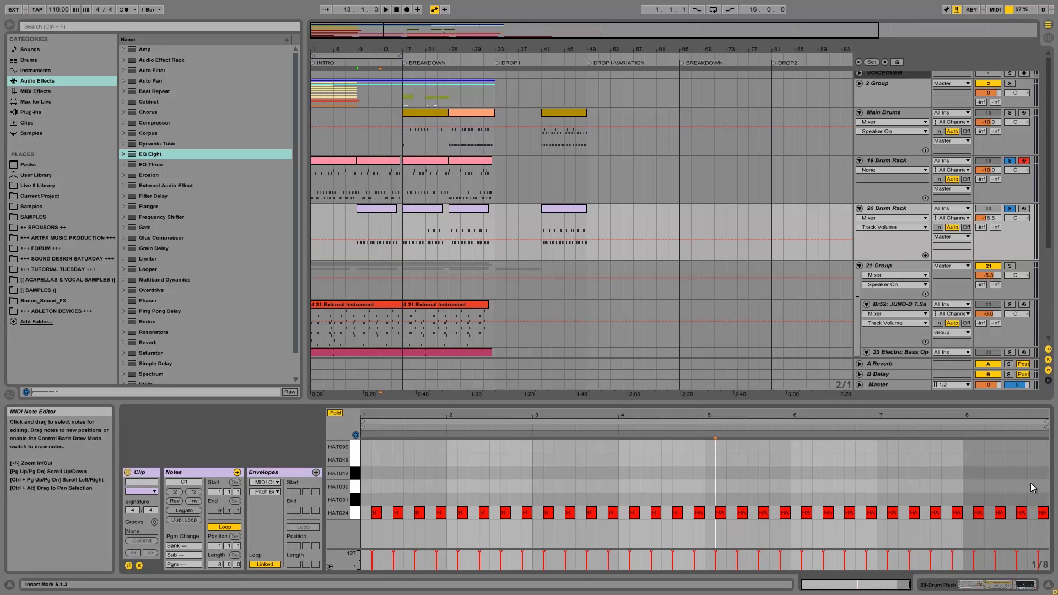
# - Extend the 20 Drum Rack clip at 9.1.1 so it ends at 16.3.1
pyautogui.moveTo(371, 38); pyautogui.dragTo(371, 46)
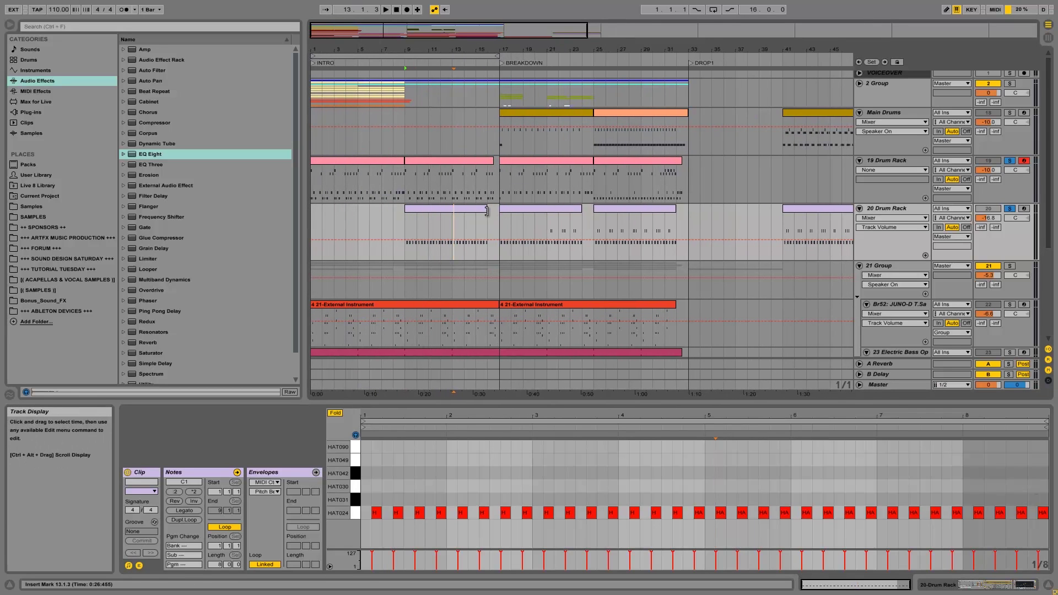
pyautogui.moveTo(495, 46); pyautogui.dragTo(491, 47)
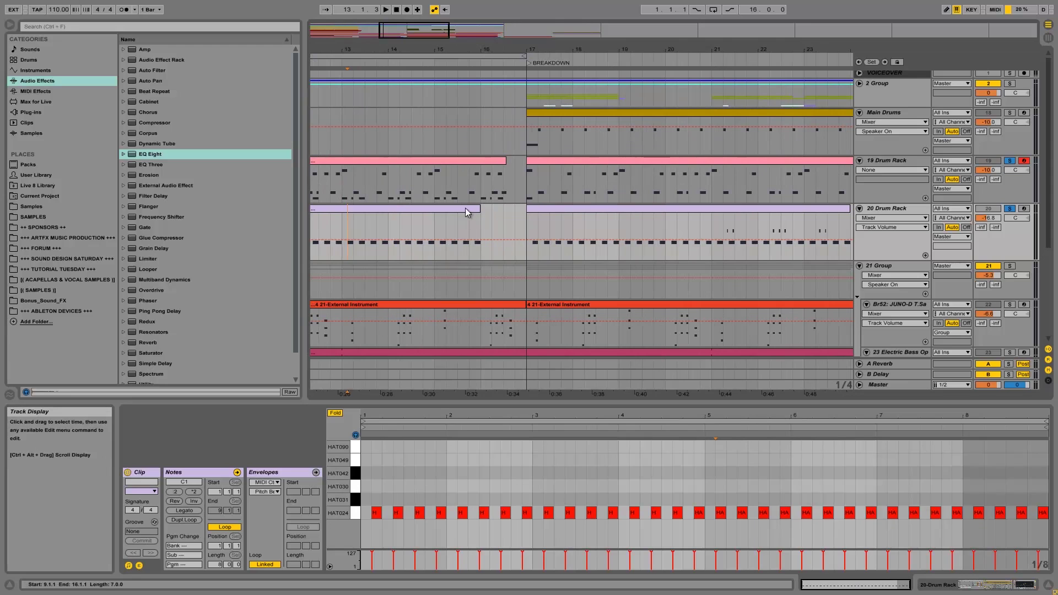
pyautogui.moveTo(480, 210); pyautogui.dragTo(503, 210)
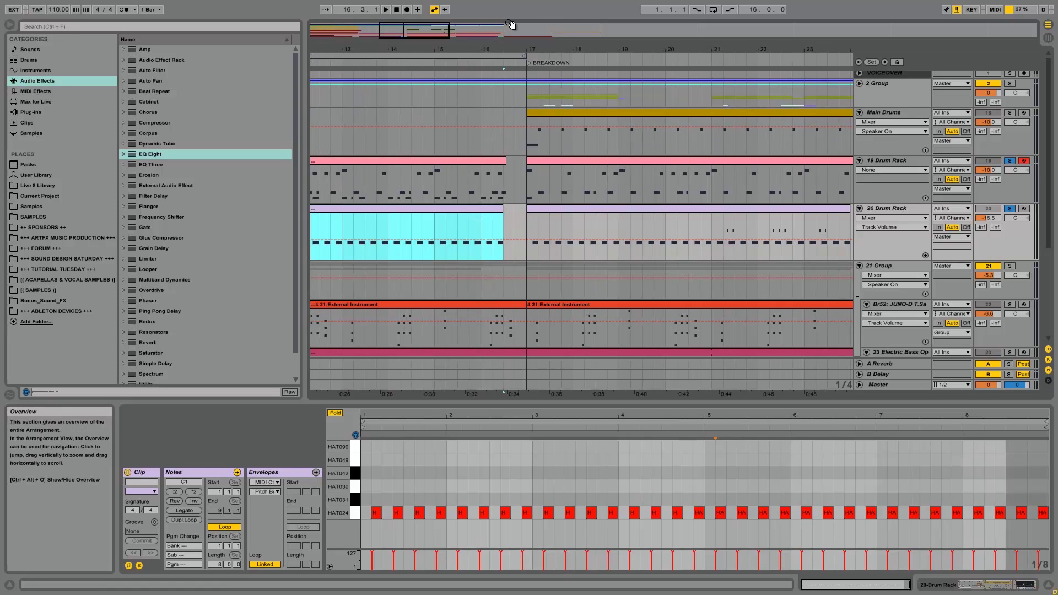
# - Open the 20 Drum Rack clips at 17.1.1 and 25.1.1 to examine their hat patterns
pyautogui.moveTo(511, 25); pyautogui.dragTo(491, 44)
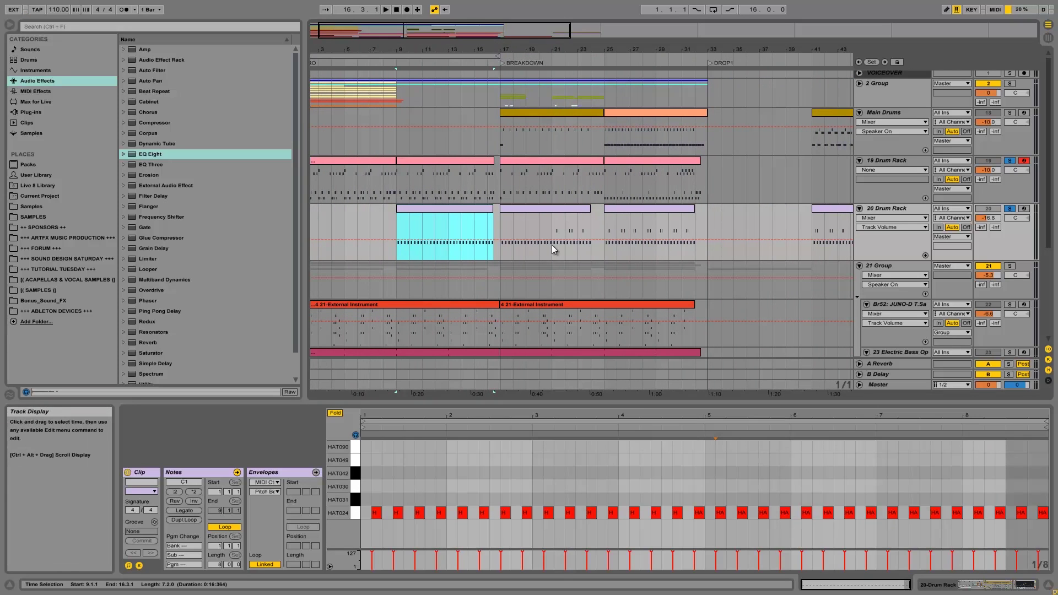
pyautogui.click(504, 229)
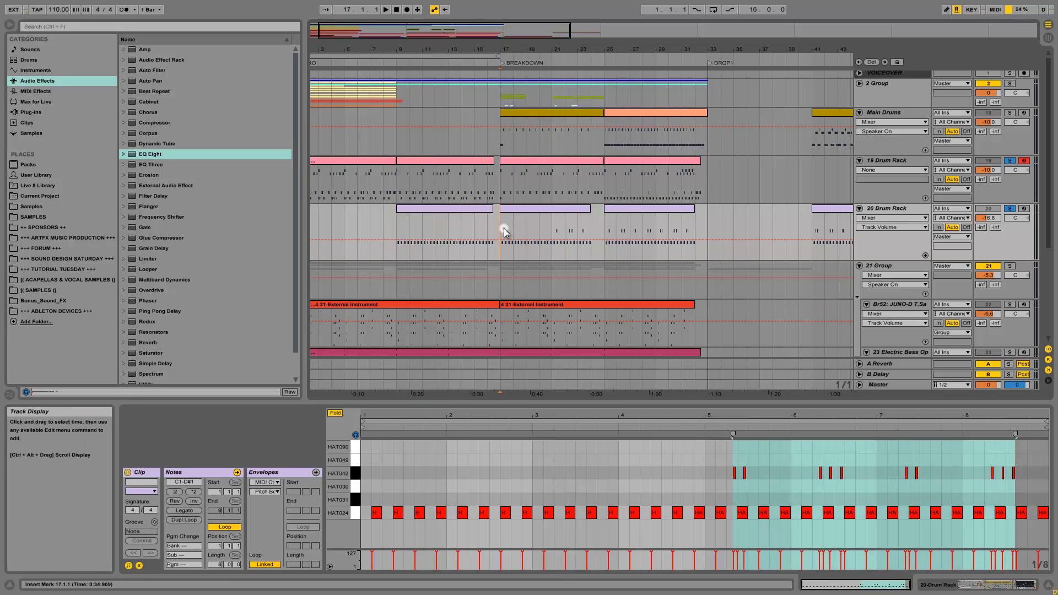
pyautogui.click(618, 213)
pyautogui.moveTo(634, 207)
pyautogui.mouseDown()
pyautogui.moveTo(530, 216)
pyautogui.moveTo(631, 215)
pyautogui.mouseUp()
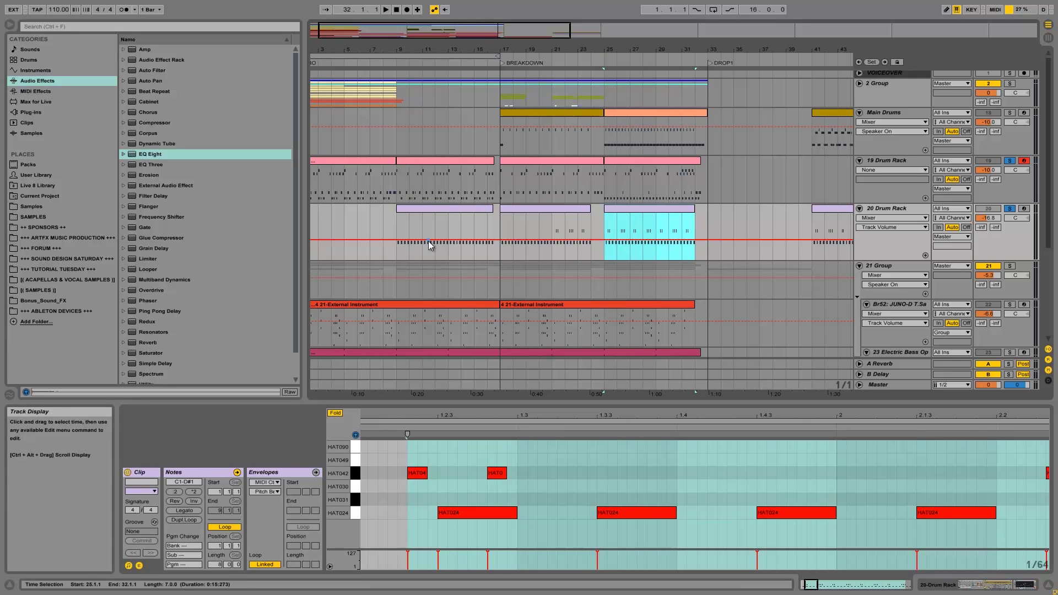
# - Unsolo both drum rack tracks and play the full arrangement from 1.1.1
pyautogui.moveTo(385, 48); pyautogui.dragTo(382, 45)
pyautogui.click(1009, 208)
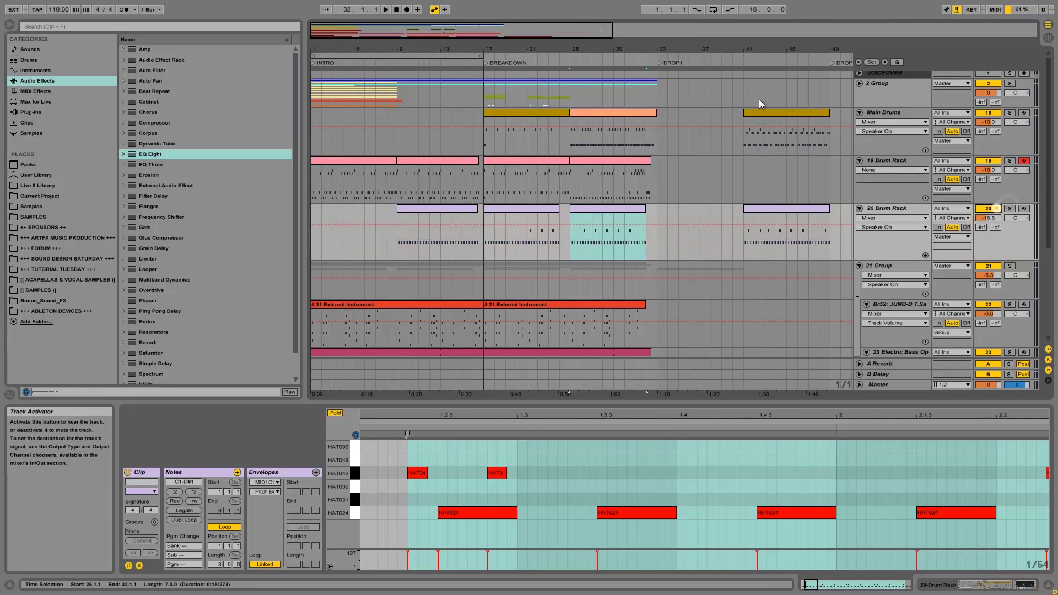
pyautogui.click(310, 120)
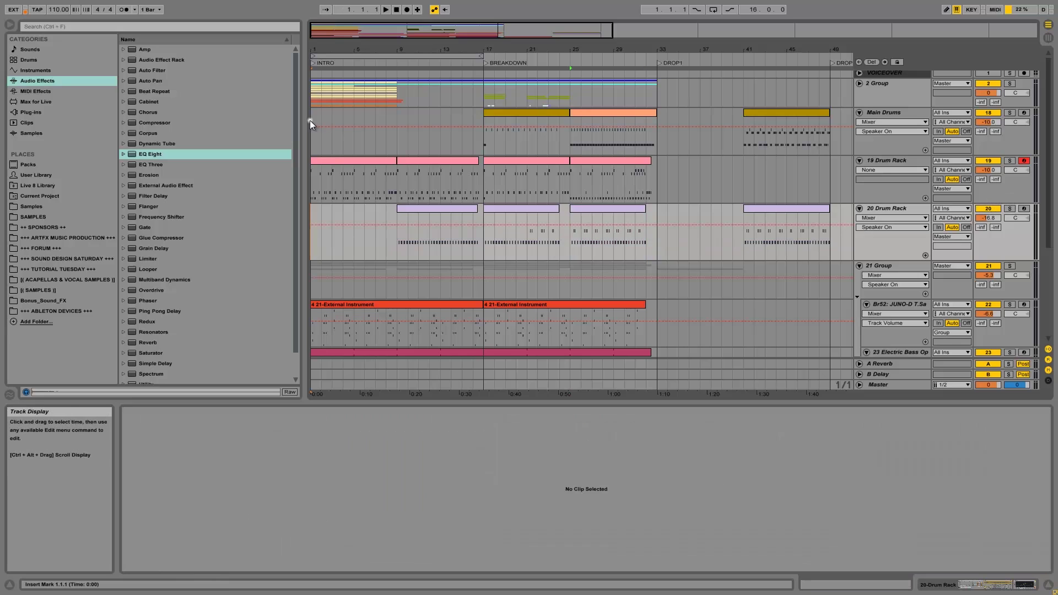
pyautogui.click(316, 121)
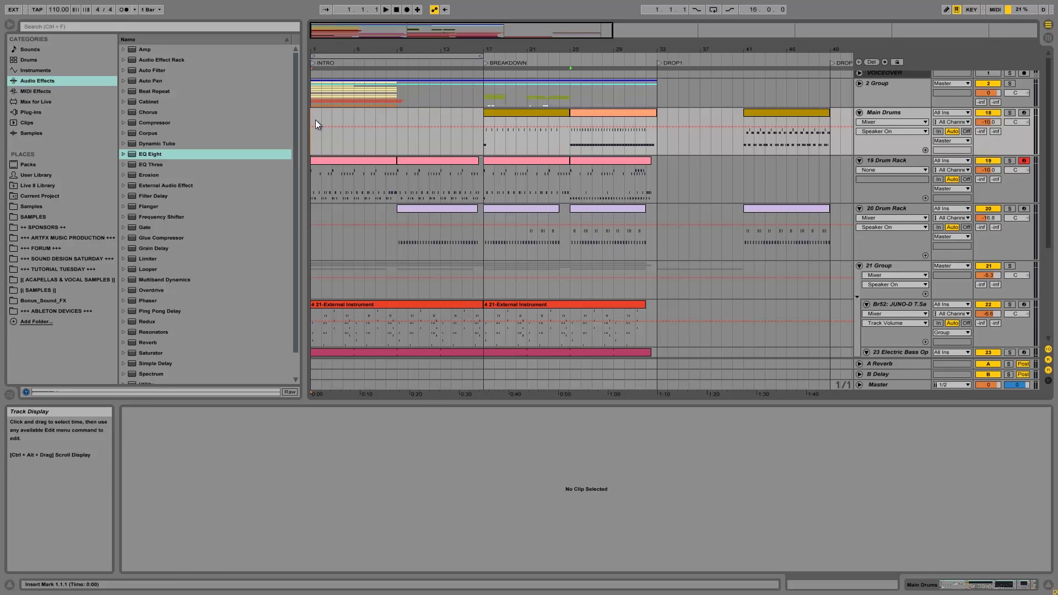
pyautogui.press('space')
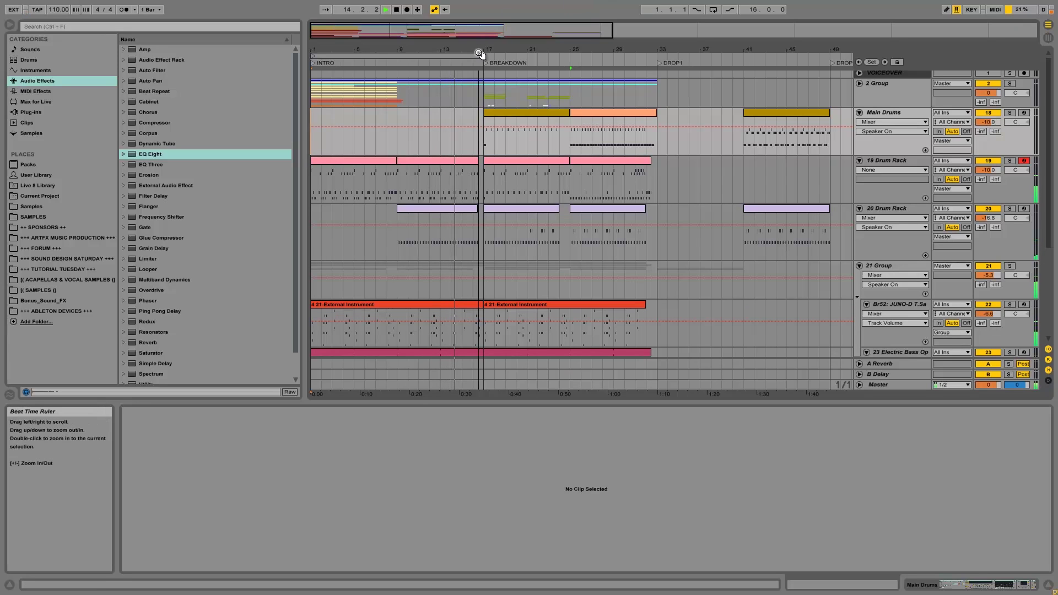
# - Extend the arrangement loop to 33.1.1 and review the tracks while the breakdown plays
pyautogui.moveTo(486, 54); pyautogui.dragTo(657, 55)
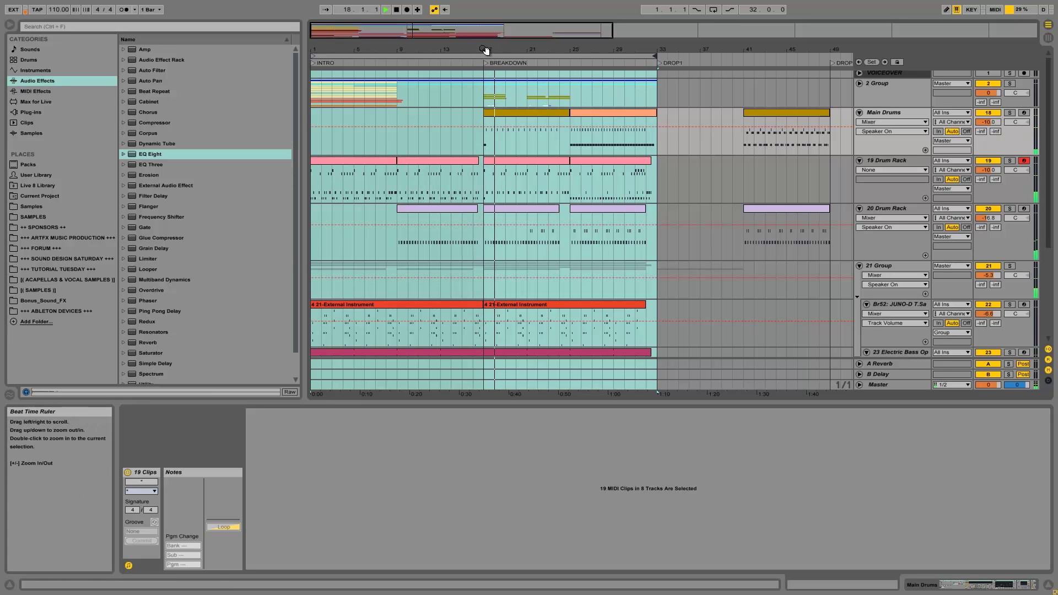
pyautogui.scroll(-4, 486, 250)
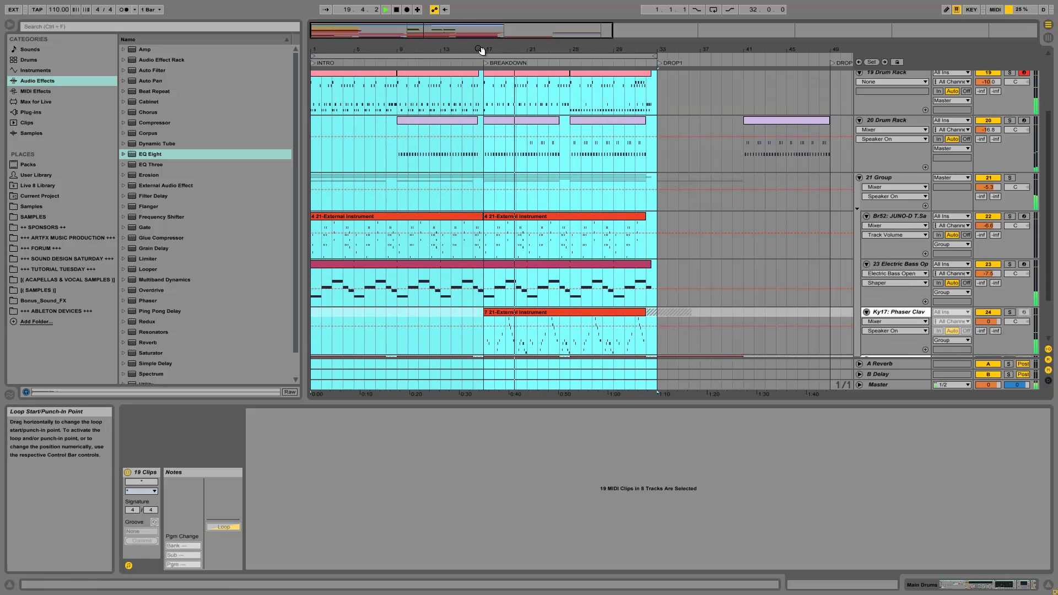
pyautogui.scroll(3, 479, 132)
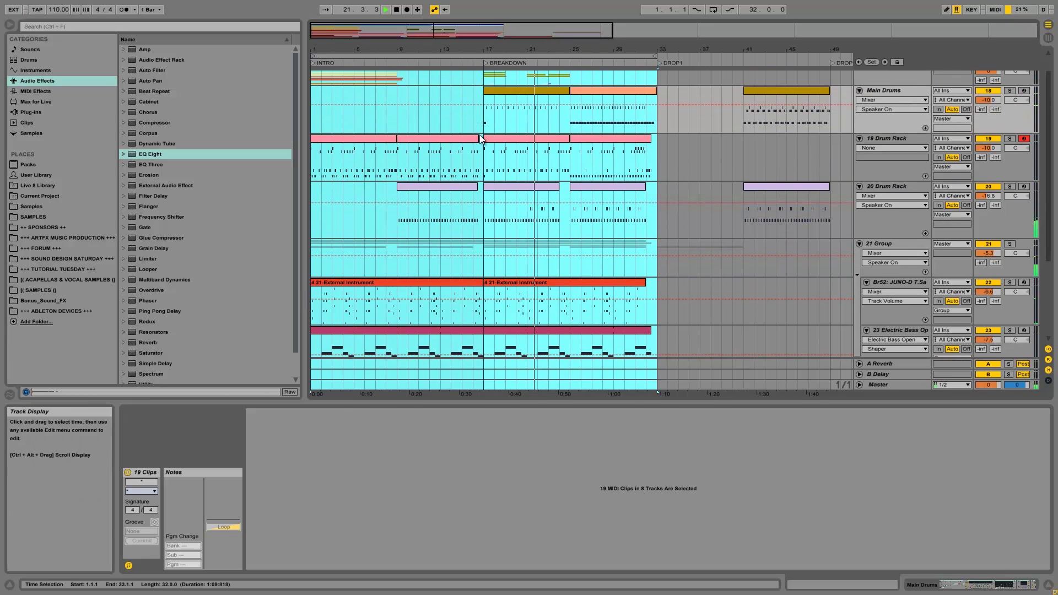
pyautogui.scroll(-1, 480, 134)
pyautogui.scroll(-2, 480, 134)
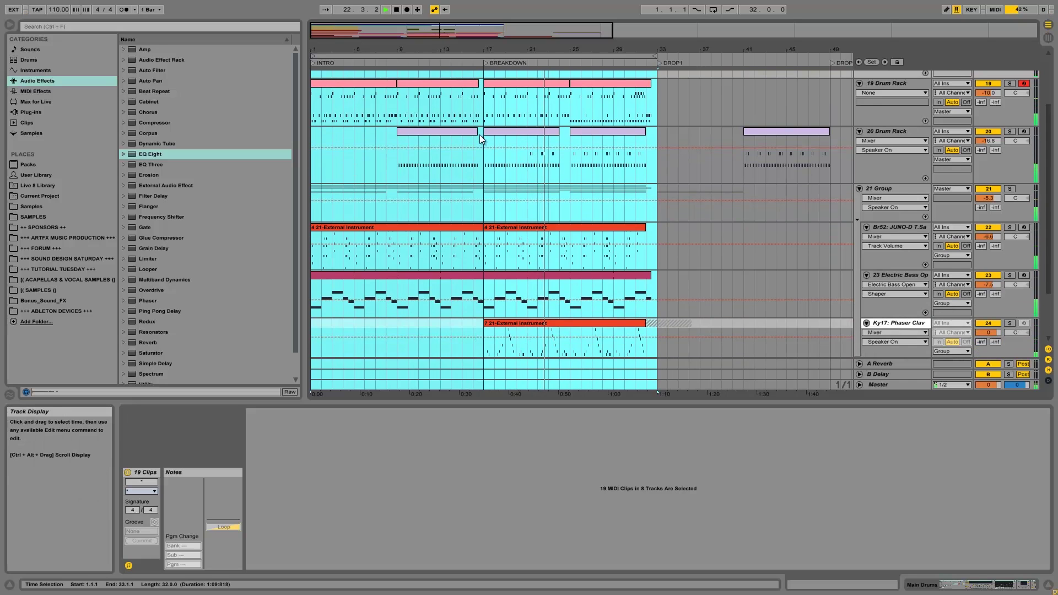
pyautogui.scroll(2, 480, 135)
pyautogui.scroll(1, 480, 134)
pyautogui.press('space')
# - Copy the 19 Drum Rack clip at 9.1.1 to 17.1.1 and play from 17.1.1
pyautogui.click(463, 129)
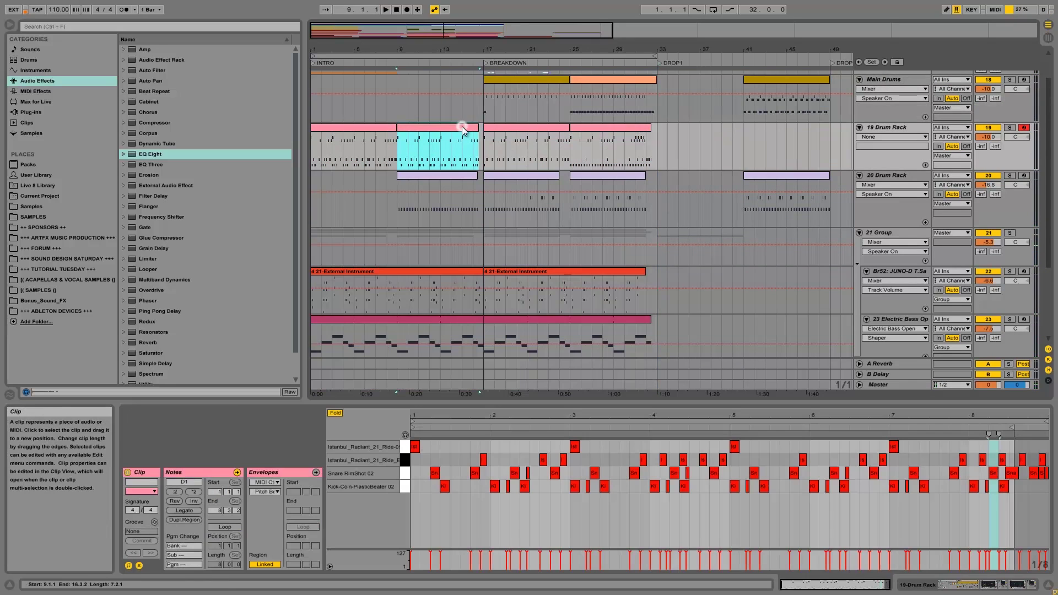
pyautogui.moveTo(425, 128); pyautogui.dragTo(514, 134)
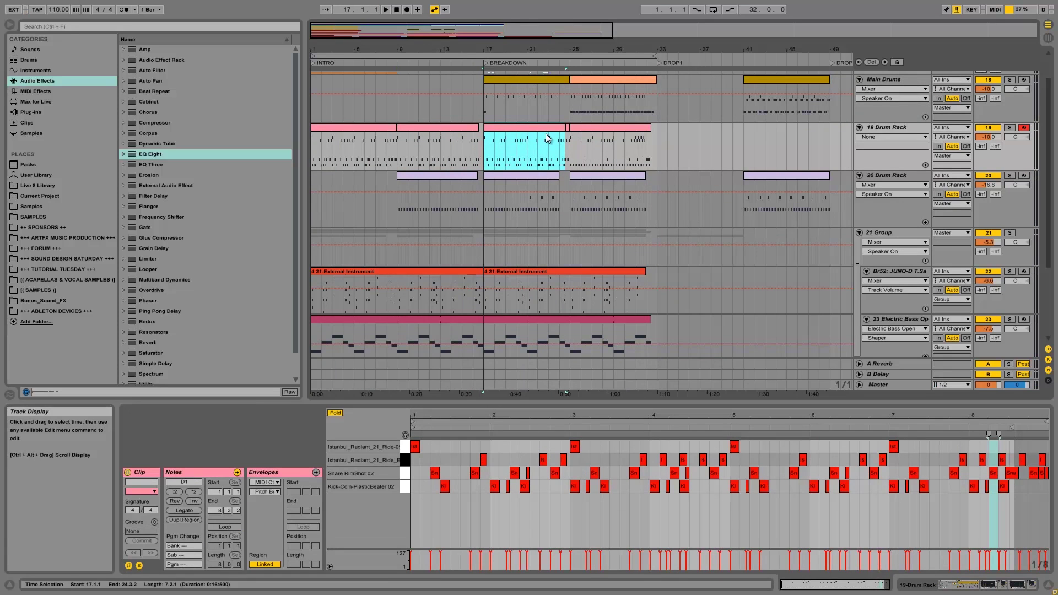
pyautogui.click(484, 140)
pyautogui.press('space')
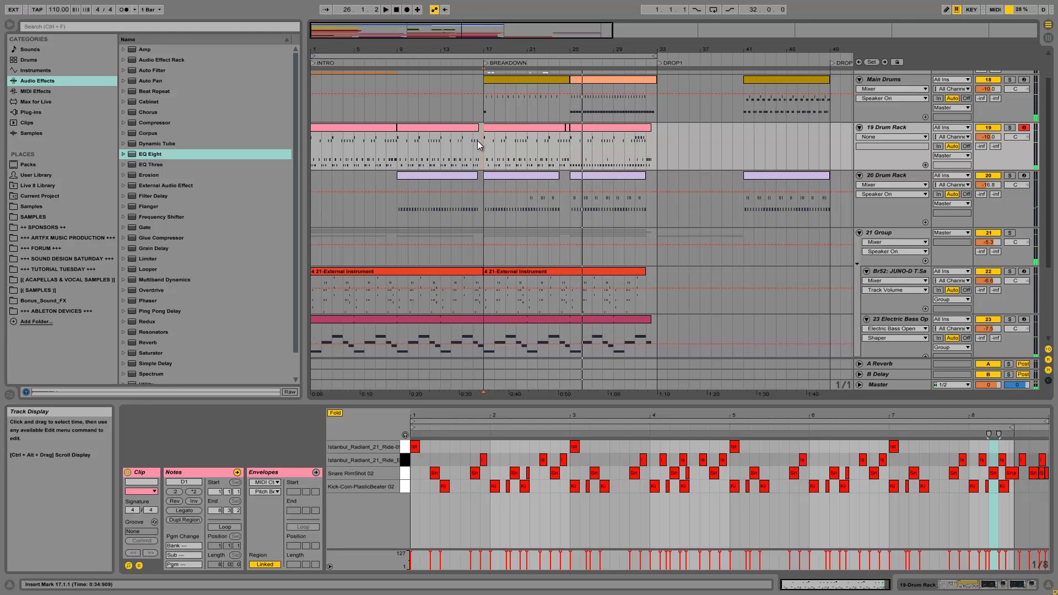
# - Delete the Electric Bass section from 16.3.1 to 17.1.1 and play the transition into the breakdown from 16.1.1
pyautogui.click(462, 253)
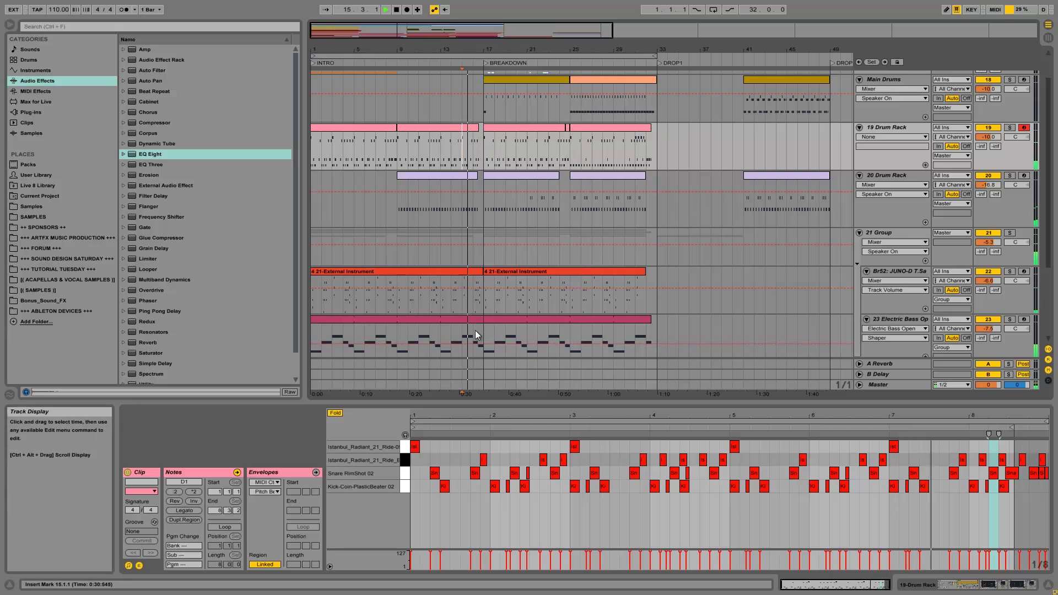
pyautogui.moveTo(480, 50); pyautogui.dragTo(498, 335)
pyautogui.press('Delete')
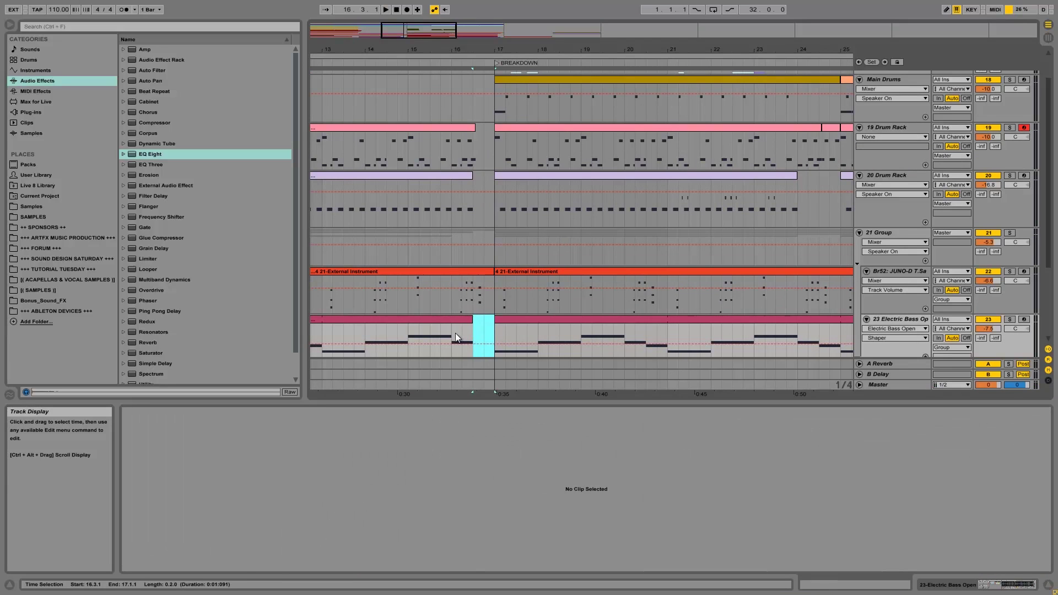
pyautogui.click(452, 333)
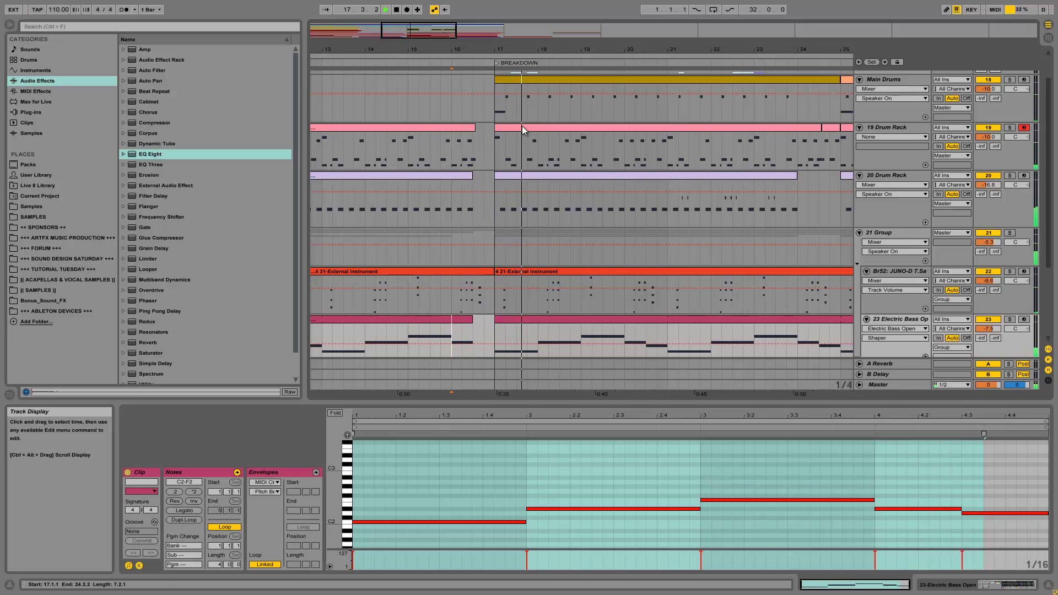
pyautogui.scroll(2, 494, 150)
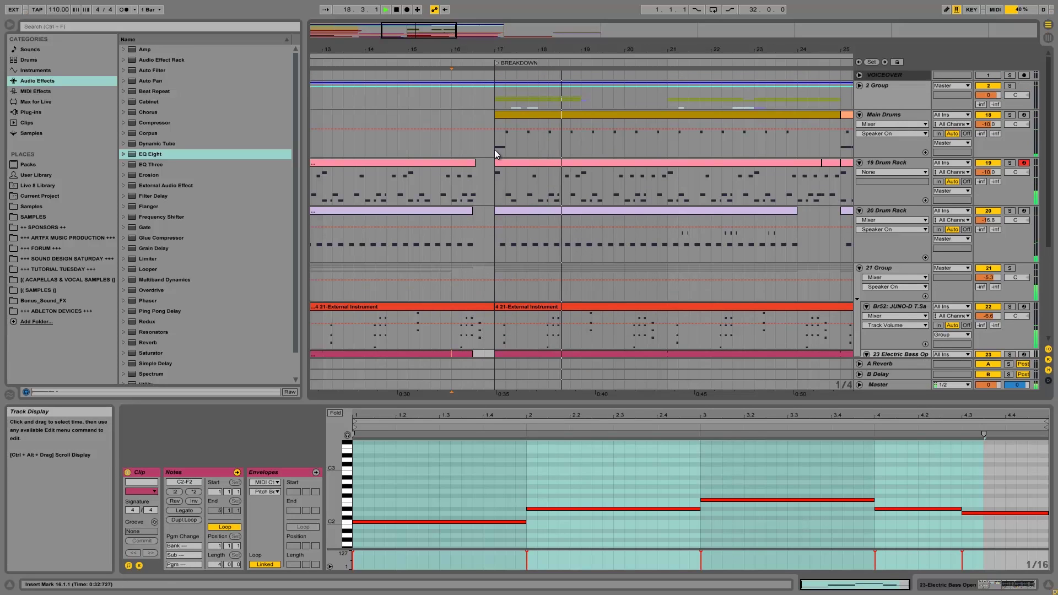
pyautogui.moveTo(520, 46); pyautogui.dragTo(520, 33)
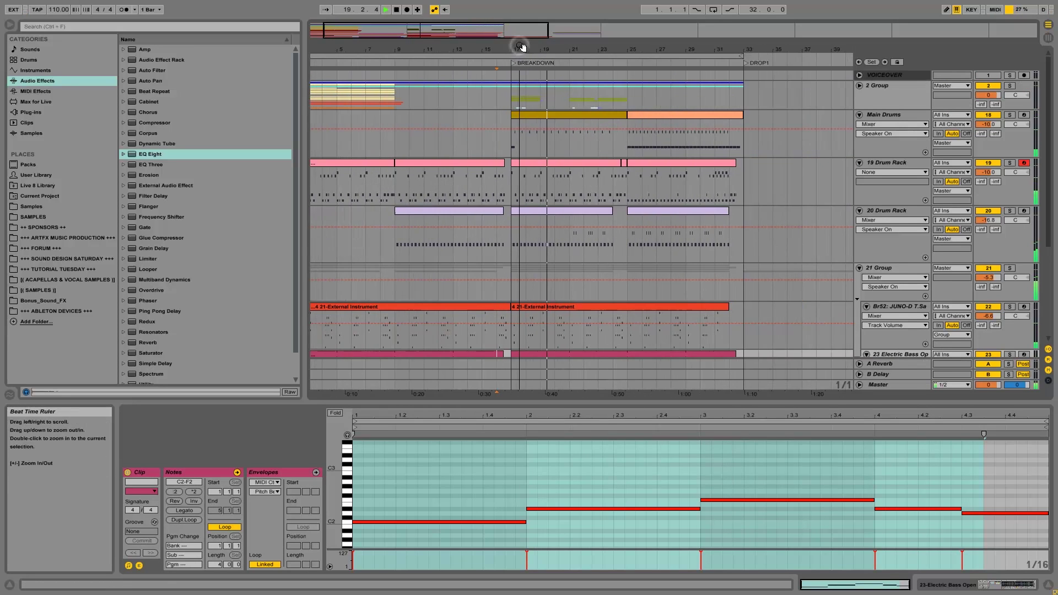
# - Extend the leftover original 19 Drum Rack clip before 25.1.1 back to 17.1.1 over the copy, and play from 17.1.1
pyautogui.click(526, 165)
pyautogui.press('space')
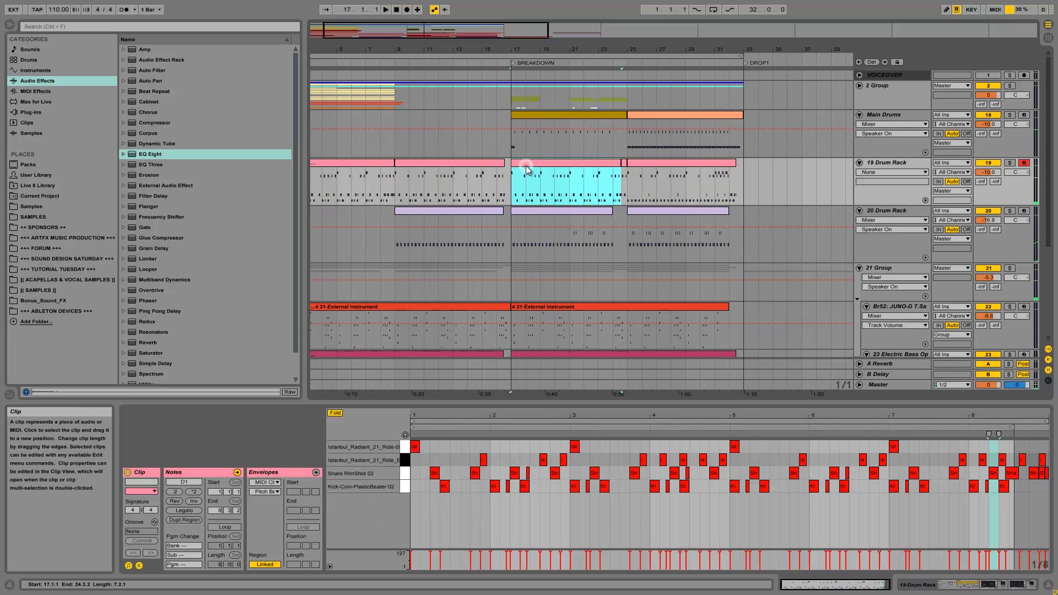
pyautogui.click(624, 164)
pyautogui.moveTo(623, 164); pyautogui.dragTo(511, 177)
pyautogui.click(510, 177)
pyautogui.press('space')
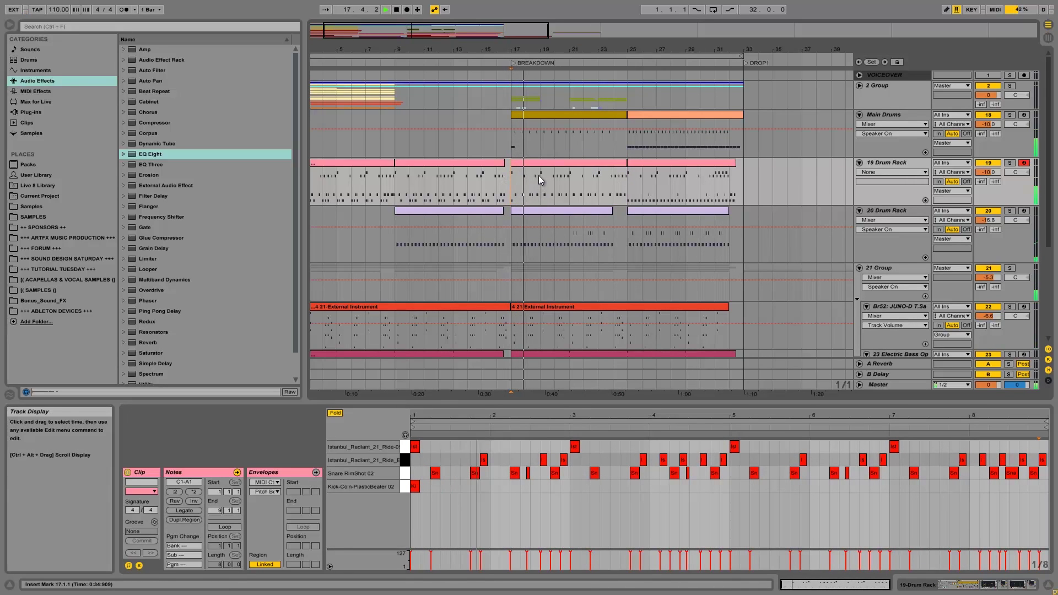
# - Delete the Snare RimShot 02 notes in the 19 Drum Rack clip at 17.1.1, keeping the three short hits, and play
pyautogui.press('space')
pyautogui.click(531, 163)
pyautogui.click(406, 473)
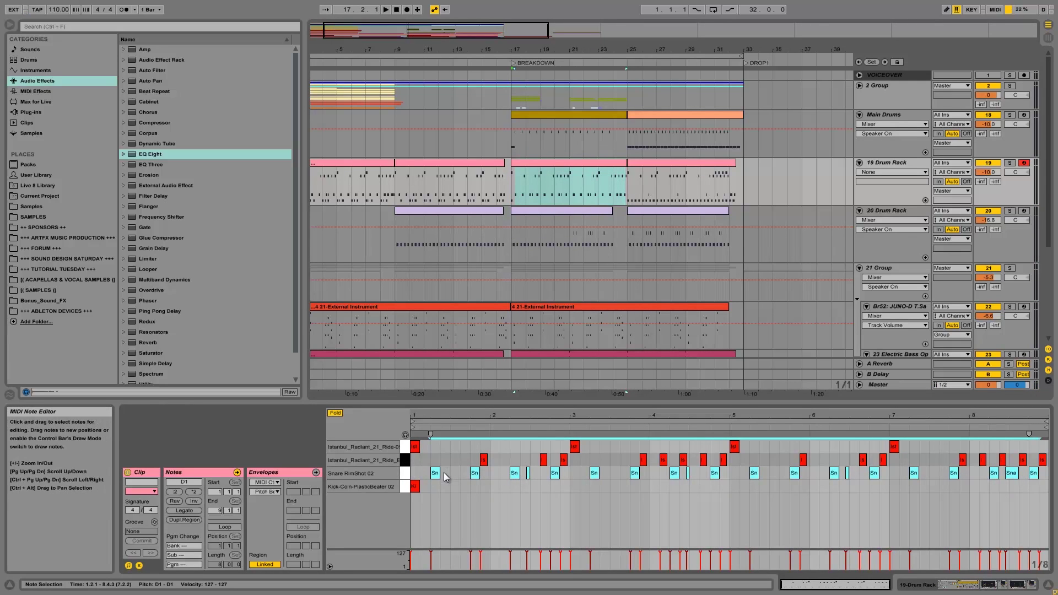
pyautogui.moveTo(421, 476); pyautogui.dragTo(1047, 481)
pyautogui.press('Delete')
pyautogui.press('space')
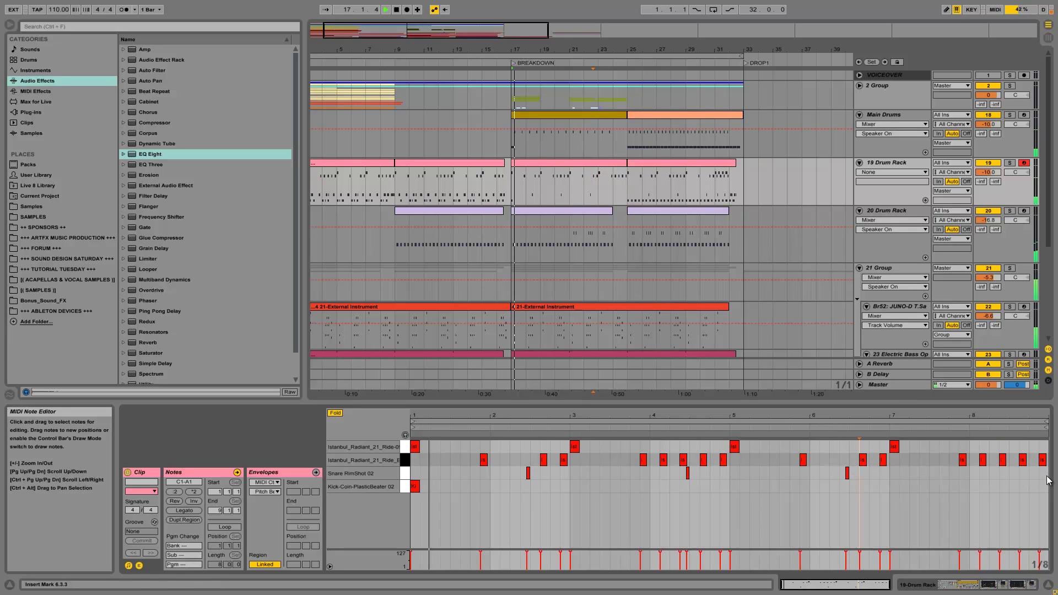